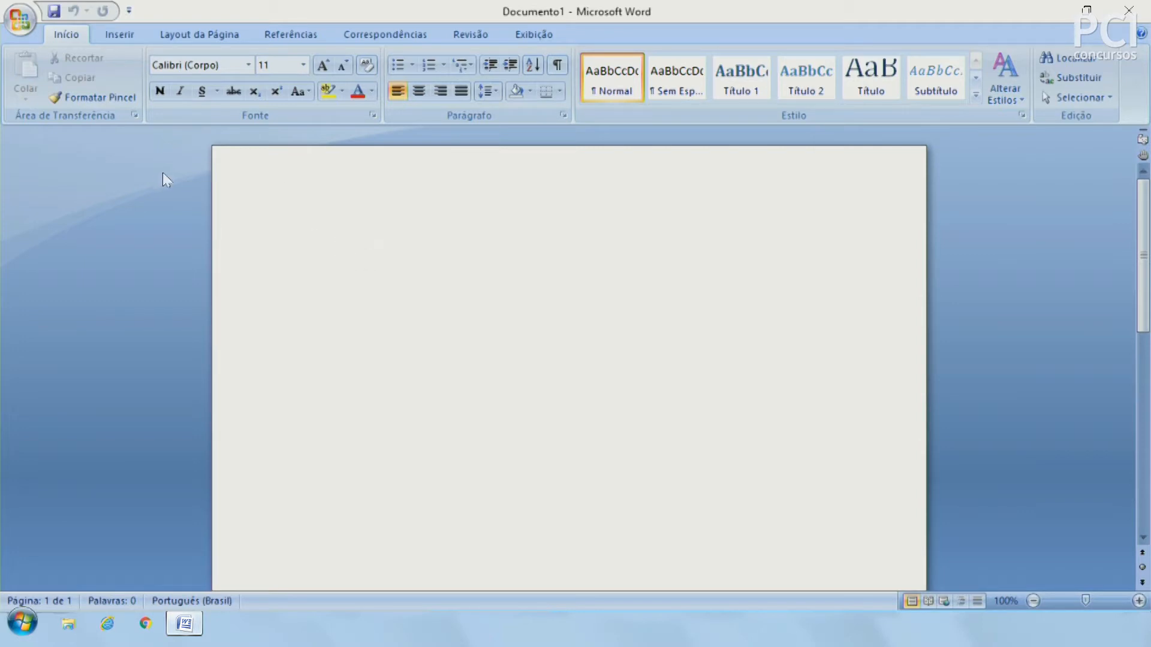
left_click(27, 22)
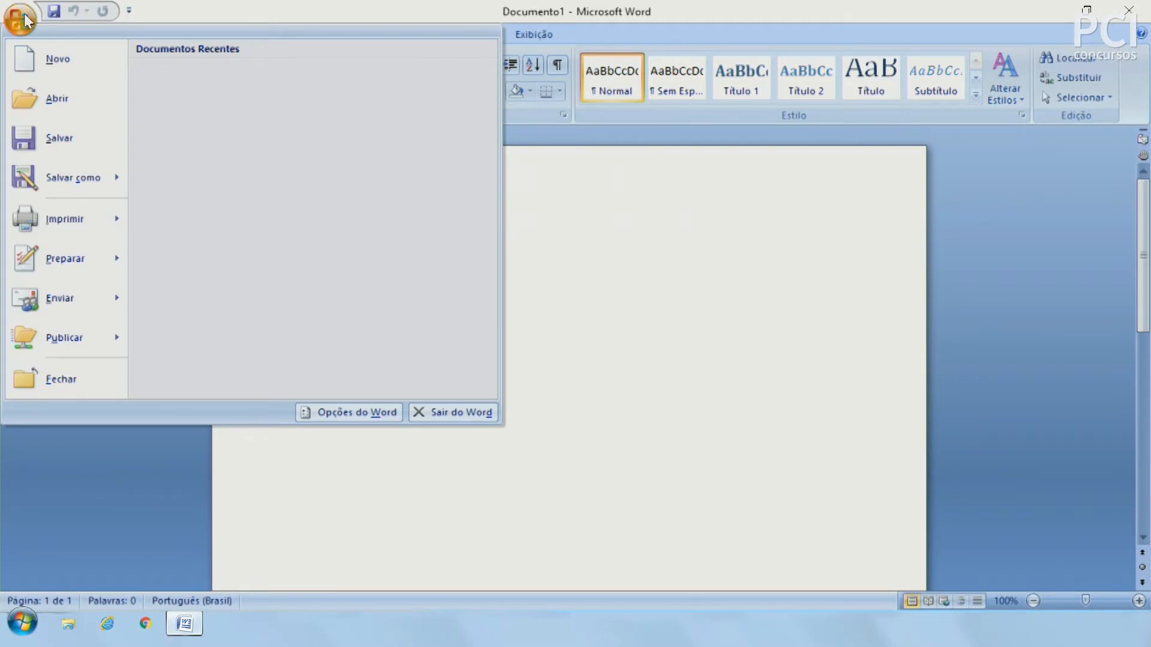
left_click(23, 19)
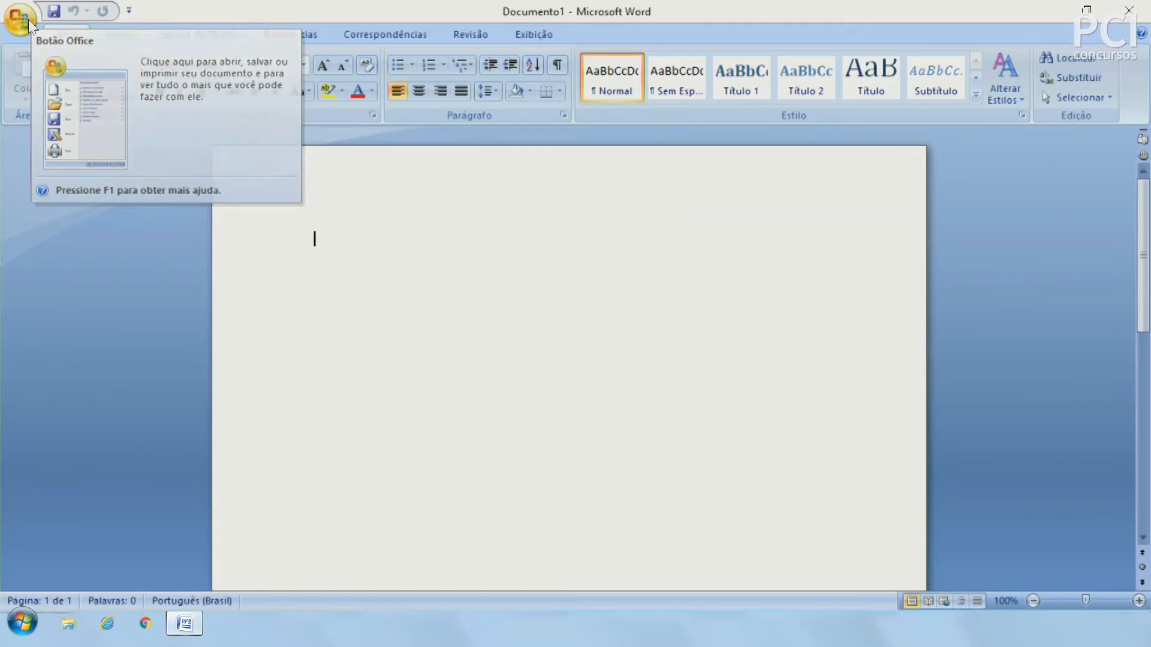
left_click(28, 19)
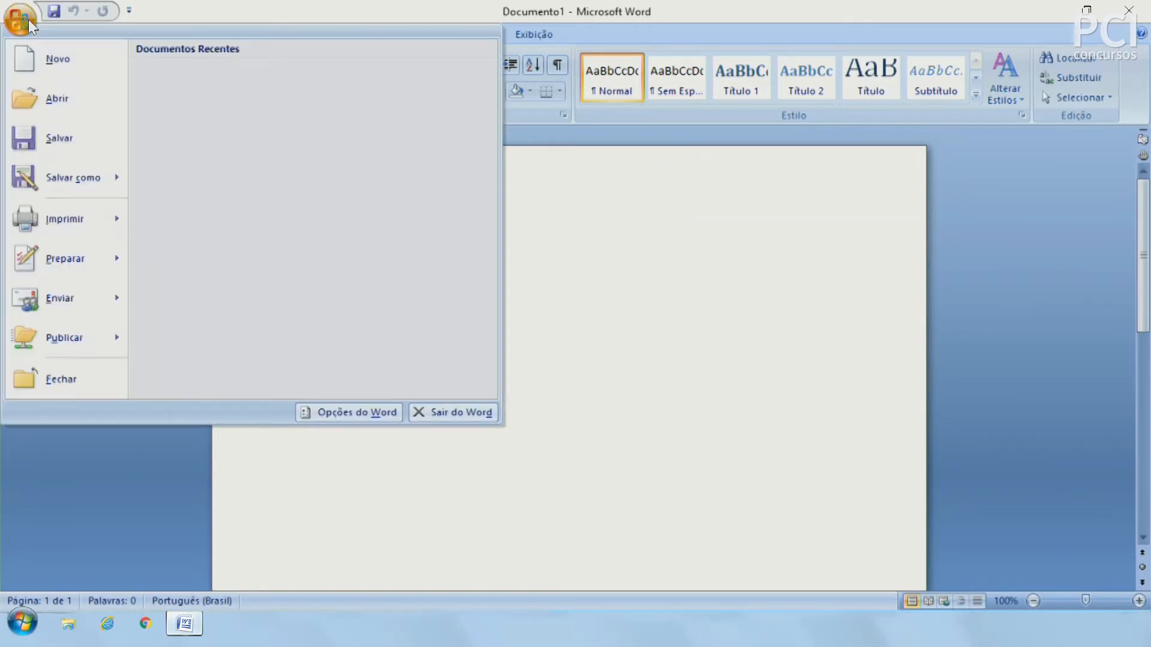
left_click(27, 19)
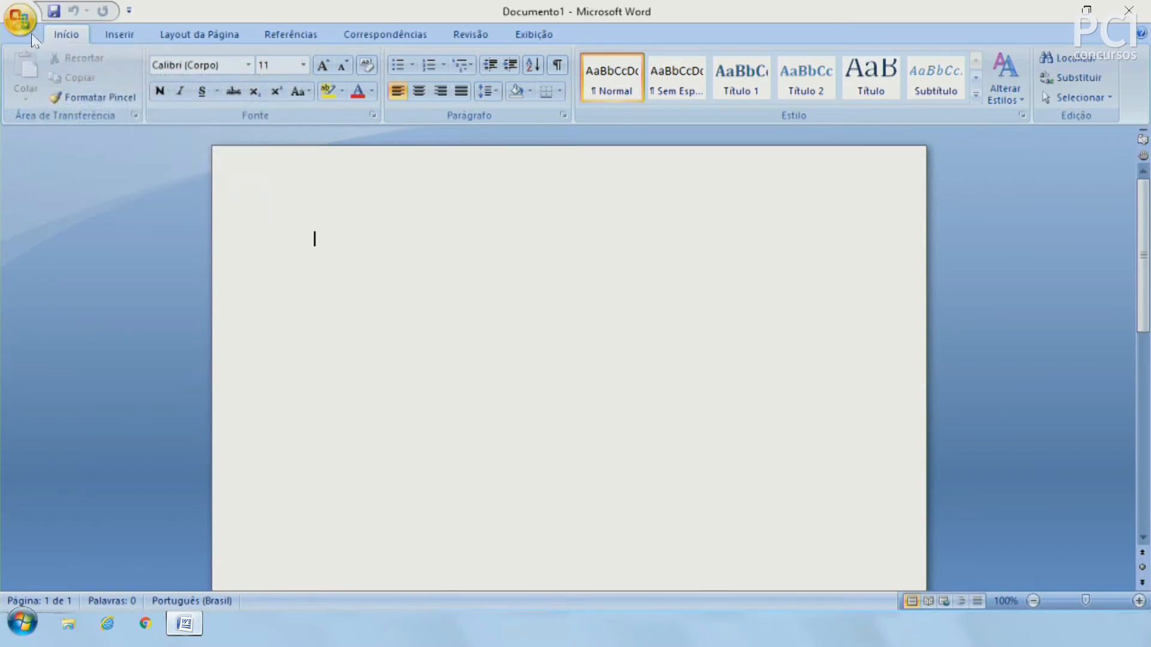
left_click(28, 21)
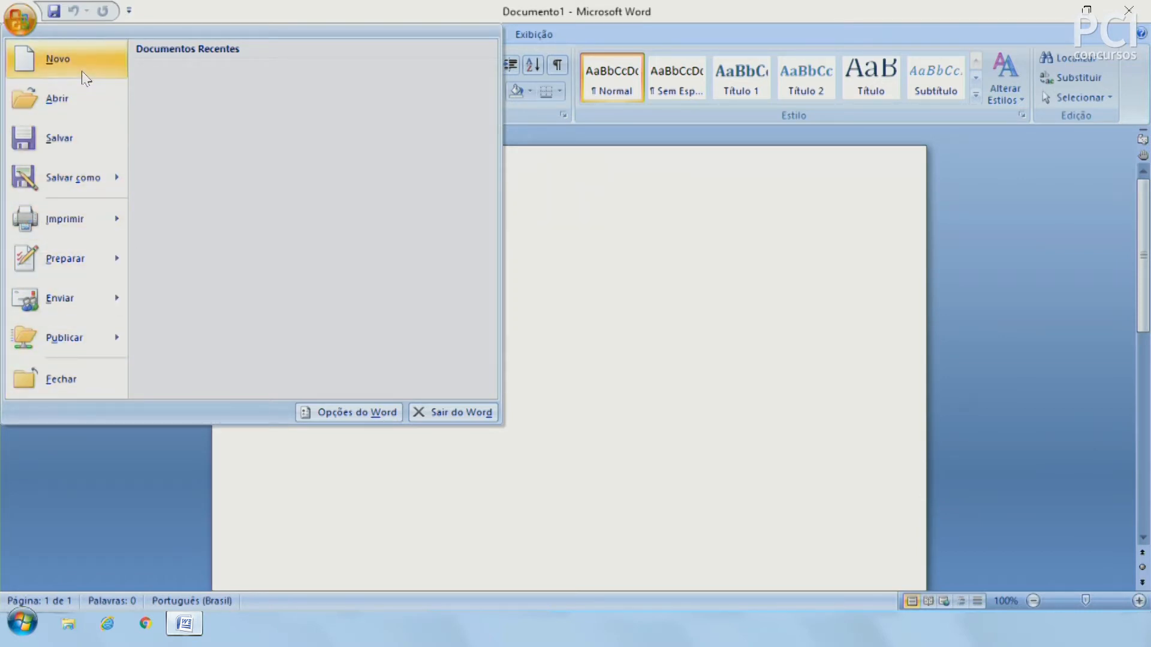
left_click(653, 297)
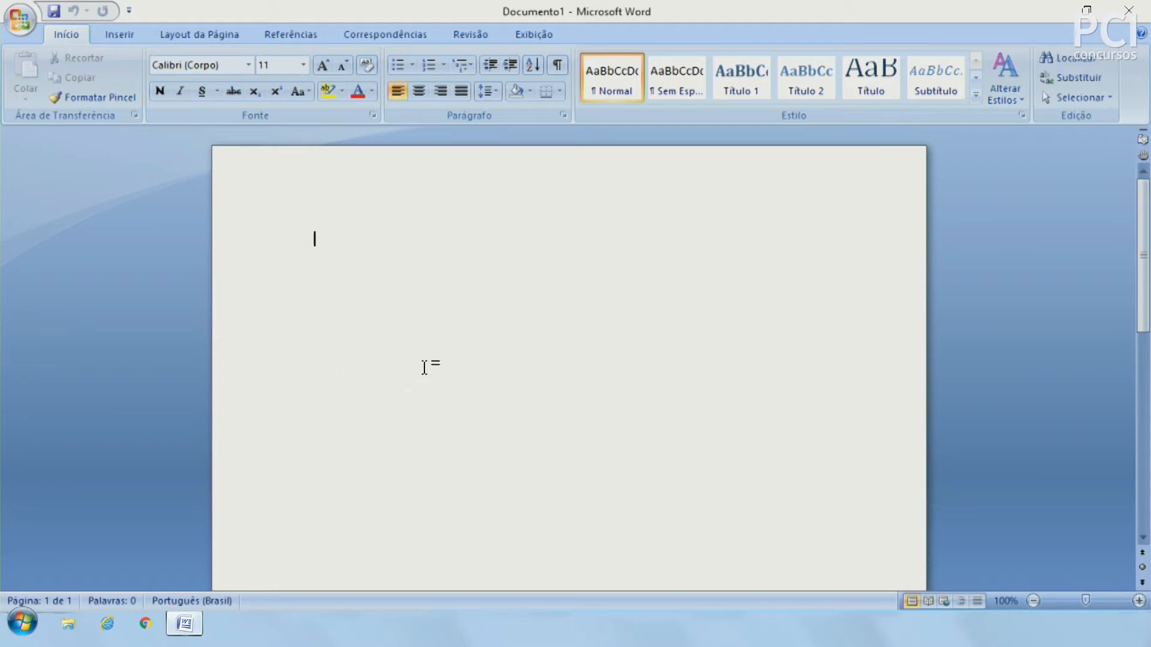
Enter a short run of random letters in the blank document and delete all of it
type("jhkfdjghldg")
key("ctrl+a")
key("Delete")
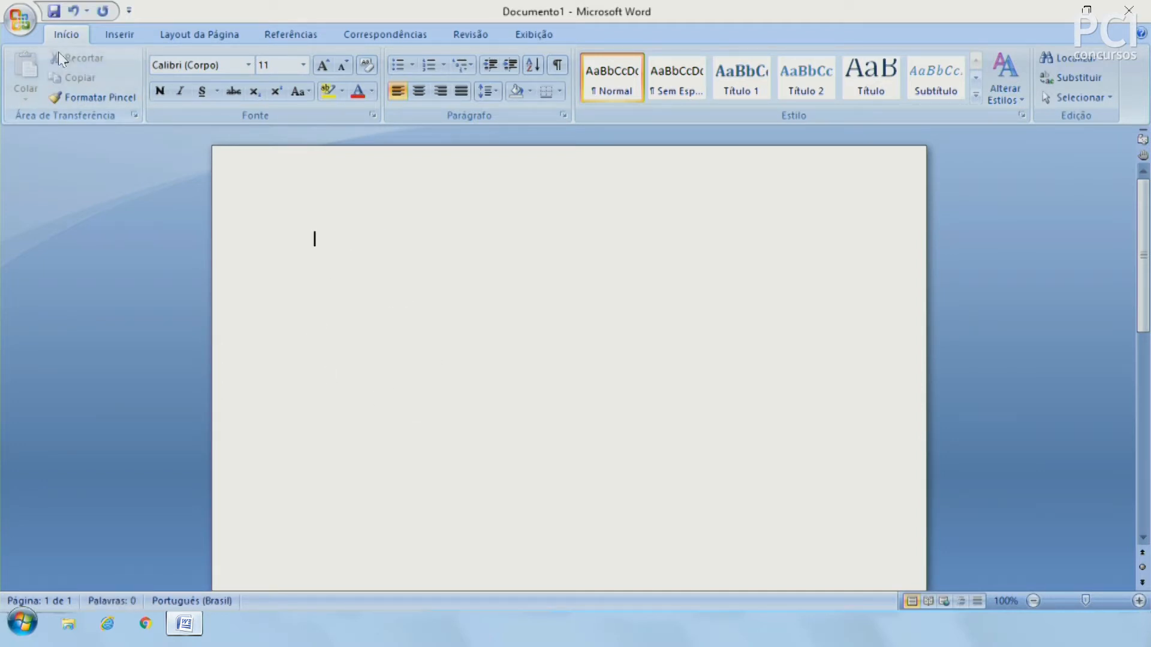
left_click(24, 27)
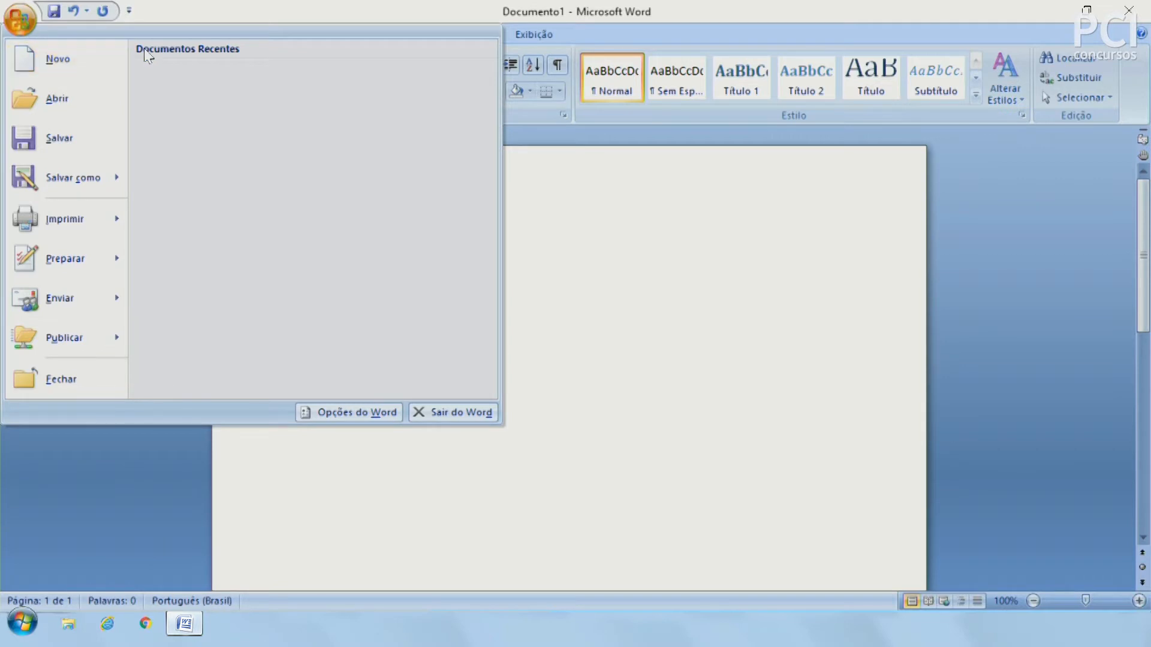
left_click(737, 282)
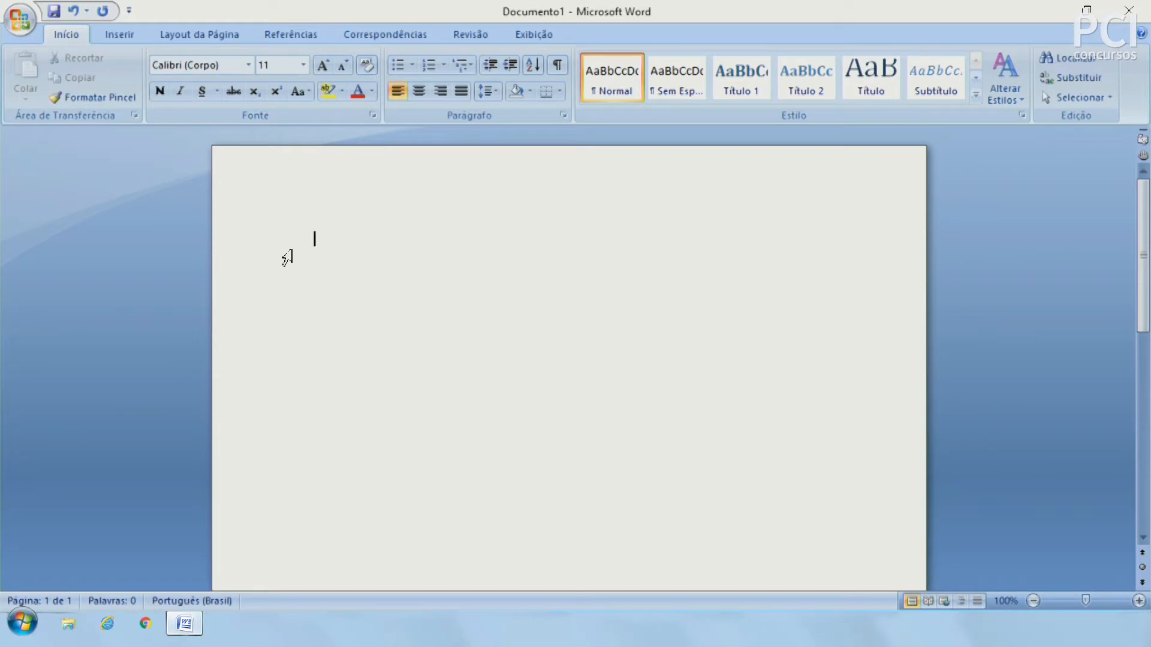
left_click(24, 26)
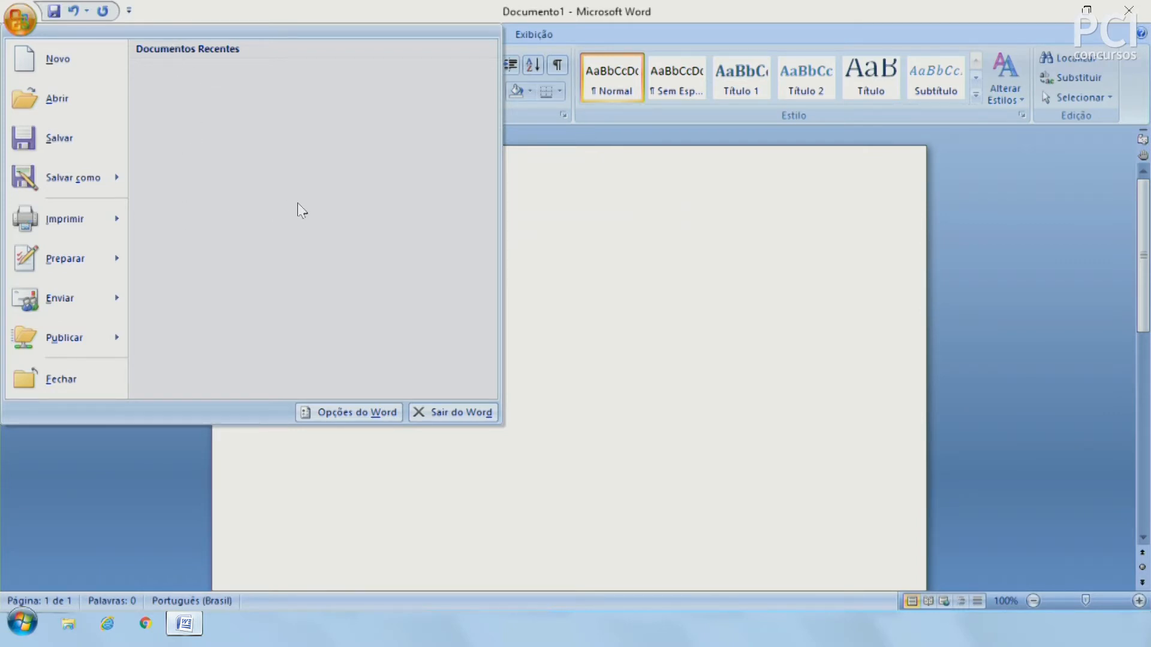
left_click(729, 342)
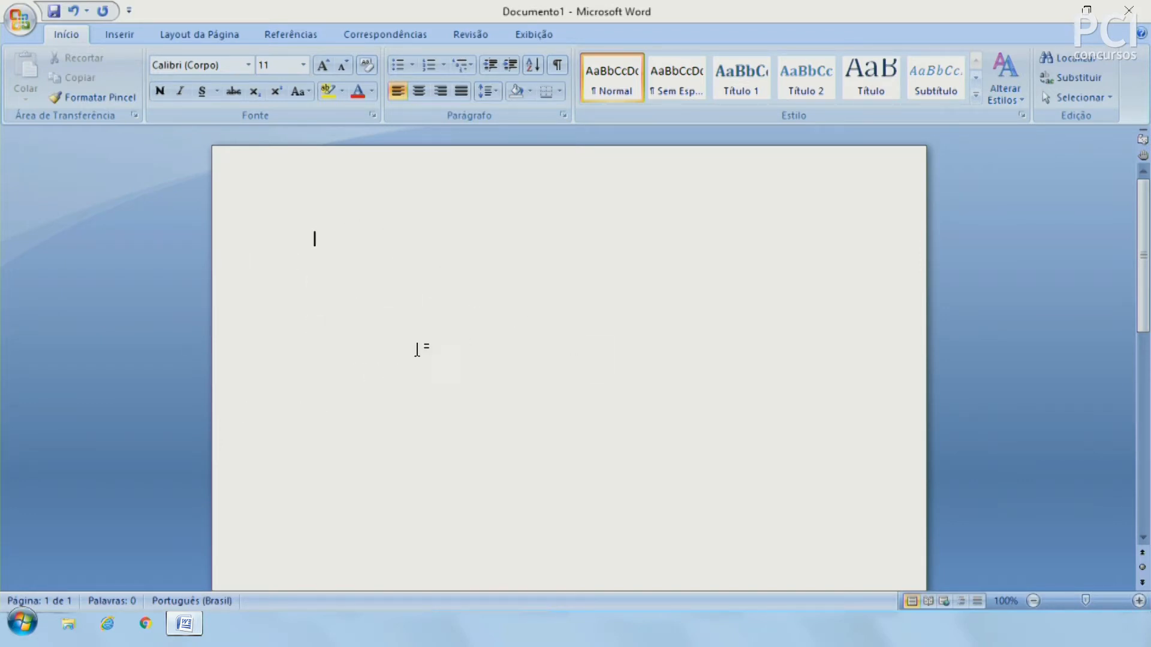
Browse the Downloads and OneDrive folders for a document to open, and cancel without opening a file
left_click(22, 33)
mouse_move(84, 193)
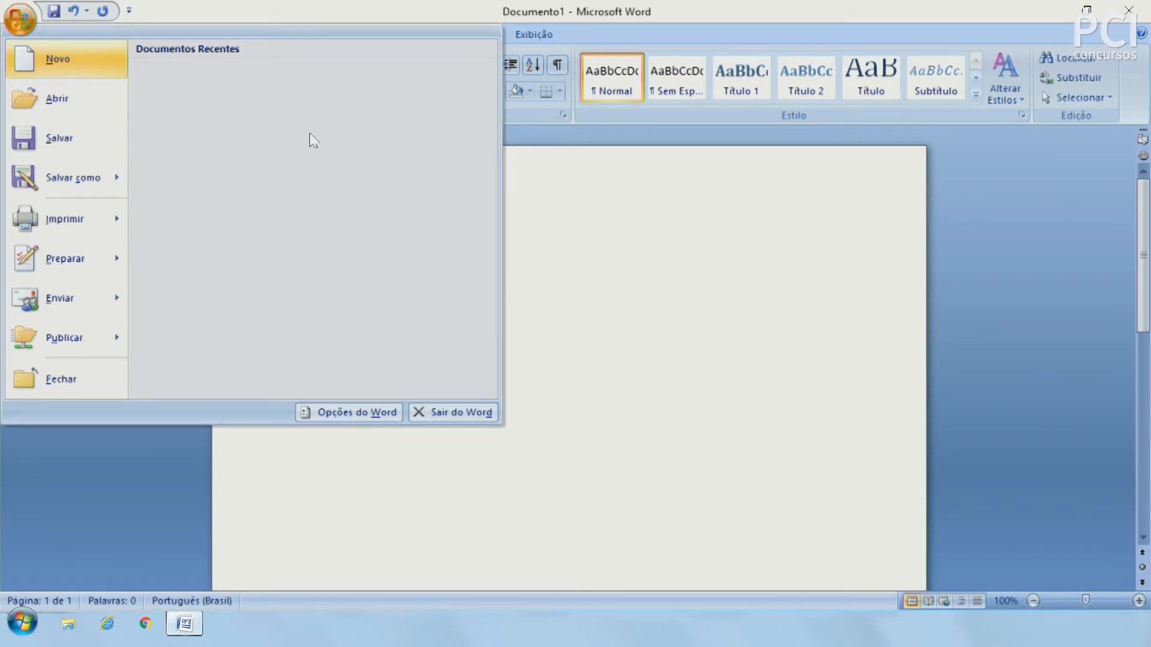
left_click(77, 114)
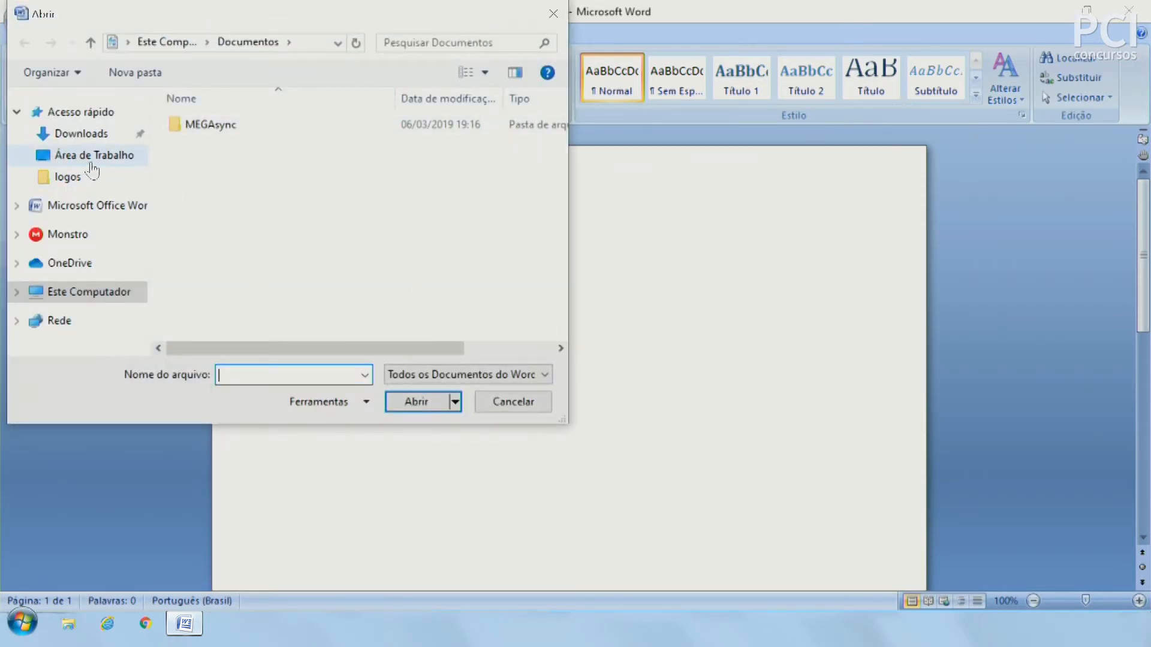
left_click(128, 134)
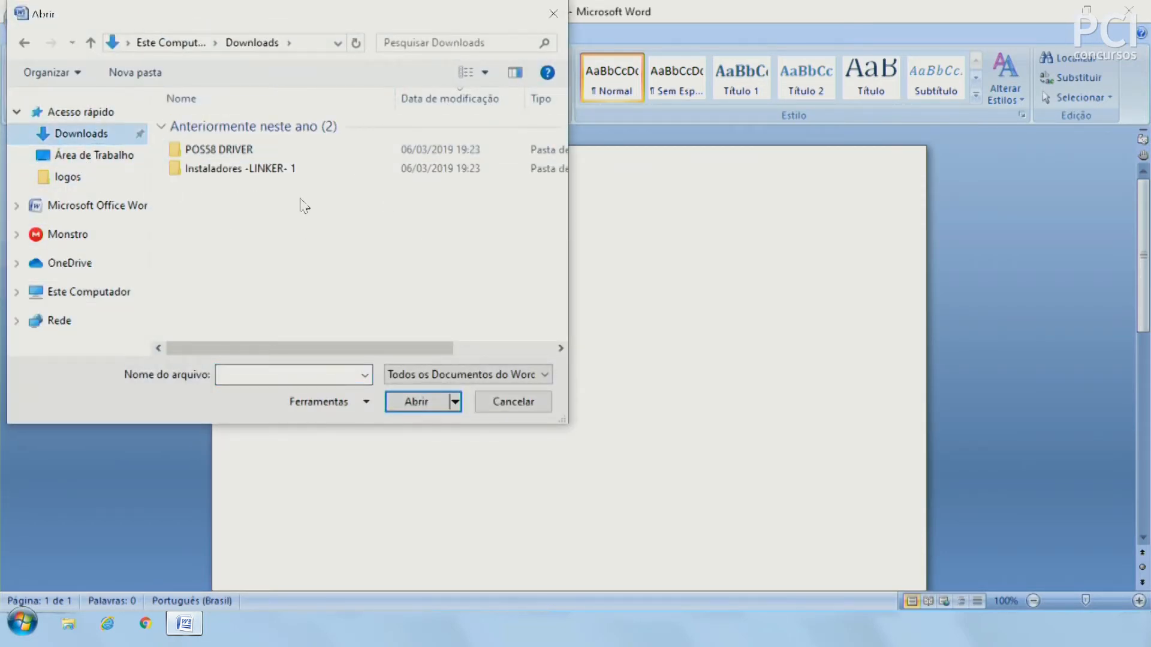
left_click(99, 267)
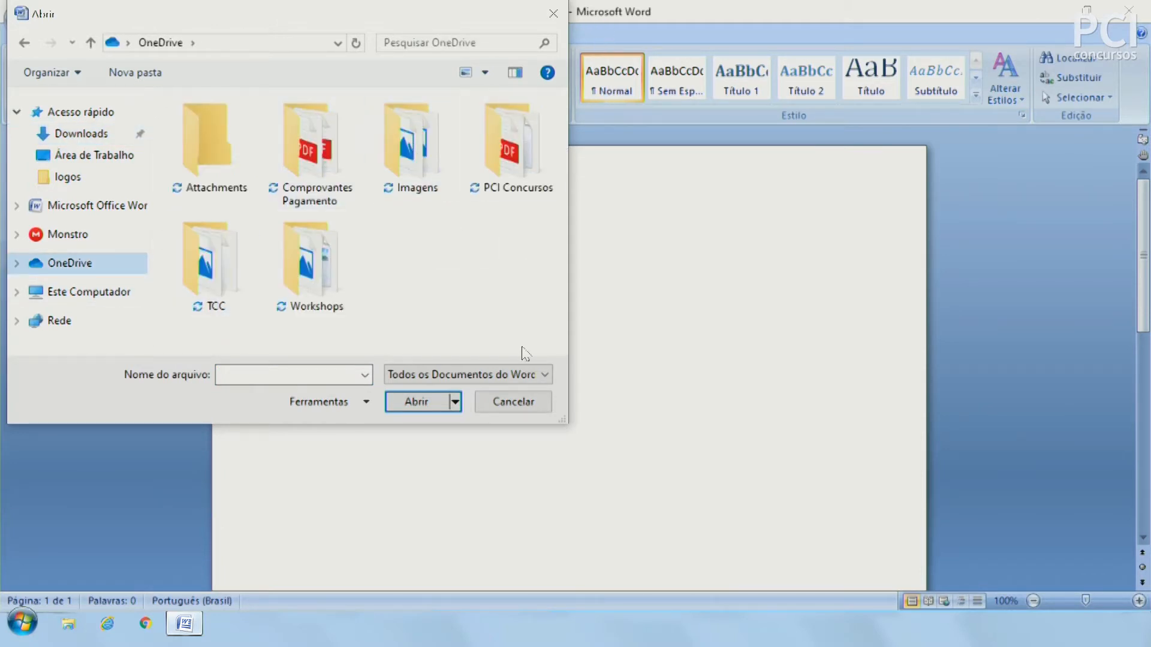
left_click(527, 390)
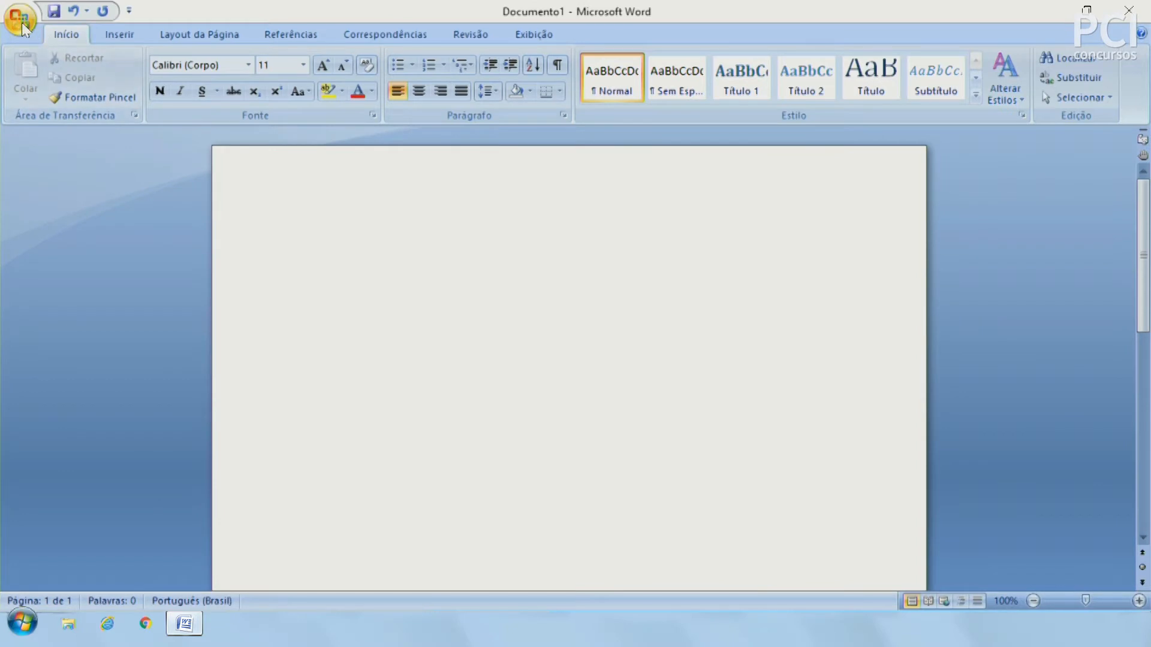
View the formats for saving a copy, inspect the file name field for saving the document, and cancel without saving
left_click(21, 23)
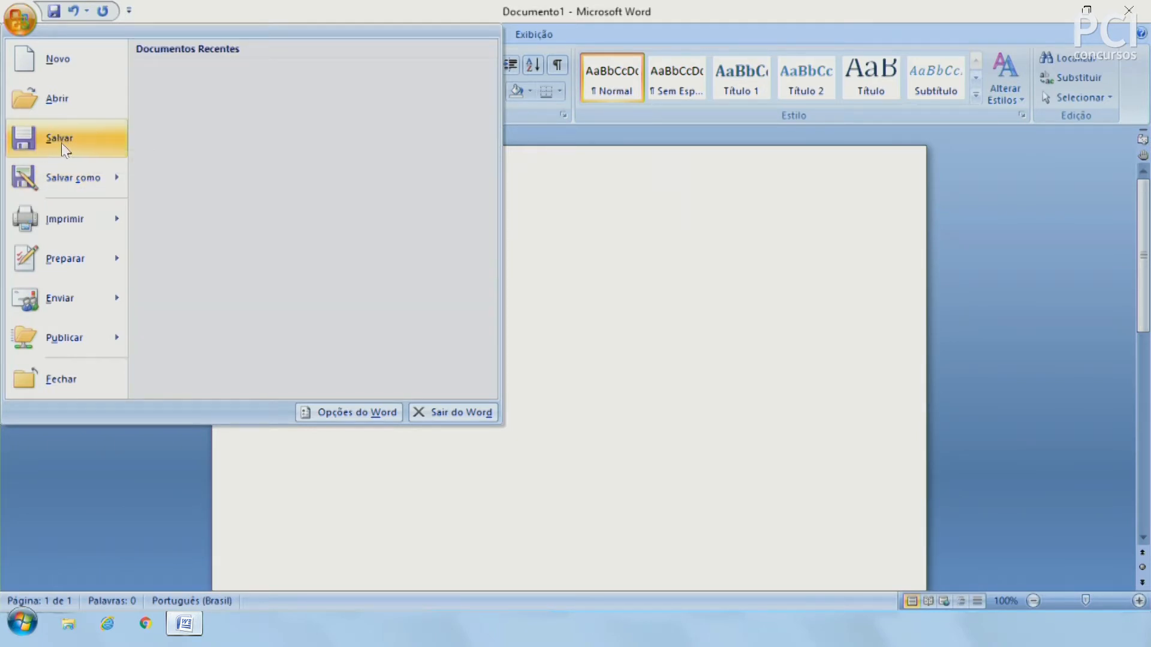
mouse_move(76, 191)
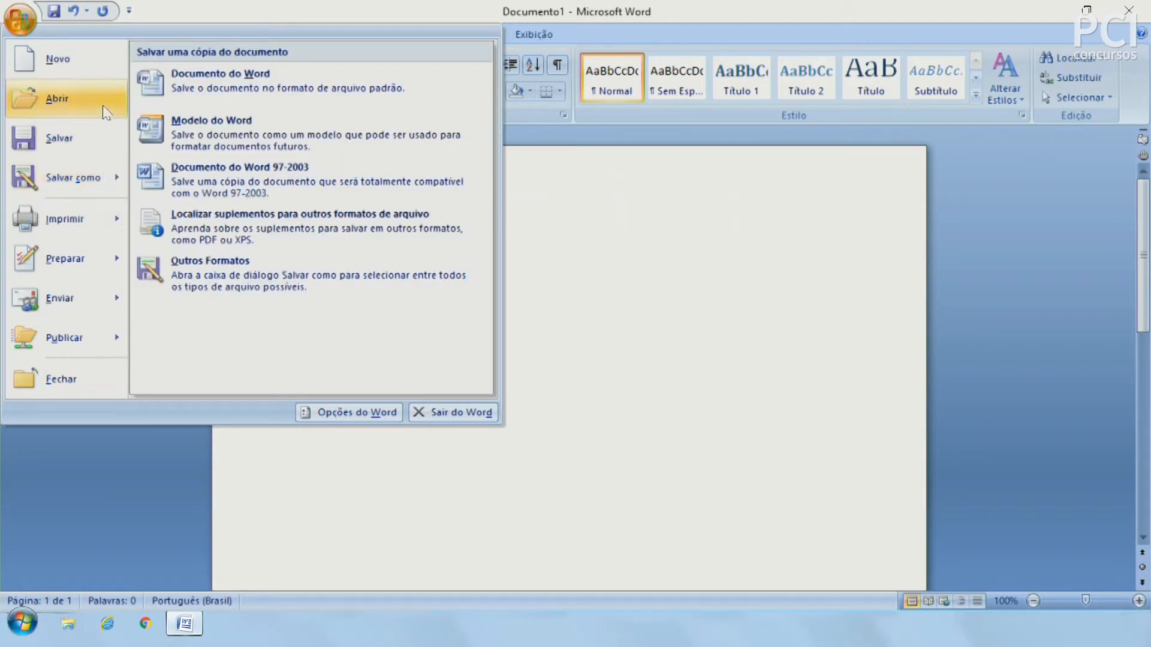
left_click(65, 138)
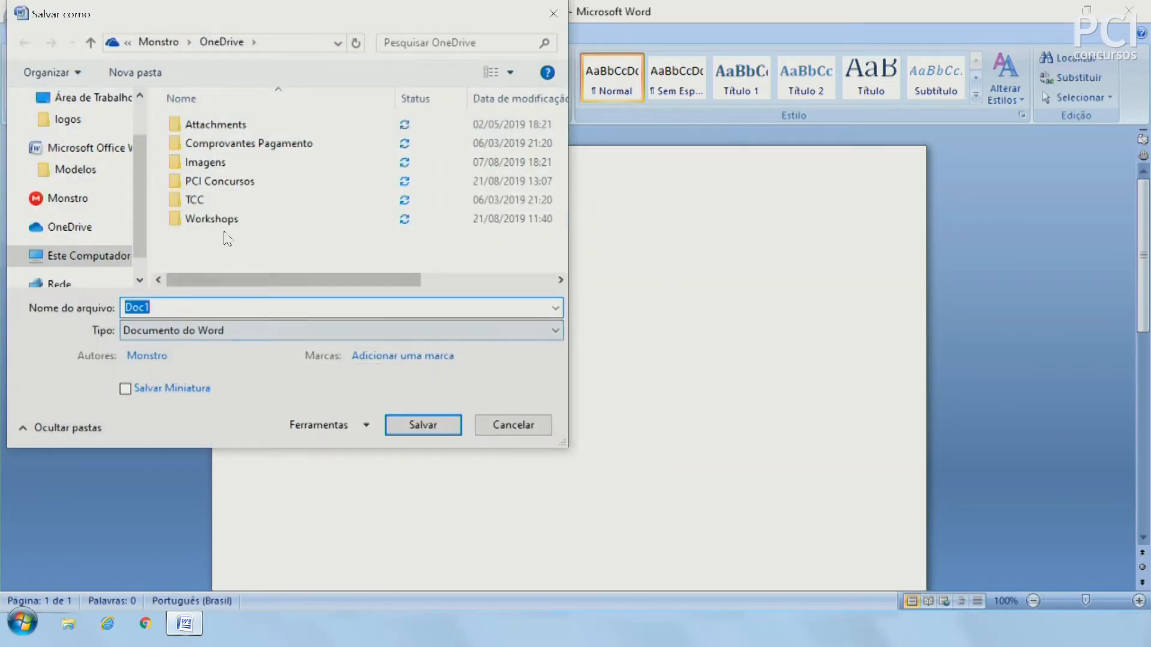
left_click(157, 308)
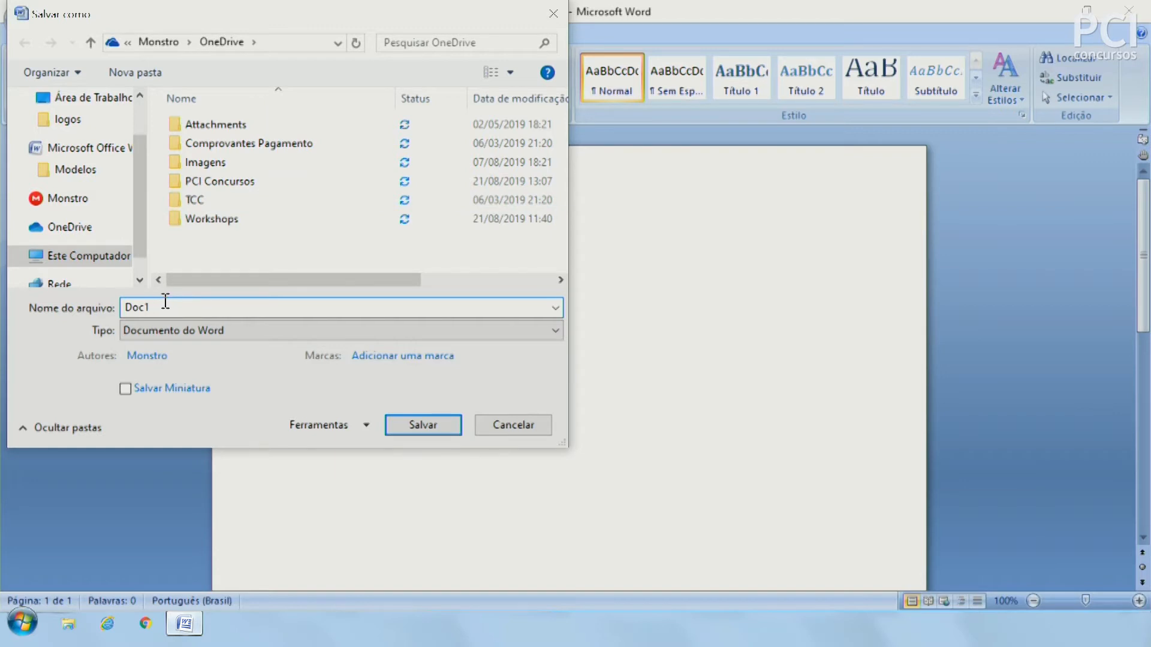
double_click(137, 308)
key("Escape")
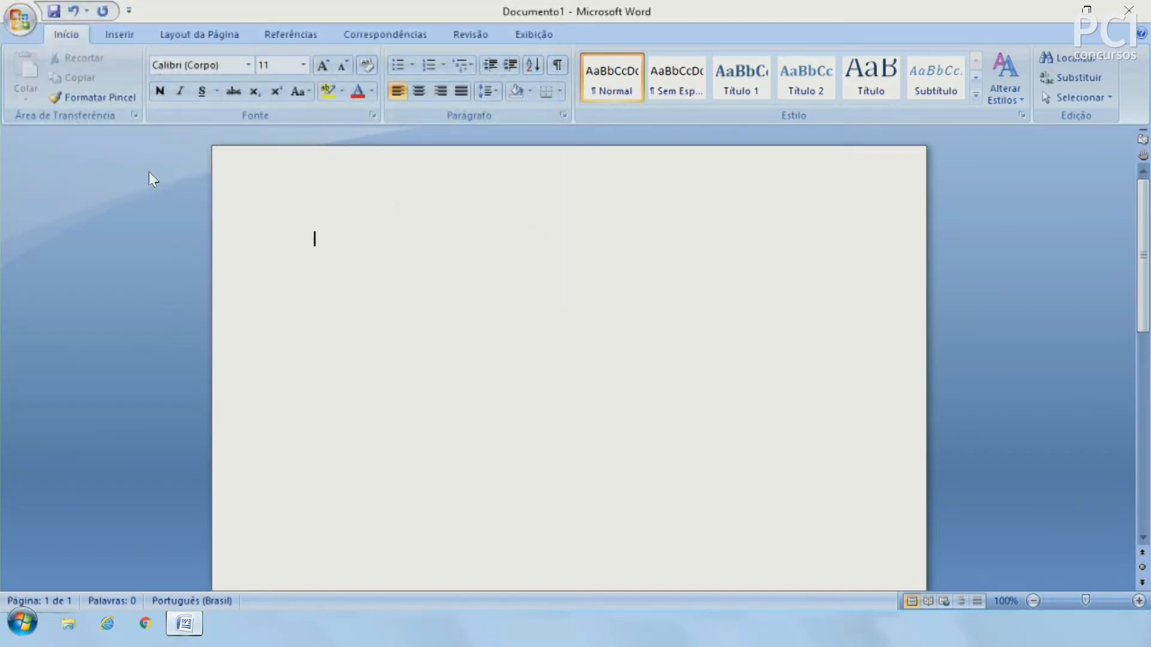
Bring up the print settings for the document and view the available printers without changing the selection
left_click(18, 16)
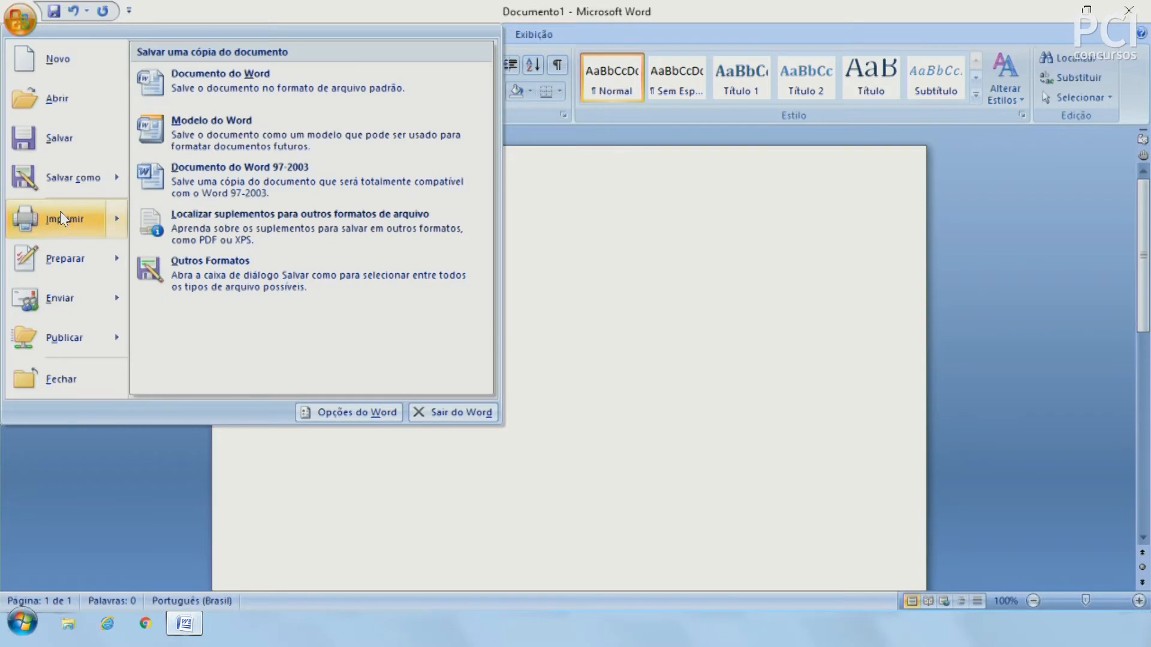
mouse_move(59, 211)
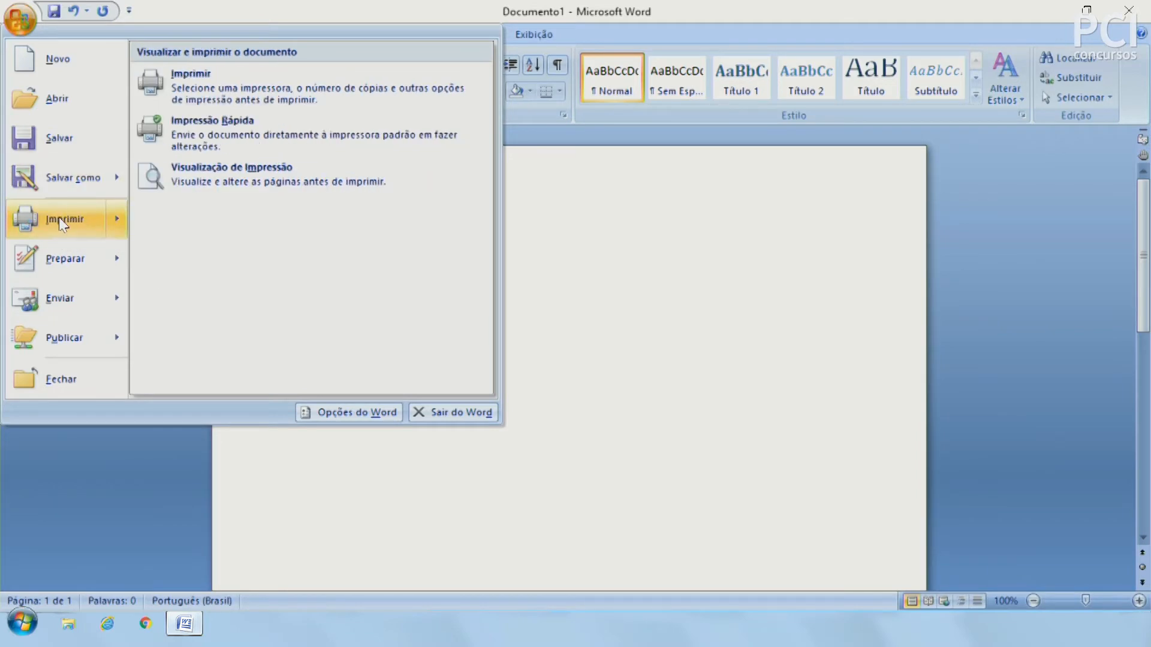
left_click(62, 218)
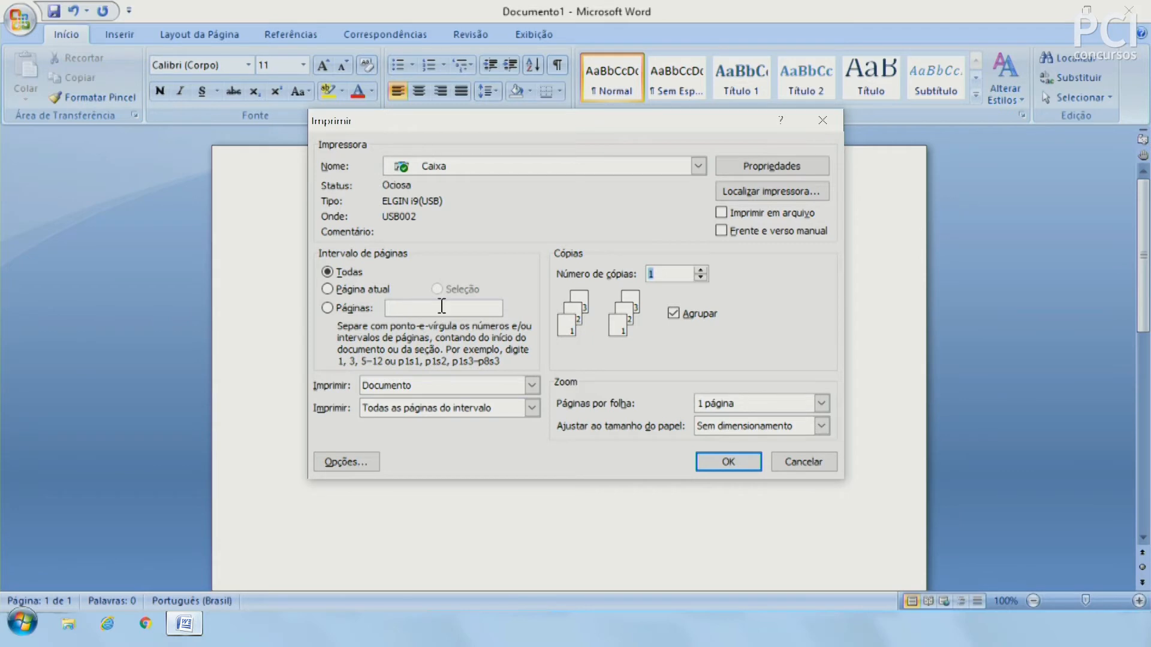
left_click(476, 171)
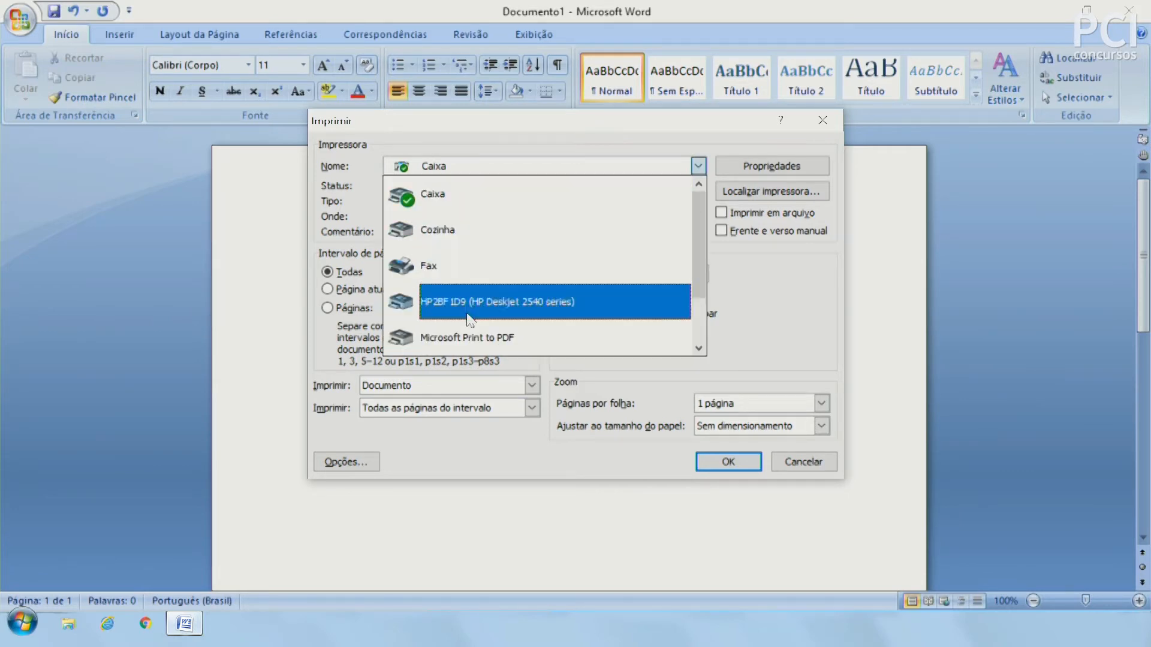
key("Escape")
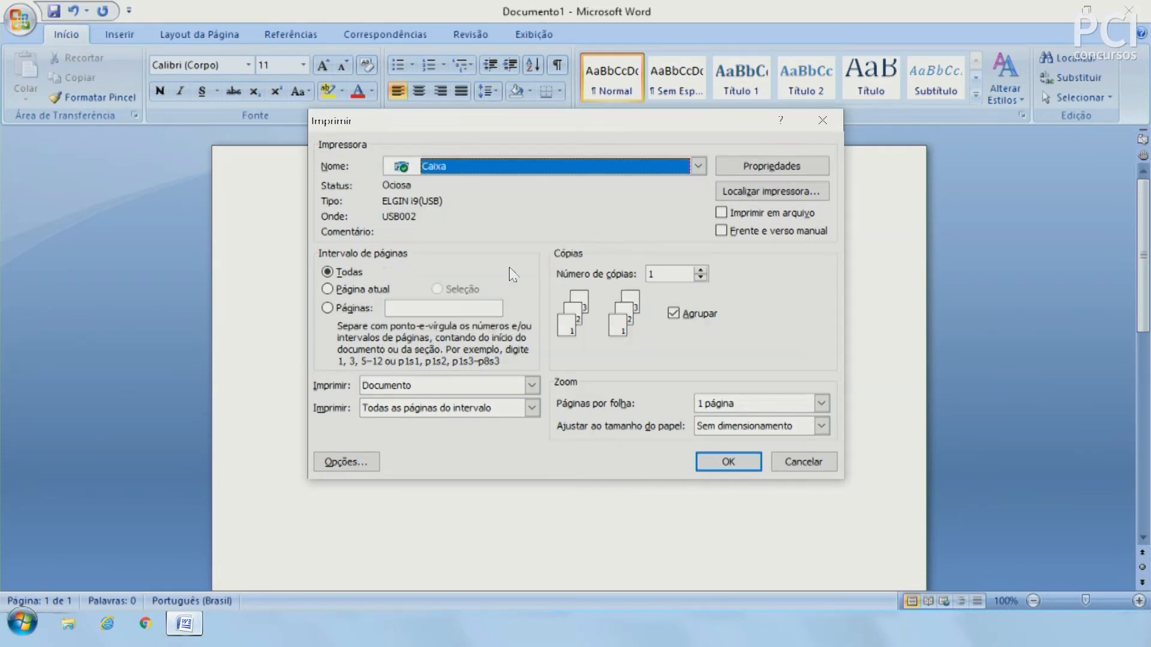
View the choices for what content to print and for odd or even pages, keeping the current settings
left_click(417, 386)
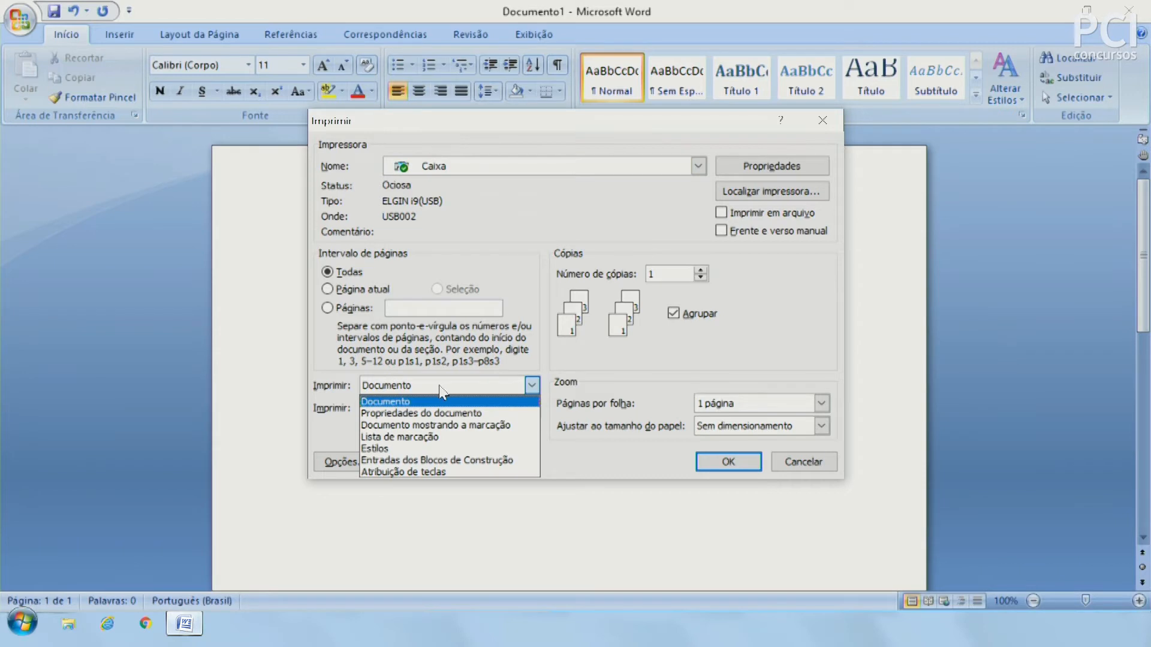
left_click(439, 385)
left_click(458, 385)
left_click(455, 398)
left_click(452, 409)
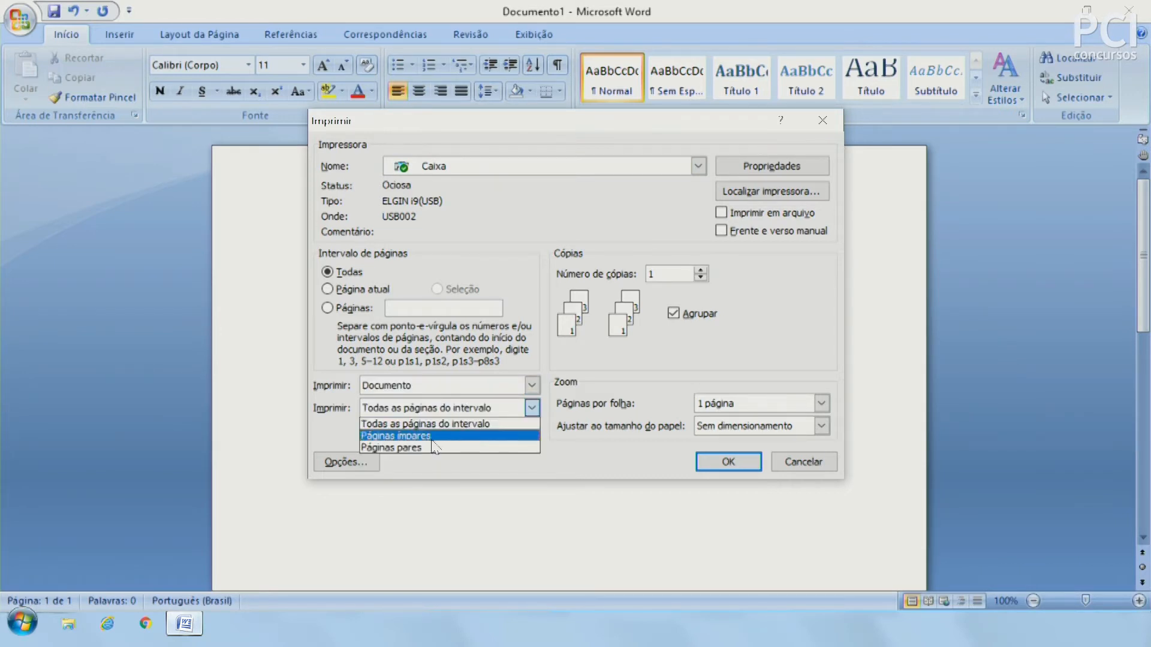
left_click(449, 477)
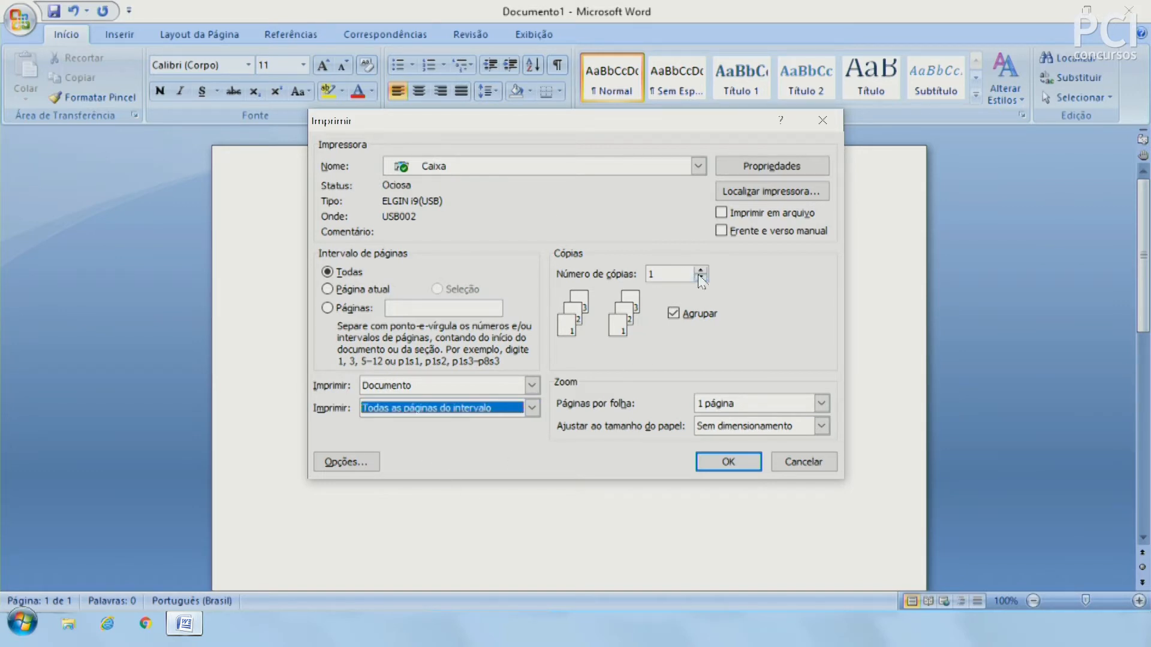
Switch the Agrupar option off and on repeatedly to compare the collated and uncollated page order
left_click(690, 320)
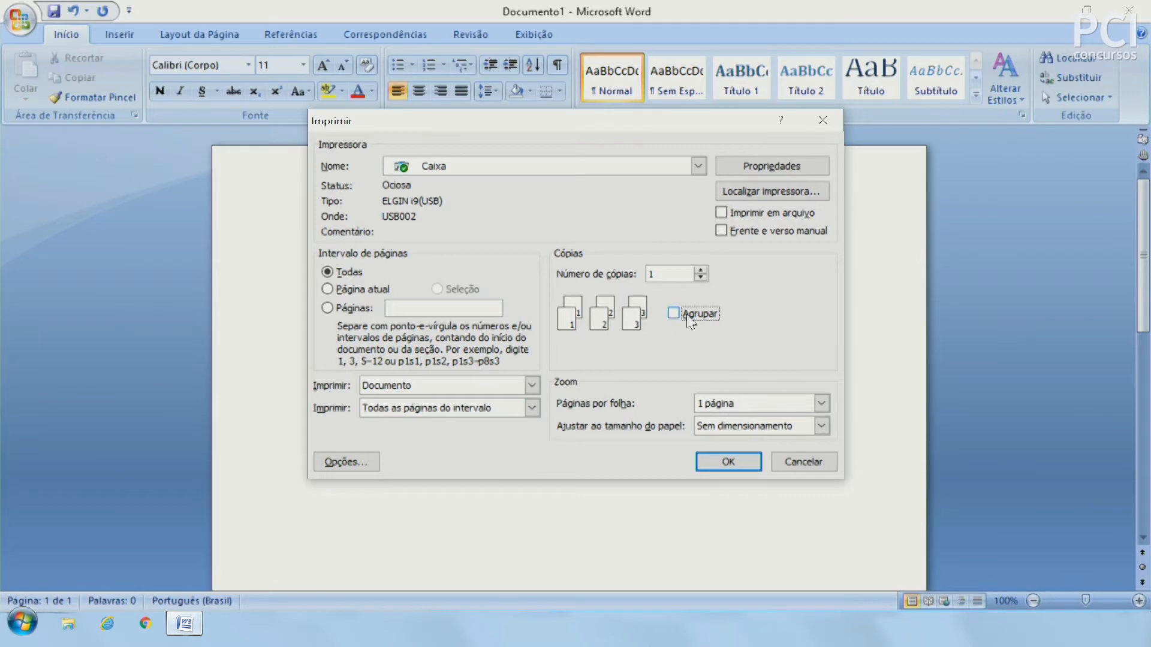
left_click(685, 314)
left_click(685, 314)
left_click(686, 314)
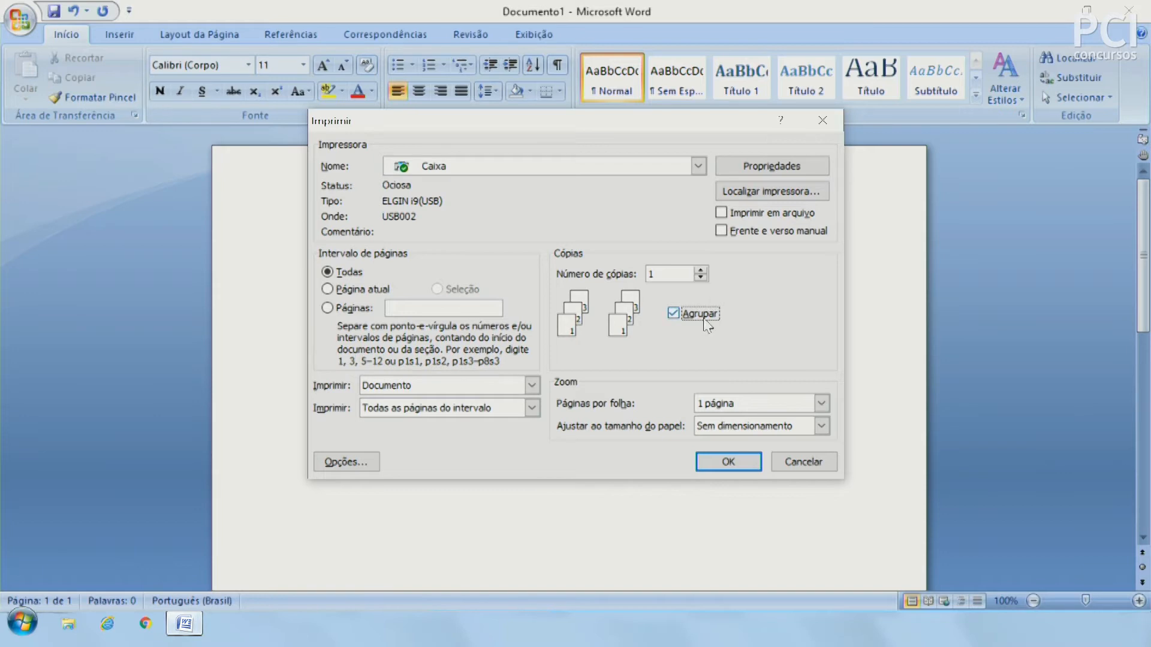
left_click(695, 314)
left_click(695, 314)
left_click(690, 320)
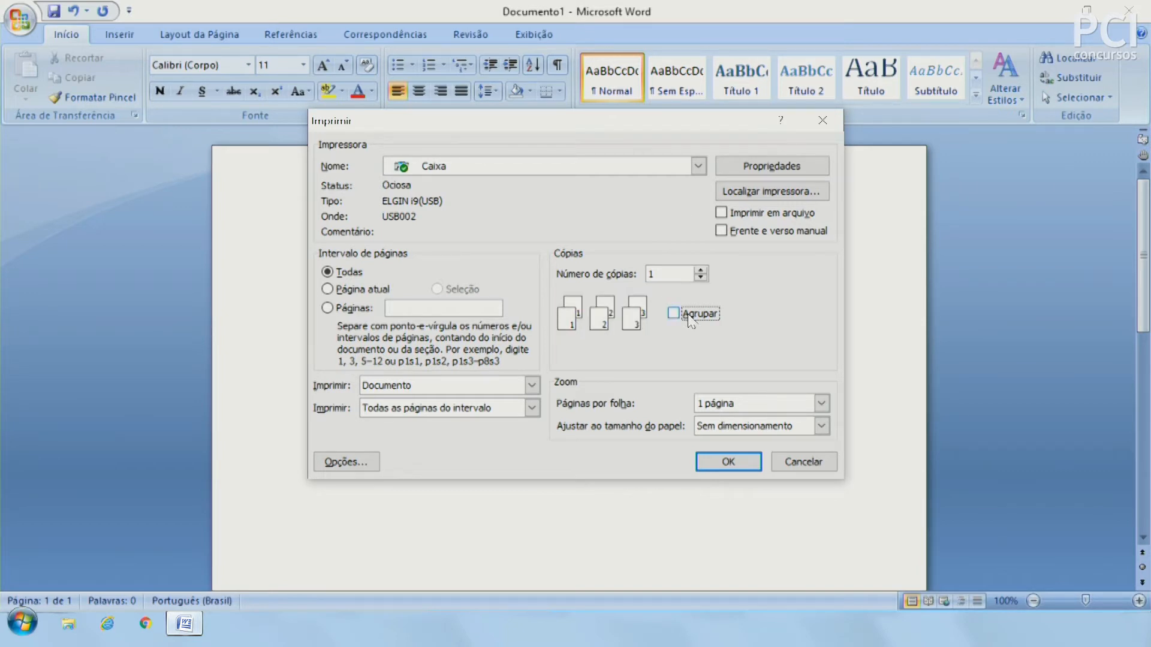
Set the number of copies to 3 and compare page order without and with Agrupar, leaving it enabled
double_click(701, 271)
left_click(701, 277)
left_click(686, 316)
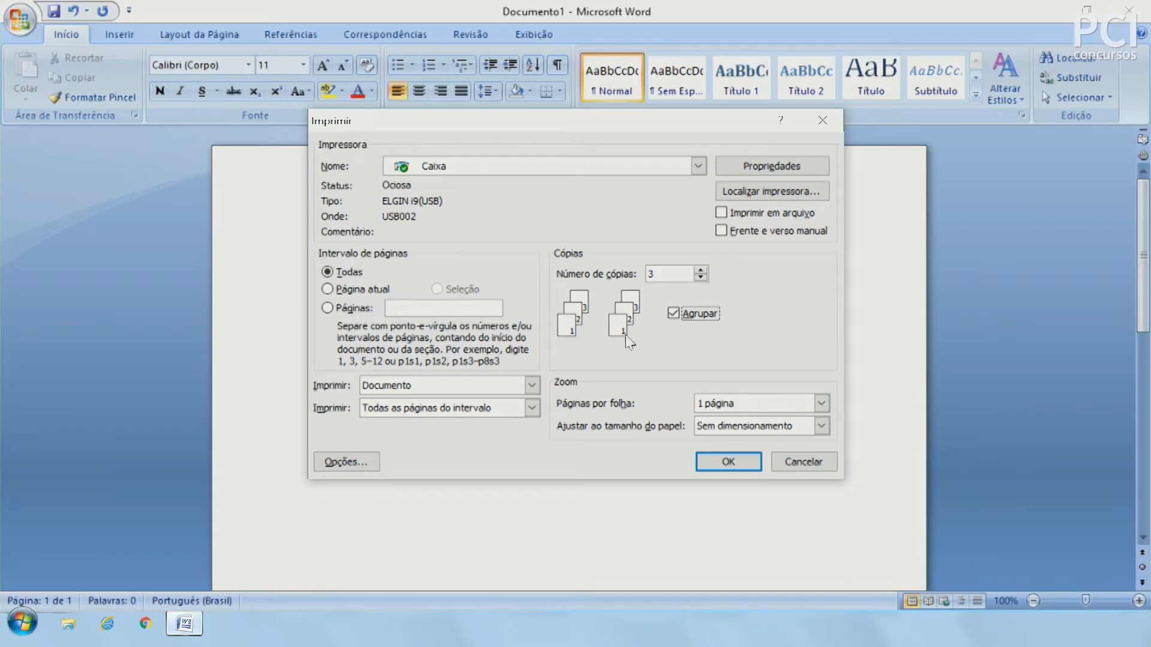
left_click(699, 312)
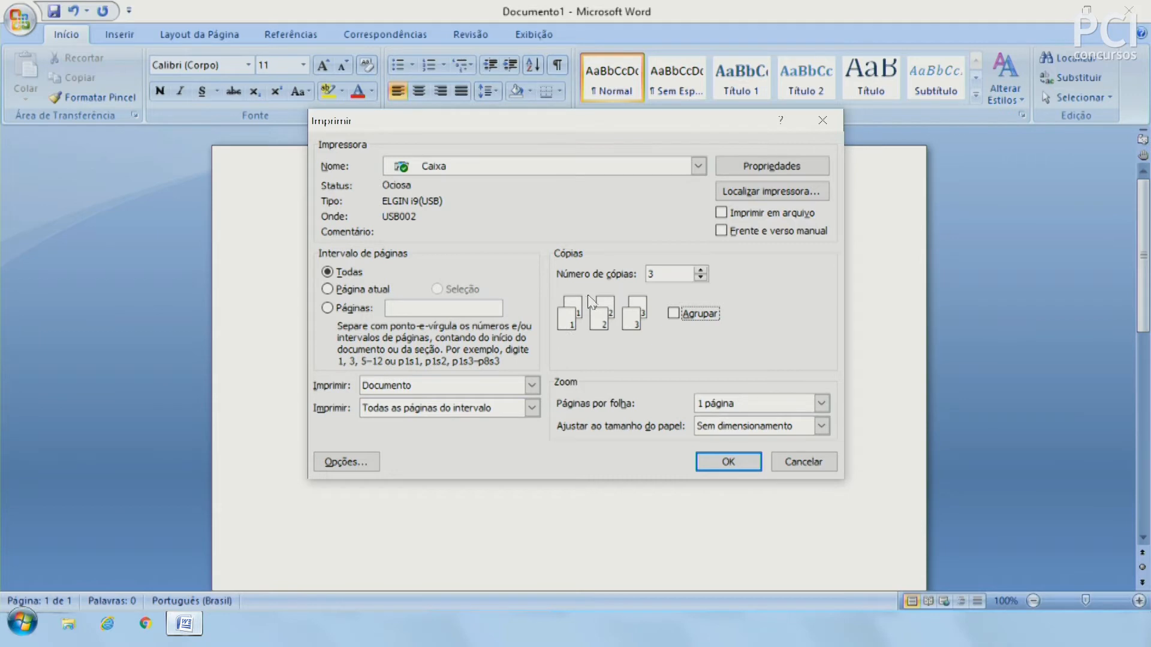
left_click(683, 311)
View the choices for pages per sheet and paper-size scaling, keeping the current values, and leave the print settings without printing
left_click(740, 403)
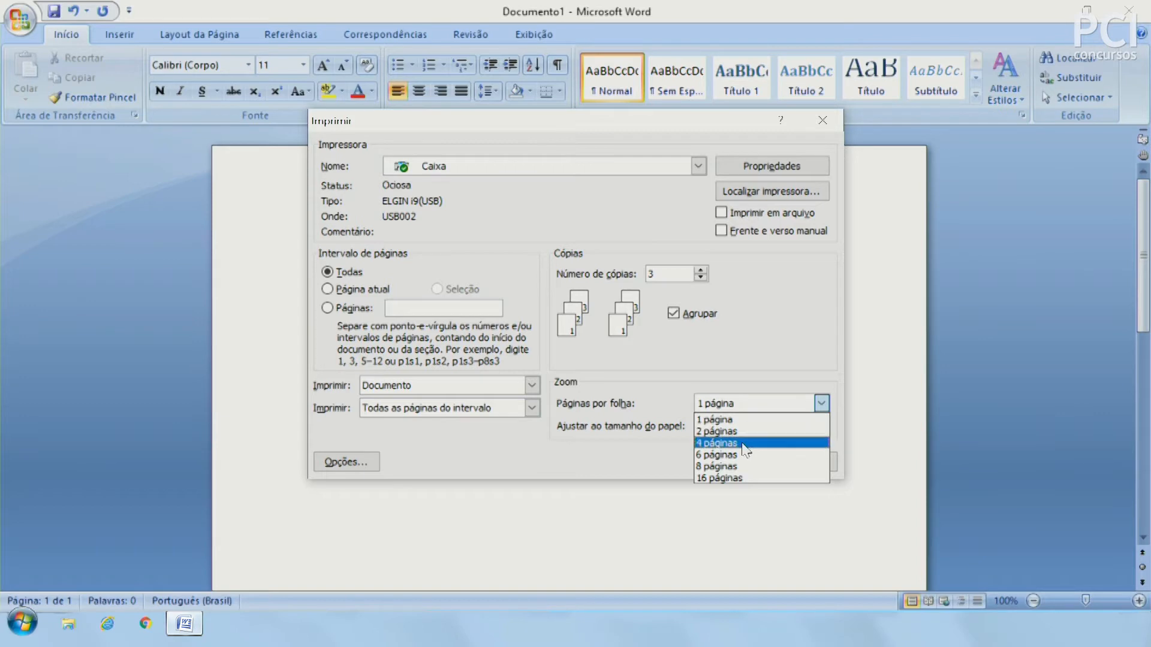
left_click(607, 402)
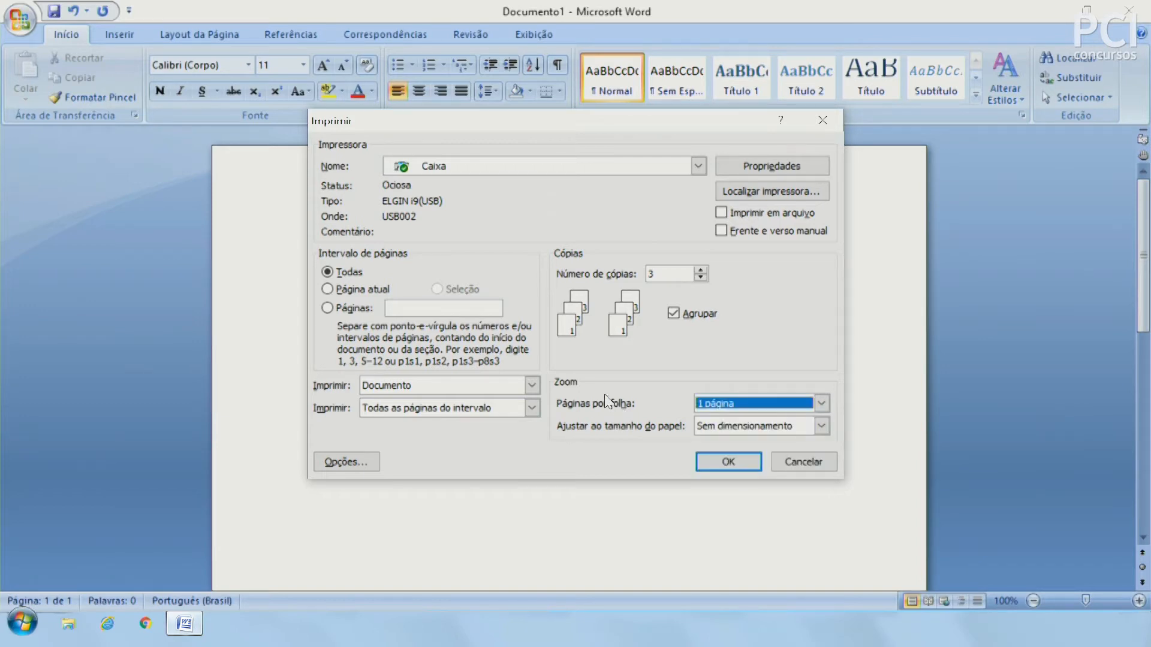
left_click(714, 426)
left_click(713, 427)
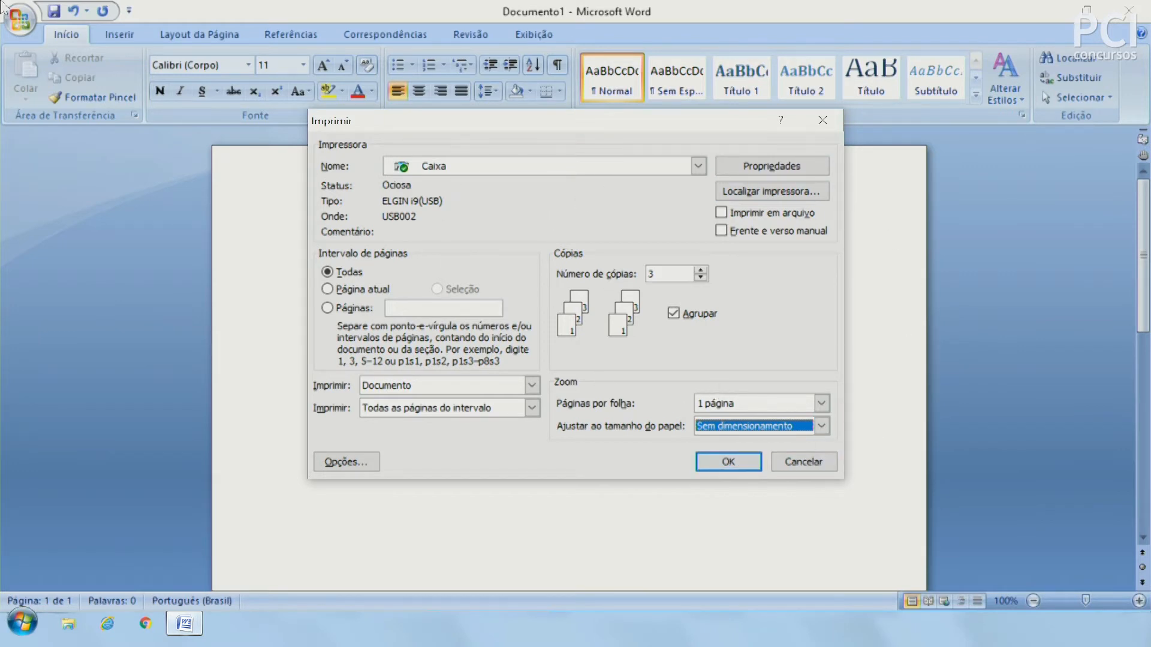
key("Escape")
View the Office button's Preparar commands, including the Restringir Permissão choices, and its Enviar and Publicar commands
left_click(23, 18)
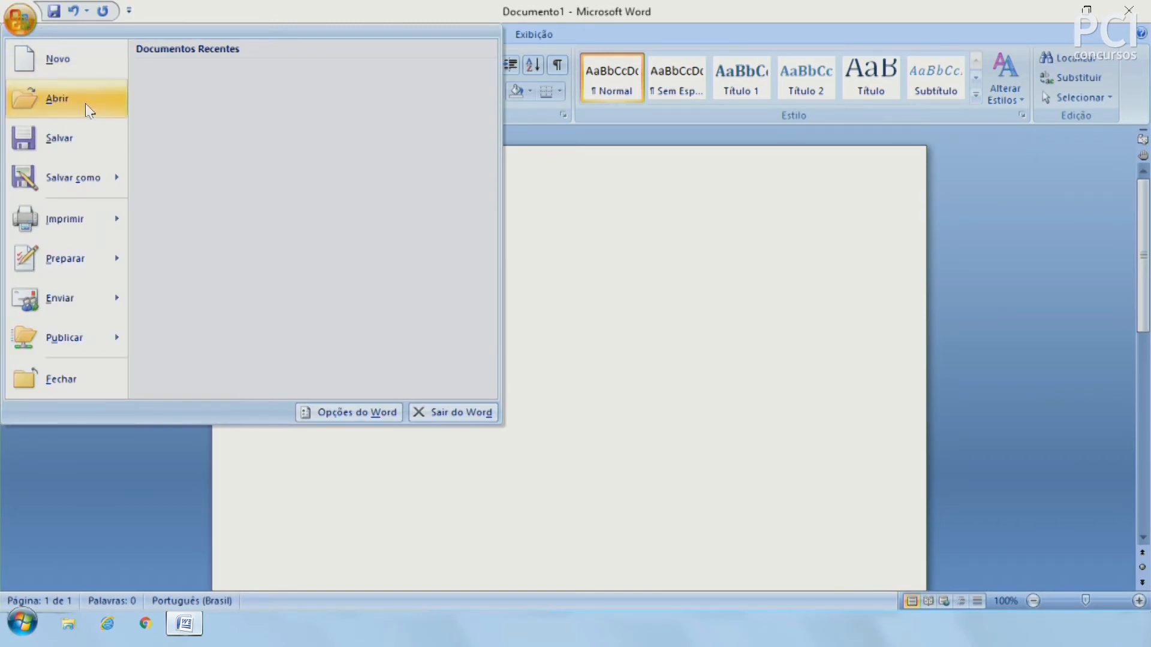
mouse_move(58, 263)
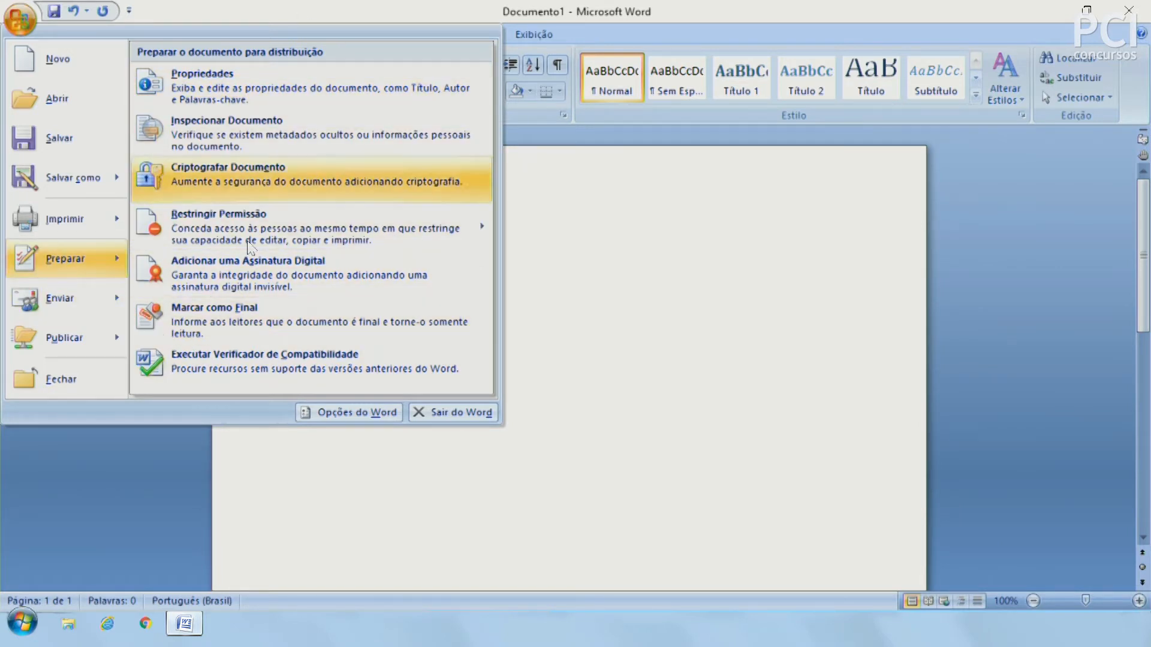
mouse_move(286, 213)
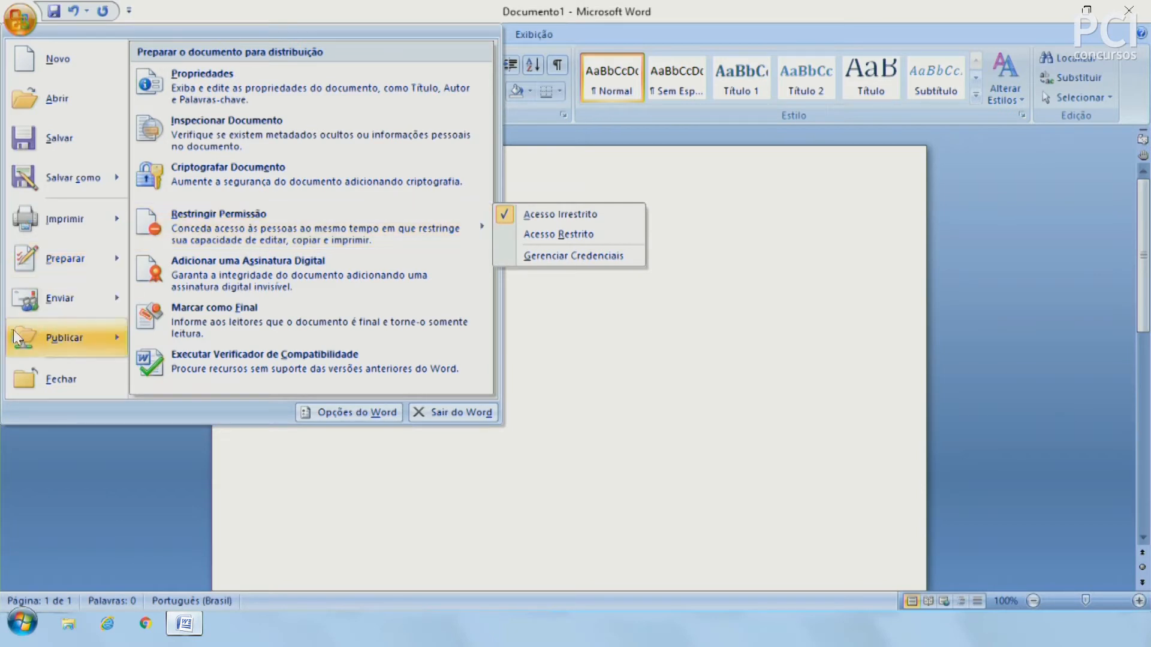
mouse_move(28, 298)
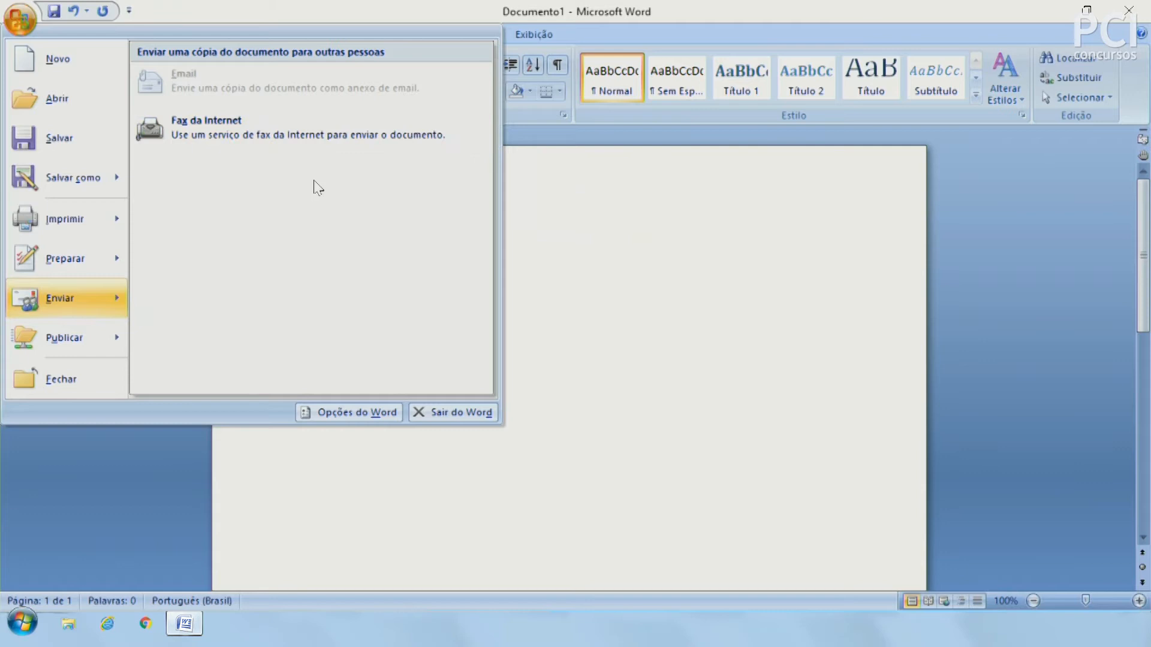
mouse_move(58, 358)
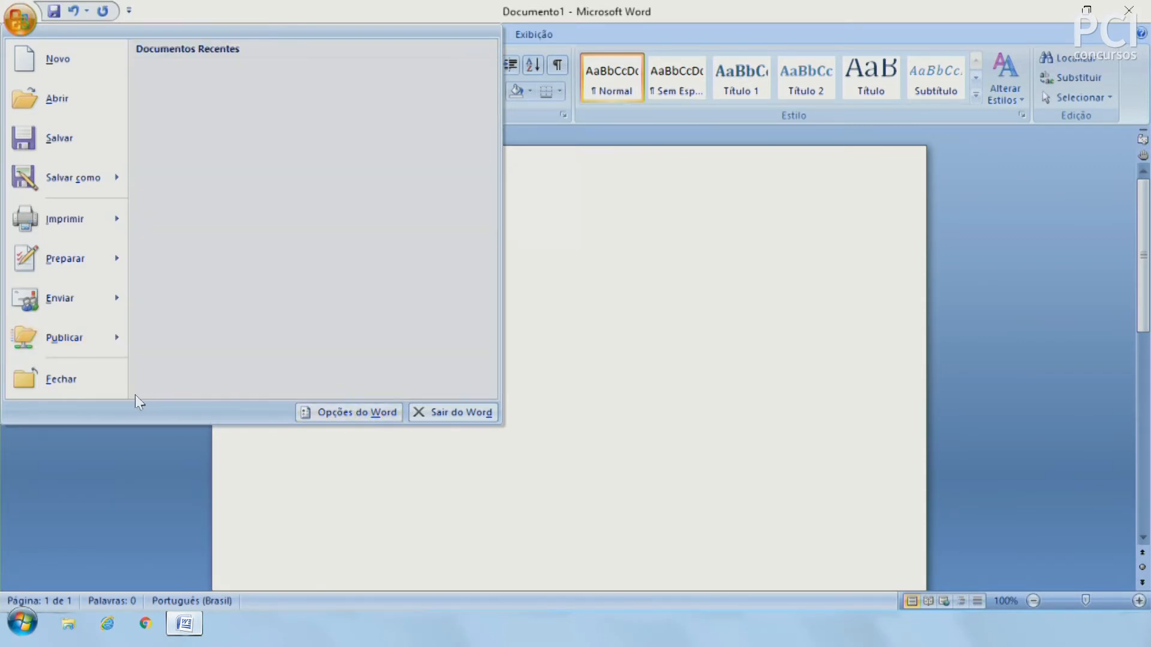
Start closing the document with Fechar and cancel at the question about saving changes
left_click(83, 384)
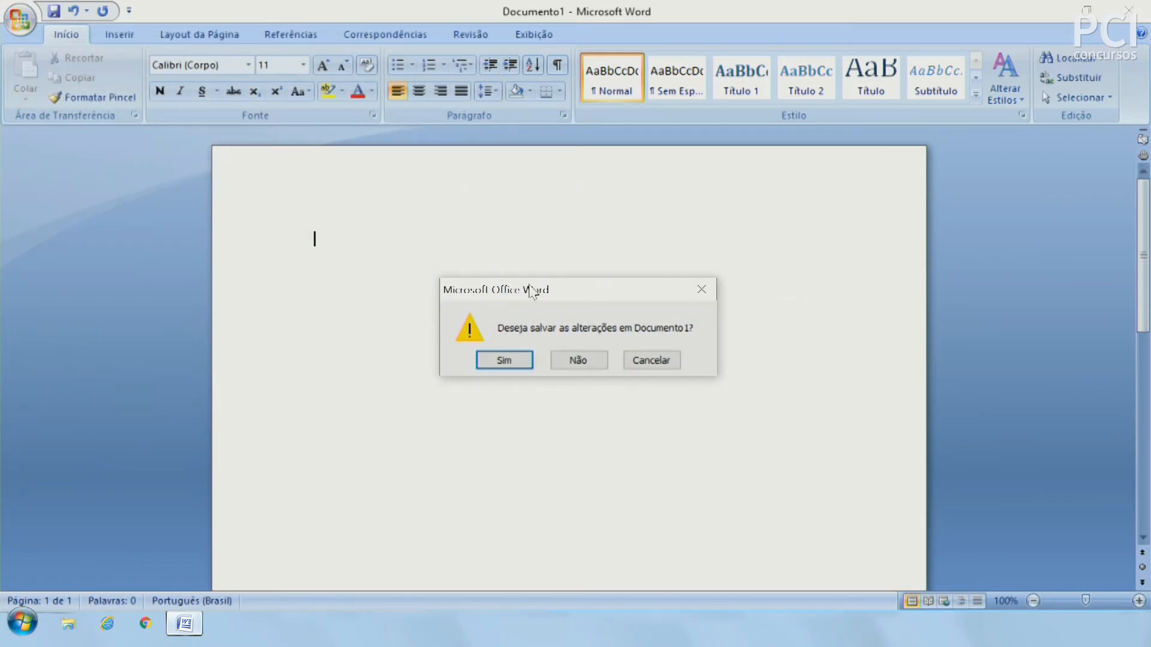
key("Escape")
View the Mais Usados settings in the Word options, leave them without changes, and look at the Office button commands again
left_click(15, 13)
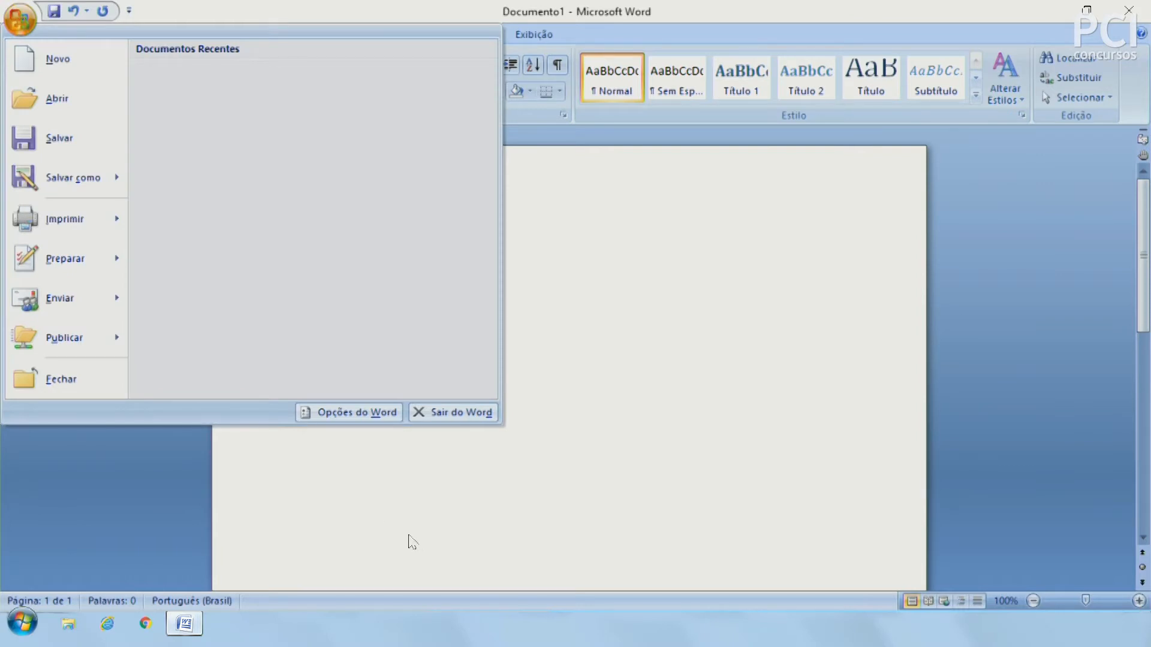
left_click(376, 410)
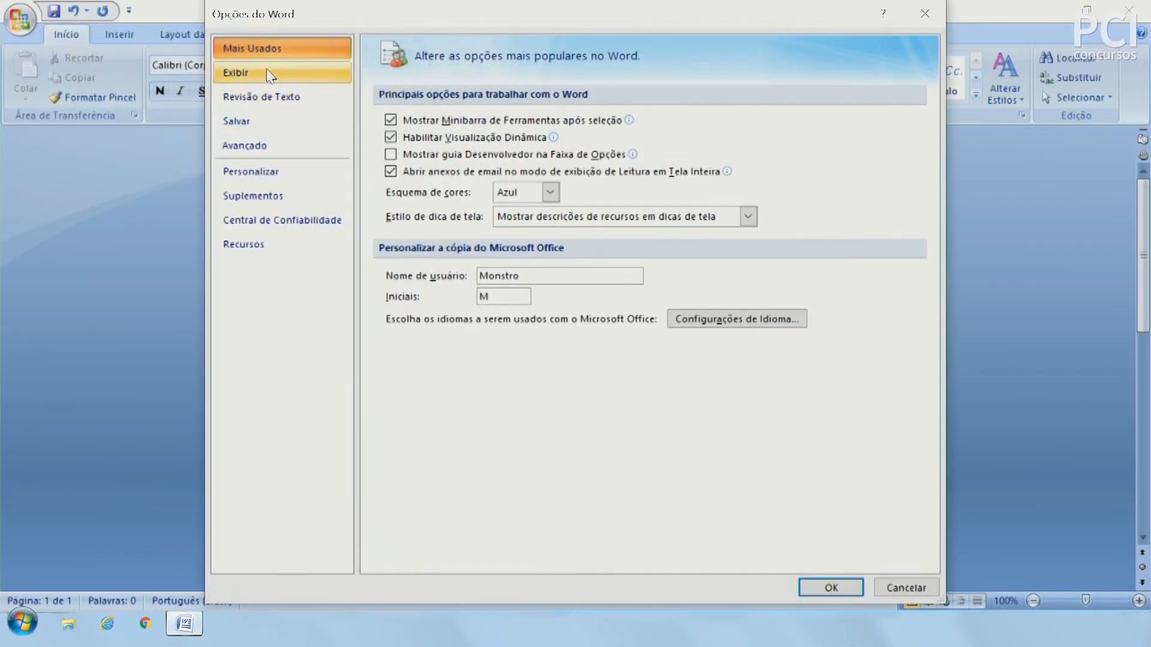
key("Escape")
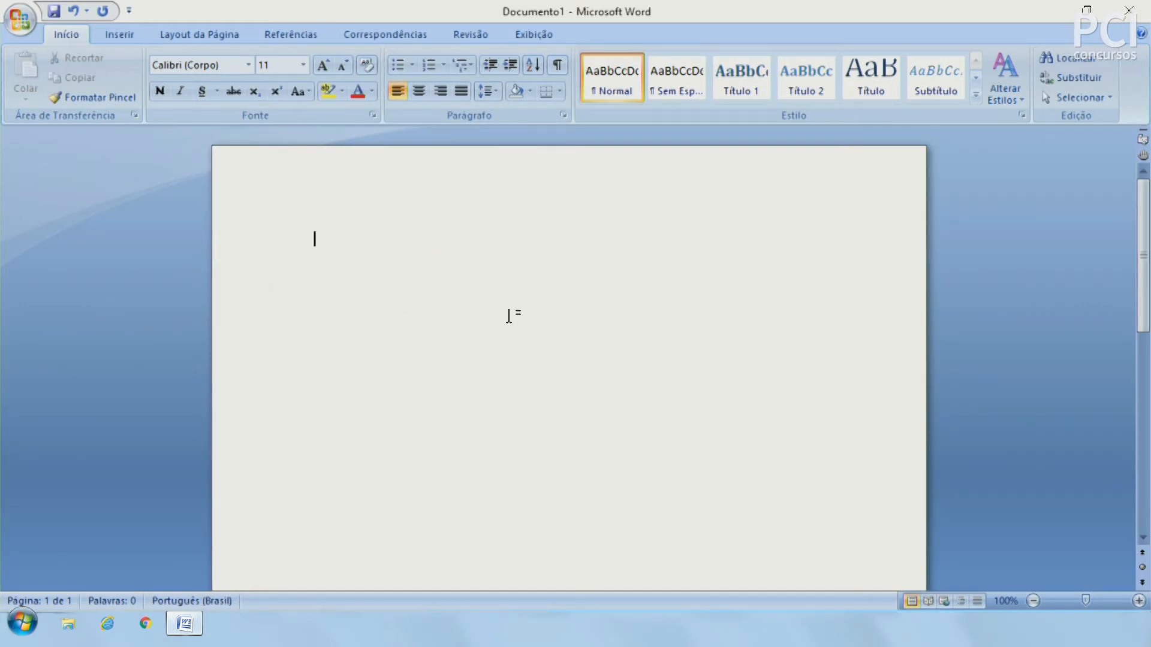
left_click(20, 12)
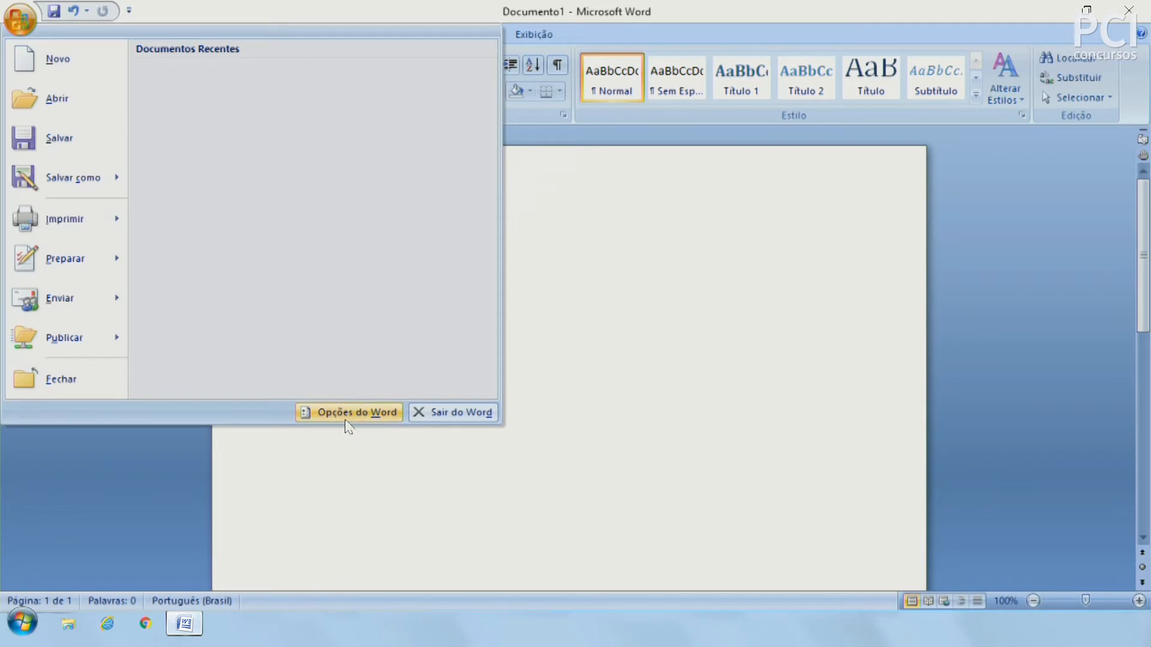
left_click(358, 468)
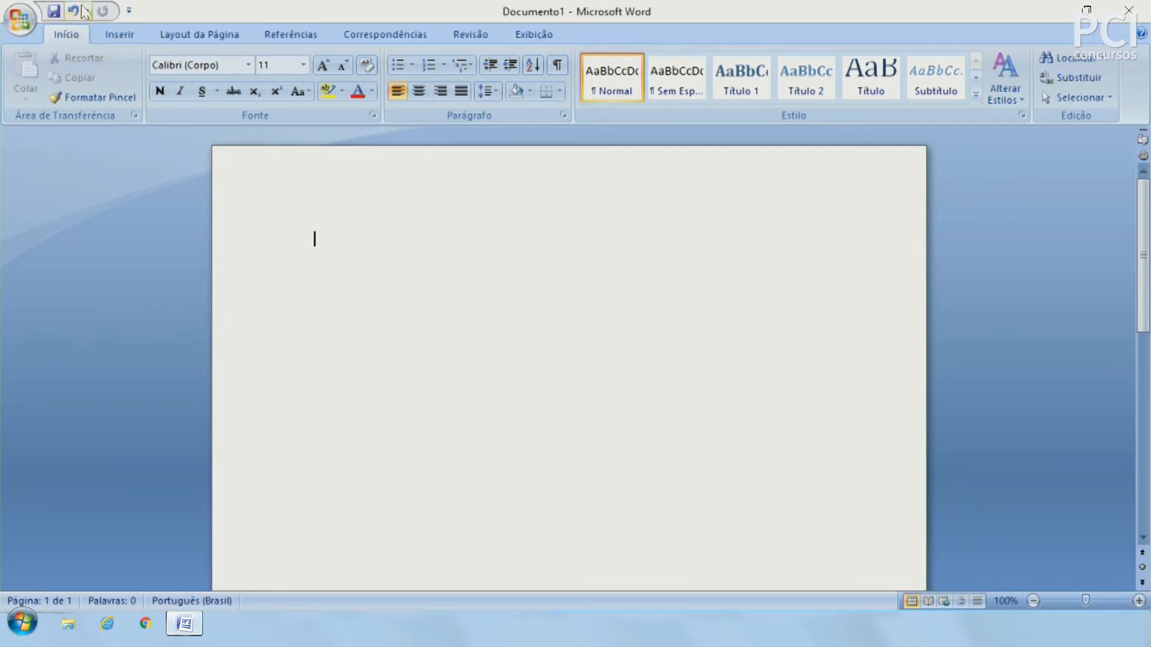
View the commands available for customizing the Quick Access Toolbar without adding or removing any
left_click(129, 10)
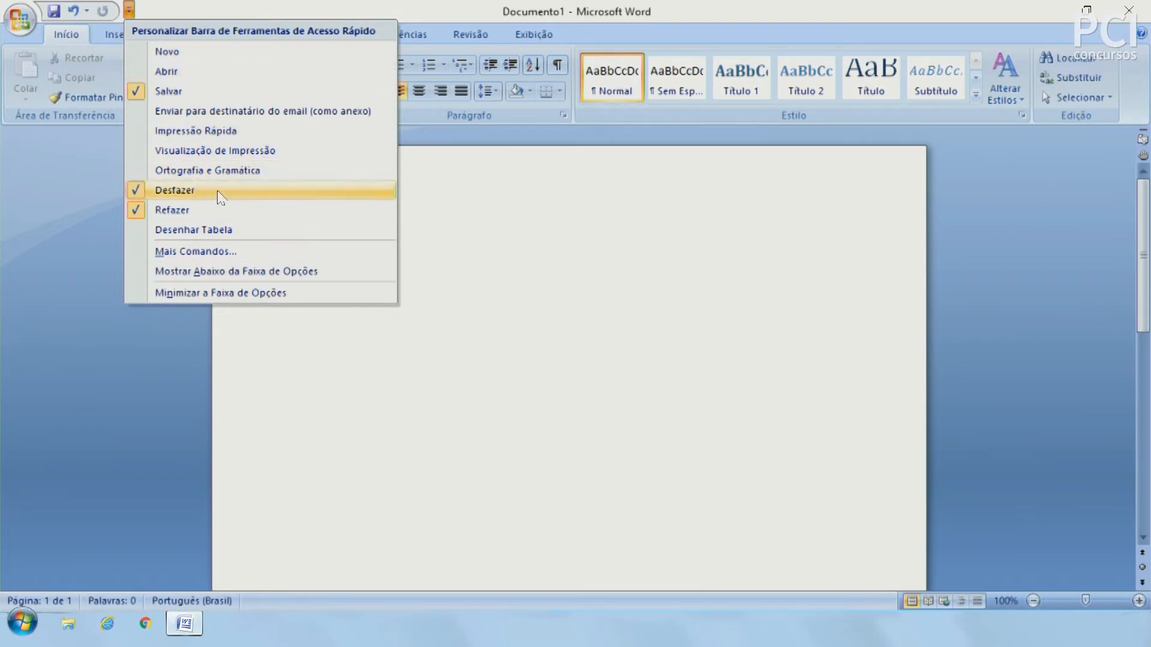
left_click(632, 285)
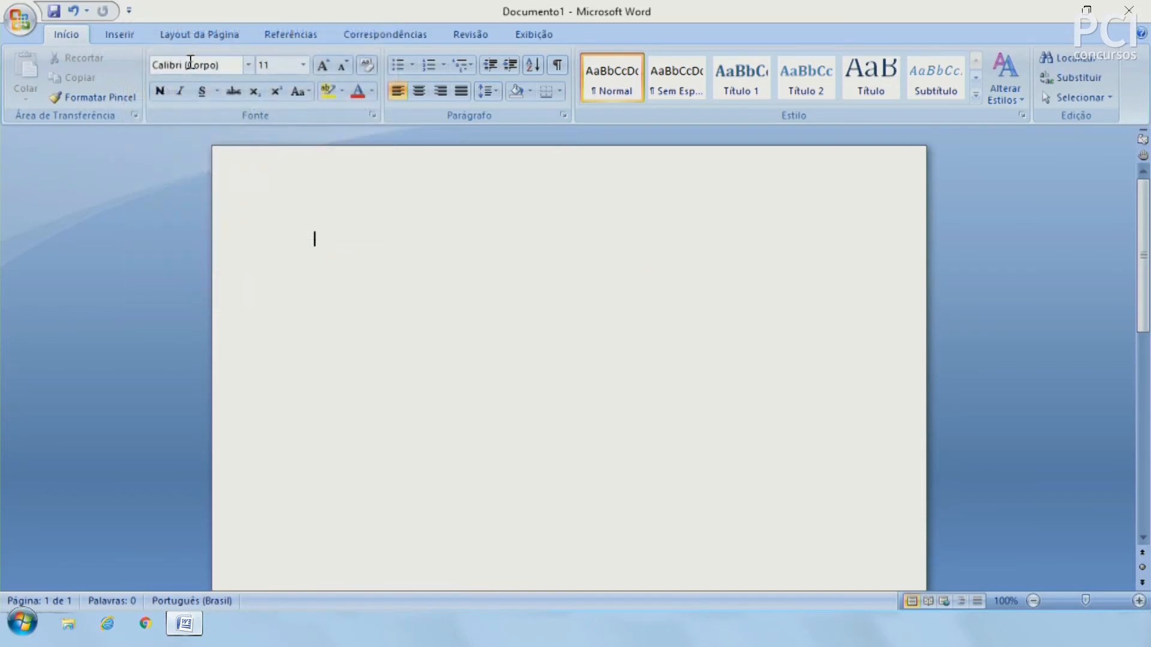
left_click(133, 12)
left_click(132, 12)
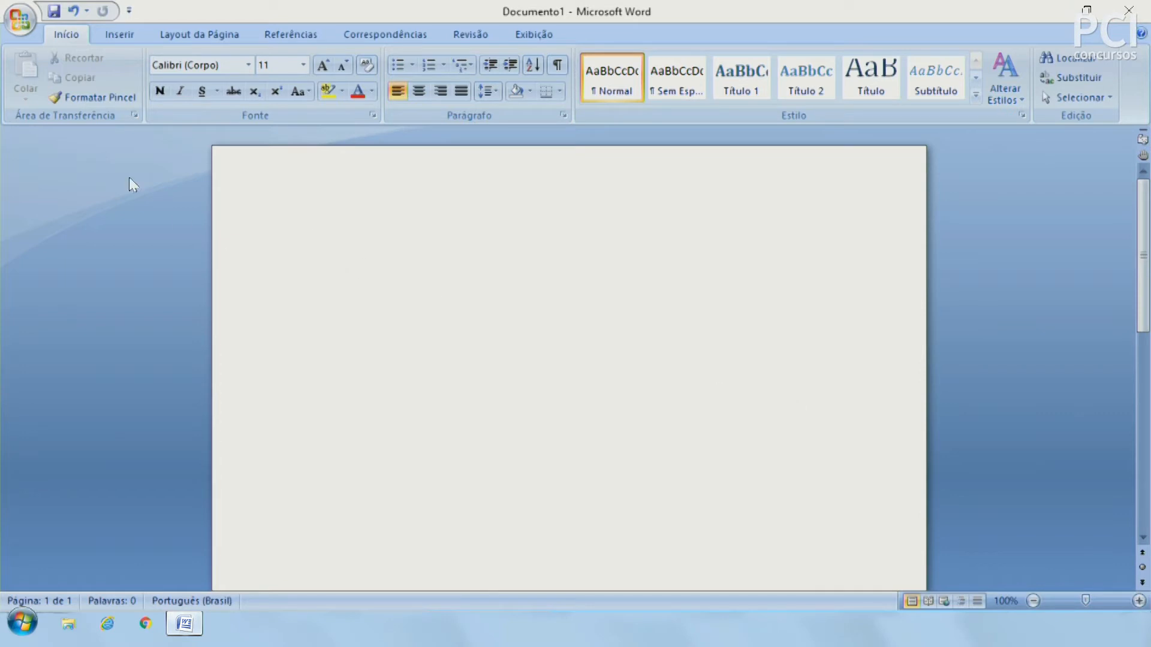
Look through the Inserir, Layout da Página, Referências, Correspondências and Revisão command sets and return to Início
left_click(114, 34)
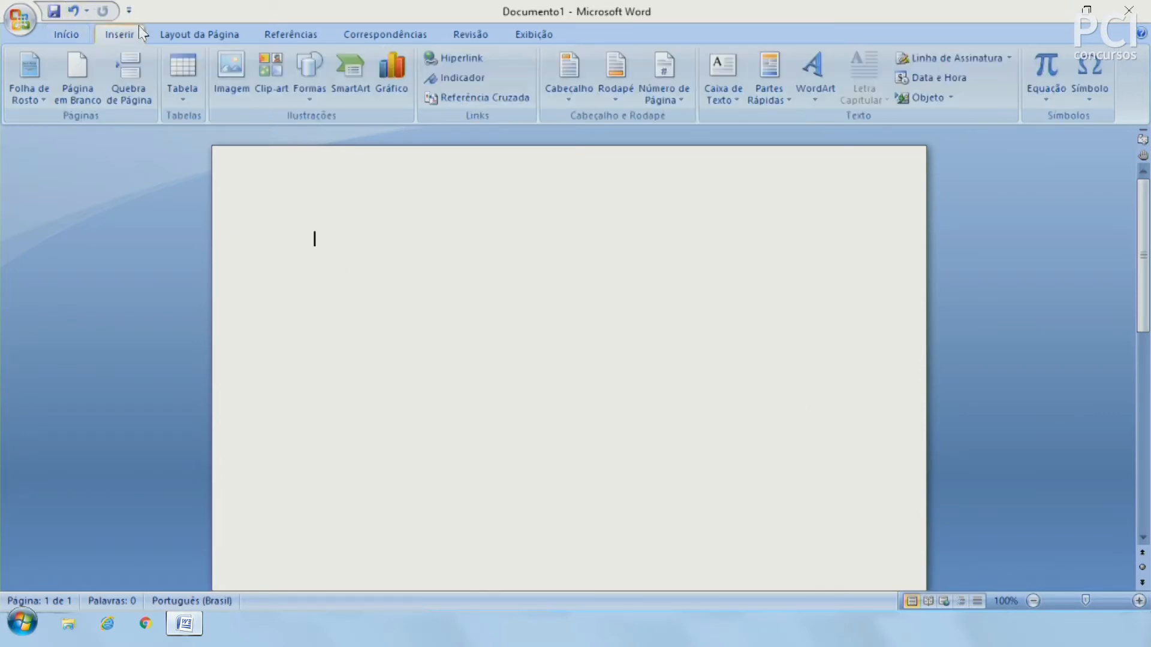
left_click(180, 31)
left_click(263, 29)
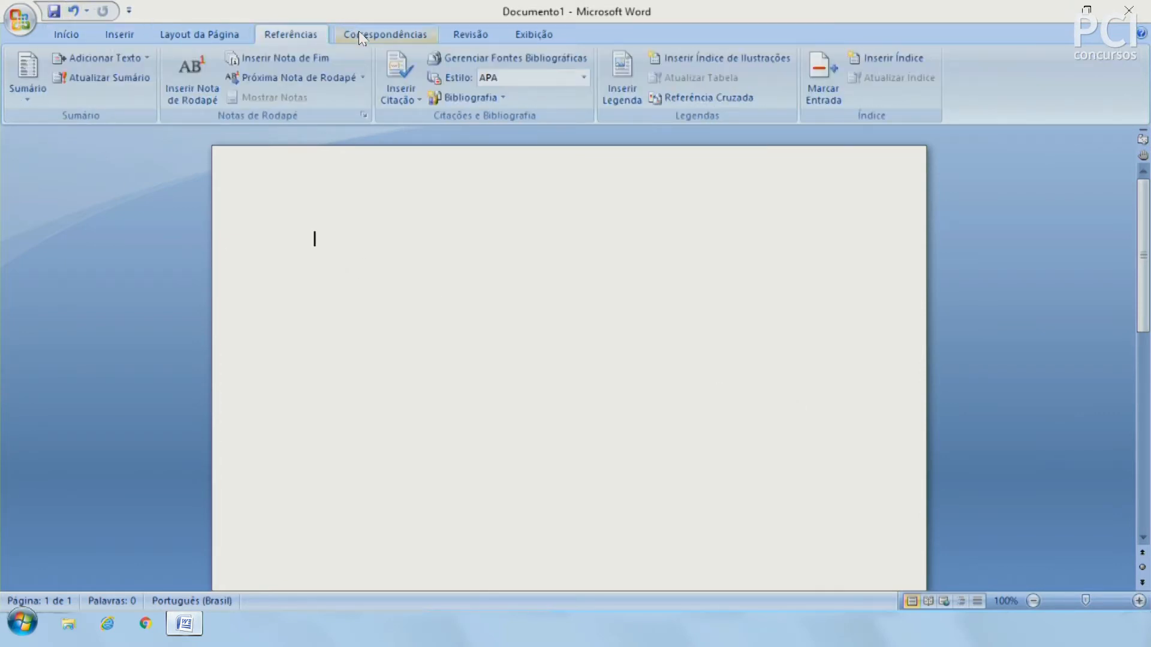
left_click(360, 33)
left_click(465, 33)
left_click(74, 37)
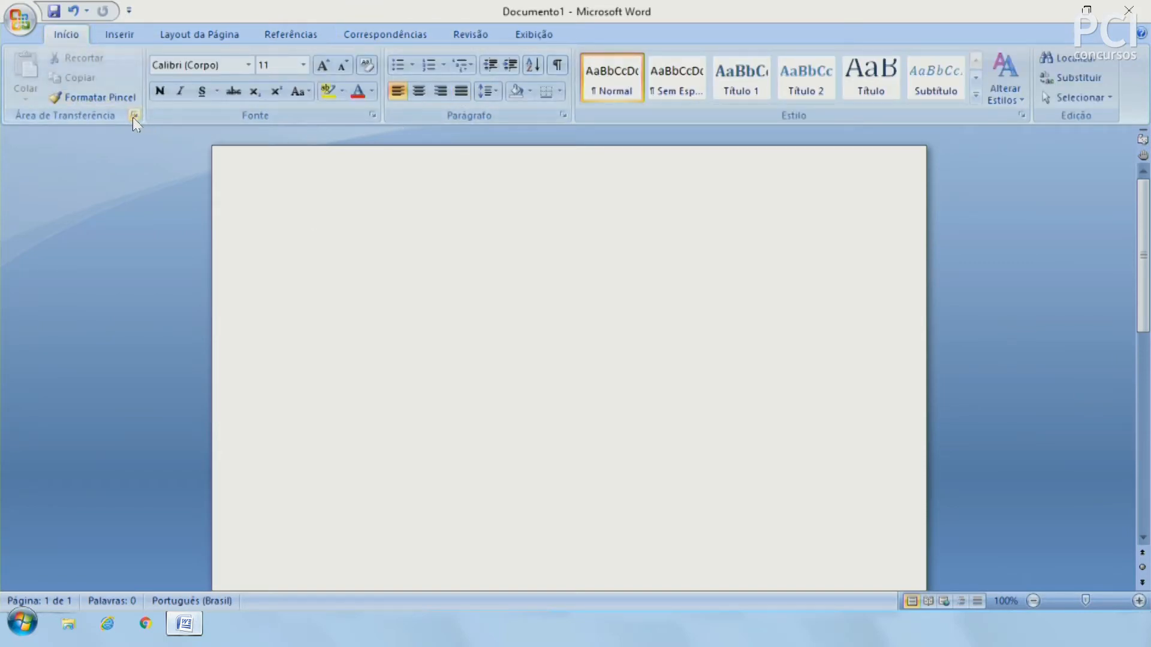
Enter page 10 as an Ir para target, examine Seção, Linha and the other target types, and close without going anywhere
left_click(55, 597)
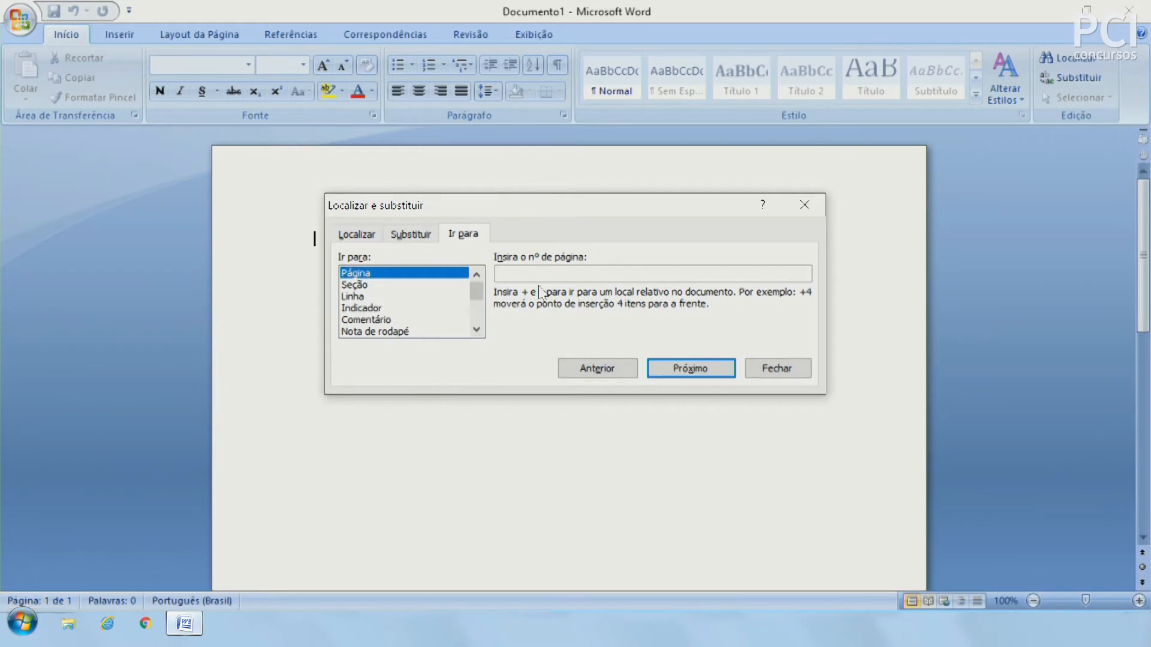
mouse_move(477, 291)
left_mouse_down()
mouse_move(478, 314)
mouse_move(480, 292)
left_mouse_up()
type("10")
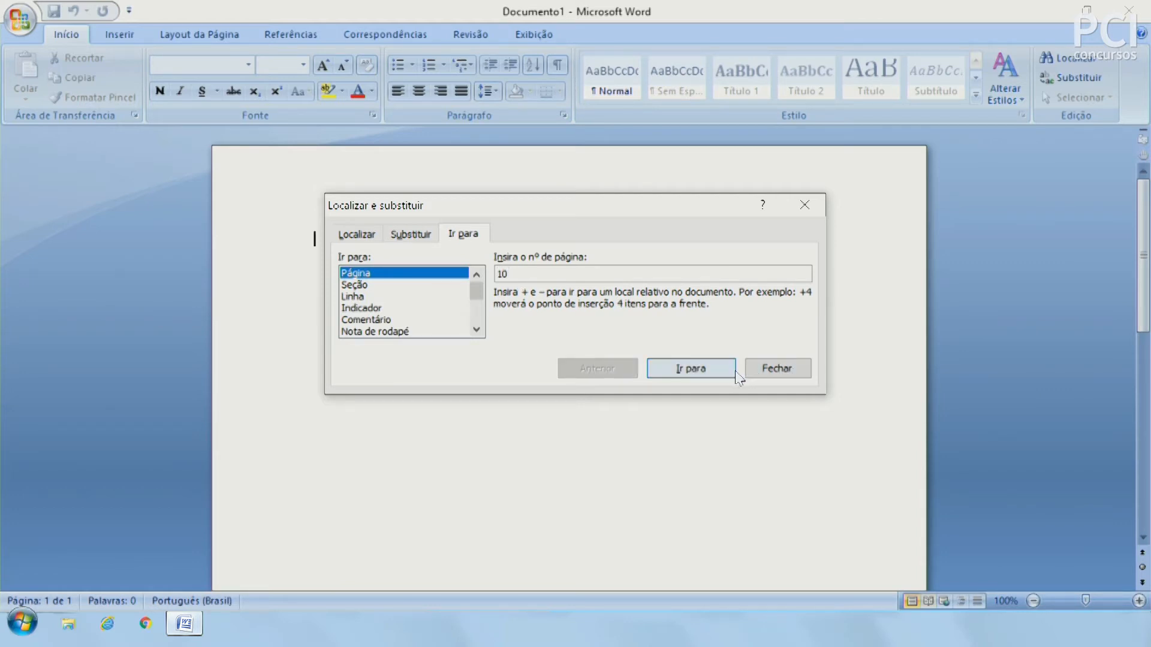
left_click(362, 286)
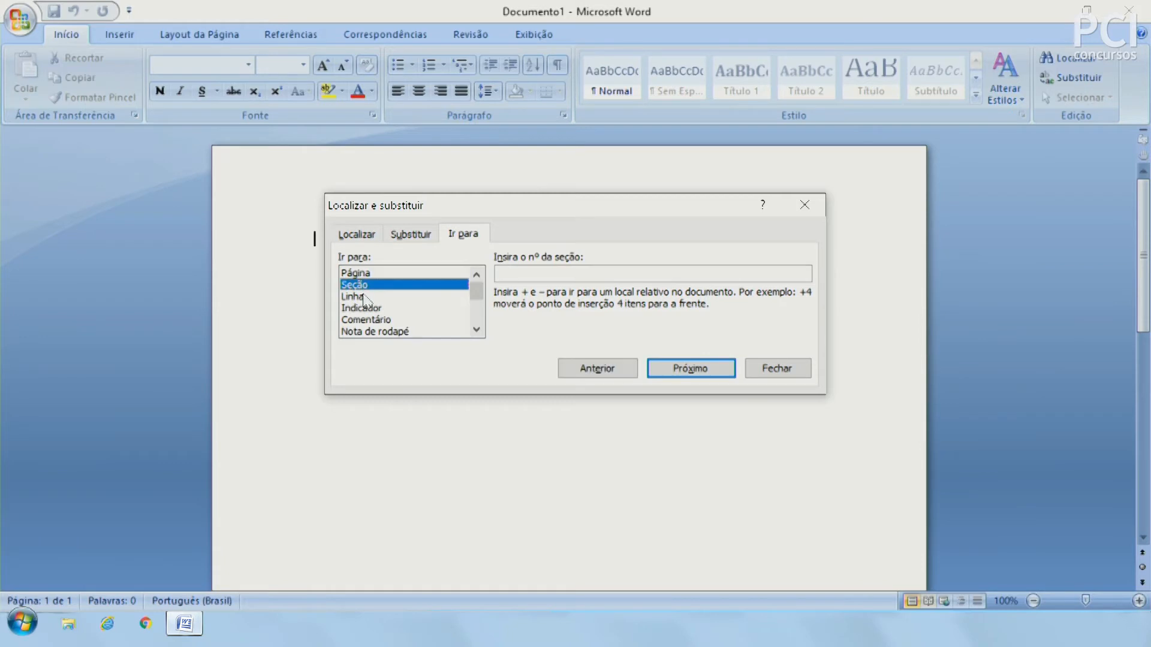
left_click(362, 296)
scroll(362, 294, "down", 3)
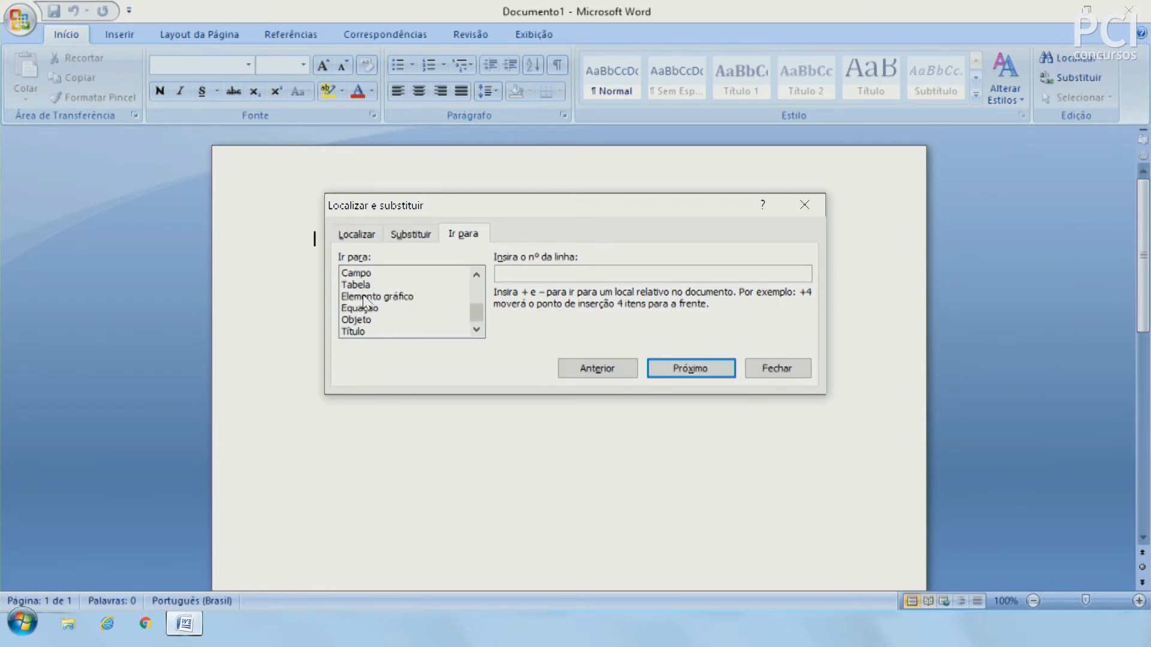
scroll(362, 295, "up", 3)
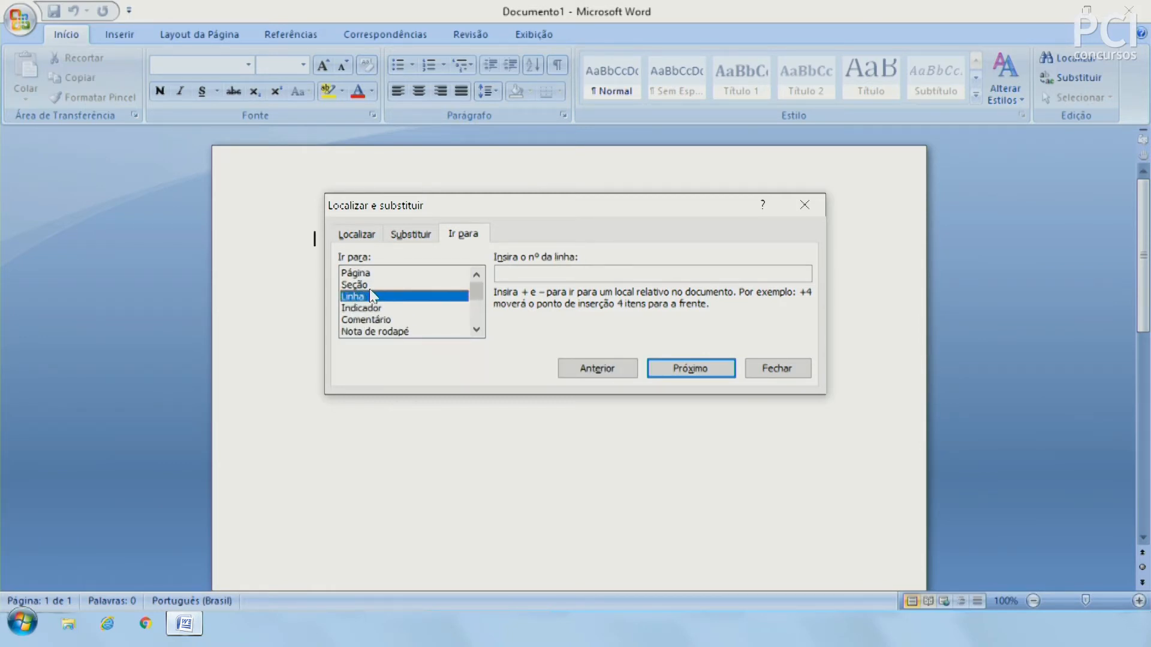
key("Escape")
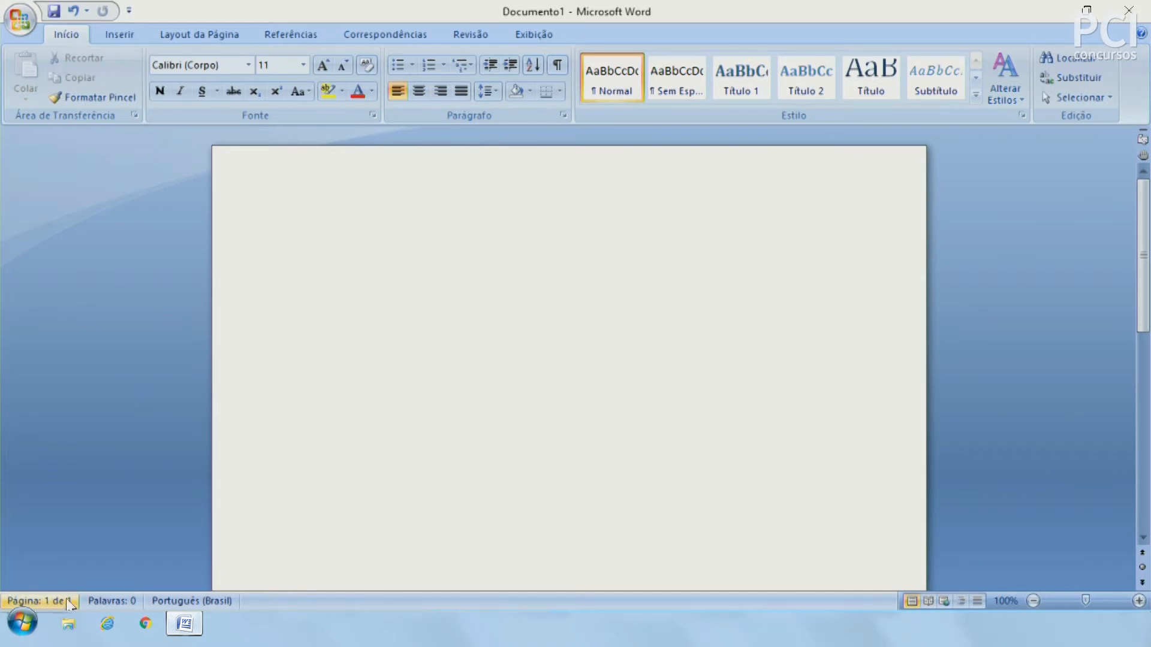
View the document's word count statistics and the option to include text boxes, footnotes and endnotes
left_click(120, 602)
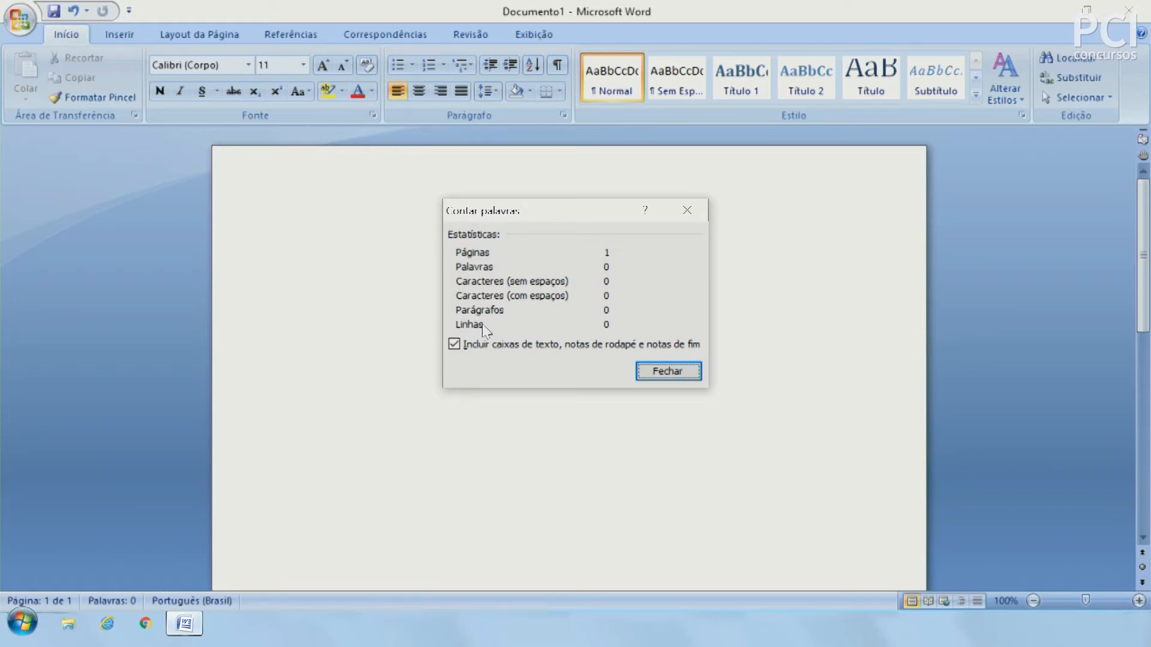
left_click(481, 341)
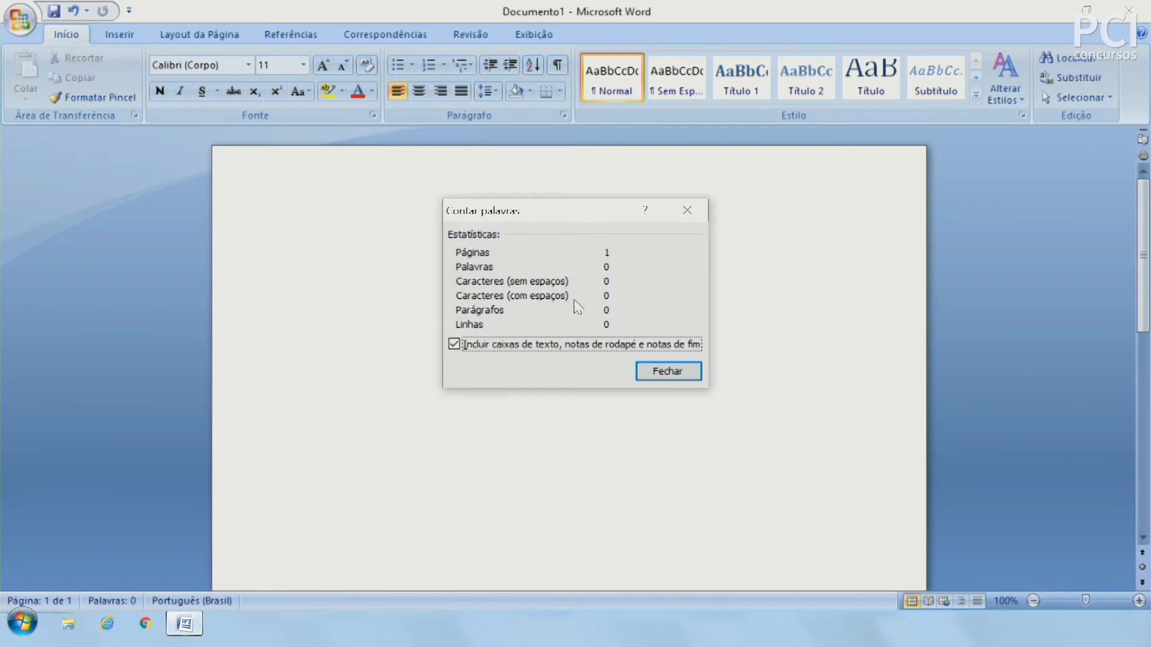
key("Escape")
View the proofing language settings without changing them, look at the Revisão commands and return to Início
left_click(214, 606)
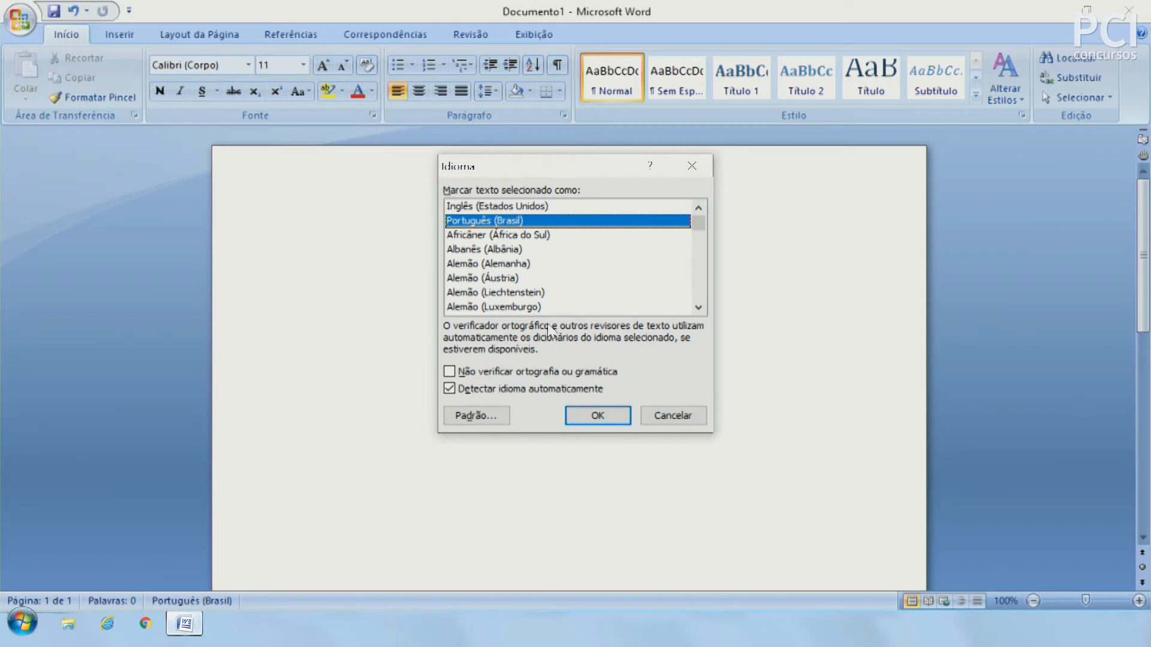
key("Escape")
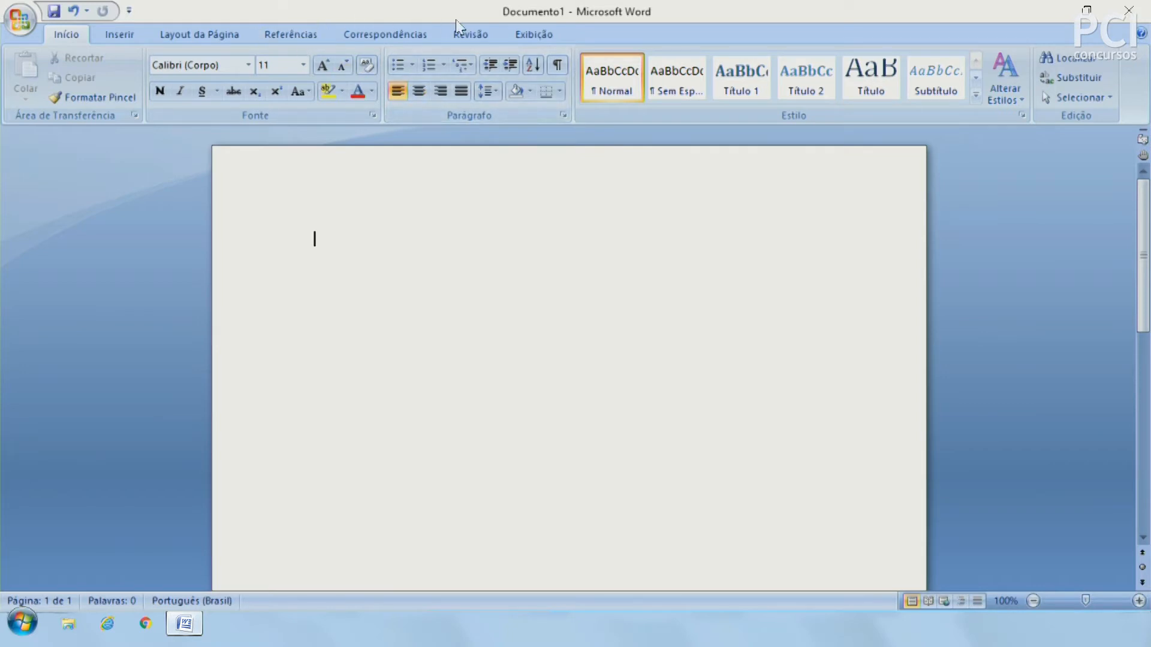
left_click(489, 41)
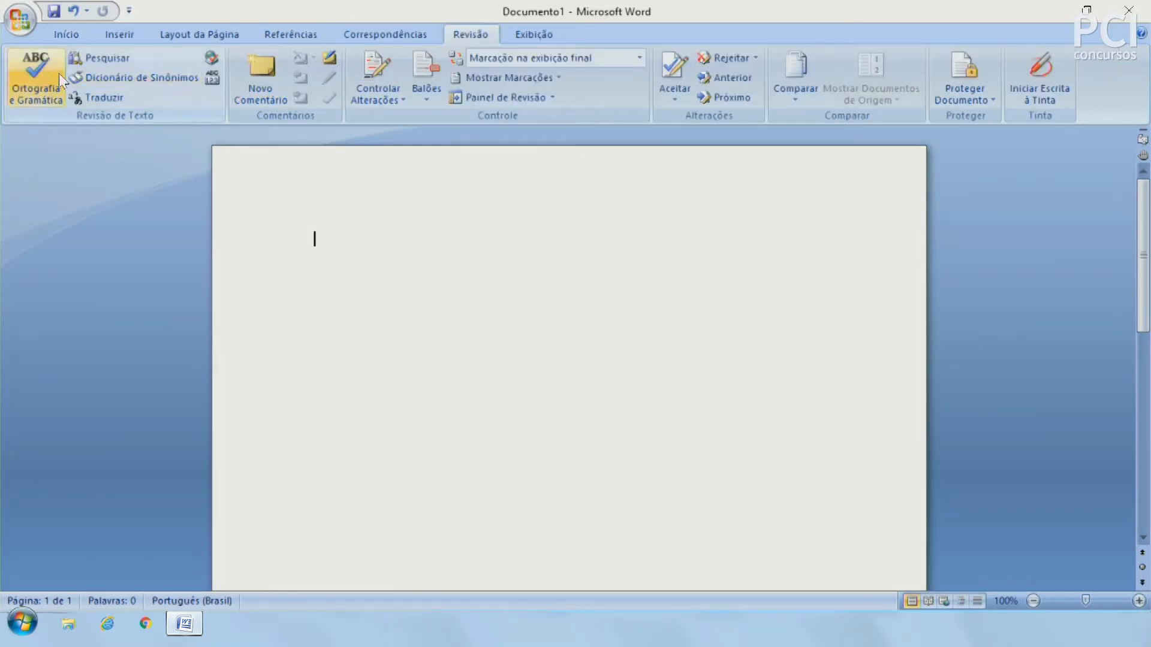
left_click(63, 39)
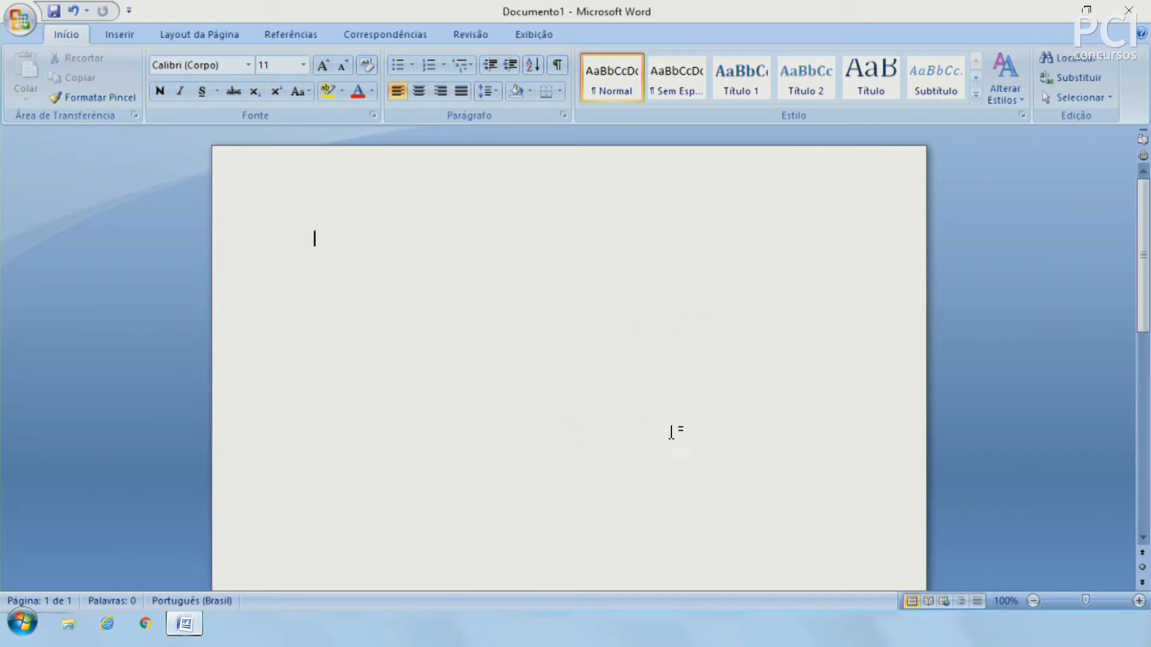
Display the document in full-screen reading view, exit it, and switch to the outline view
left_click(928, 601)
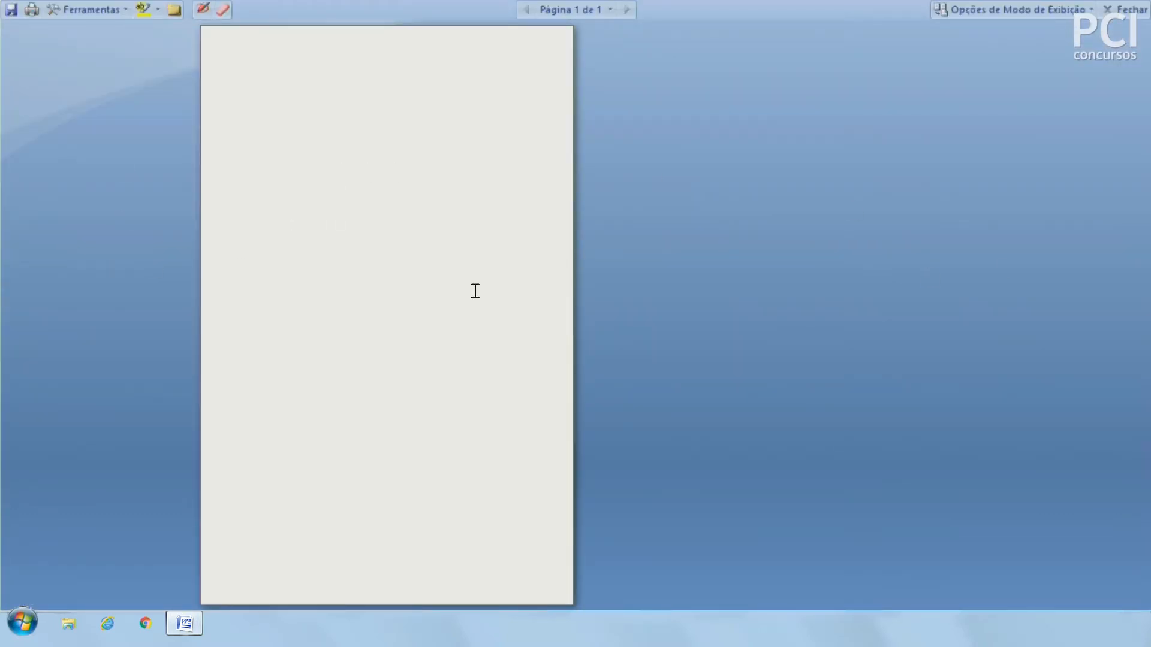
key("Escape")
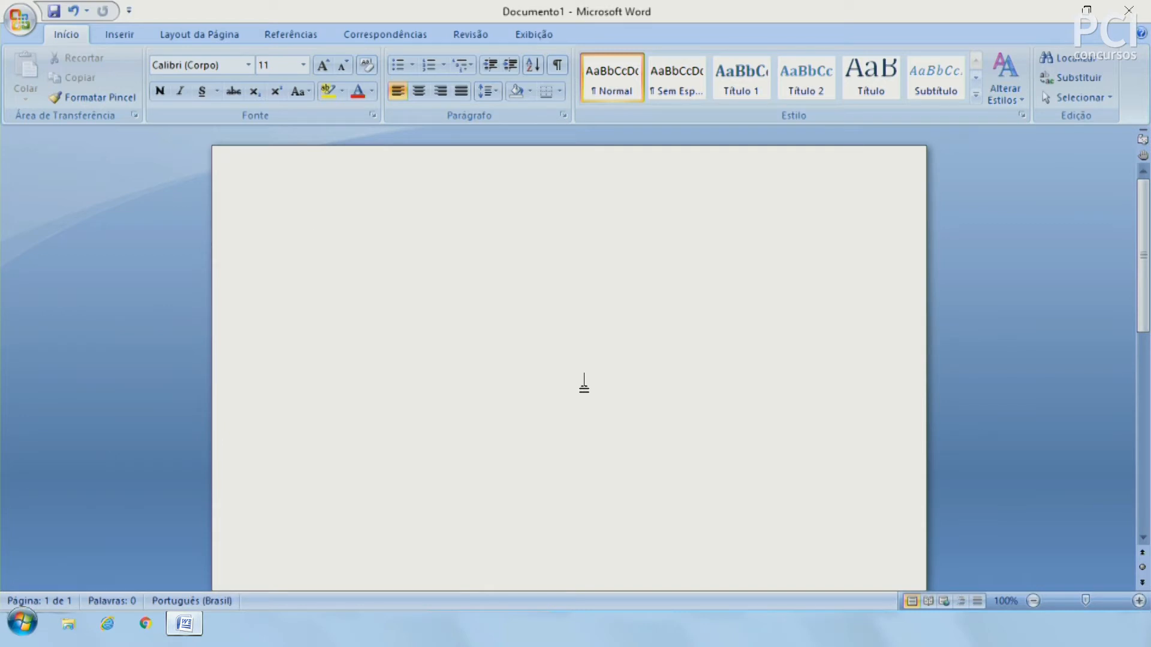
left_click(961, 601)
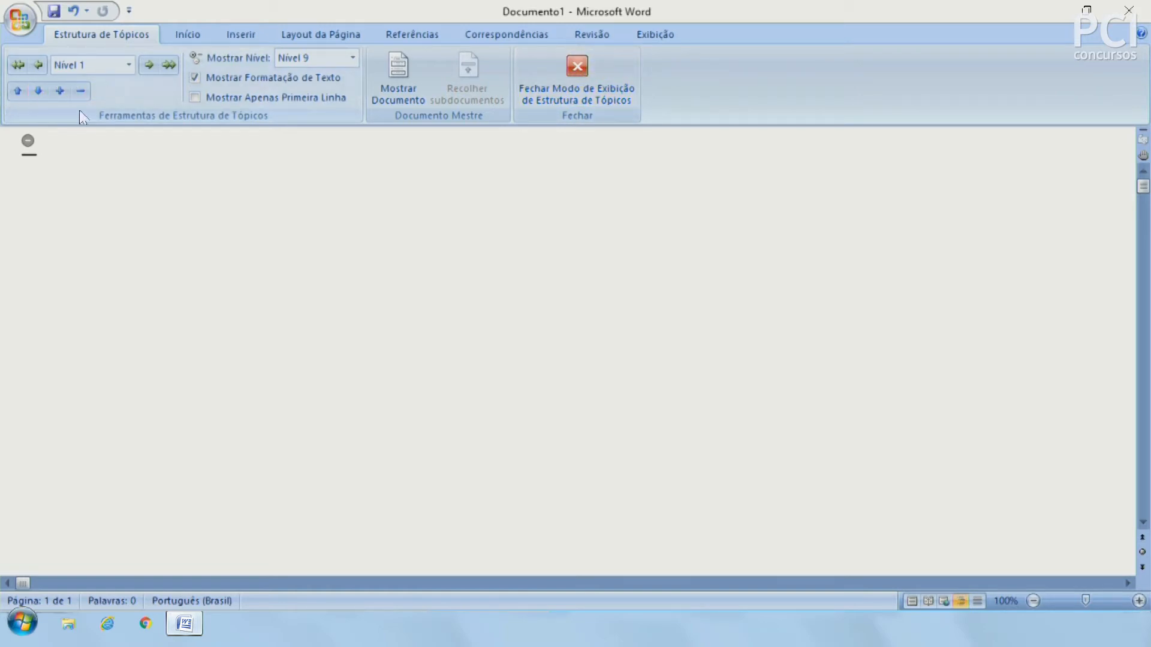
Try demoting and promoting the empty paragraph's outline level, and close the outline view
left_click(148, 66)
left_click(147, 64)
double_click(39, 66)
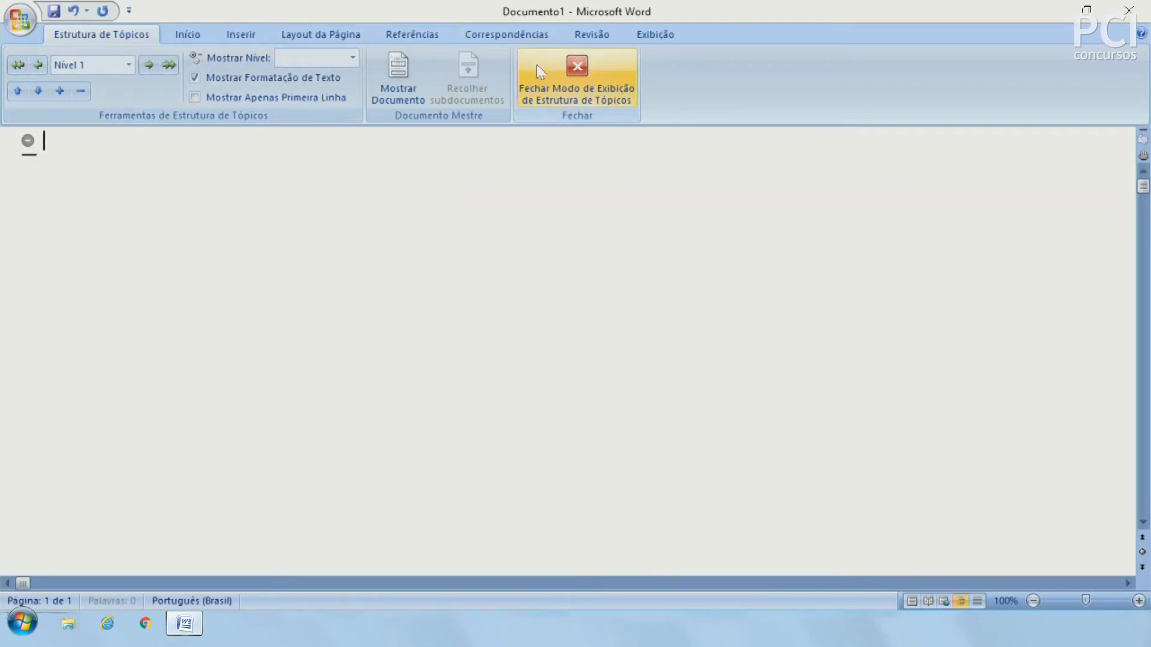
left_click(577, 75)
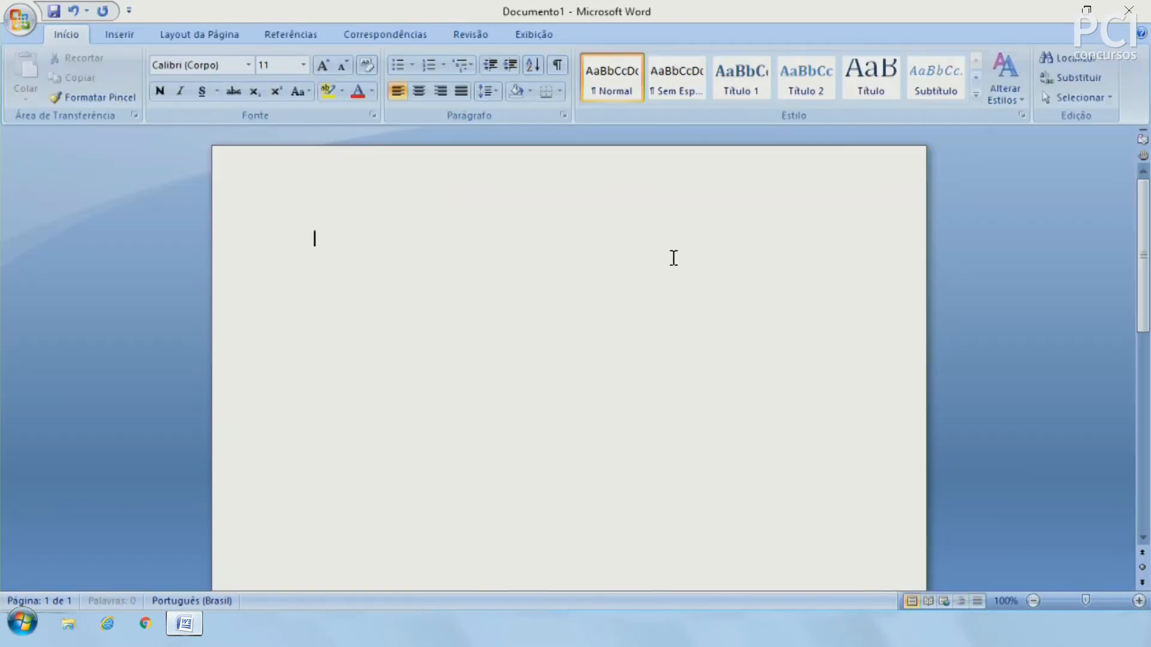
Enter some sample text in the draft view, delete it all and return to the print layout view
left_click(976, 600)
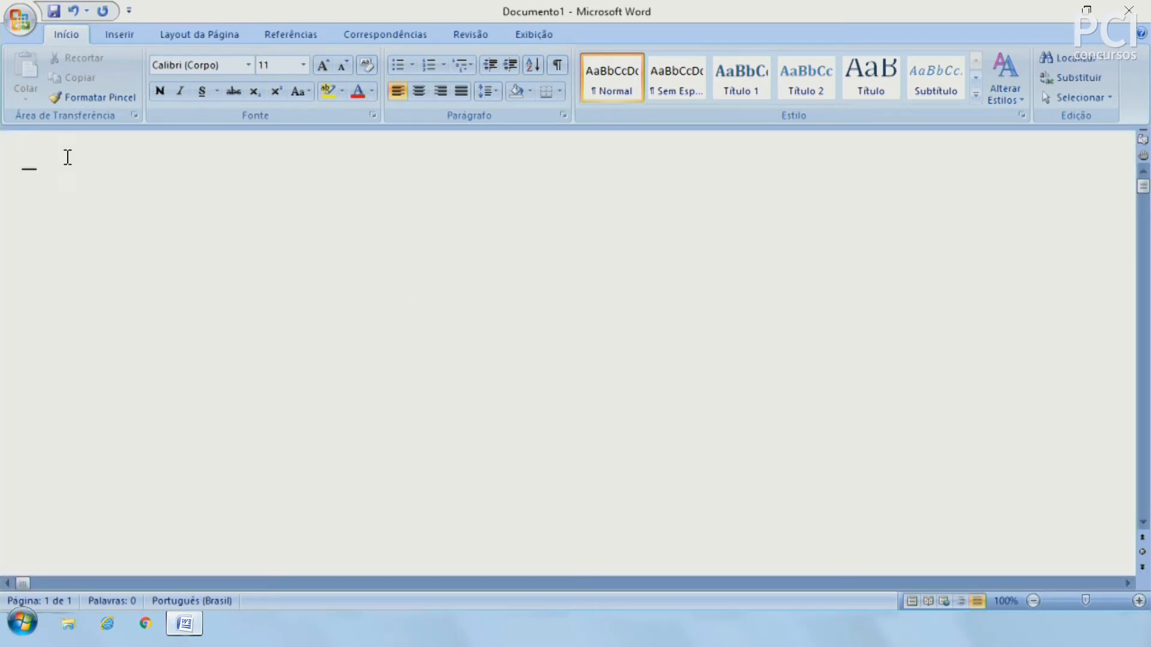
type("Bv fghfgvcng")
key("ctrl+a")
key("Delete")
left_click(912, 602)
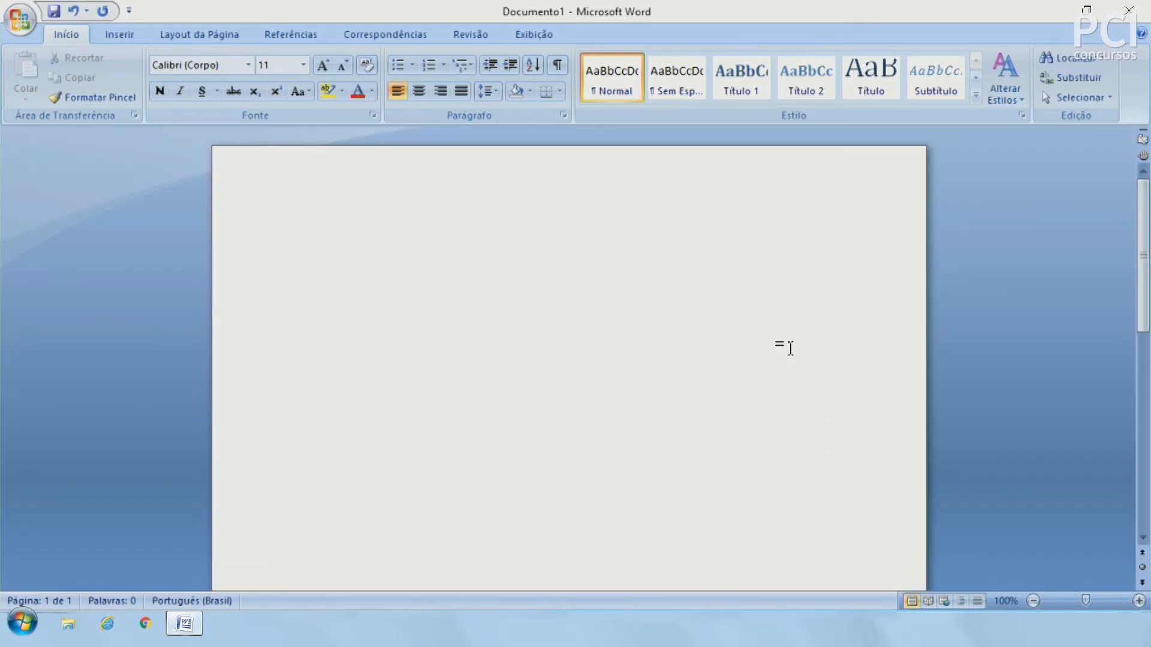
Examine the zoom presets 200%, 100%, 75%, page width, text width, whole page and multiple pages, and cancel without applying any
left_click(1003, 600)
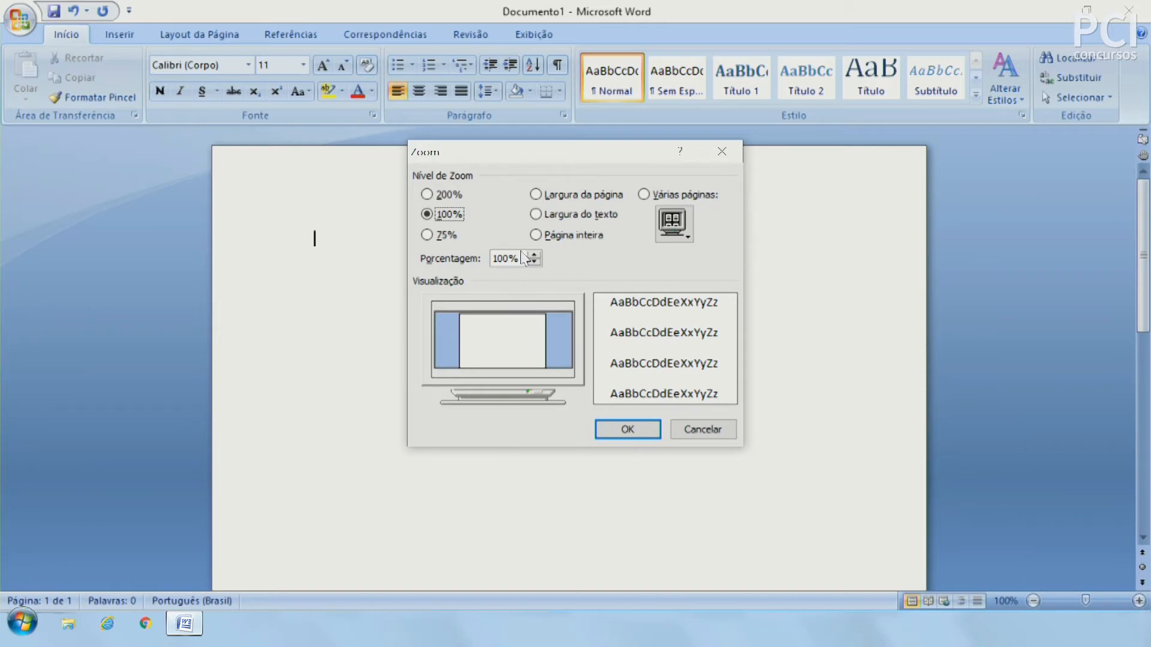
left_click(448, 194)
left_click(448, 215)
left_click(450, 234)
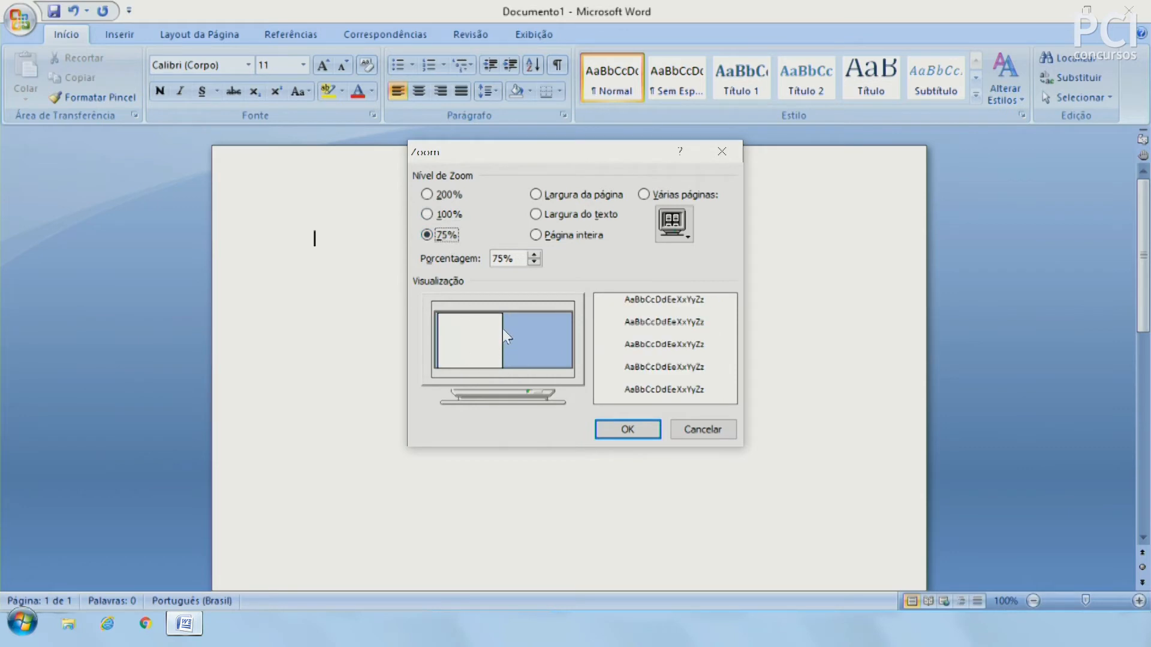
left_click(449, 214)
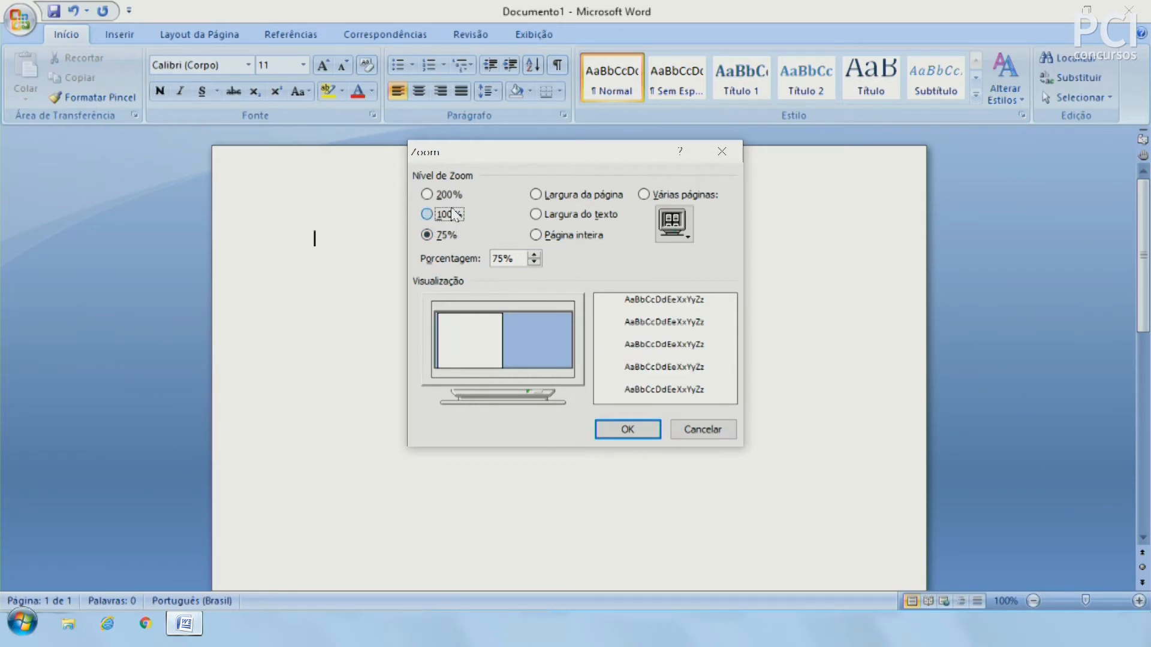
left_click(567, 193)
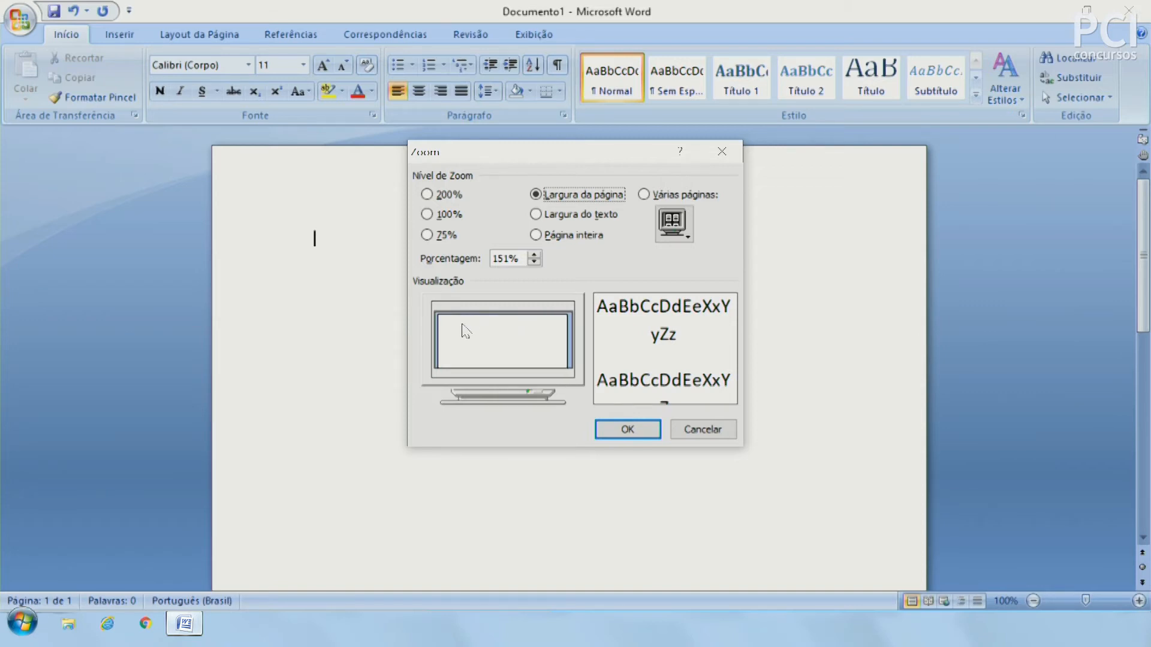
left_click(568, 215)
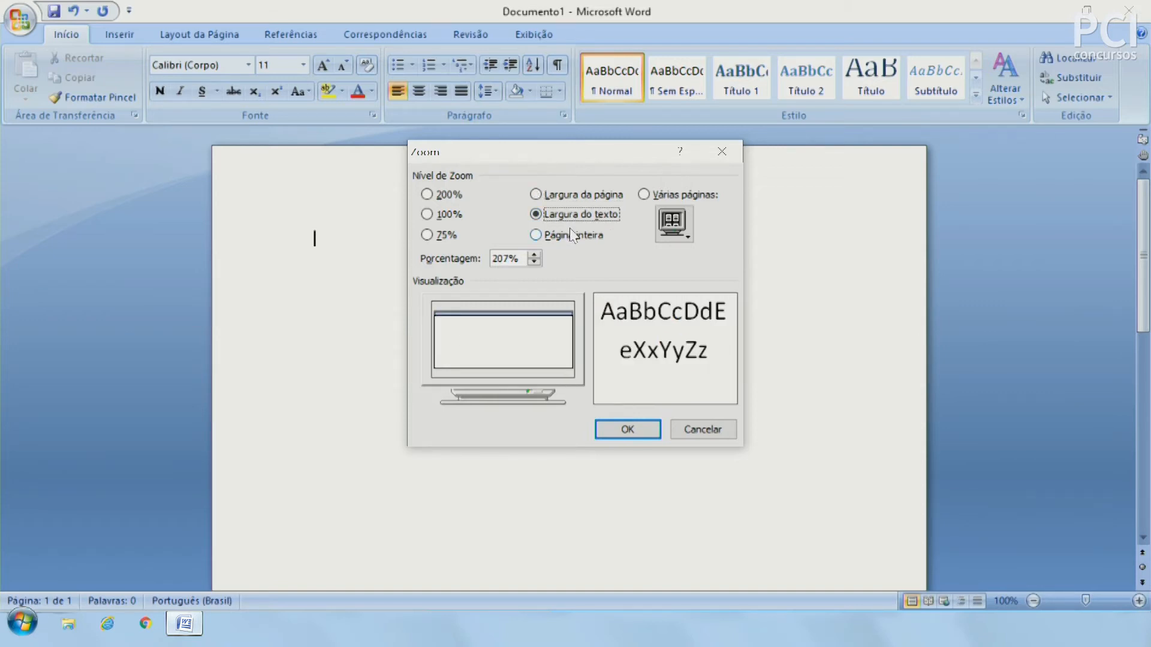
left_click(571, 234)
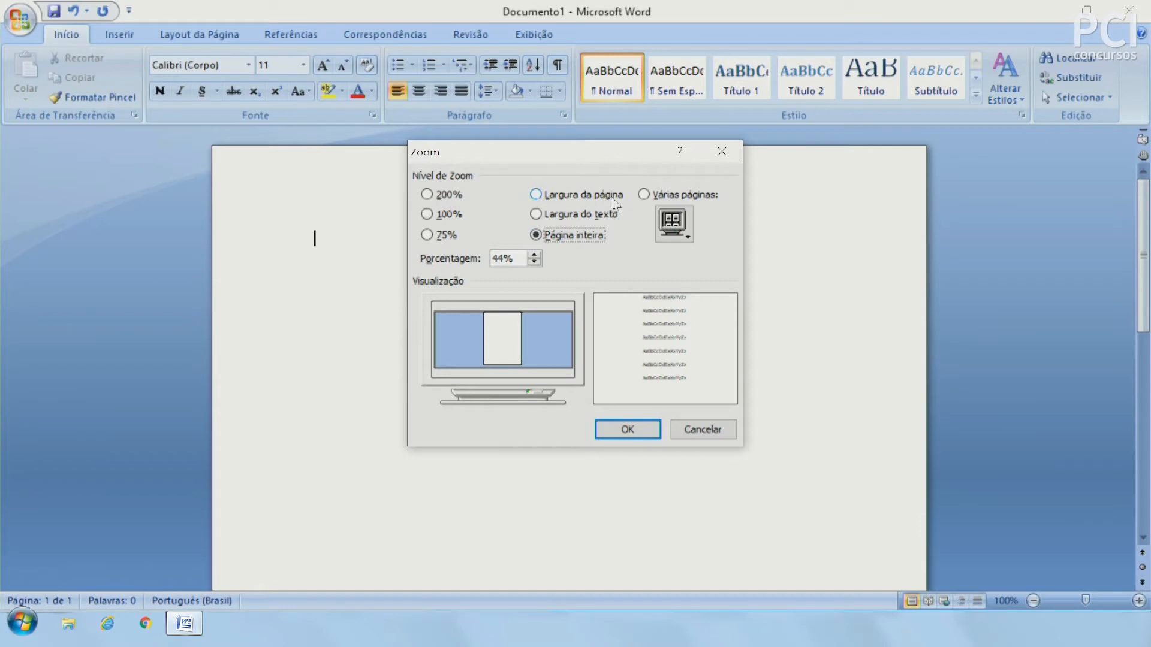
left_click(677, 196)
left_click(450, 214)
left_click(710, 430)
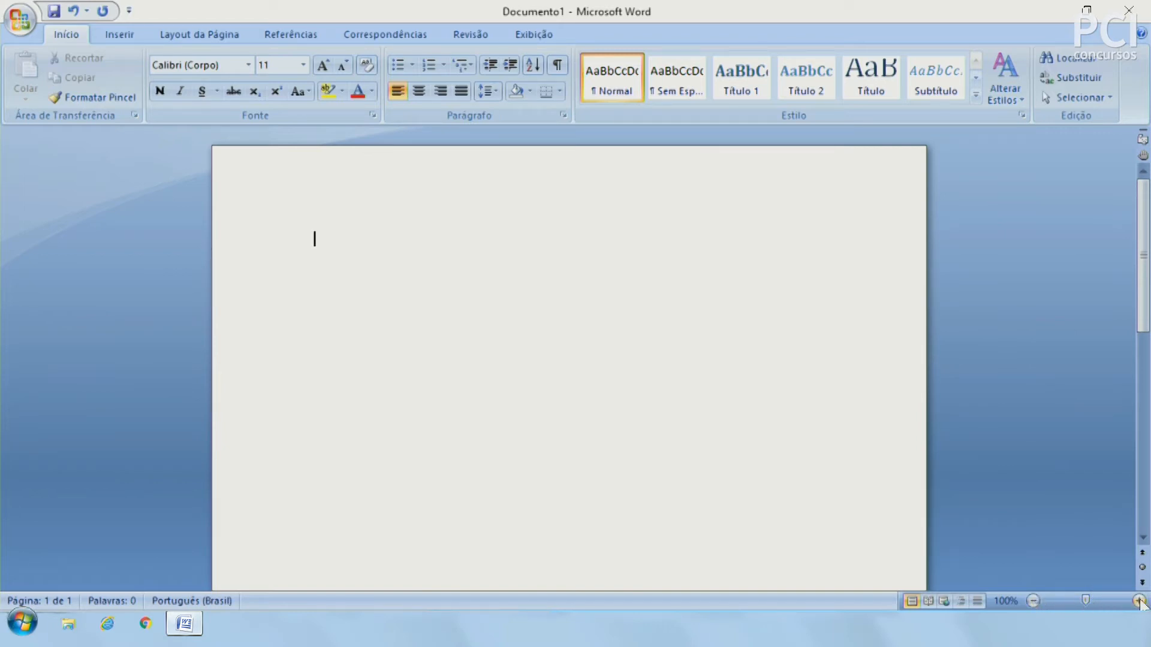
Try increasing the page magnification with the zoom slider and return to 100%
left_click_drag(1086, 604, 1100, 608)
left_click(247, 241)
left_click(692, 492)
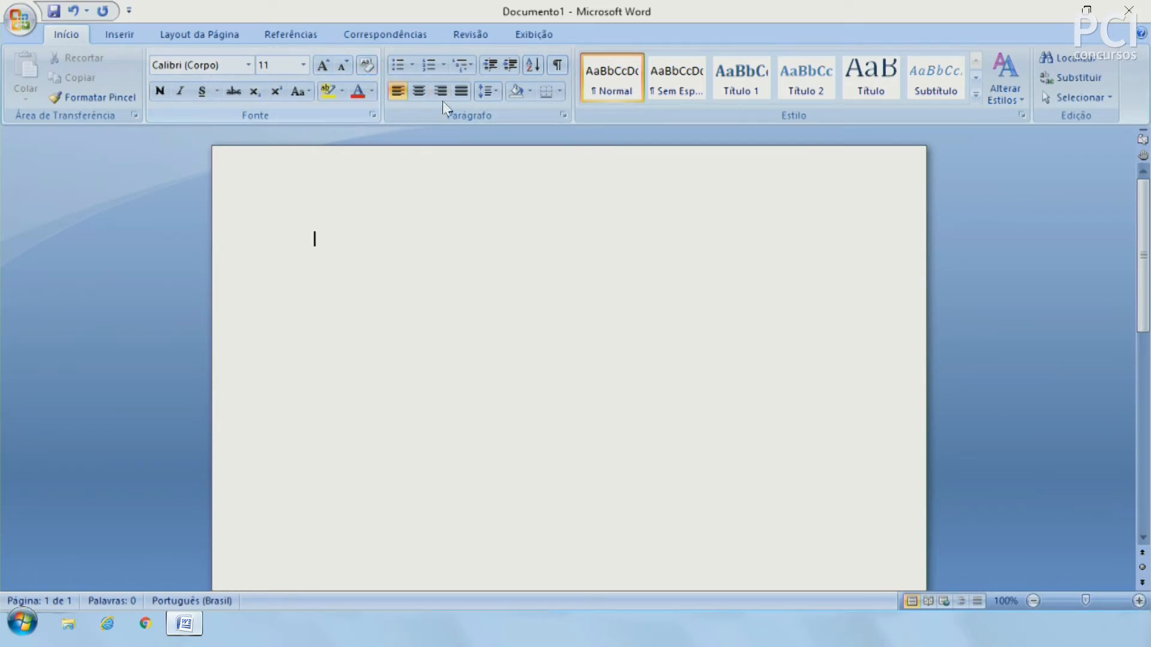
View the list of available fonts and the contents of the Área de transferência pane, closing both
left_click(247, 64)
left_click(247, 64)
left_click(135, 115)
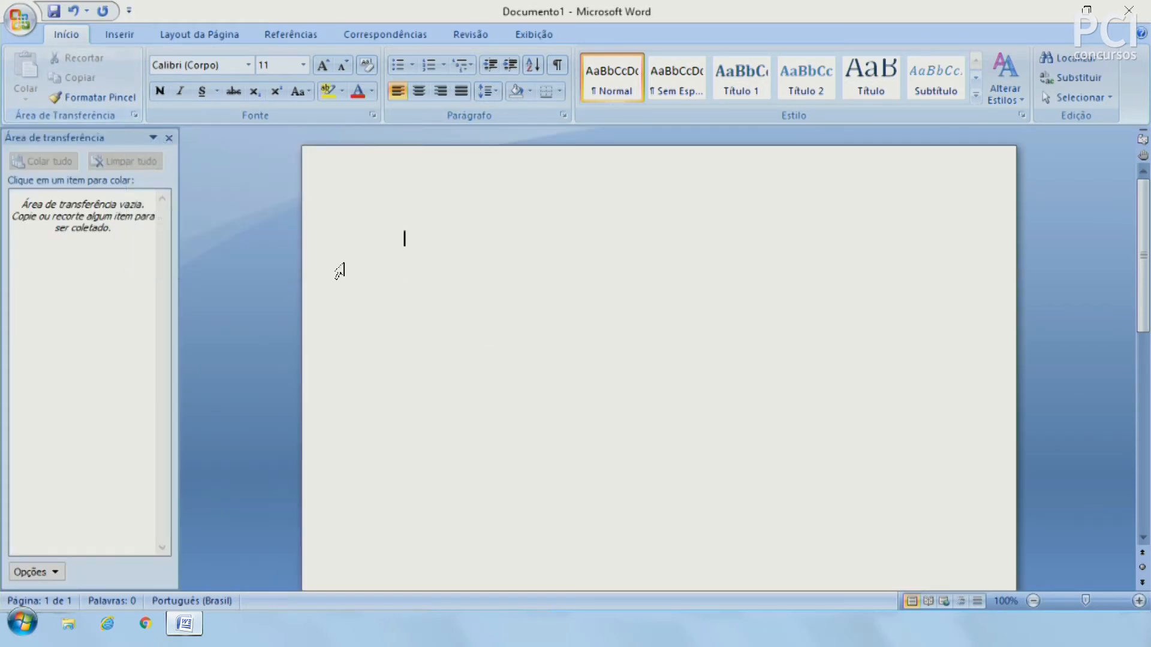
left_click(166, 138)
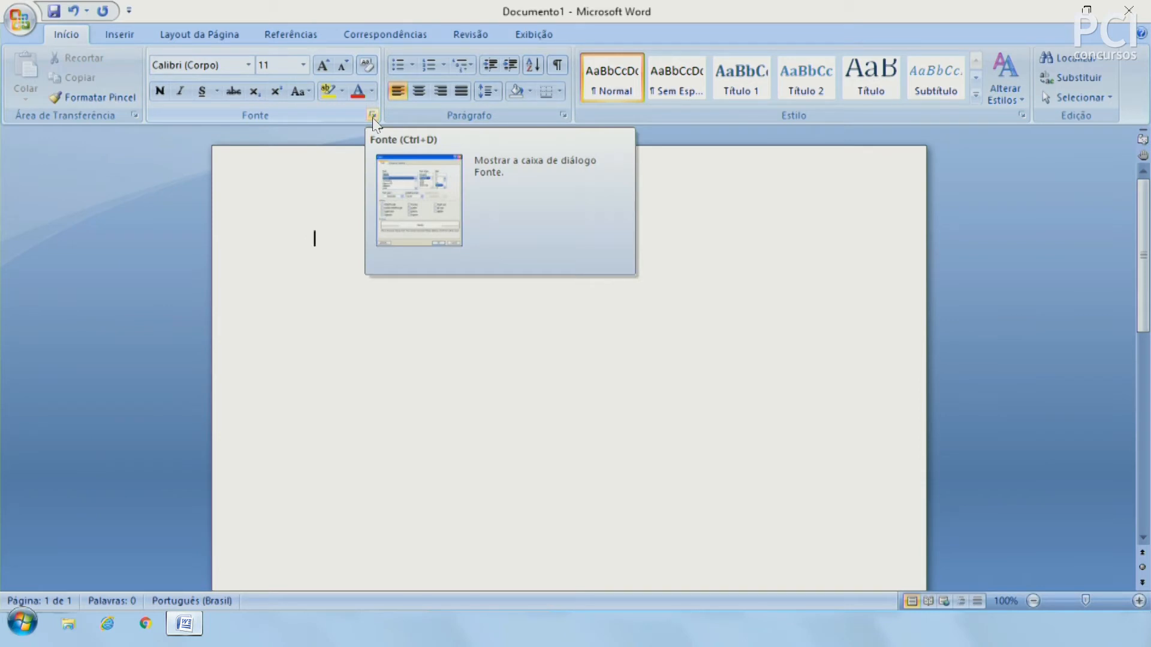
left_click(134, 116)
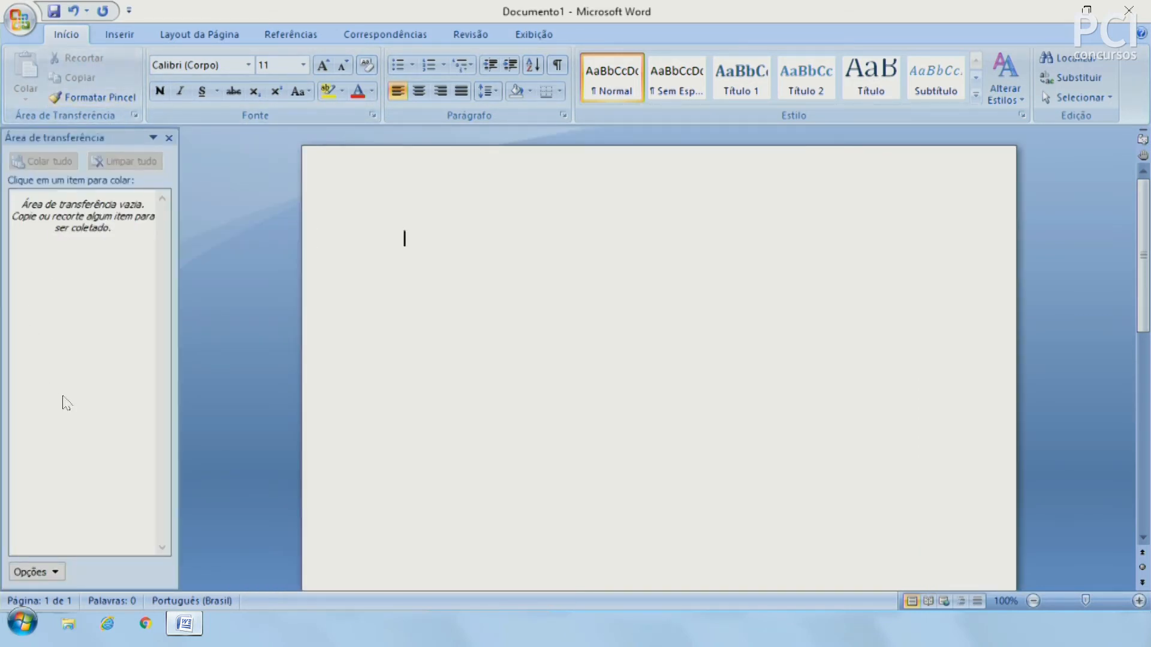
left_click(169, 138)
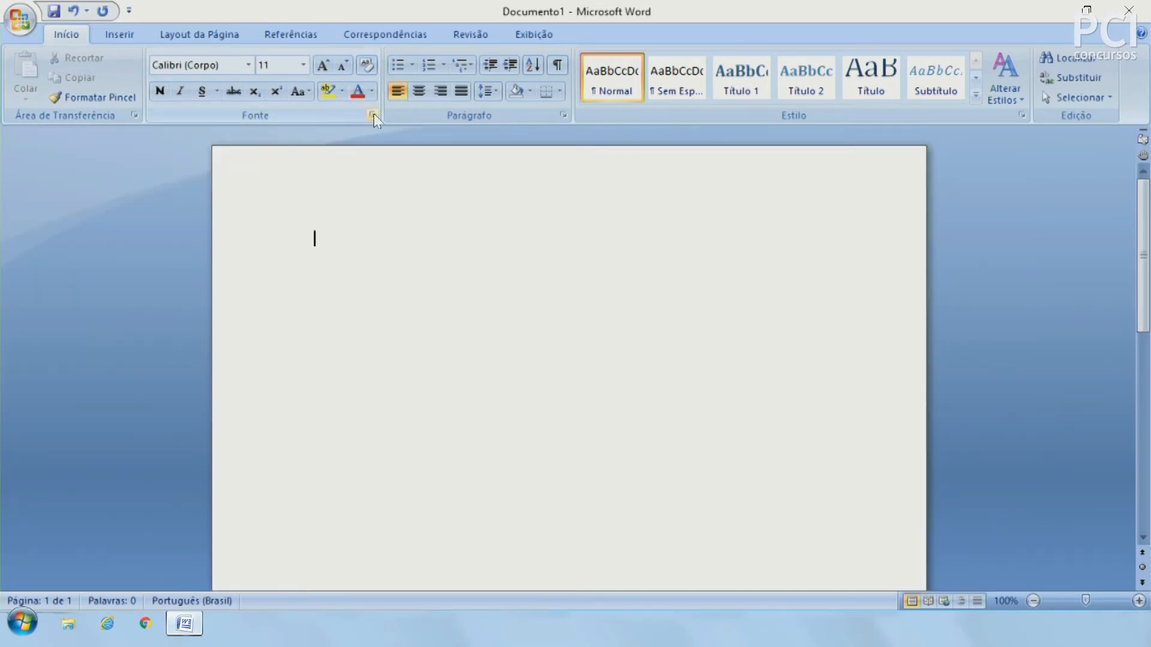
View the Fonte and Parágrafo dialog boxes and close each without changing any setting
left_click(373, 115)
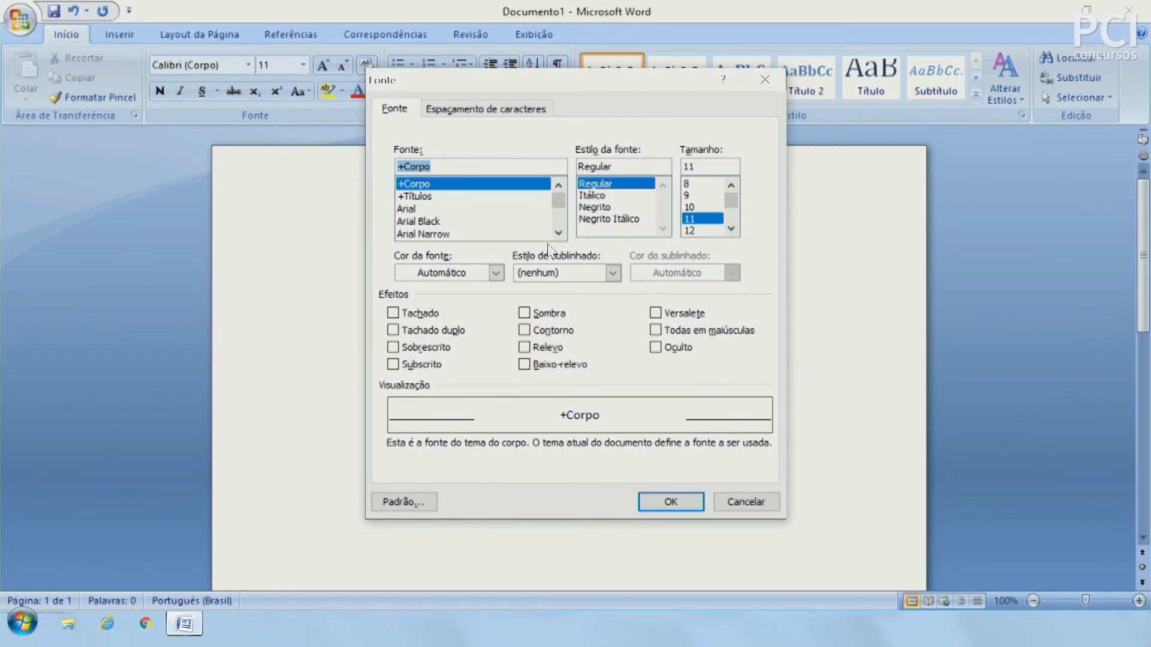
key("Escape")
left_click(561, 117)
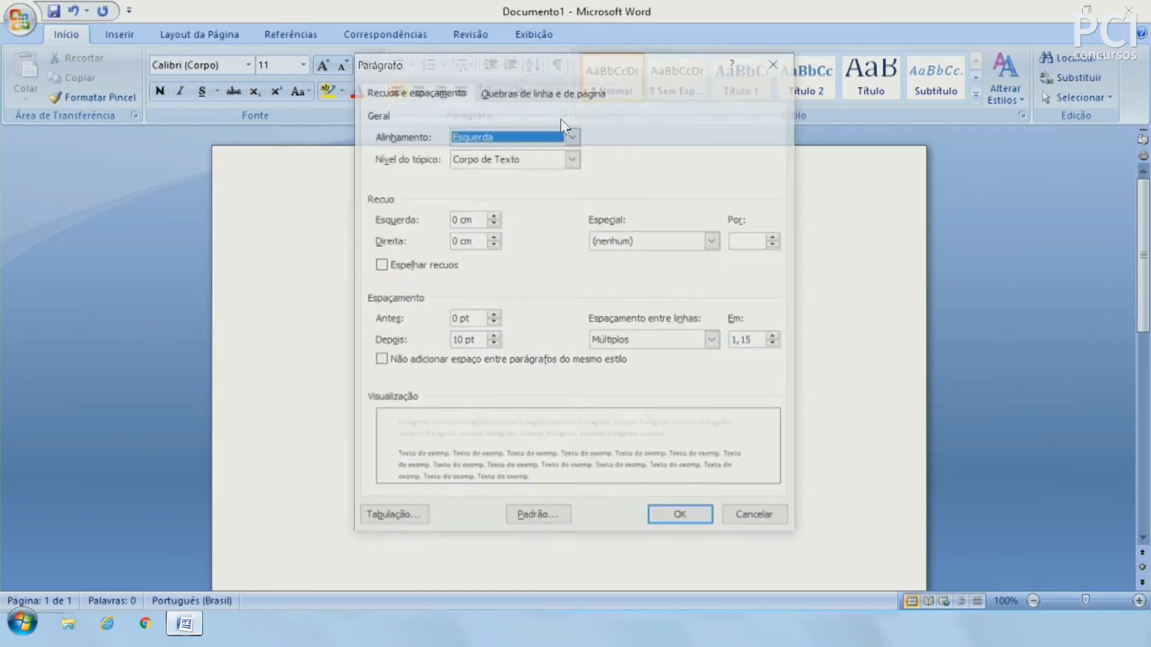
key("Escape")
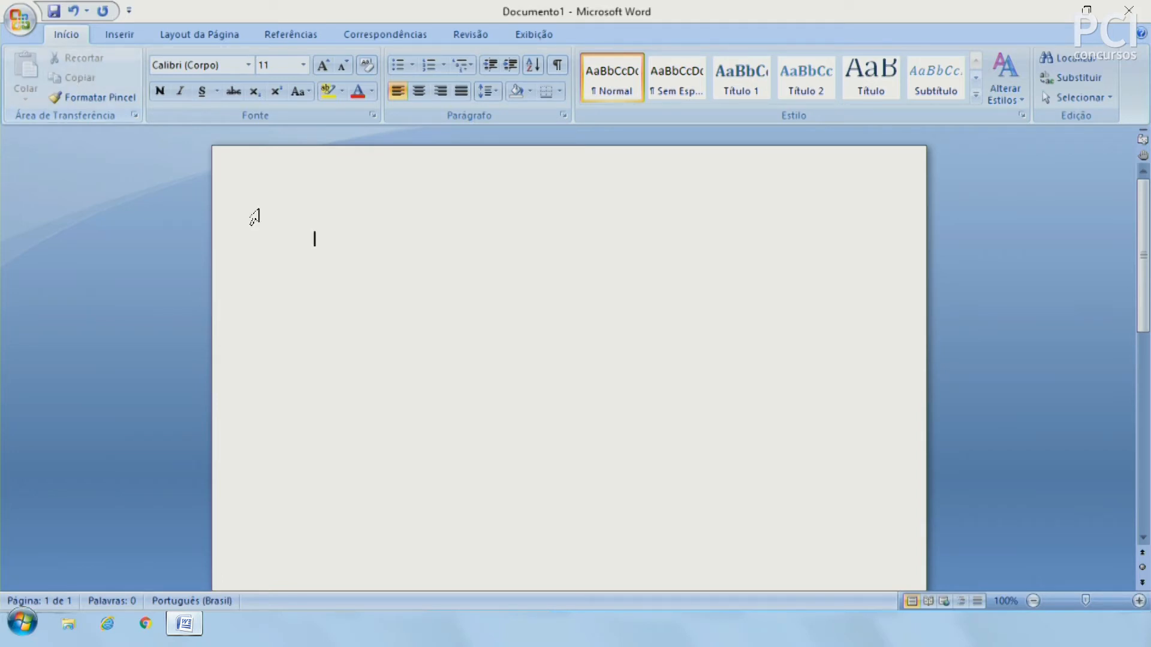
Write "Professor" followed by the teacher's full name, with "PCI Concursos" as a second paragraph
type("Professor")
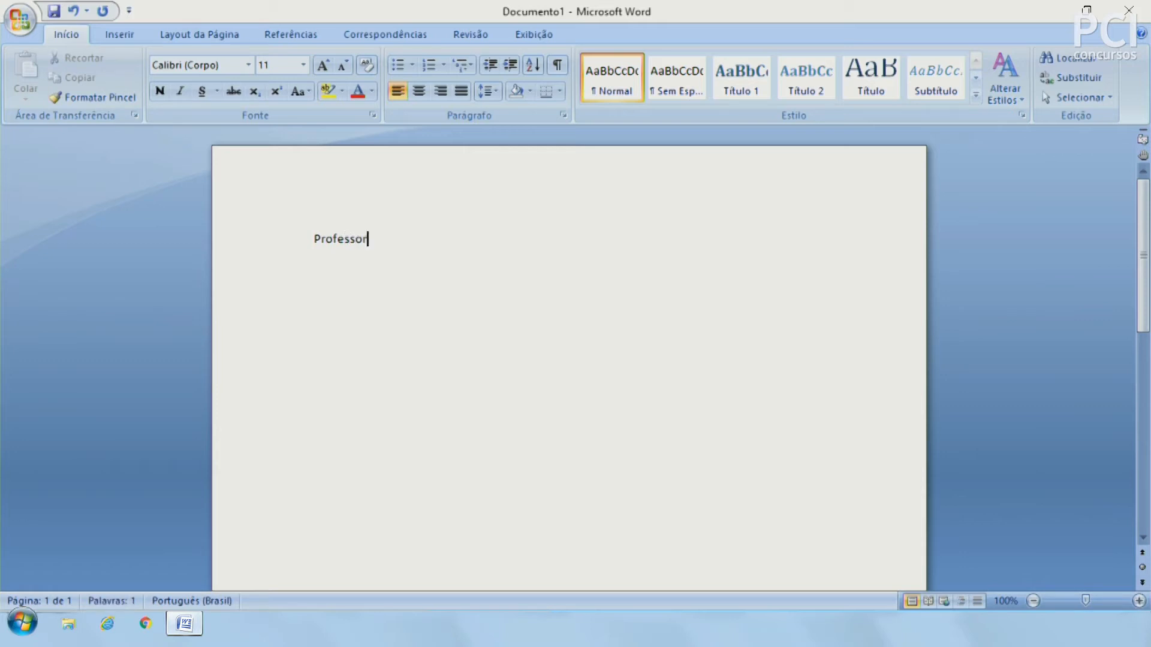
type(" Guilherme M")
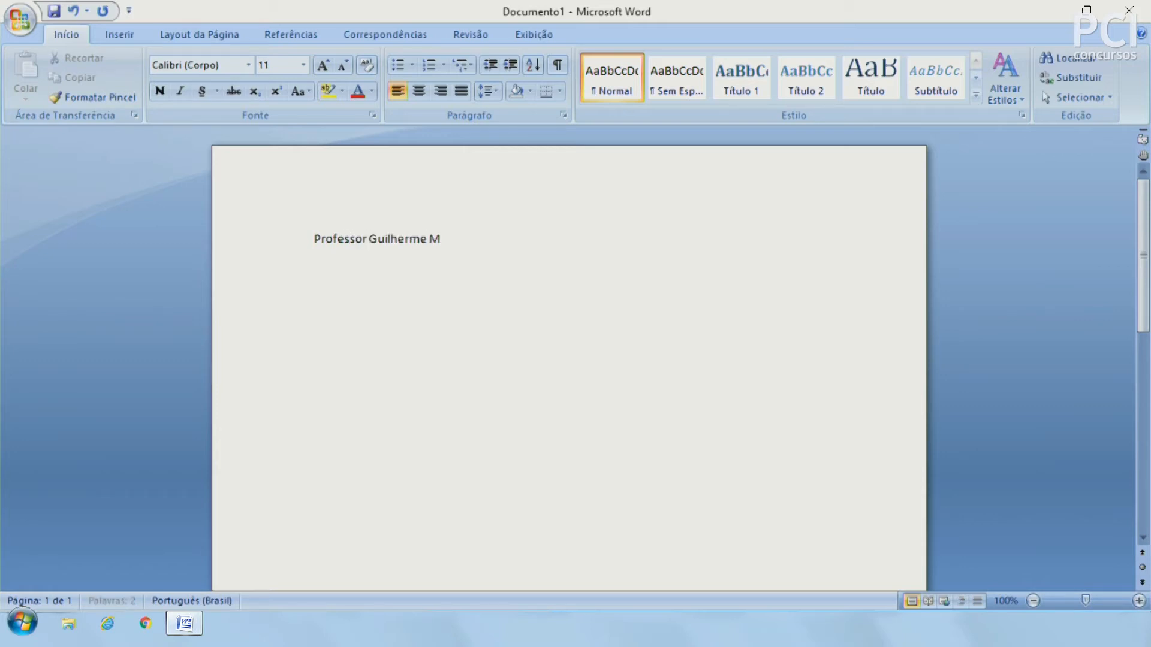
type("arques")
key("Return")
type("PCI Concursos")
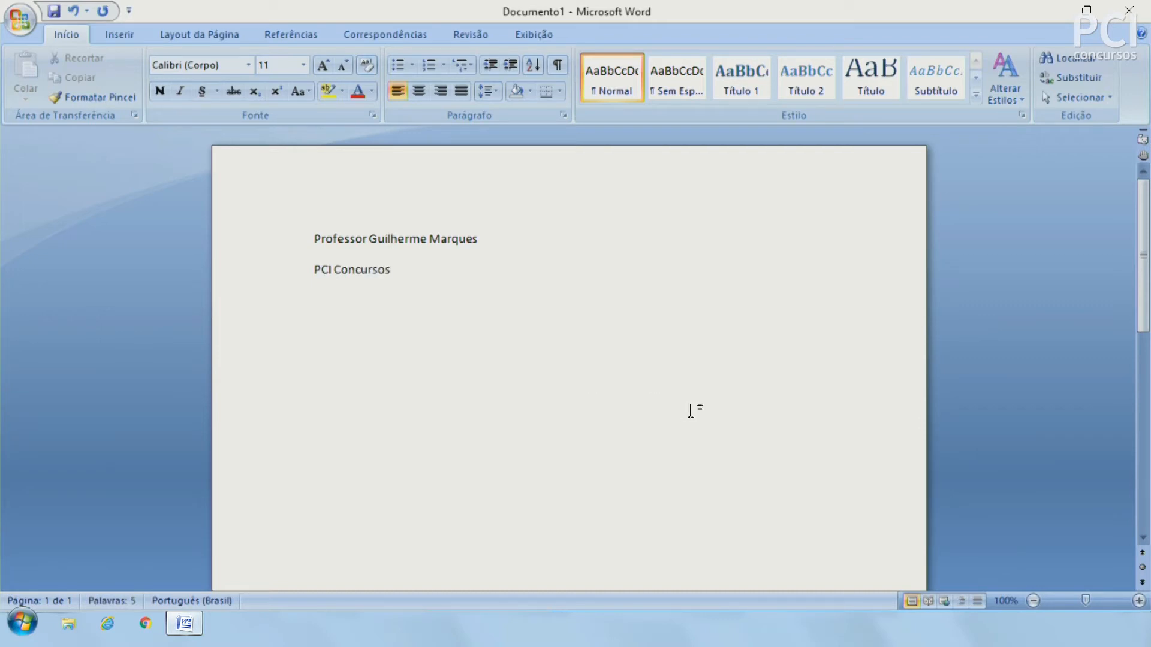
Select the professor line, the PCI Concursos line and the professor line again as whole lines, and clear the selection
left_click(278, 259)
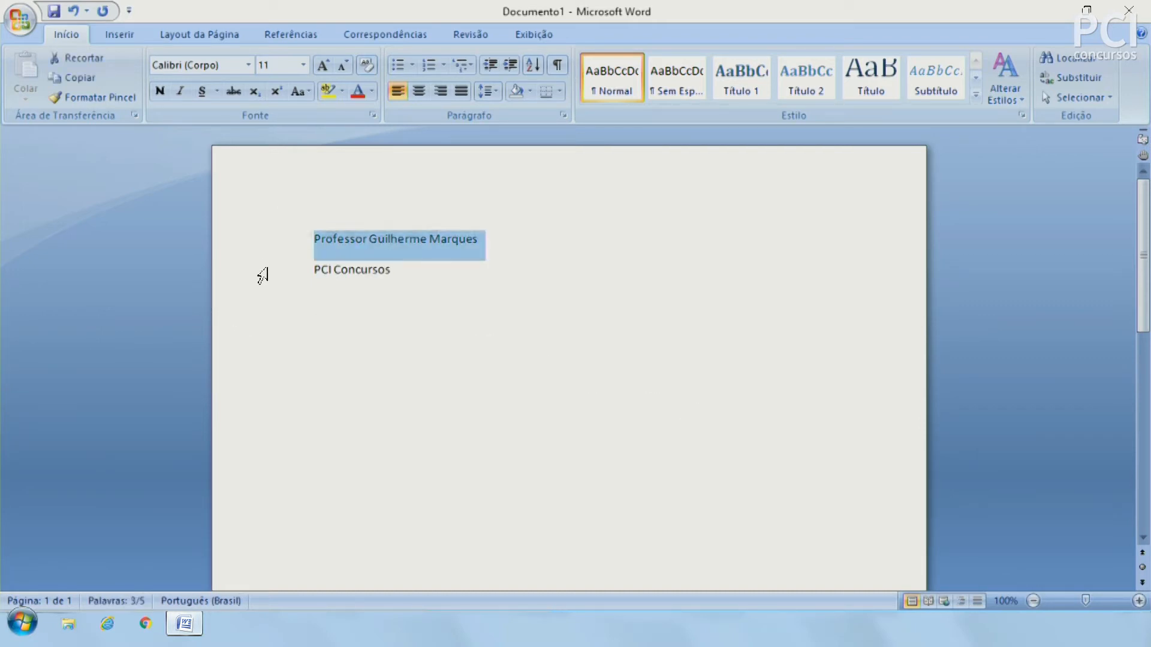
left_click(273, 282)
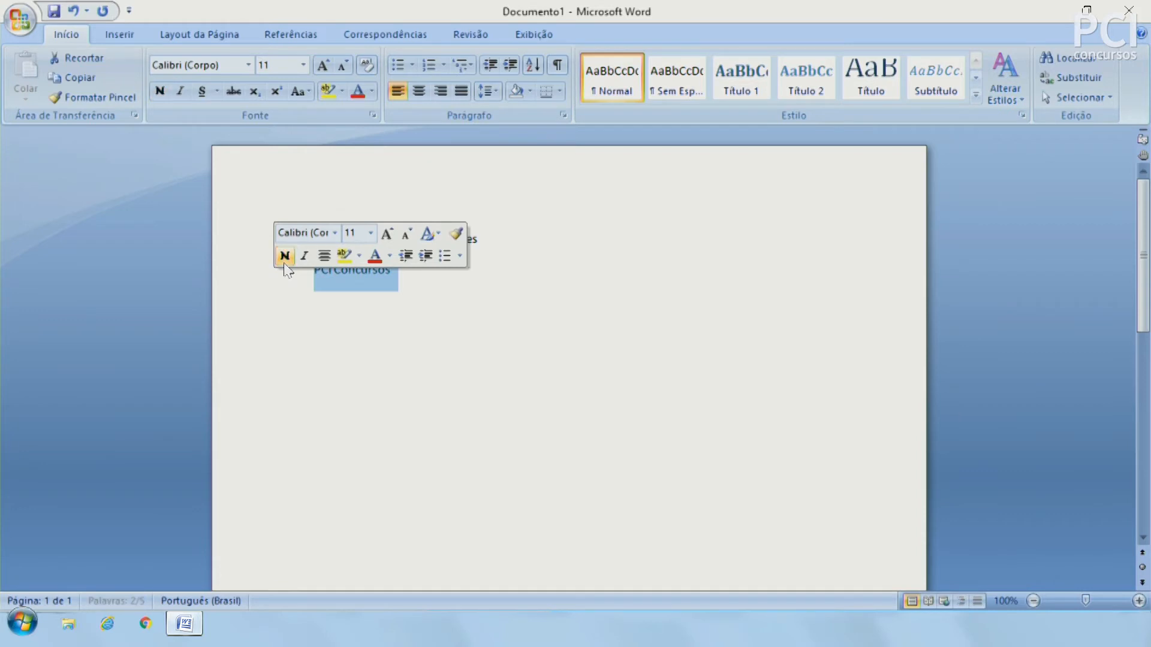
left_click(252, 247)
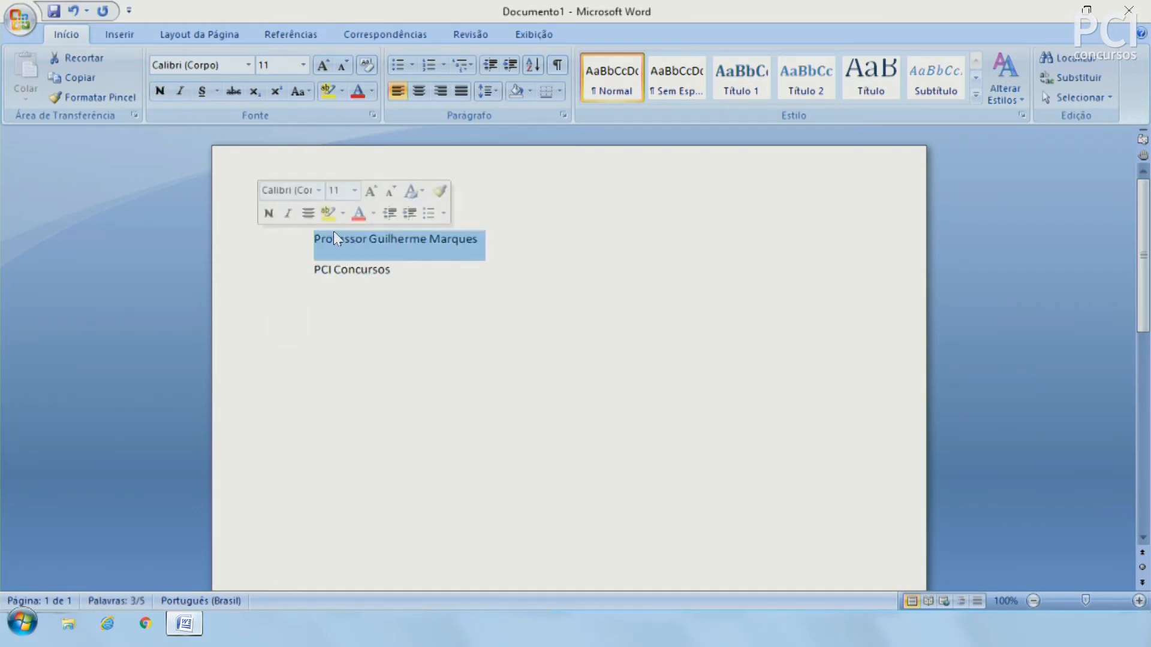
left_click(361, 270)
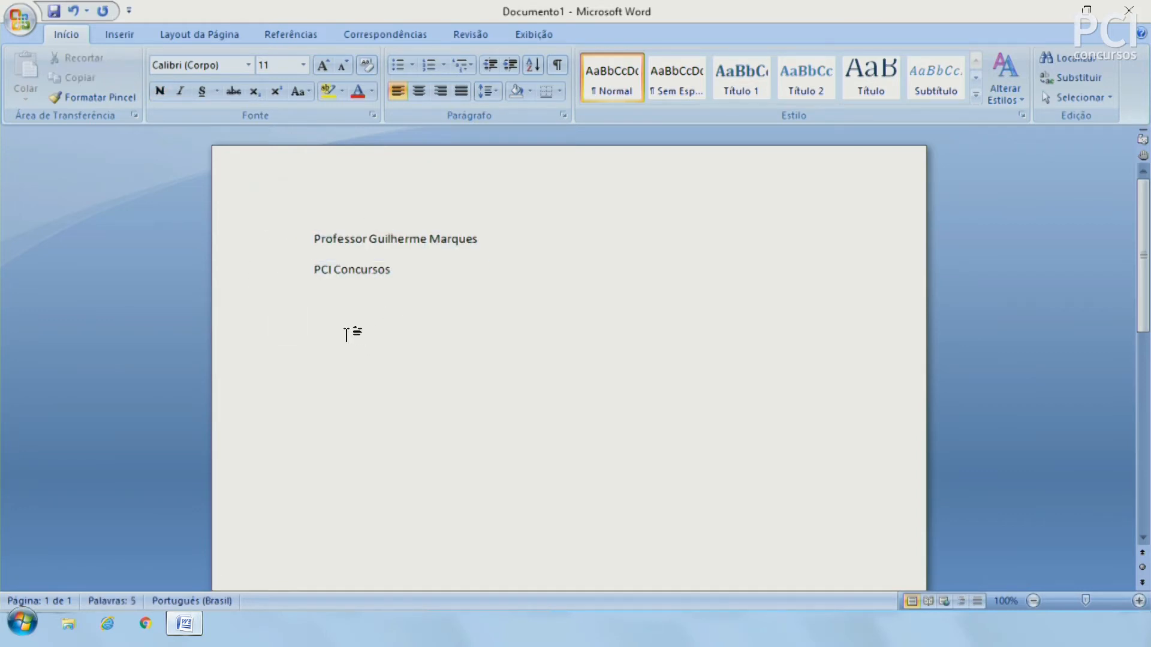
Demonstrate the difference between selecting the whole professor line and placing the cursor inside its text, ending with the line selected
left_click(279, 247)
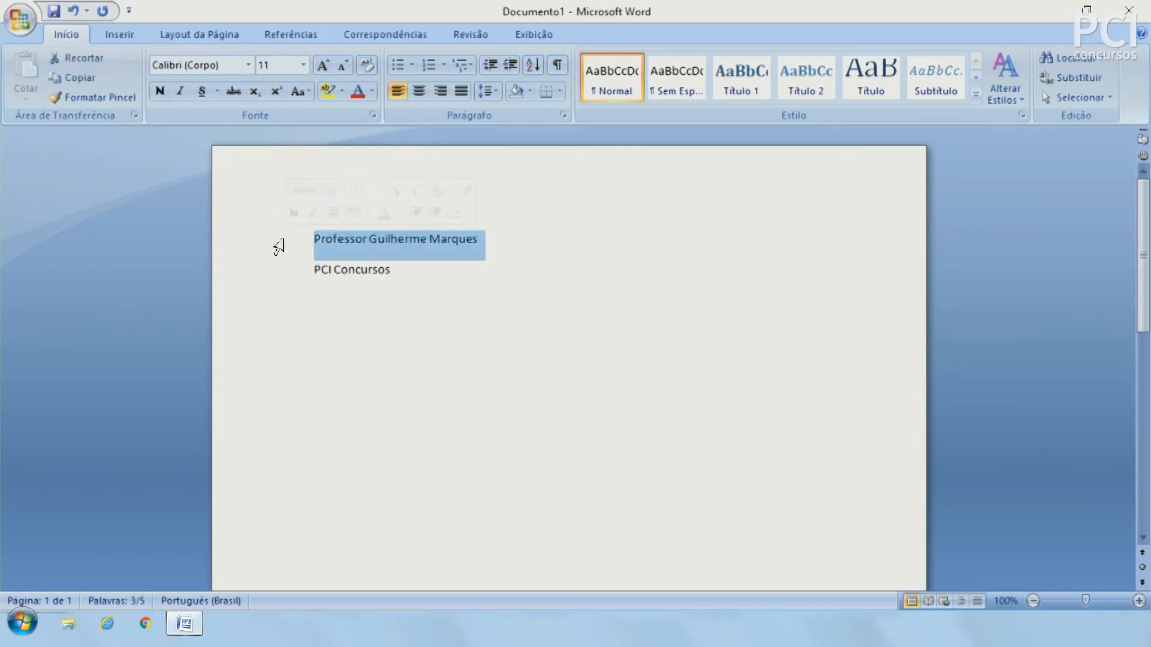
left_click(314, 239)
left_click_drag(332, 244, 298, 256)
left_click(468, 240)
left_click(380, 259)
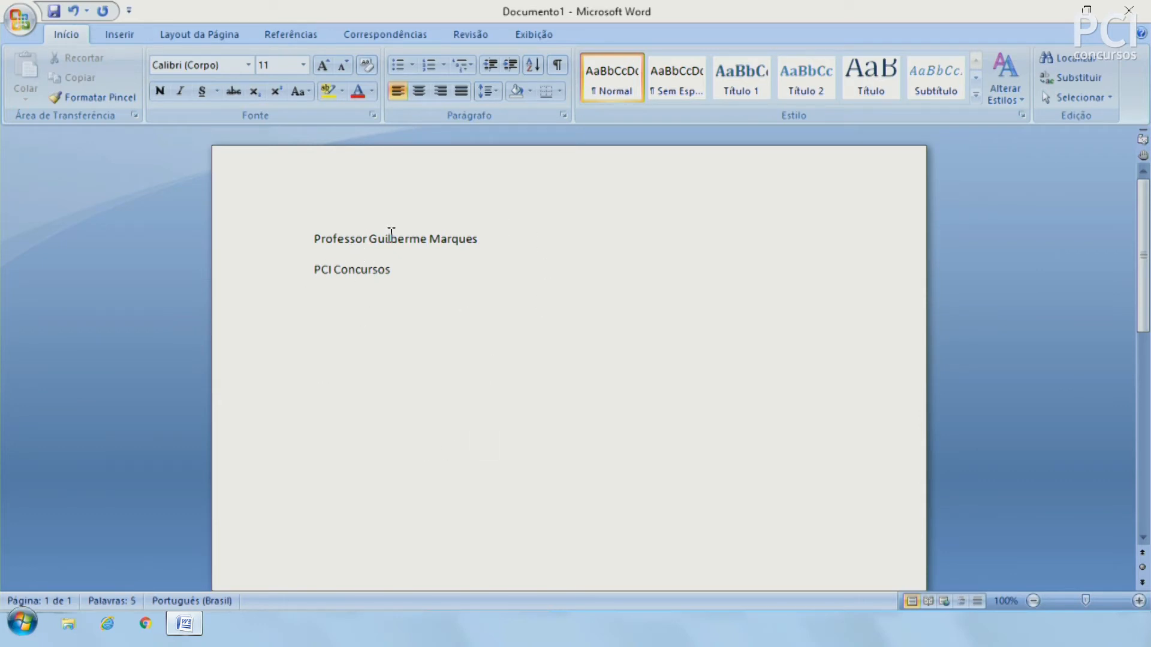
left_click(339, 239)
left_click(272, 249)
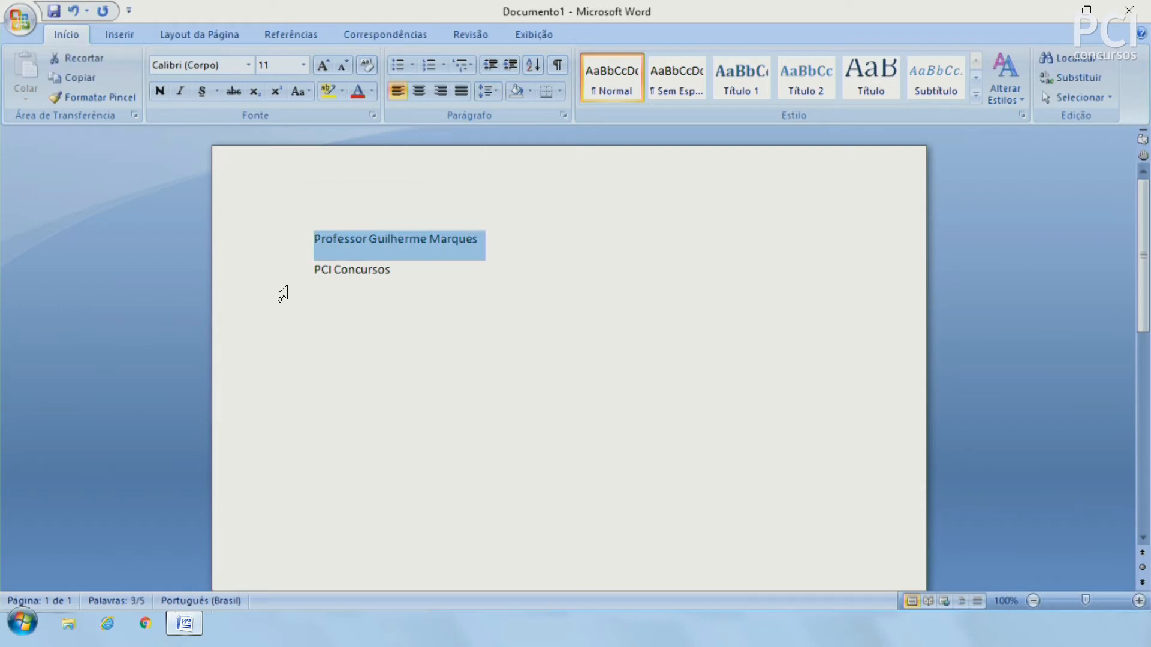
Select both lines, increase their indent by one level, undo the indent and clear the selection
left_click_drag(279, 254, 252, 433)
left_click(408, 399)
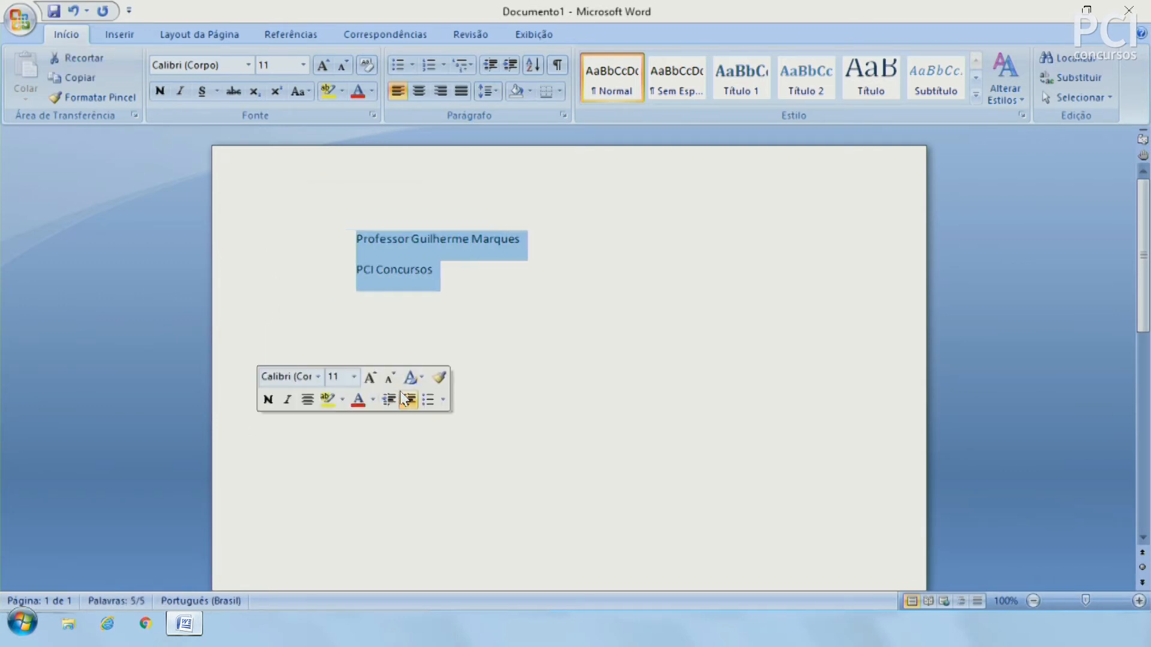
key("ctrl+z")
left_click(622, 406)
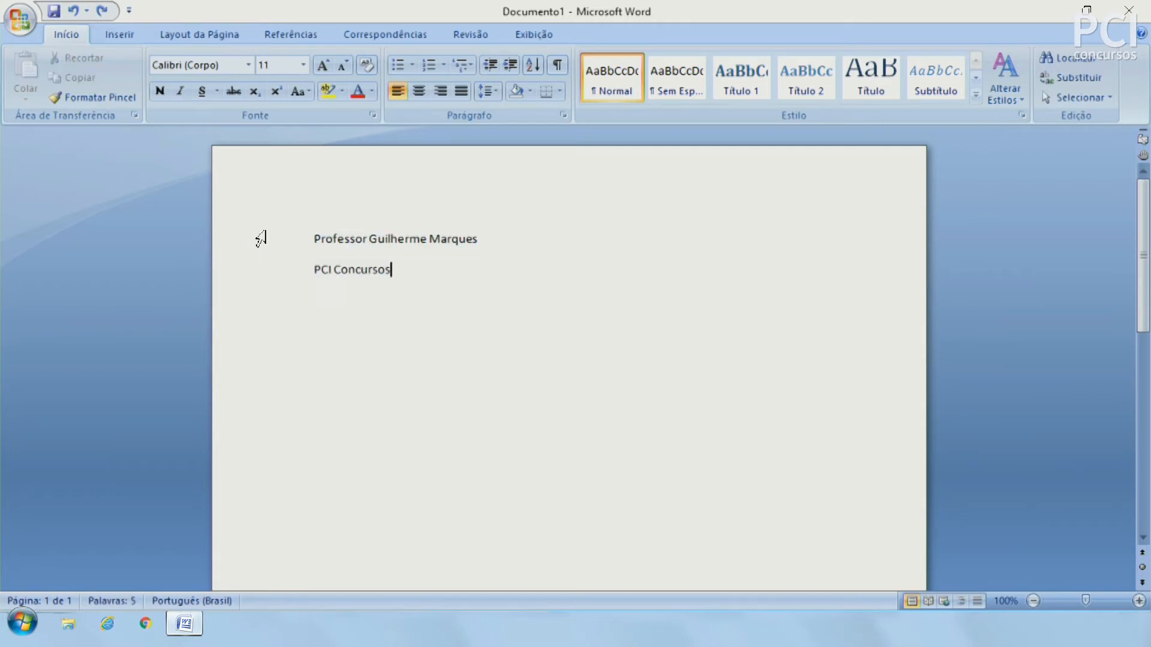
Move the professor line after PCI Concursos, put it in its own paragraph, and undo both changes
left_click(260, 239)
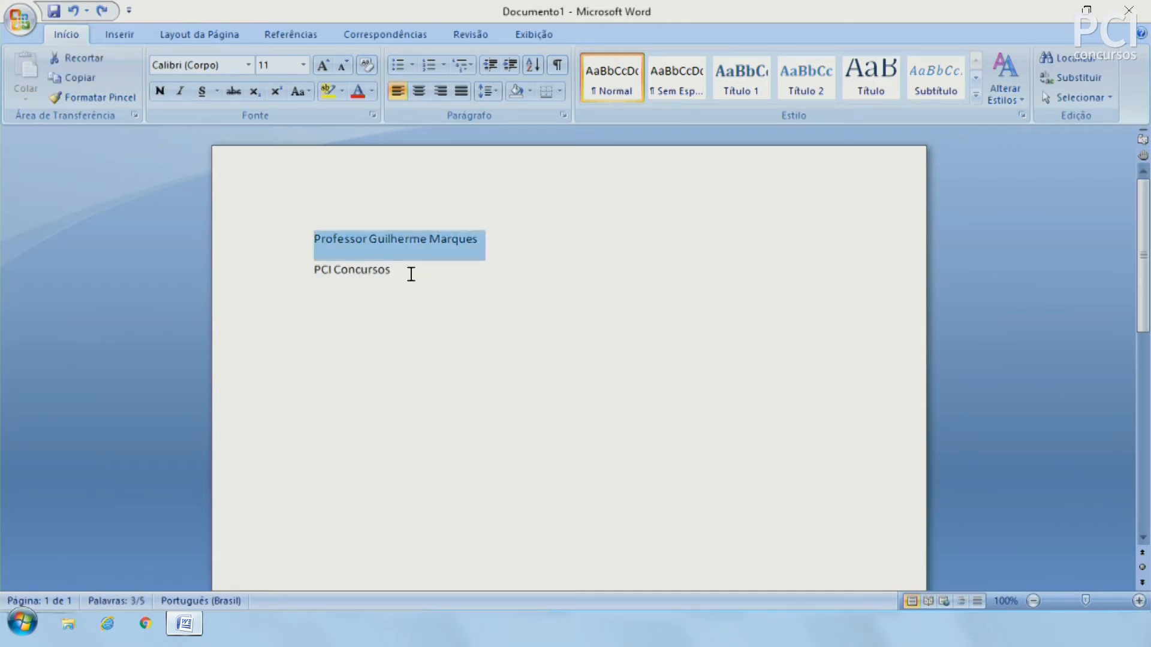
left_click_drag(368, 239, 400, 283)
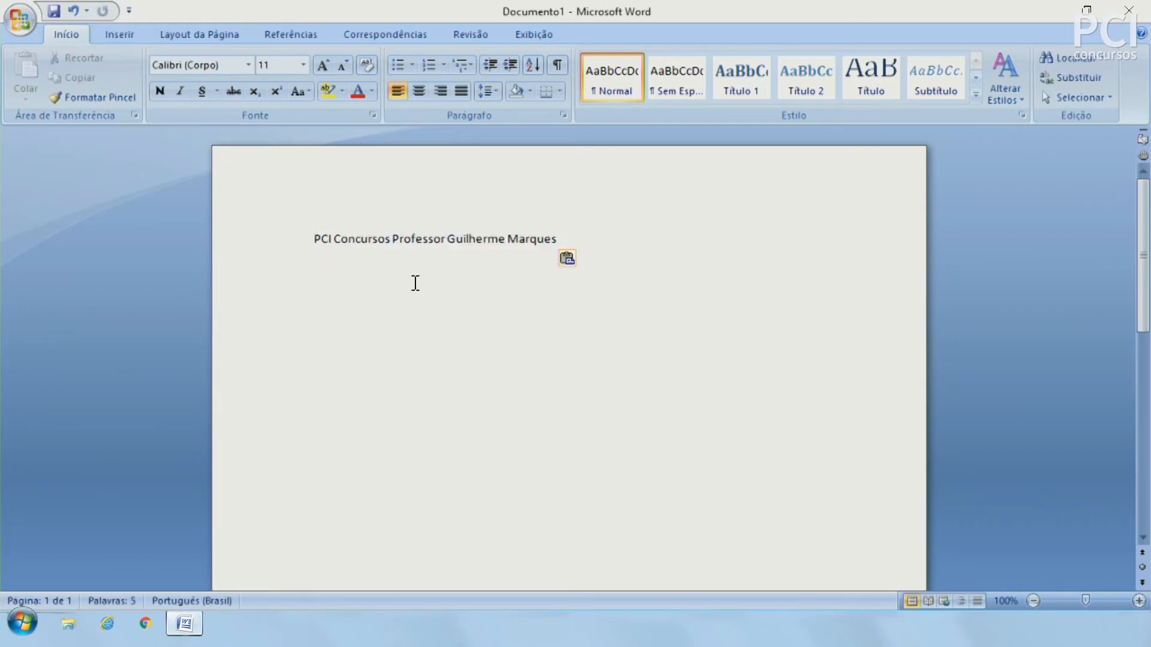
key("Return")
left_click(434, 347)
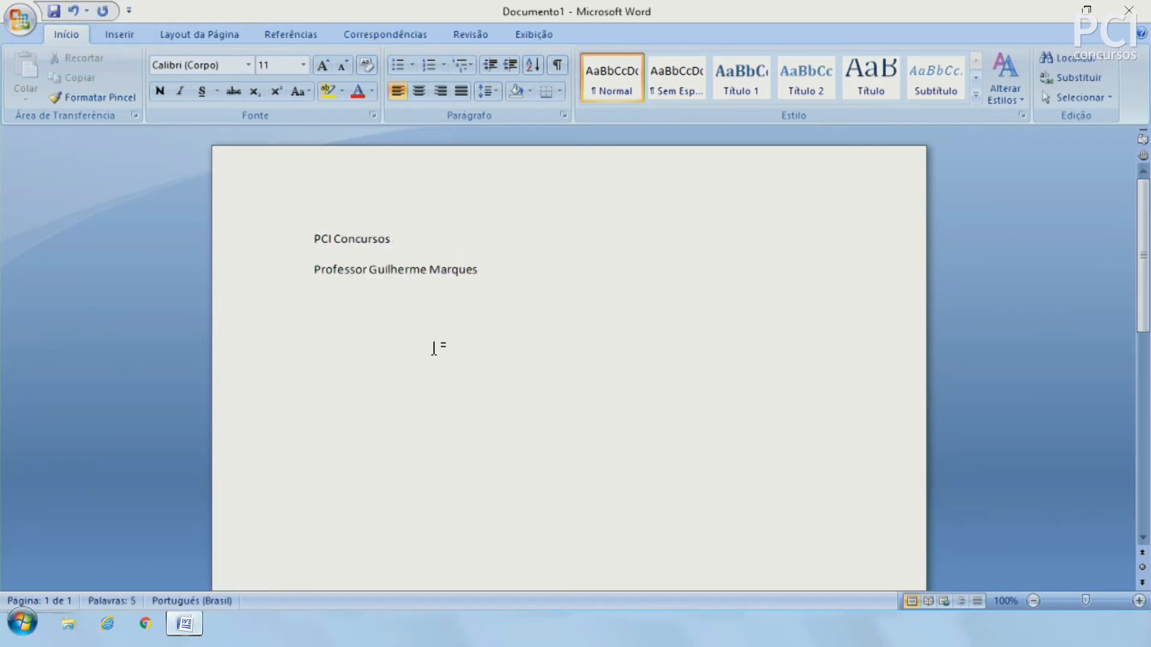
key("ctrl+z")
key("ctrl+z")
Copy the selected professor line and open the Área de transferência pane
key("ctrl+c")
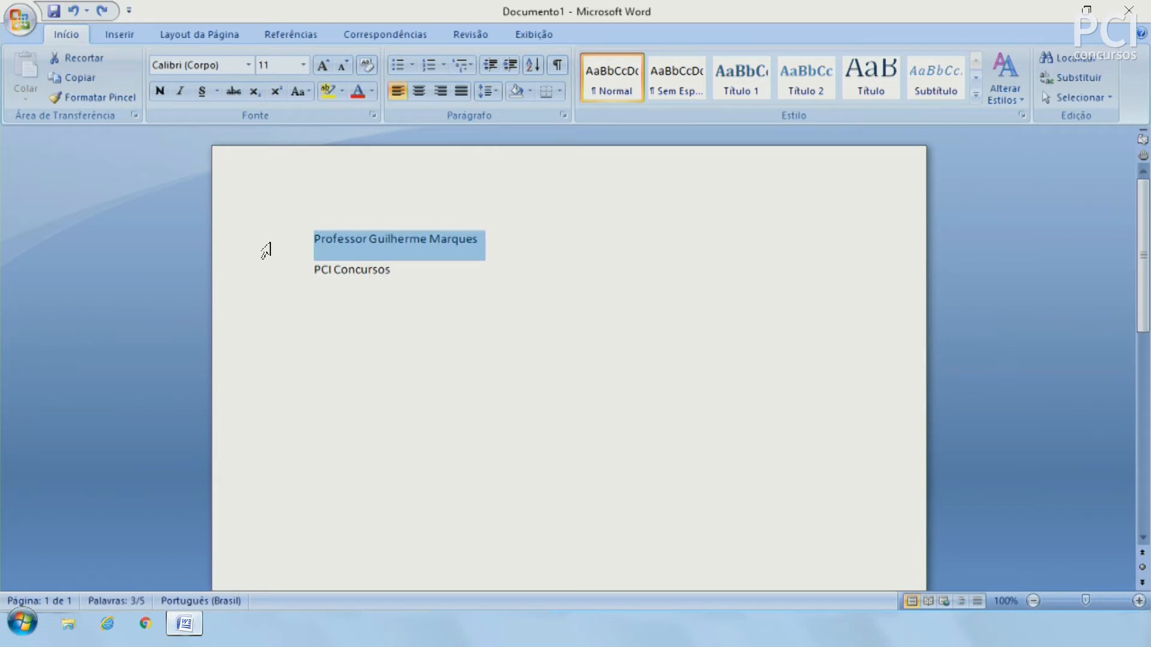
left_click(63, 81)
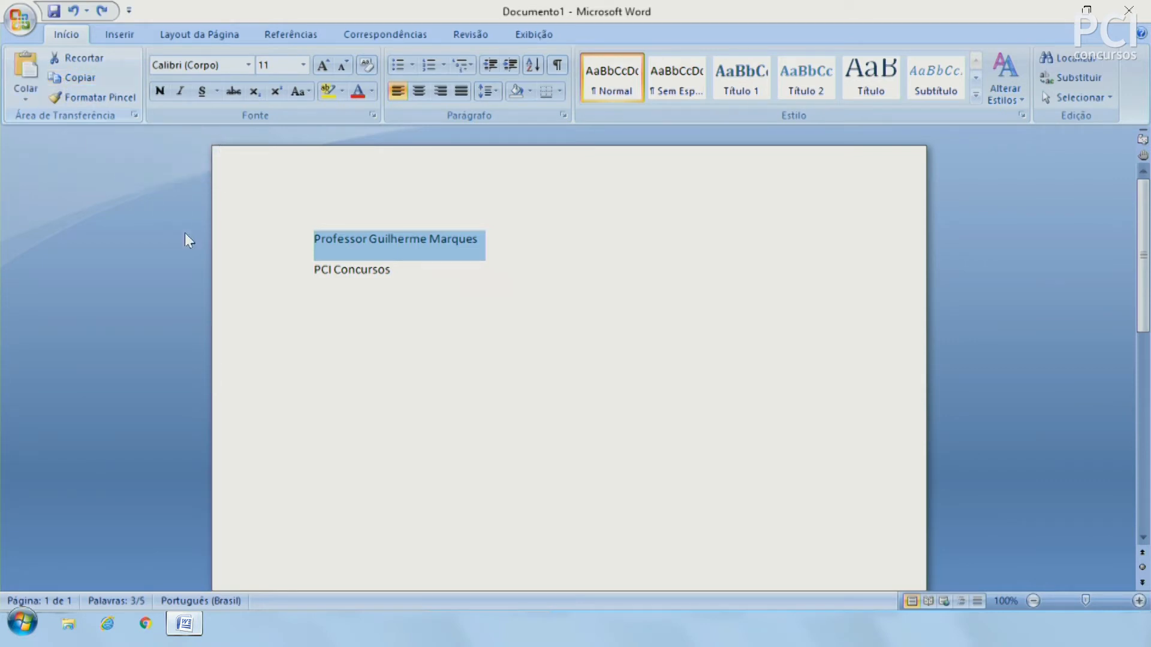
left_click(134, 114)
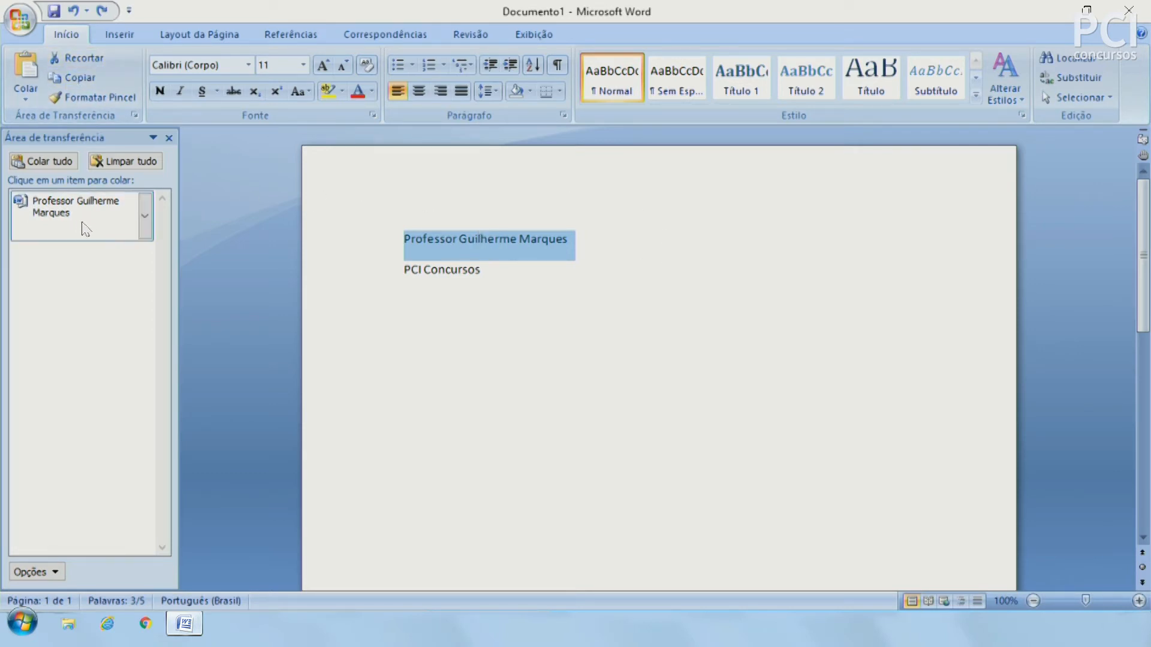
Paste the copied professor line in a new paragraph below PCI Concursos, compare it with the original, and undo the paste
left_click(501, 270)
key("Return")
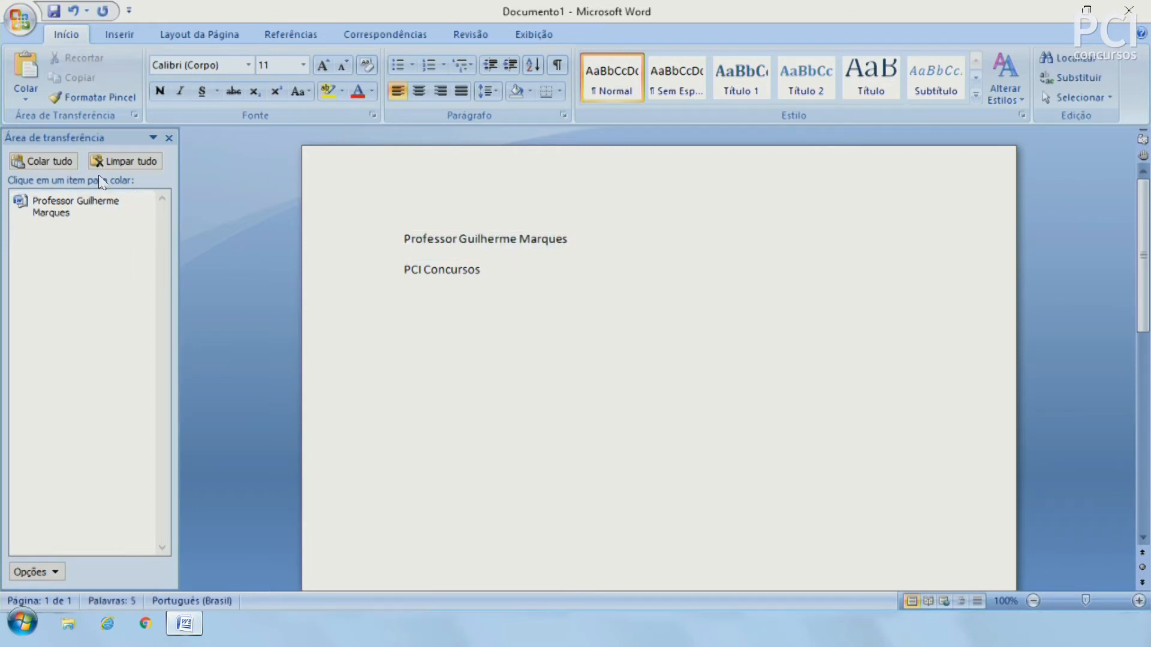
left_click(28, 69)
left_click_drag(480, 303, 518, 303)
left_click_drag(486, 242, 508, 241)
left_click(457, 238)
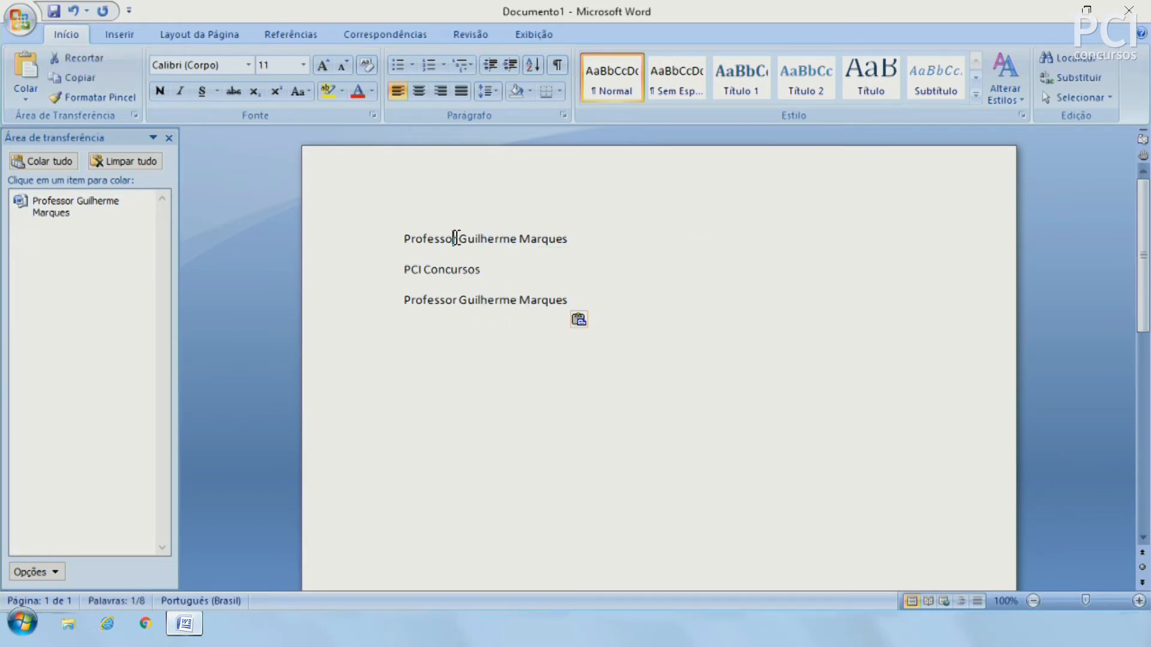
key("ctrl+z")
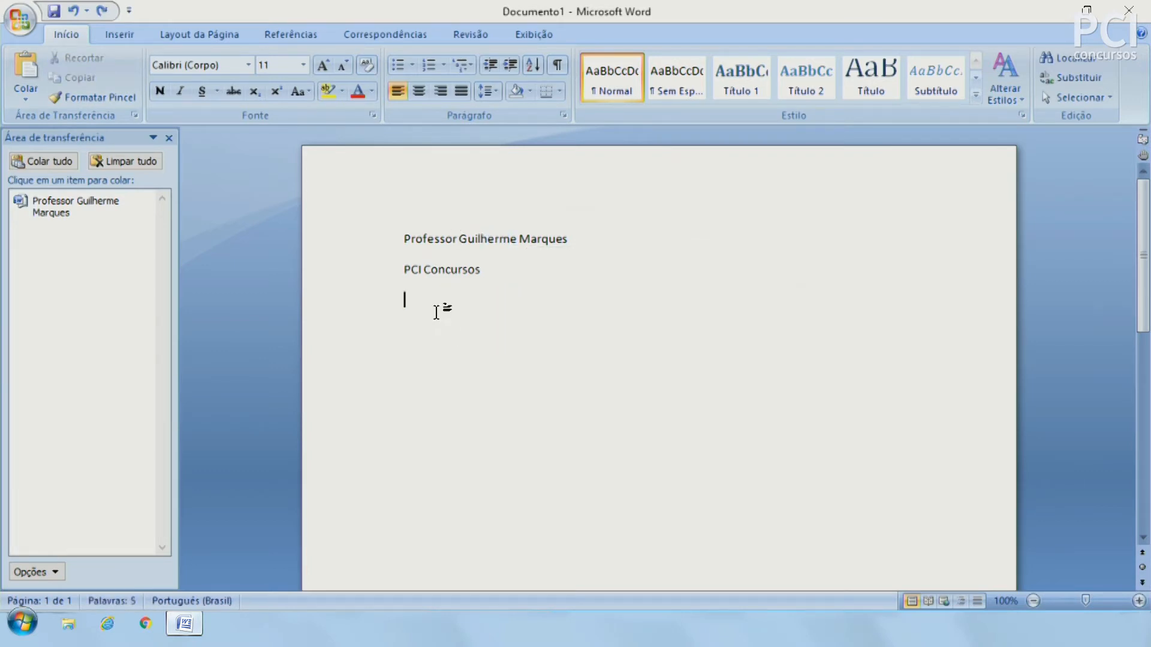
Cut the professor line from above PCI Concursos and paste it in the paragraph below
left_click(368, 238)
key("ctrl+c")
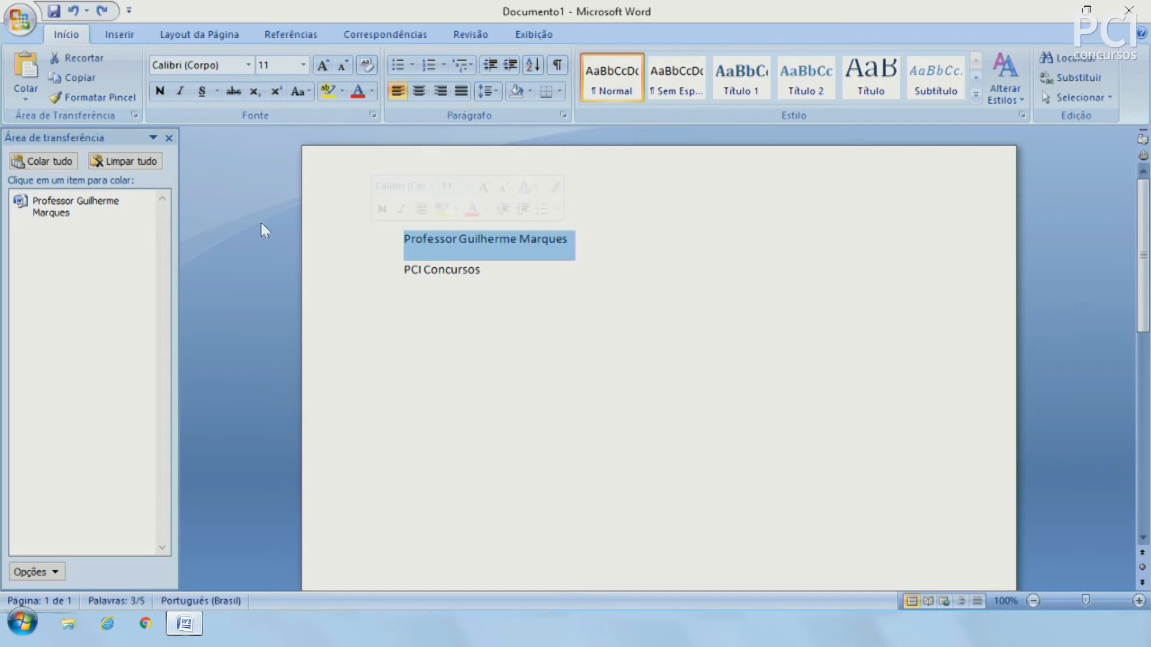
left_click(88, 55)
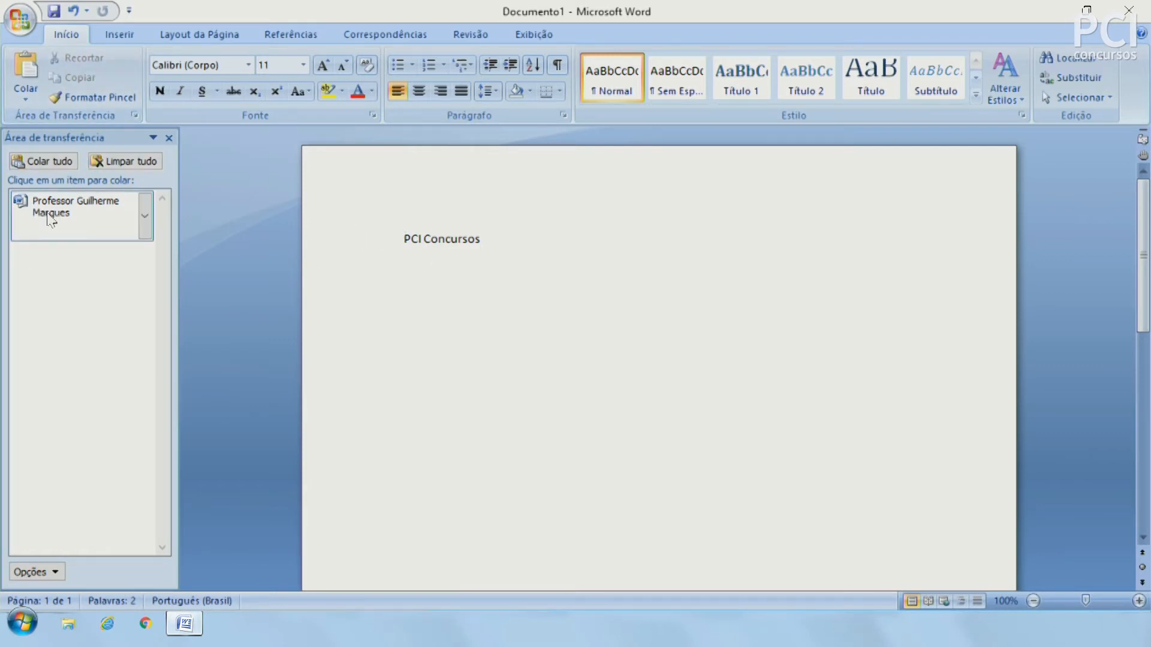
left_click(616, 287)
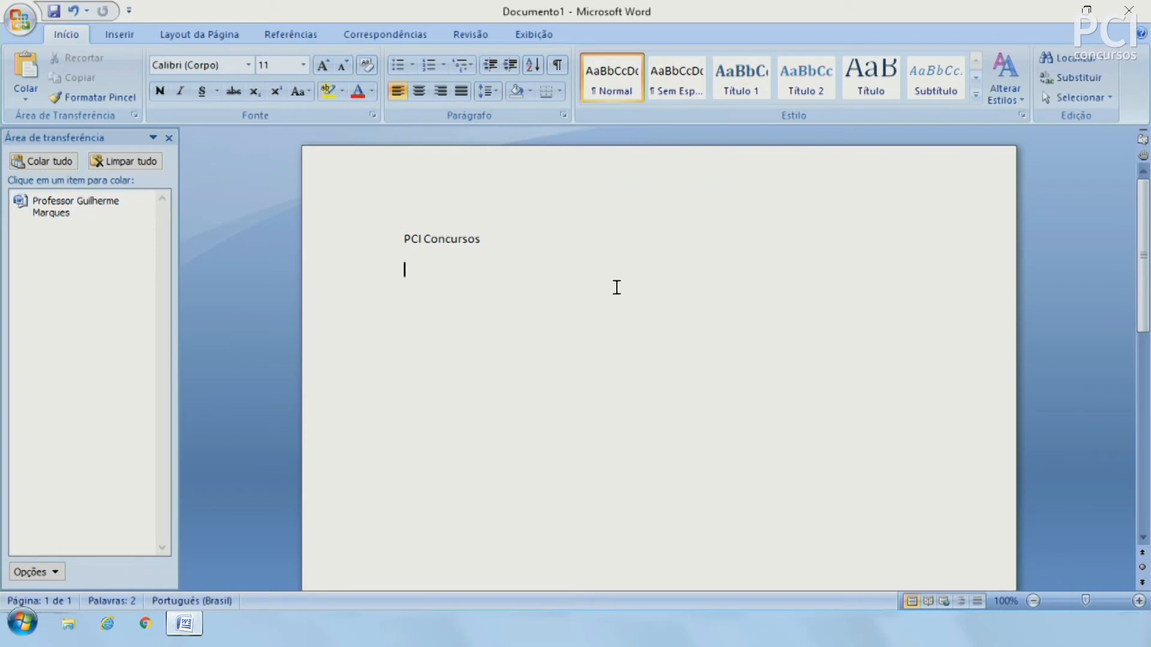
left_click(26, 67)
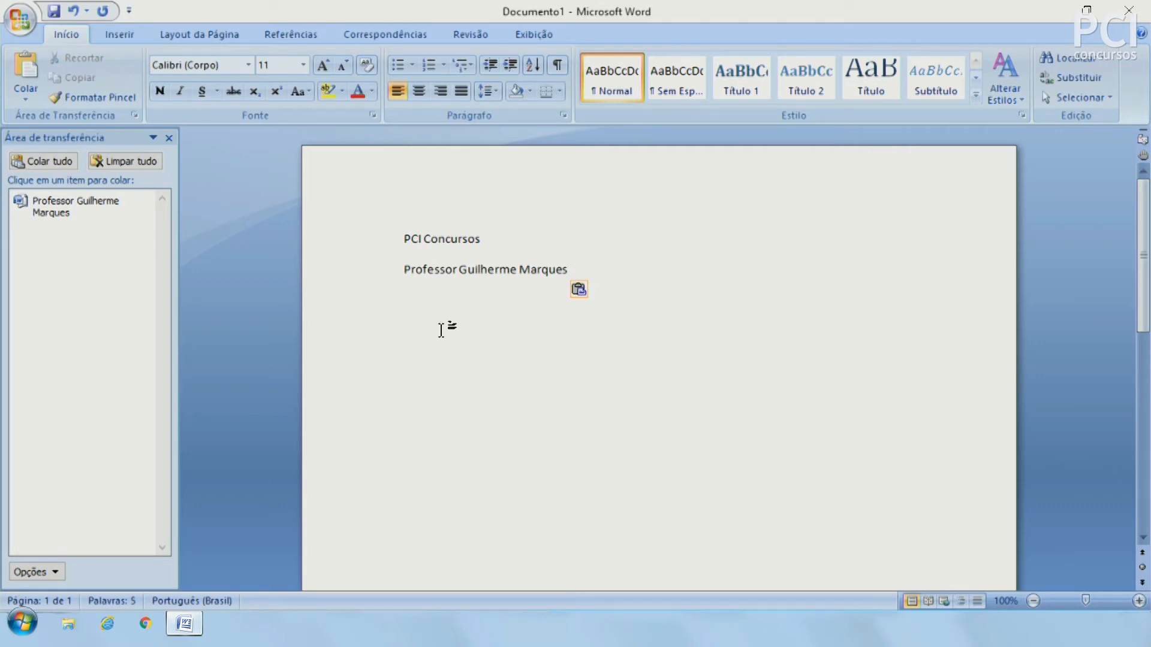
Paste the professor line four more times below the first pasted copy and undo the four repeated pastes
left_click(24, 63)
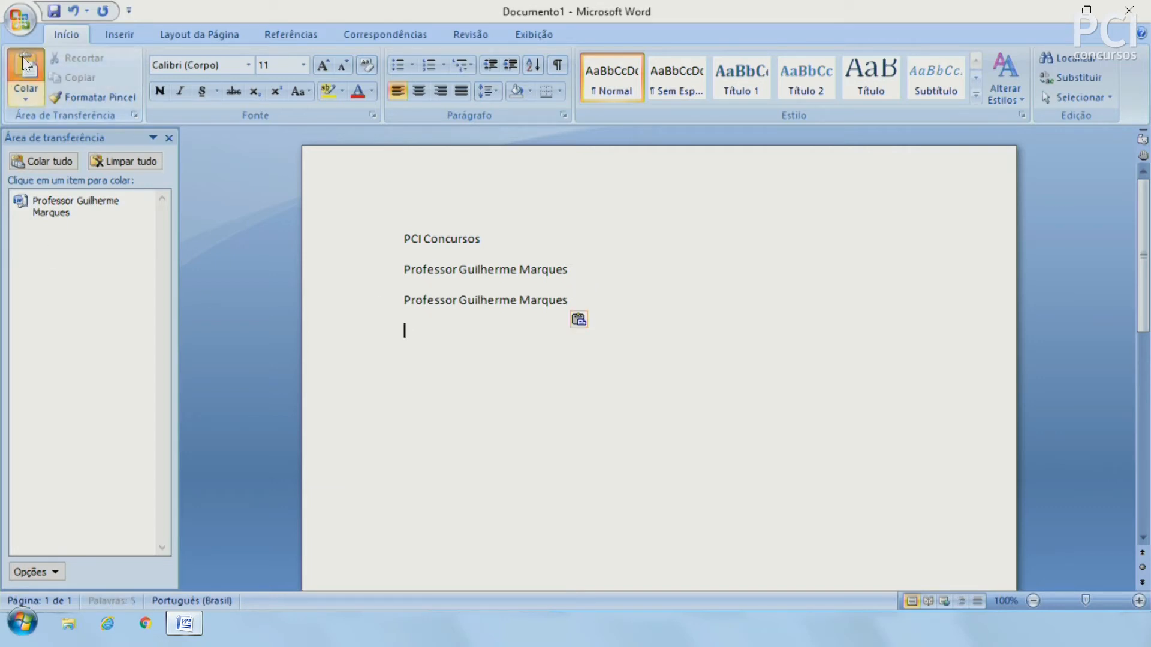
left_click(24, 63)
left_click(24, 63)
left_click(24, 63)
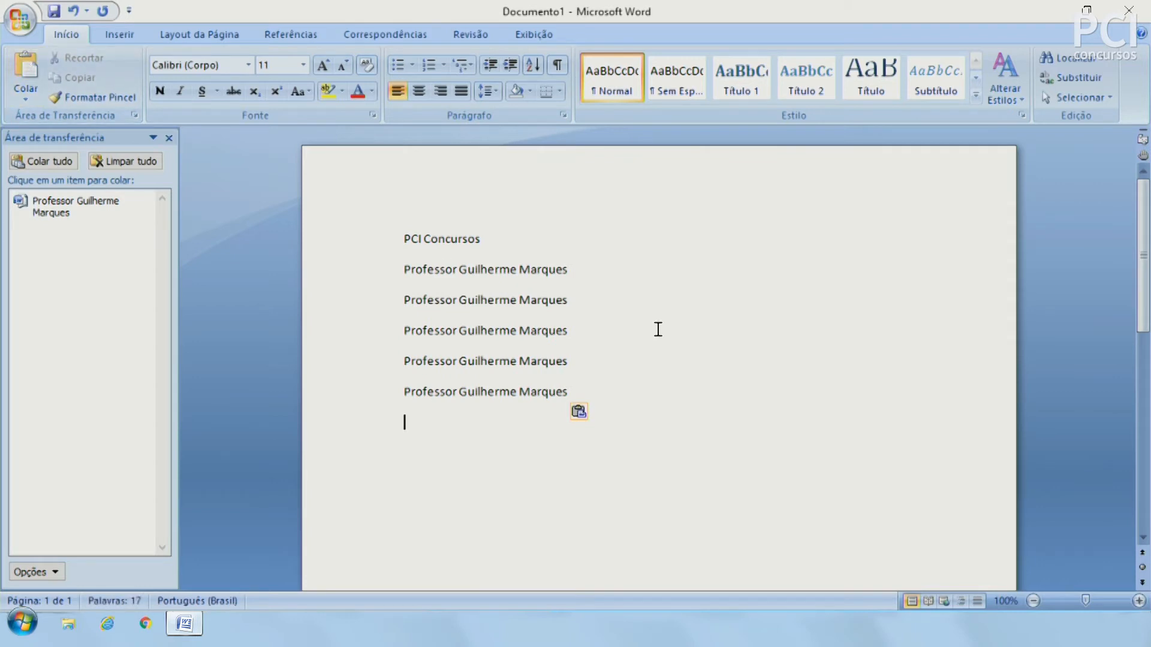
key("ctrl+z")
key("ctrl+z")
key("ctrl+z")
key("ctrl+z")
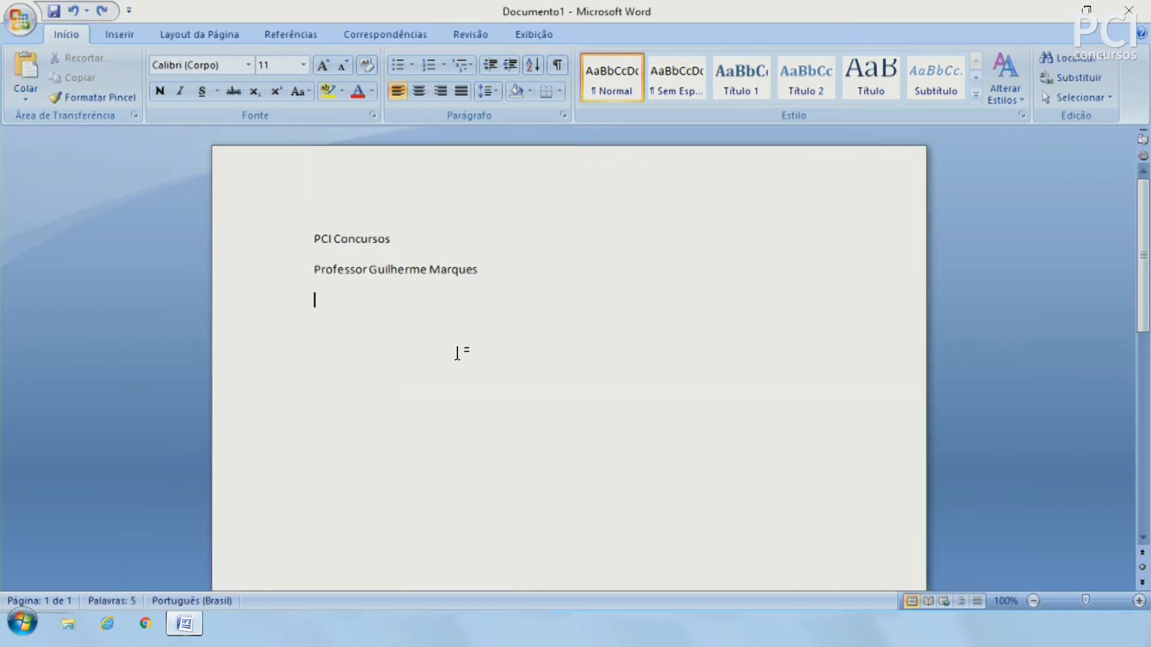
Paste one more copy of the professor line, show its paste options, and undo the paste
left_click(24, 62)
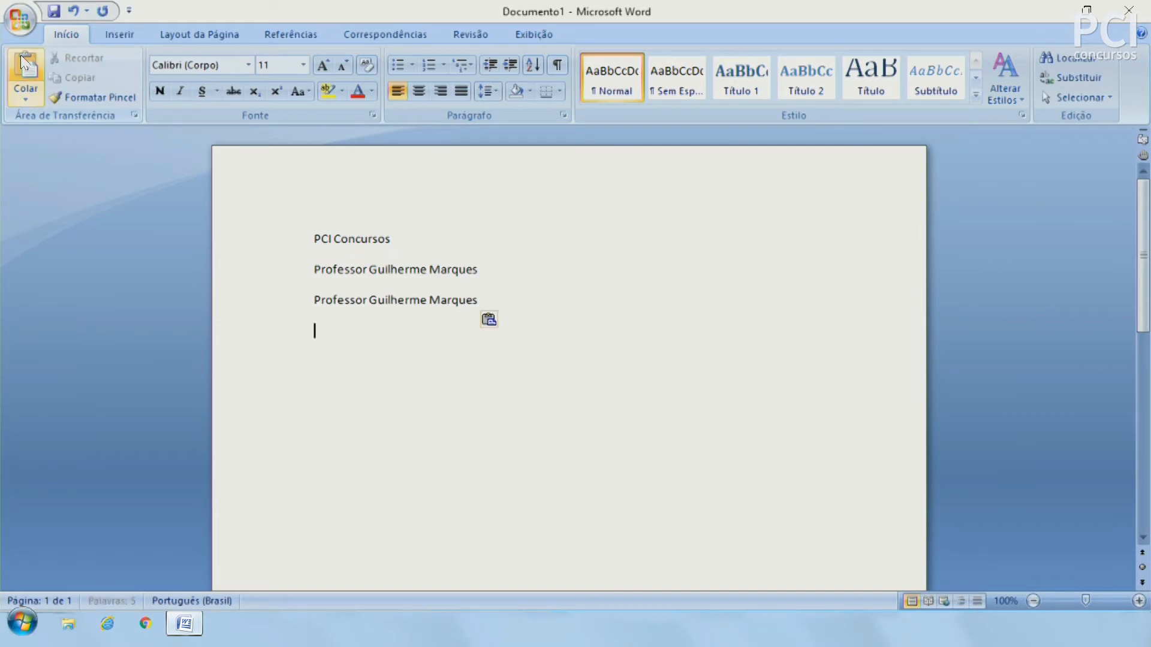
left_click(499, 329)
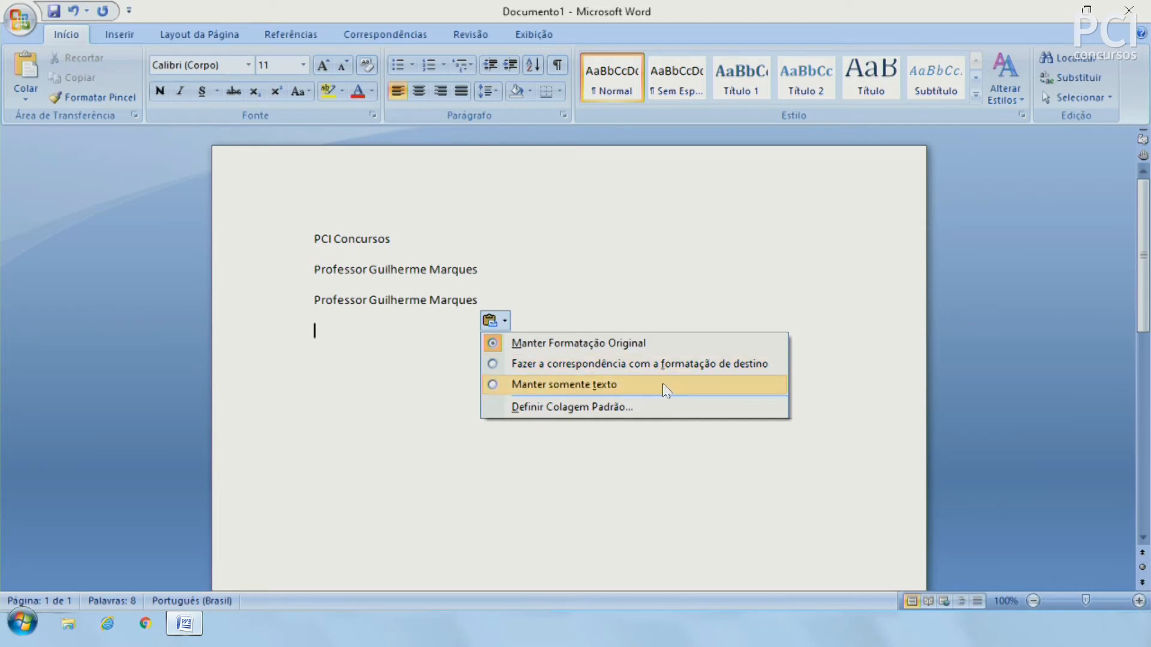
left_click(575, 272)
key("ctrl+z")
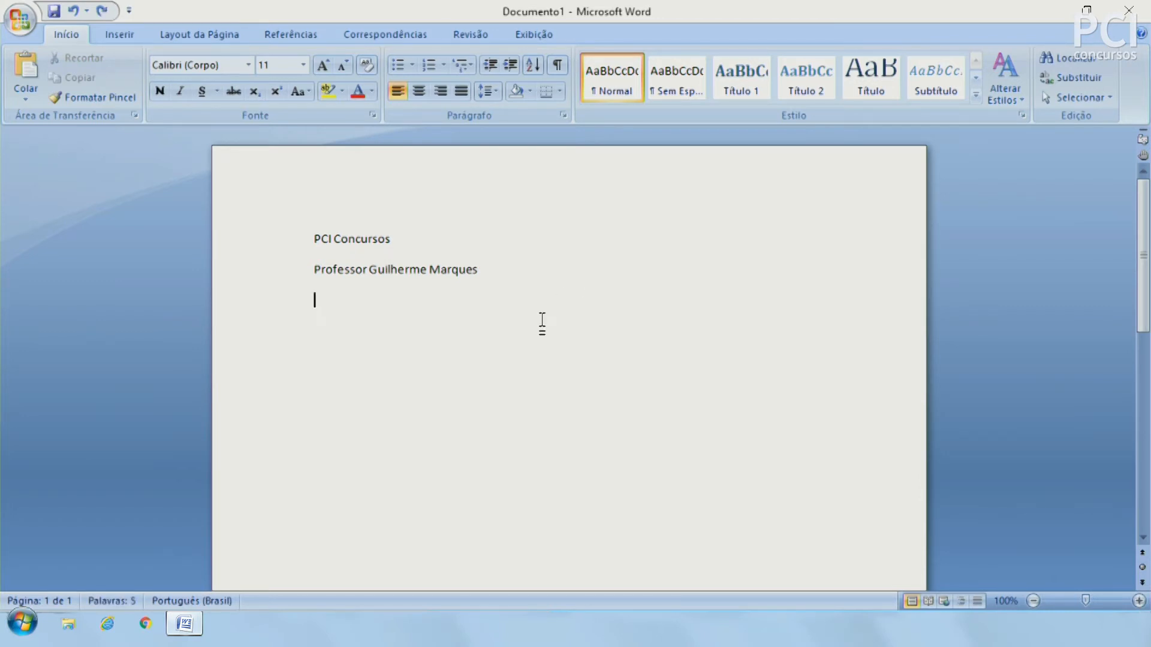
Format the PCI Concursos line in red, bold, with font size 16
left_click(293, 248)
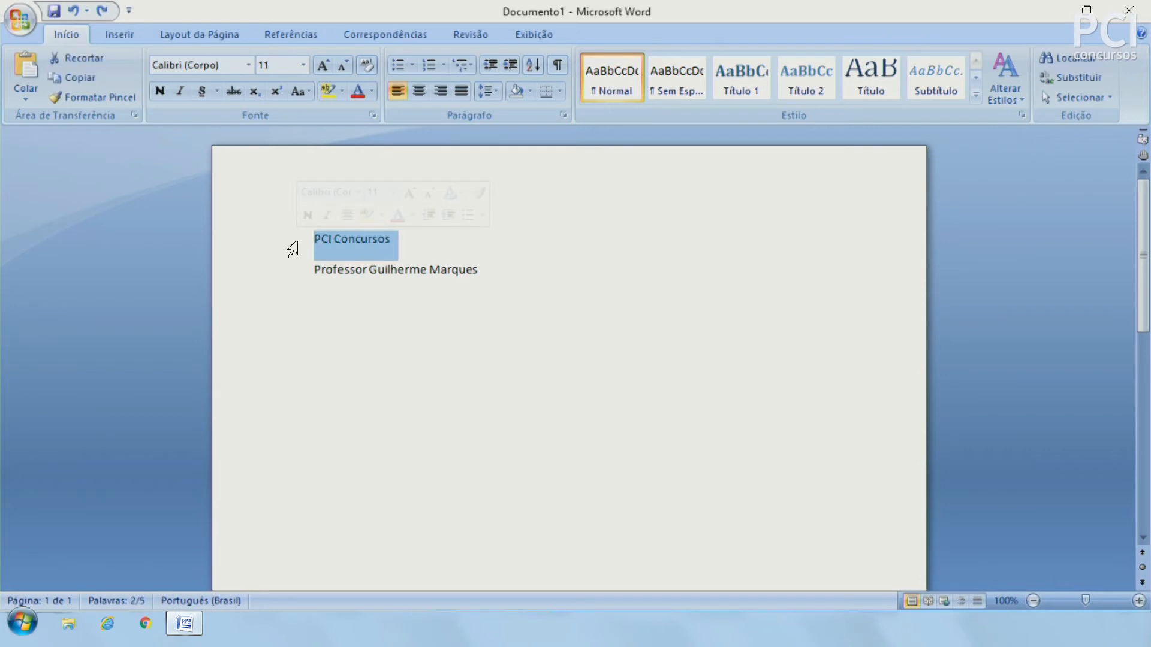
left_click(358, 90)
left_click(159, 91)
left_click(323, 65)
left_click(323, 65)
left_click(323, 65)
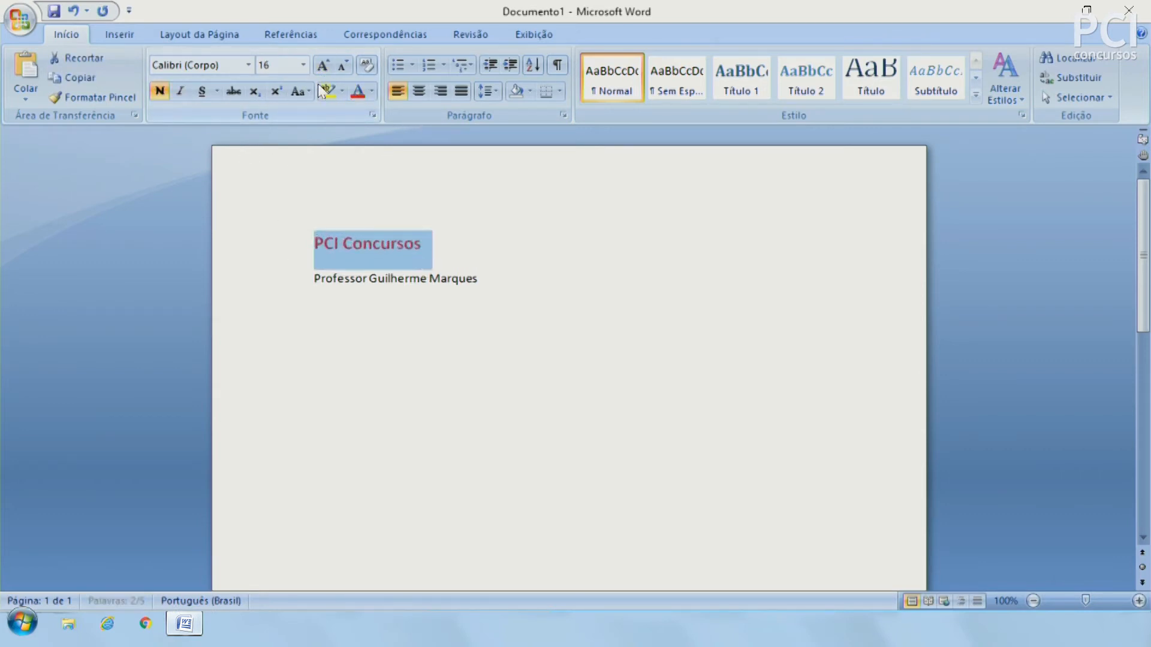
Format the professor line in italic, underlined, with the standard light blue font colour, and clear the selection
left_click(268, 283)
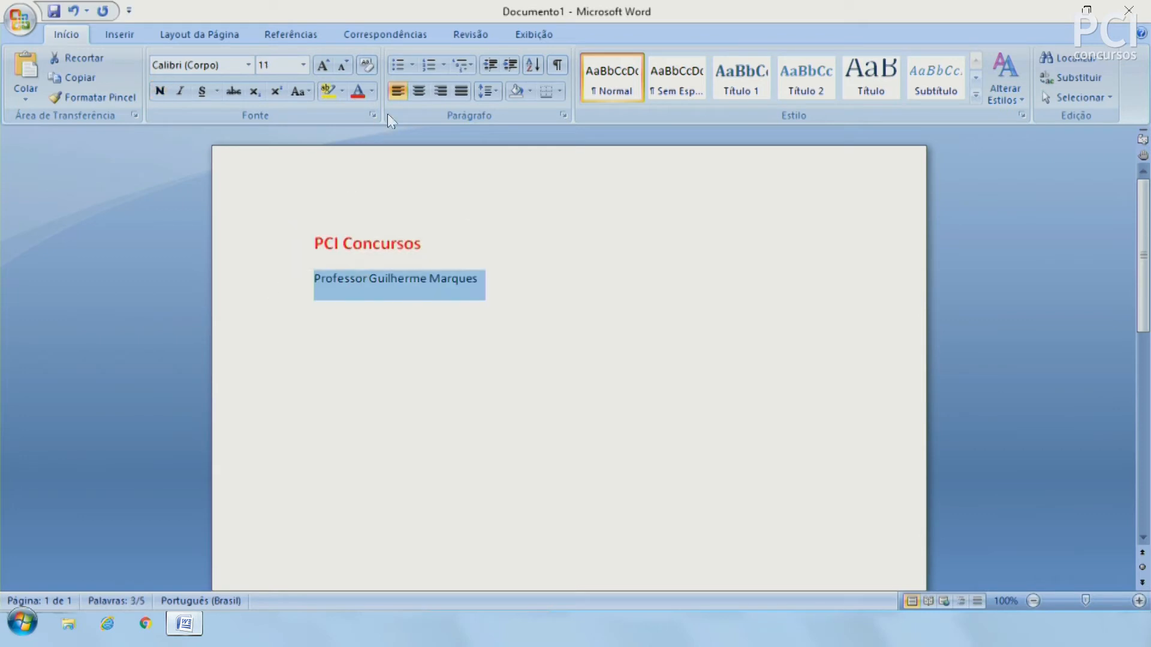
left_click(178, 91)
left_click(203, 88)
left_click(371, 92)
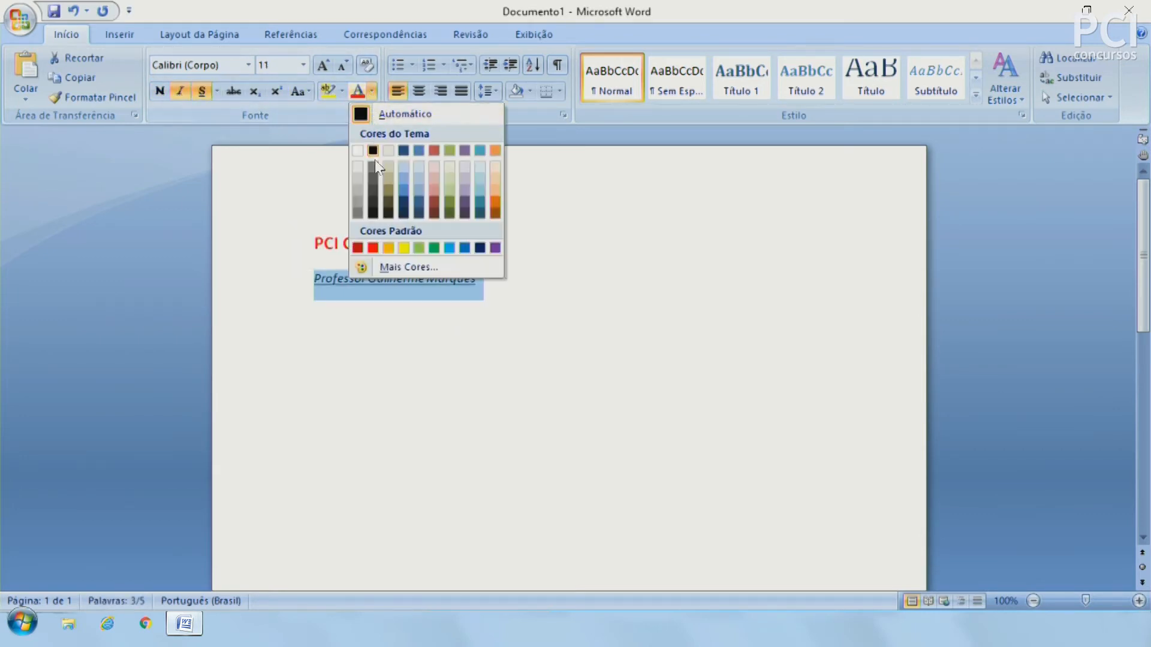
left_click(449, 247)
left_click(608, 354)
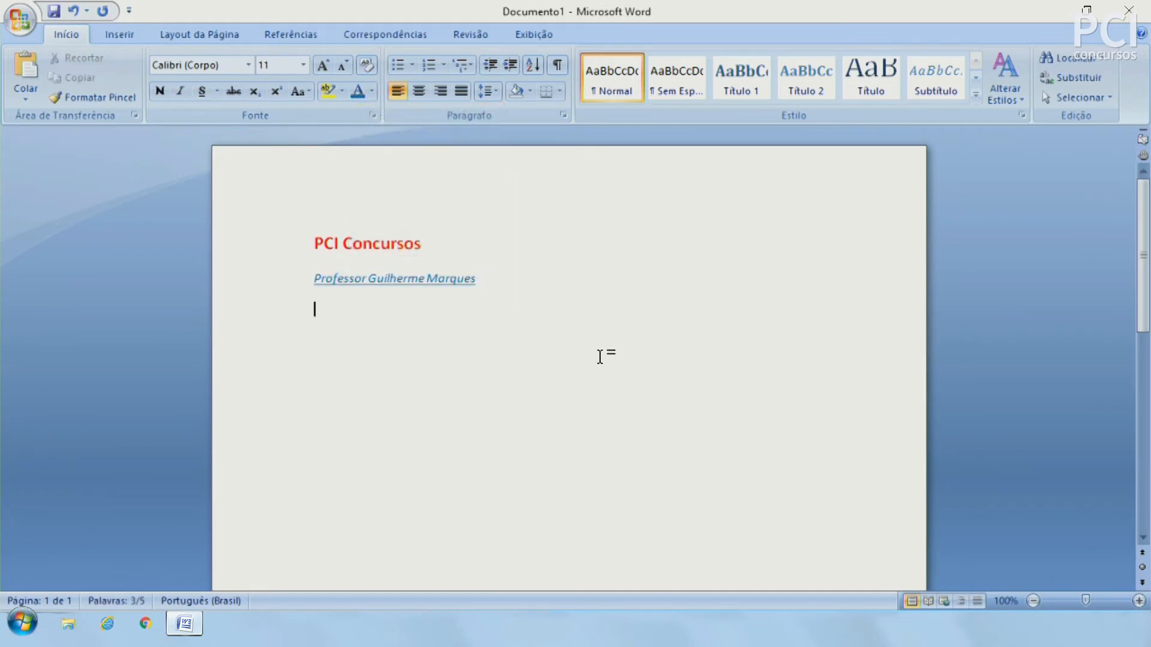
Paste a copy of the red PCI Concursos line below the professor line, matching the destination formatting
left_click(276, 250)
key("ctrl+c")
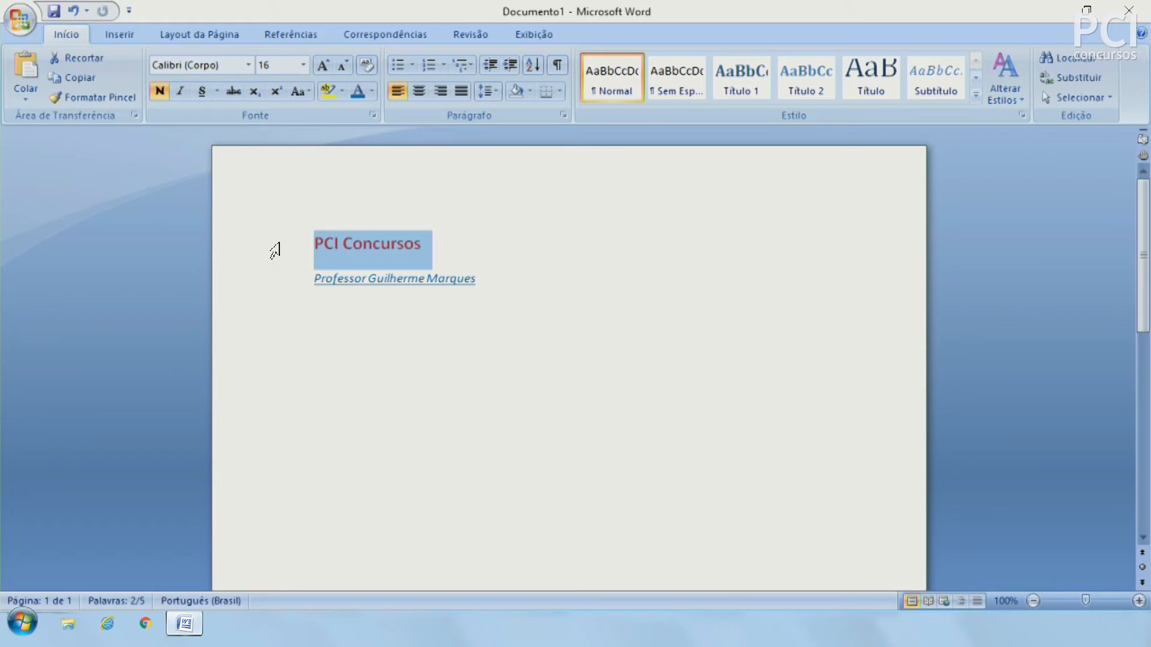
left_click(578, 307)
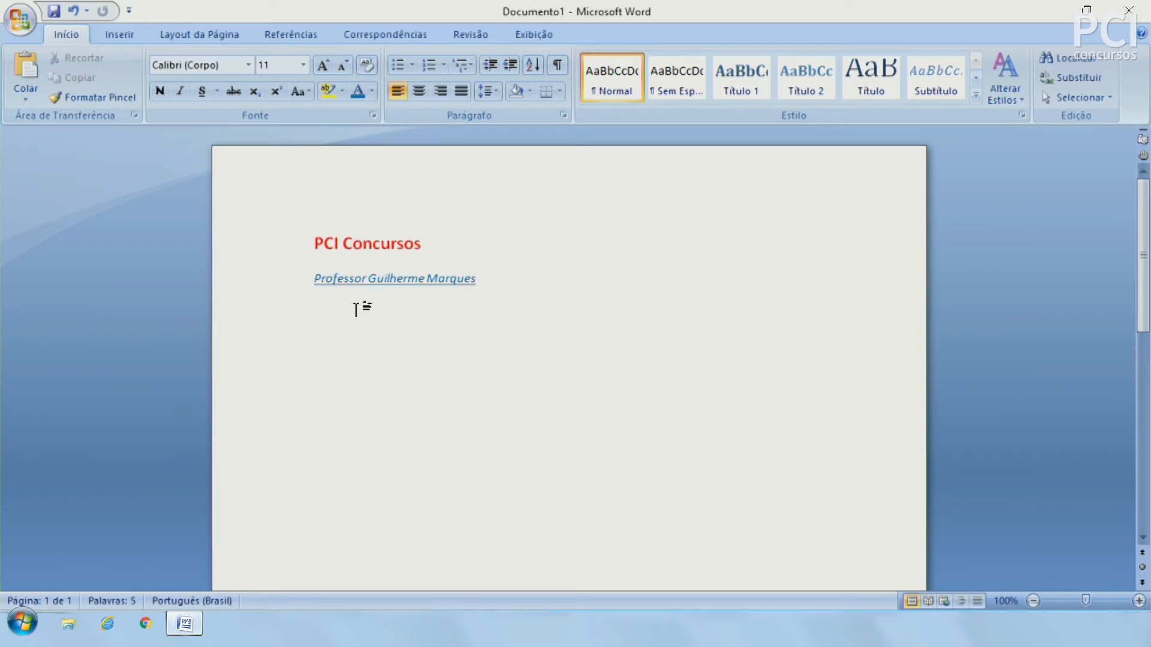
left_click(11, 58)
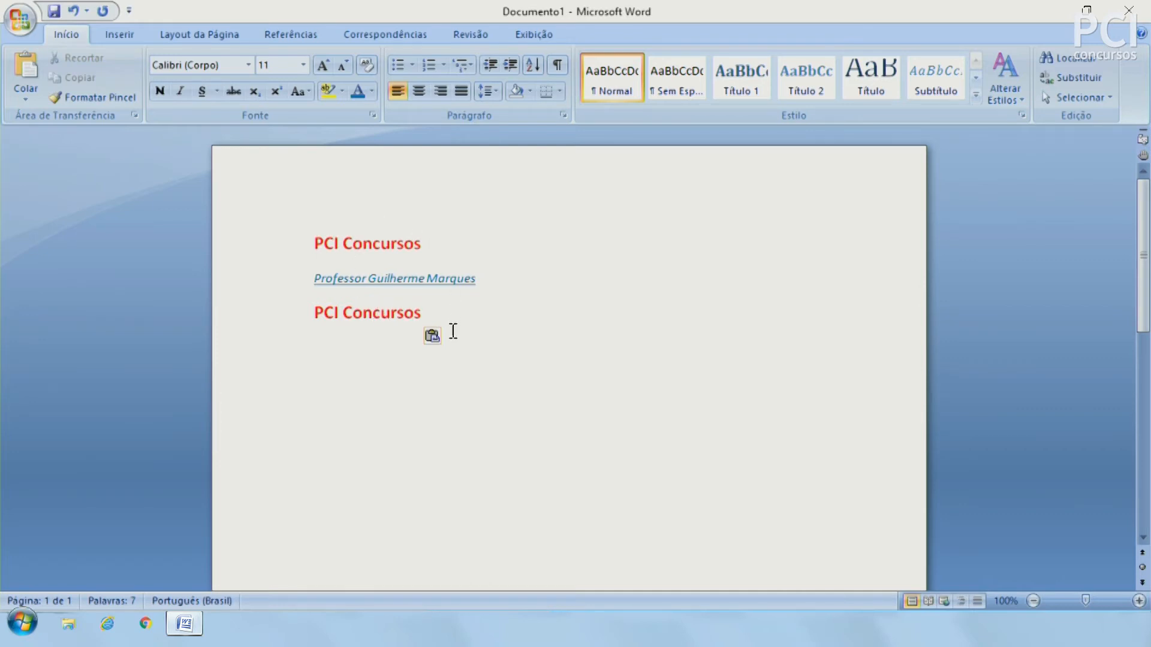
left_click(436, 336)
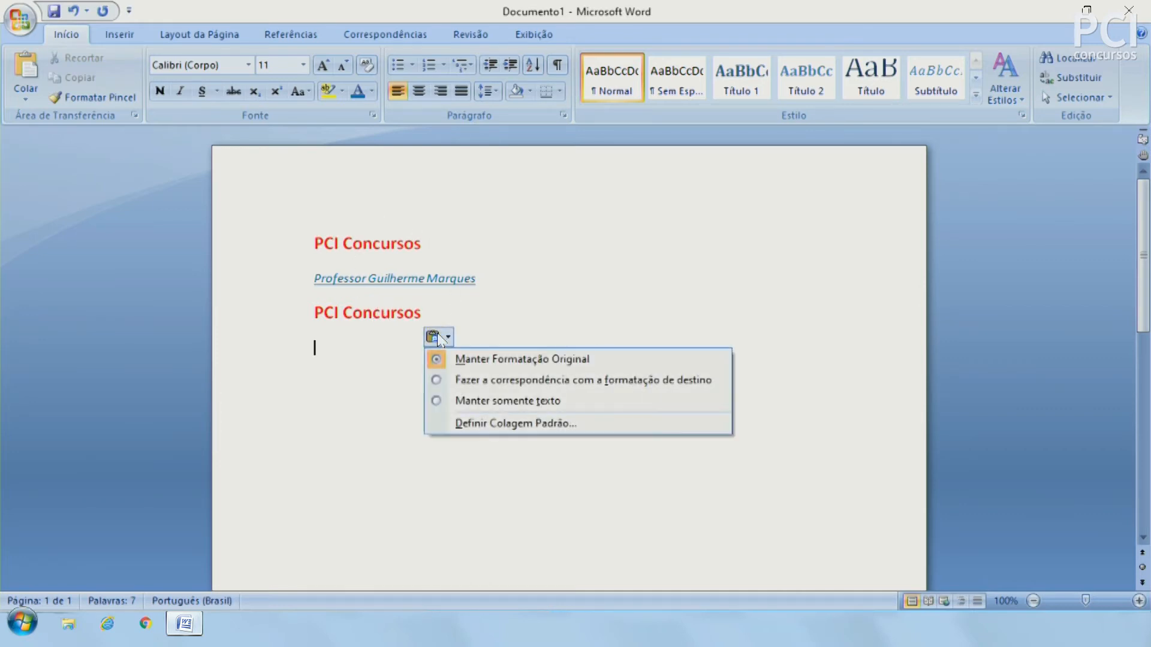
left_click(488, 375)
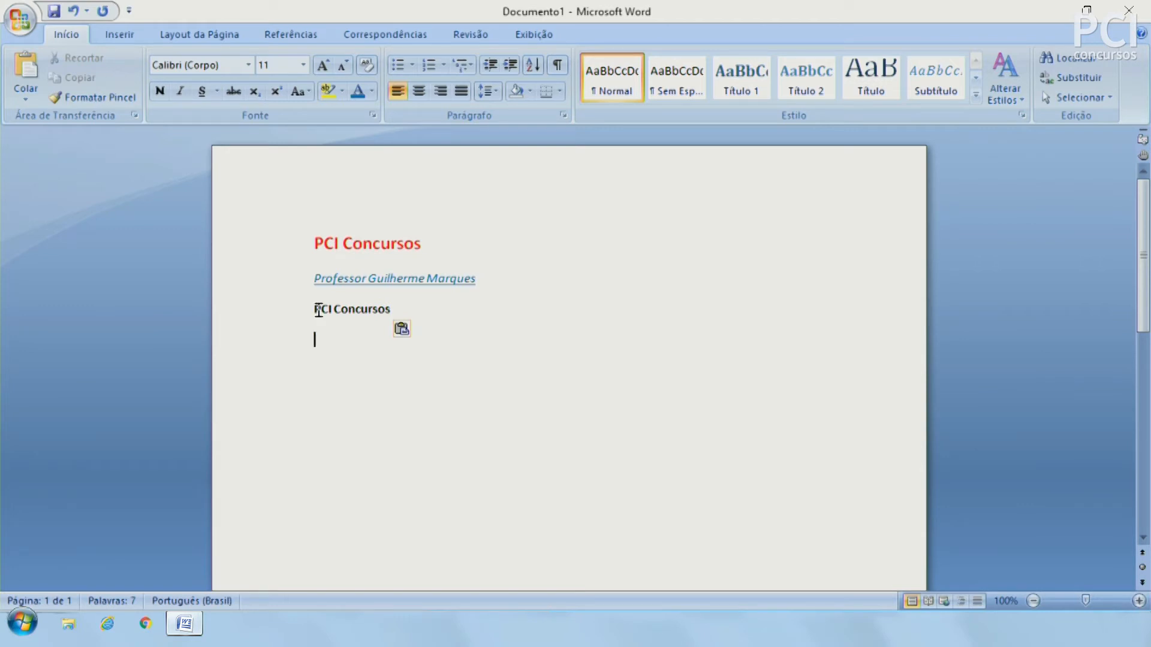
Switch the pasted PCI Concursos copy to Manter somente texto and compare it with the formatted original
left_click(401, 328)
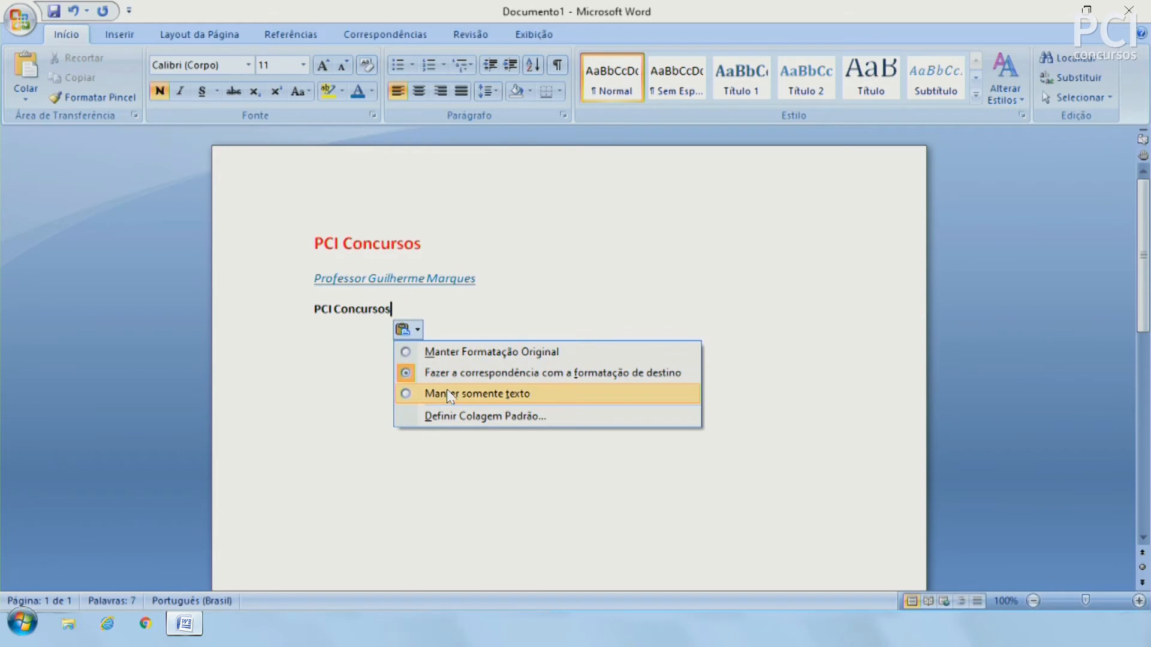
left_click(447, 393)
left_click_drag(335, 303, 409, 304)
left_click(380, 308)
left_click_drag(317, 308, 402, 309)
left_click(467, 307)
triple_click(341, 244)
left_click(376, 309)
Review the paste options once more and delete the pasted plain PCI Concursos line with its paragraph
left_click(402, 329)
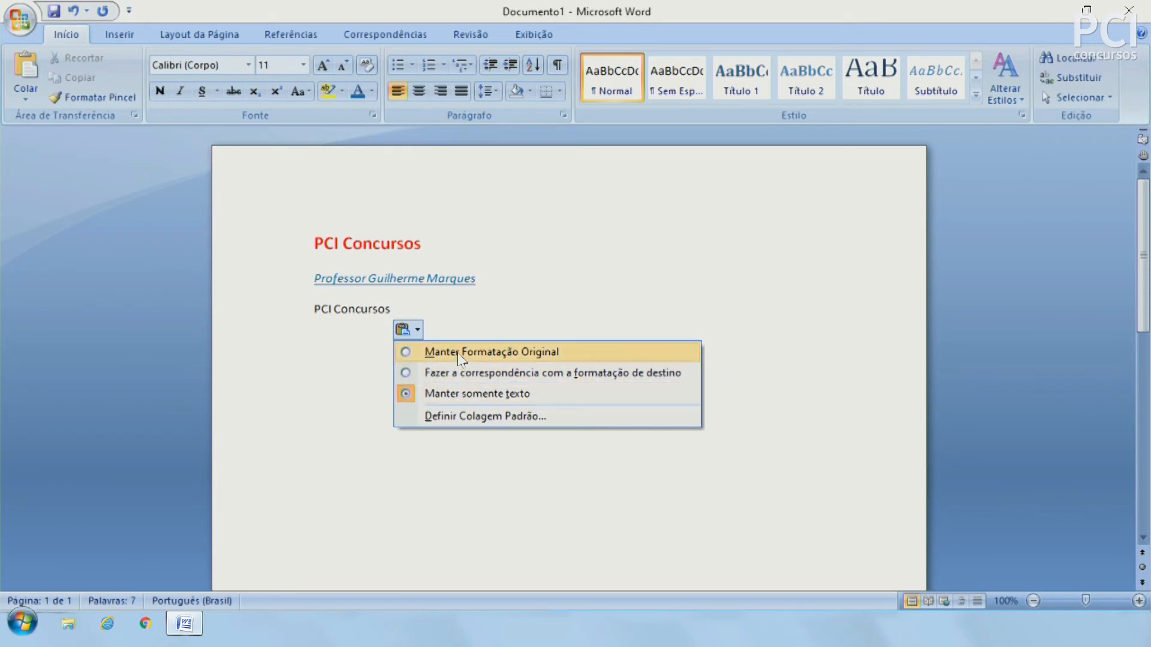
left_click(438, 314)
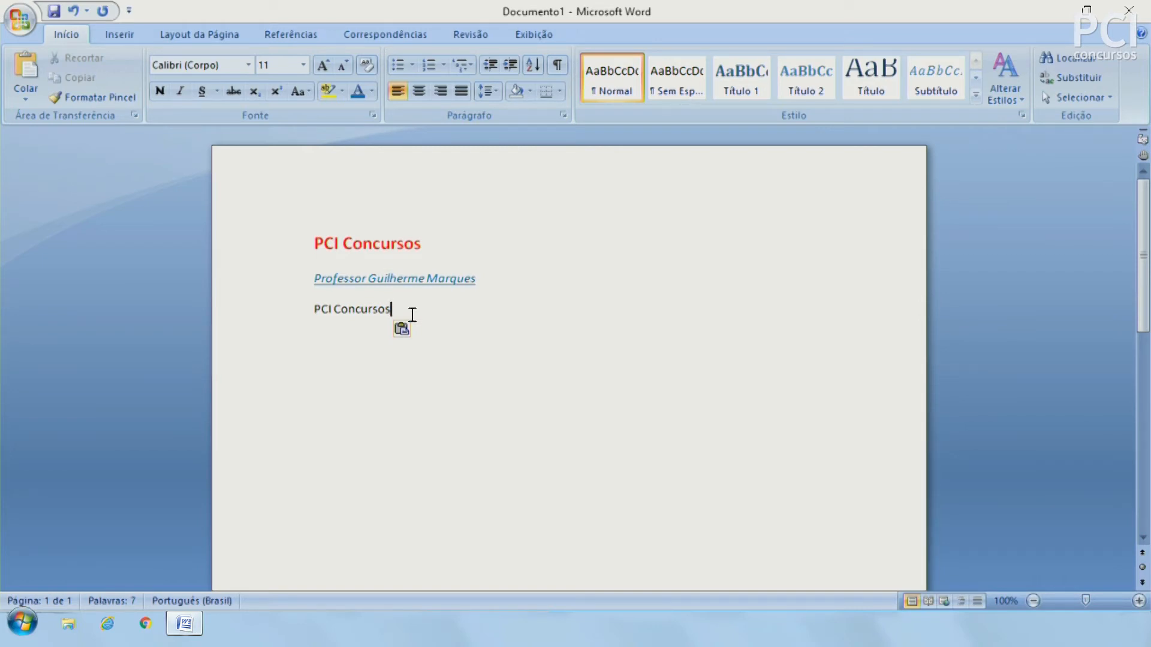
left_click_drag(412, 315, 303, 307)
key("BackSpace")
key("BackSpace")
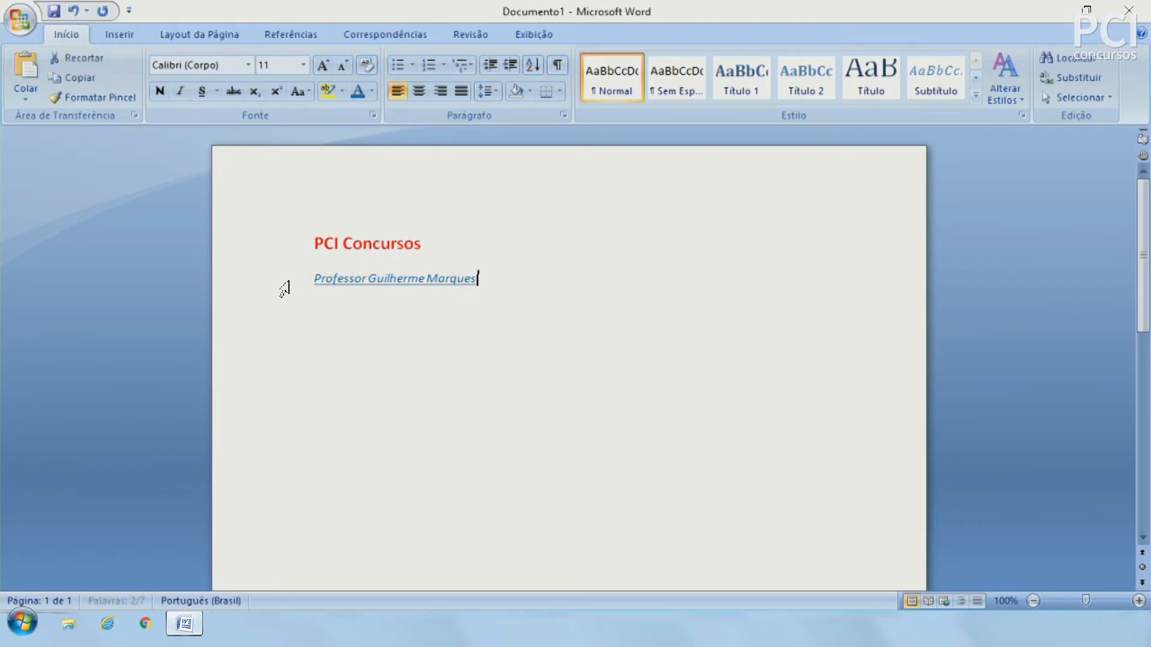
Copy the formatted PCI Concursos line and paste it in a new paragraph below the professor line
left_click(288, 251)
key("ctrl+c")
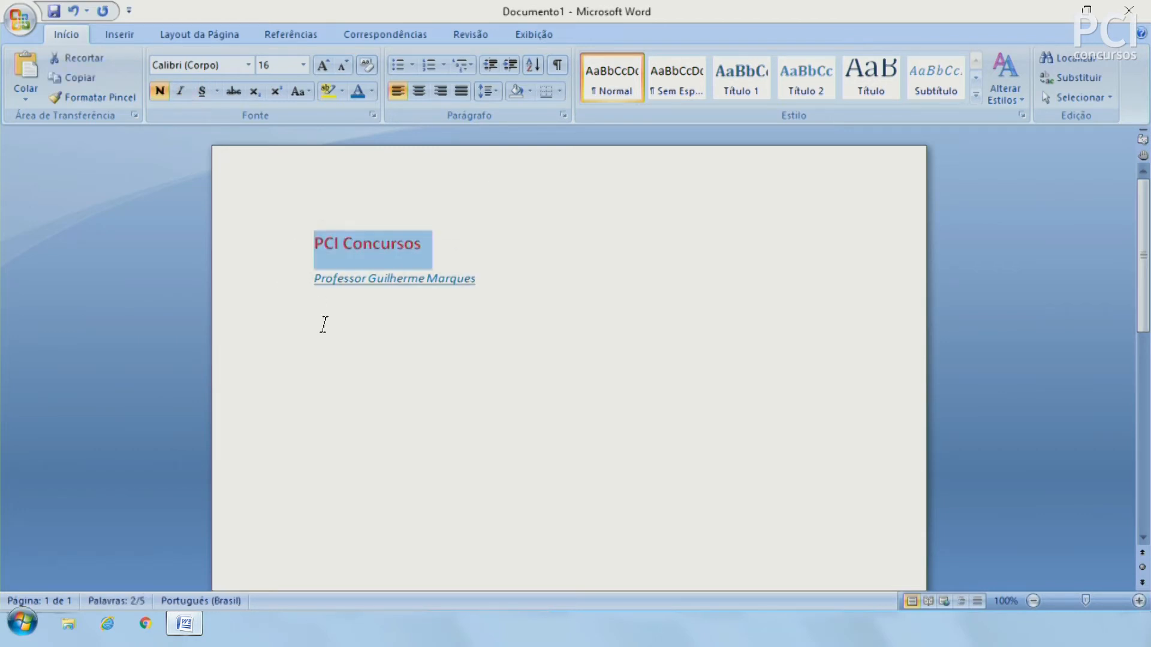
left_click(362, 344)
left_click(550, 271)
key("Return")
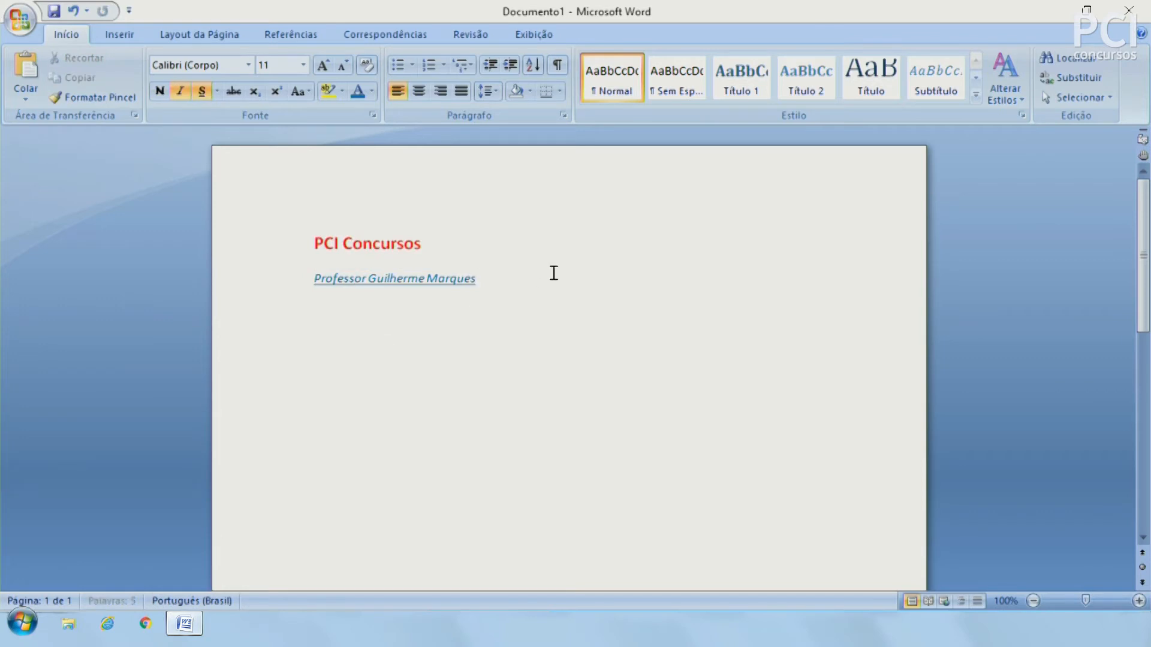
key("ctrl+v")
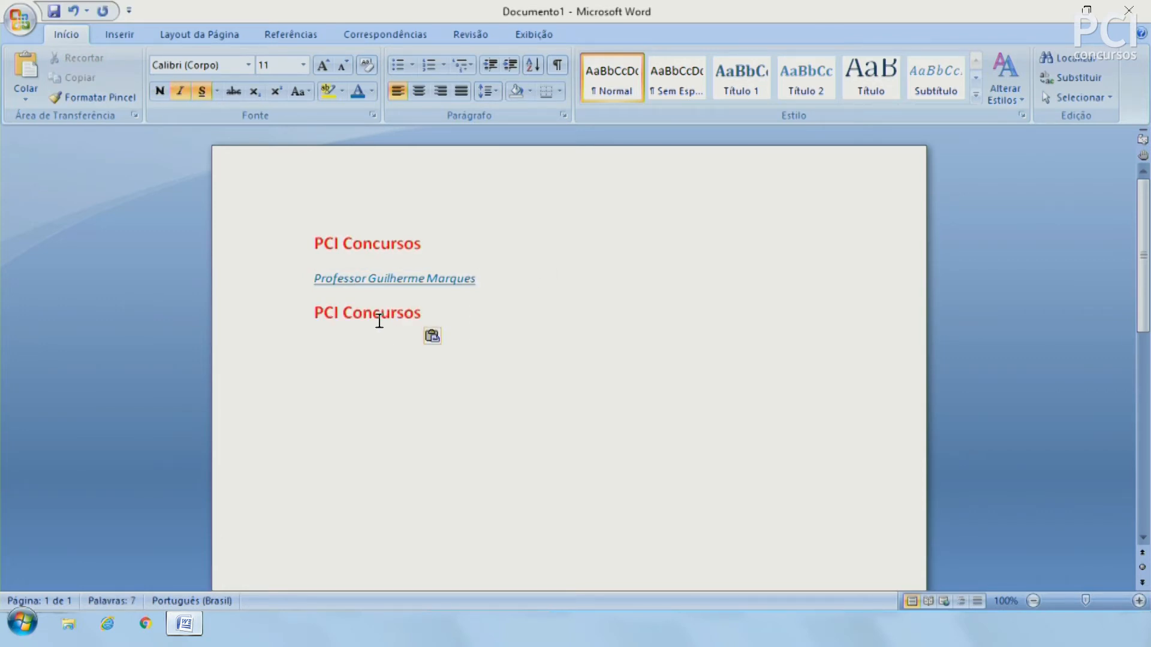
Remove bold from the lower PCI Concursos line, set its font colour to Automático and its size to 14
left_click(291, 328)
left_click(154, 95)
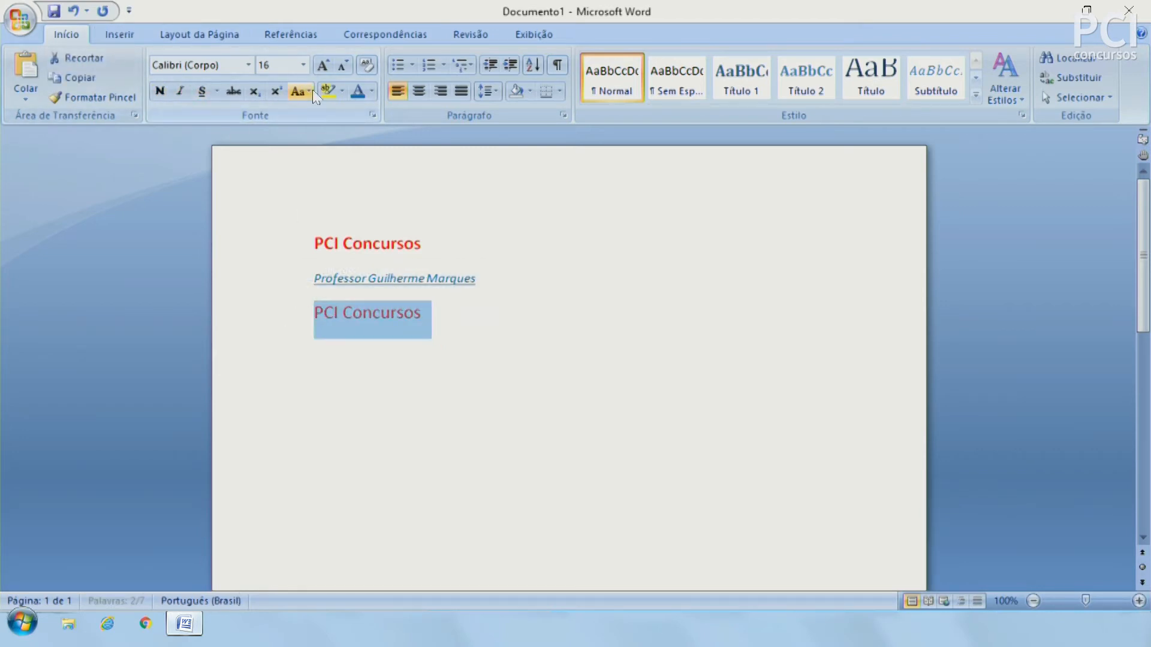
left_click(372, 91)
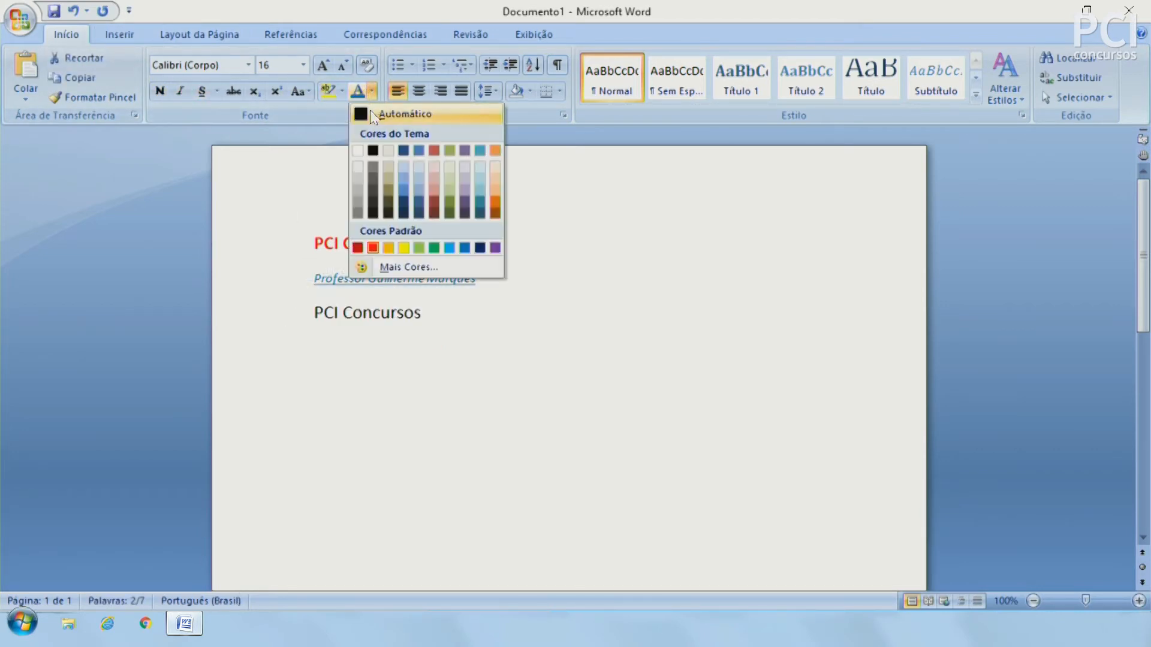
left_click(372, 113)
left_click(348, 60)
left_click(349, 60)
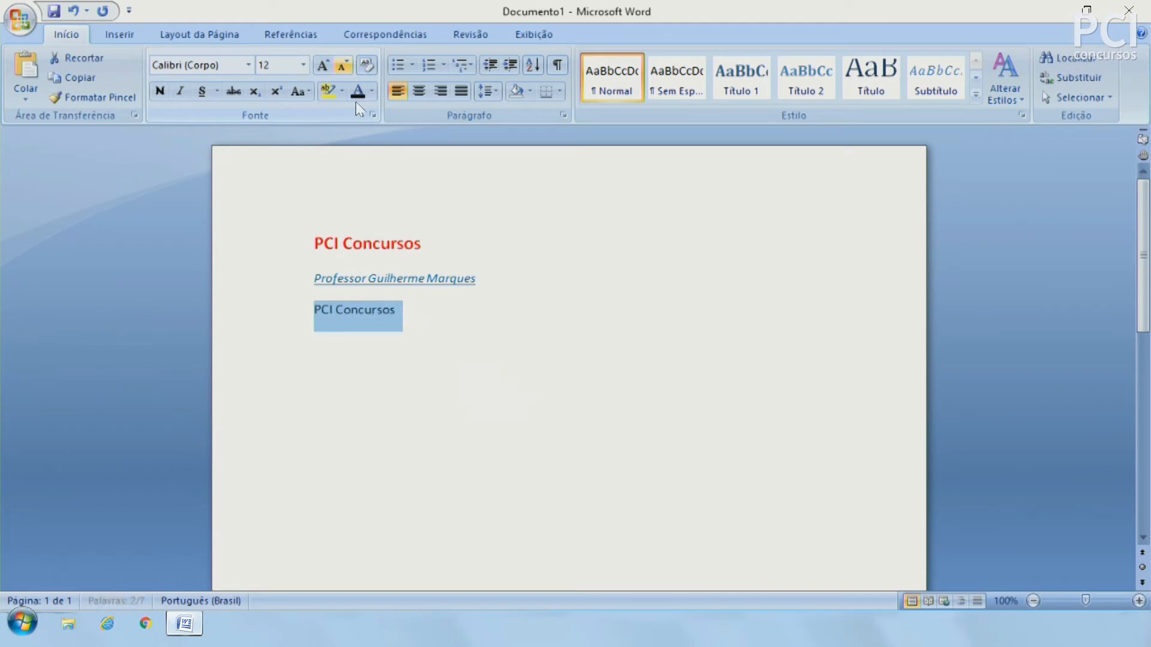
left_click(432, 339)
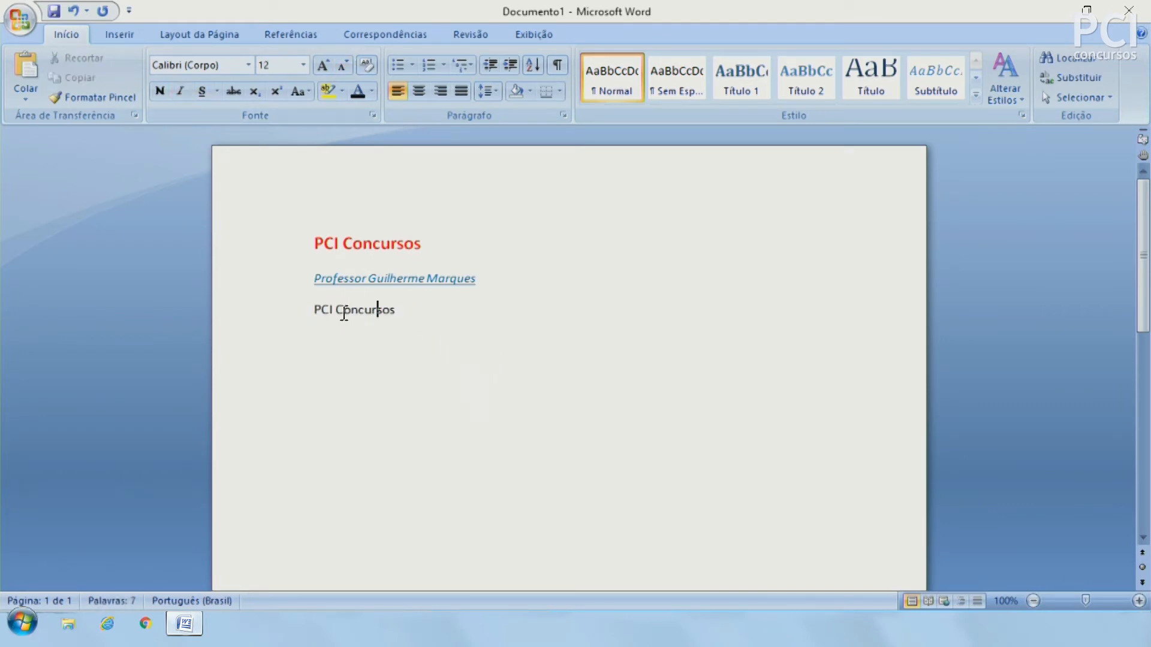
left_click(285, 318)
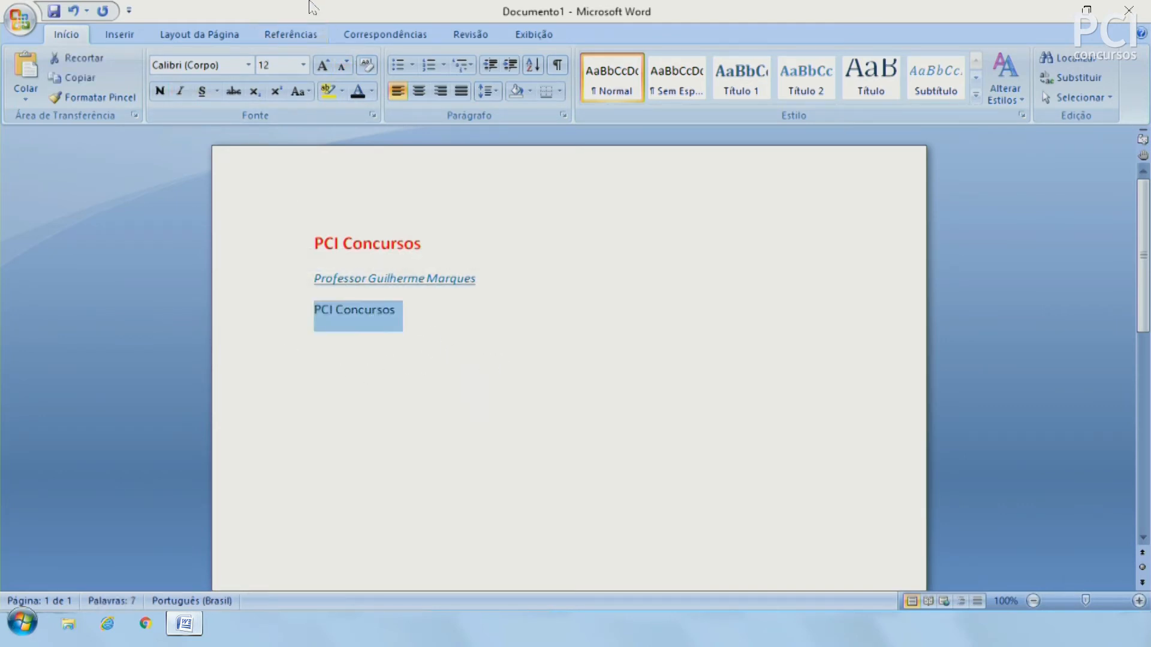
left_click(322, 65)
left_click(627, 458)
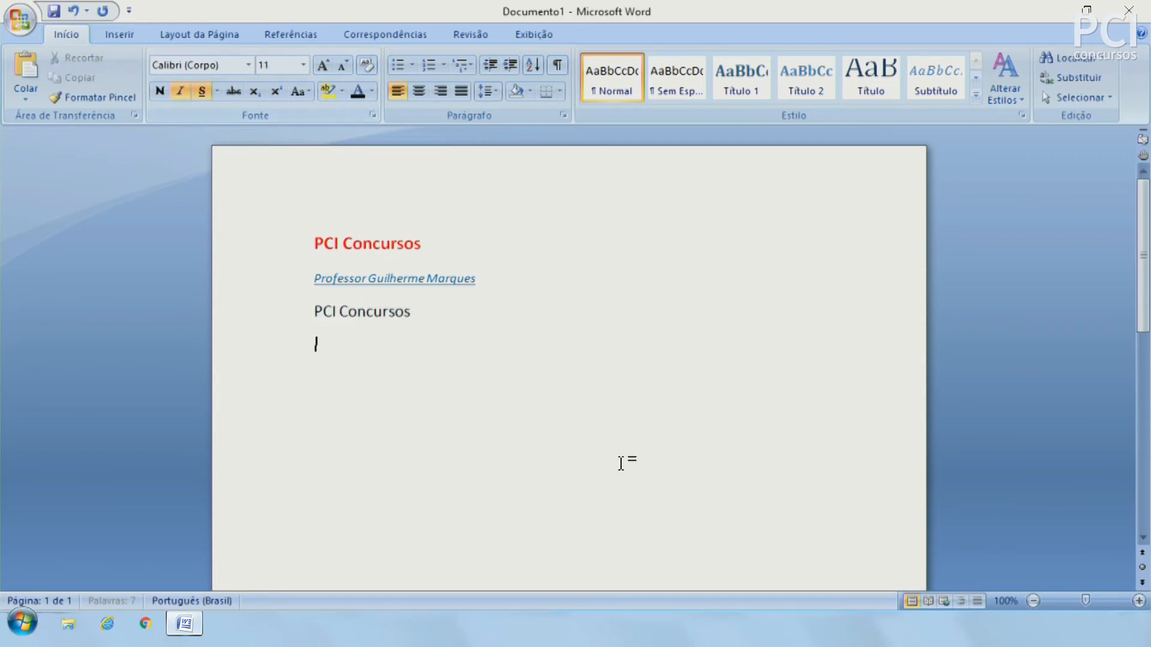
Examine the Formatar Pincel command's description and compare the plain PCI Concursos line with the red one
left_click(286, 322)
left_click(359, 328)
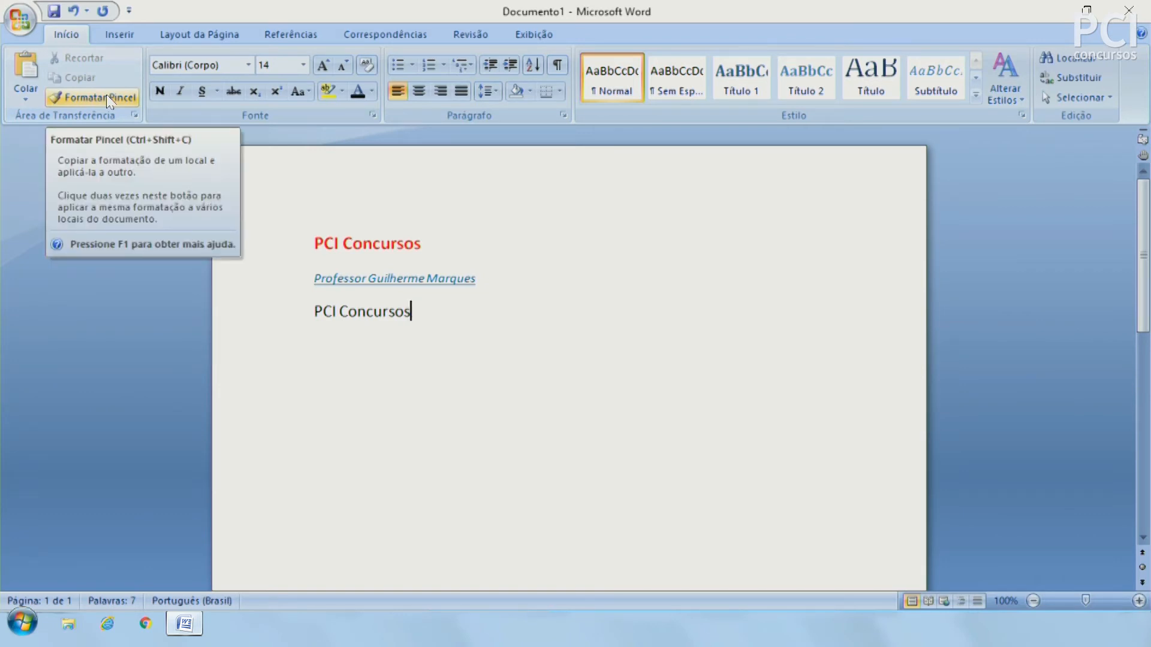
left_click(462, 367)
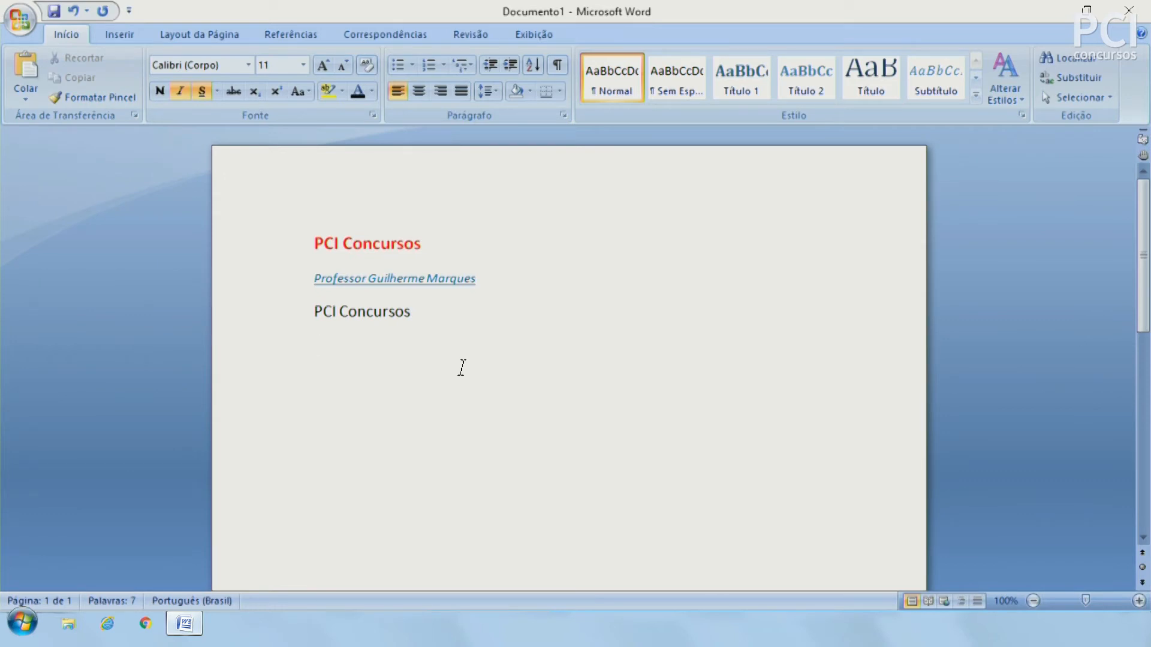
left_click_drag(434, 304, 313, 324)
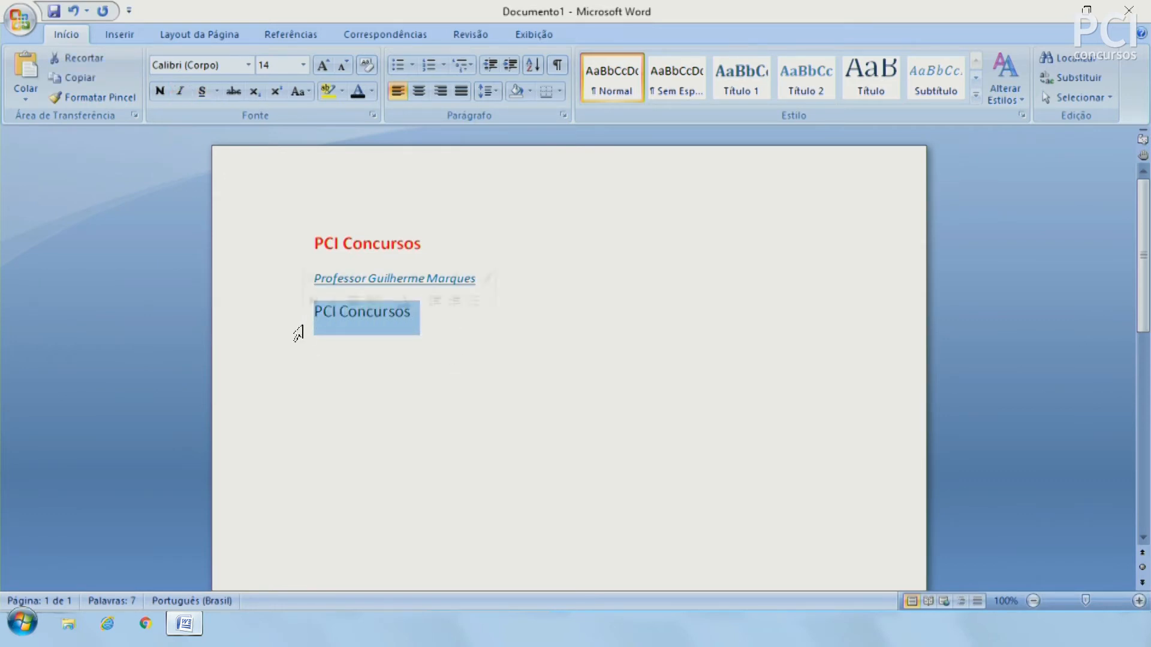
left_click_drag(315, 234, 386, 228)
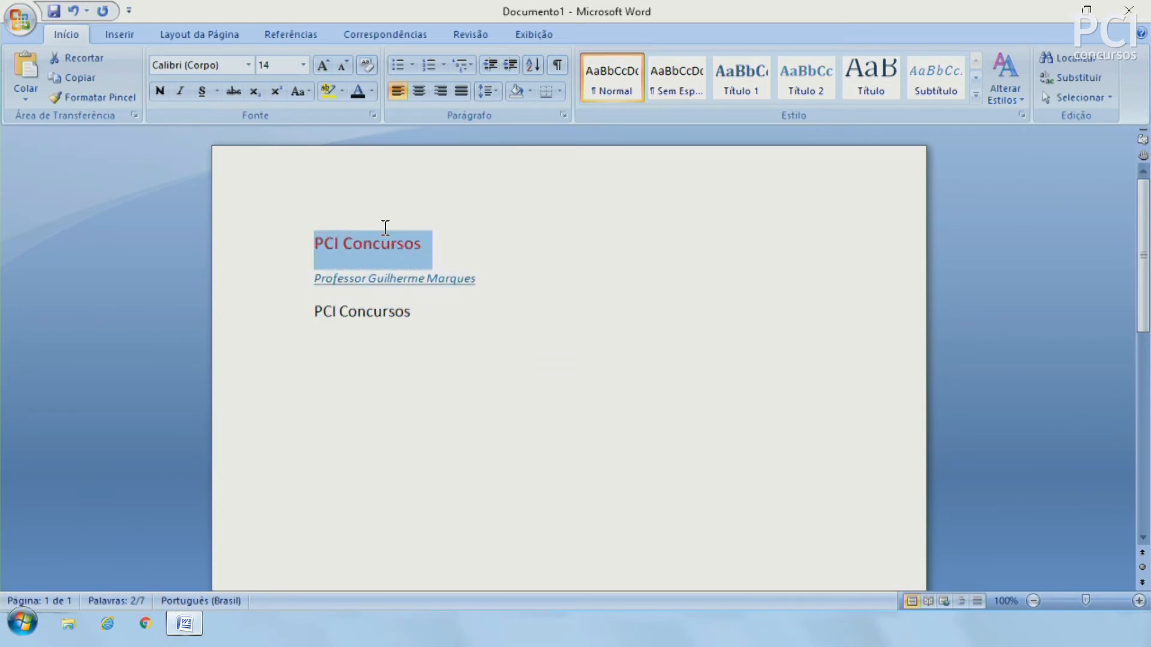
left_click(539, 234)
Manually format the lower PCI Concursos line in bold with the standard red font colour
left_click(281, 323)
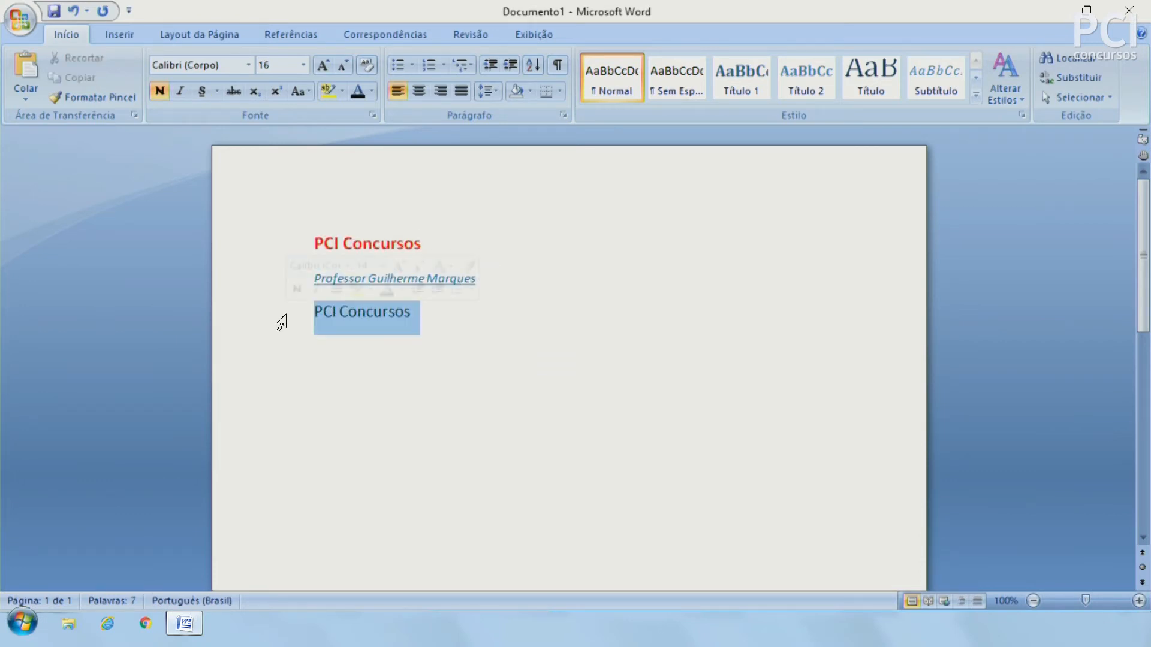
left_click(159, 91)
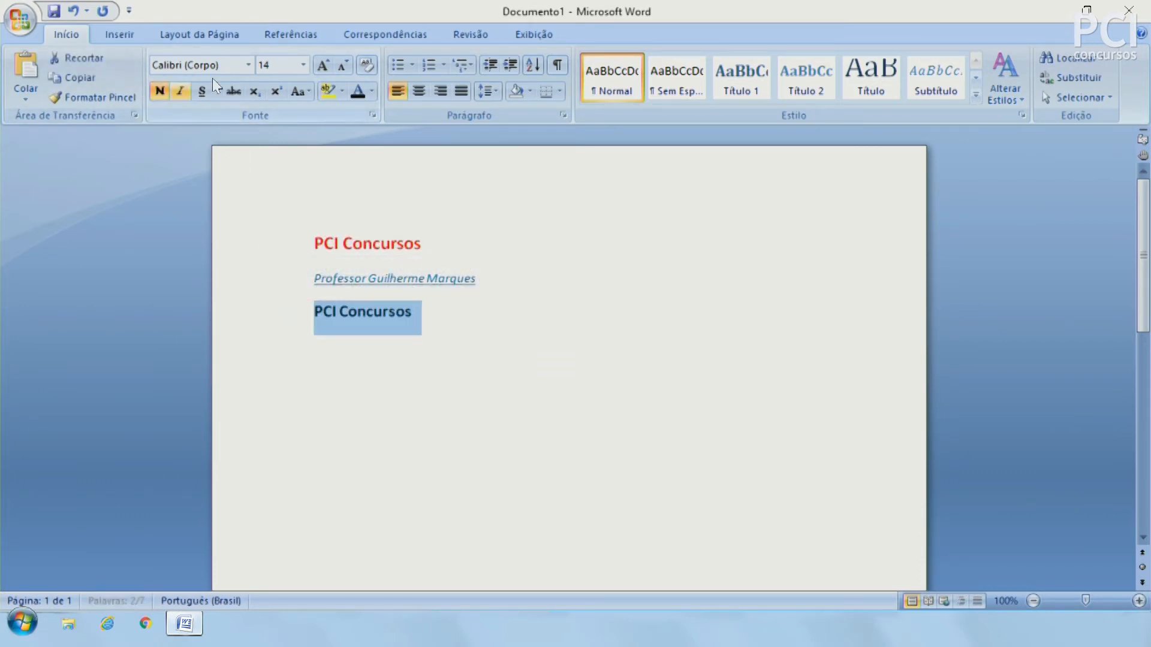
left_click(373, 93)
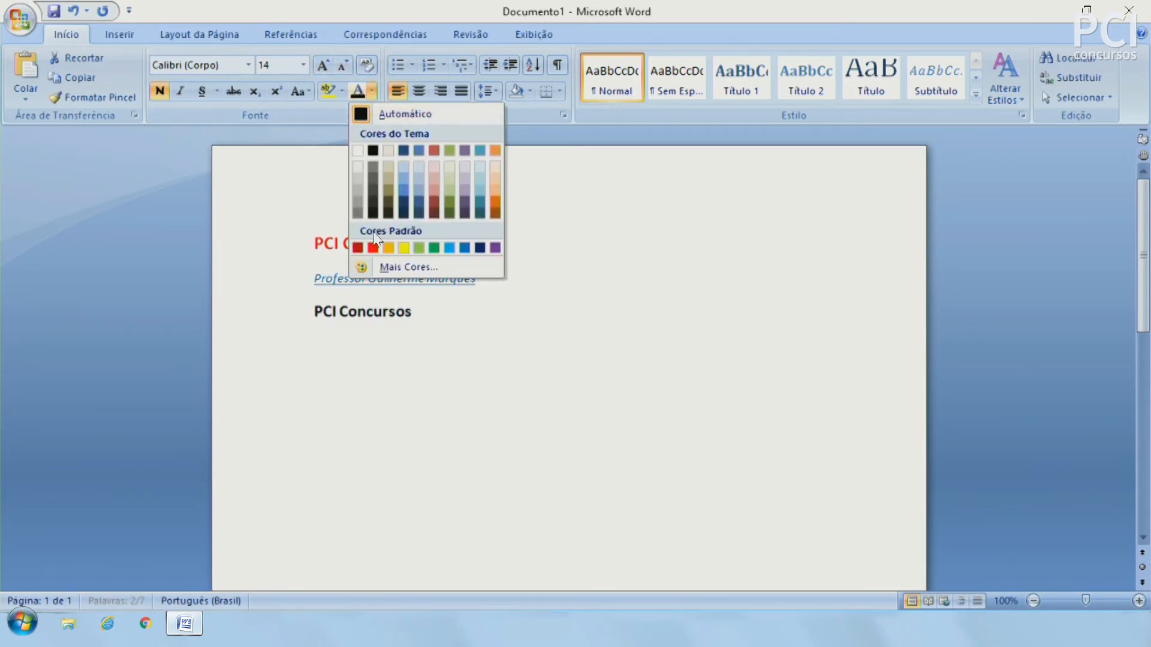
left_click(372, 248)
left_click(464, 321)
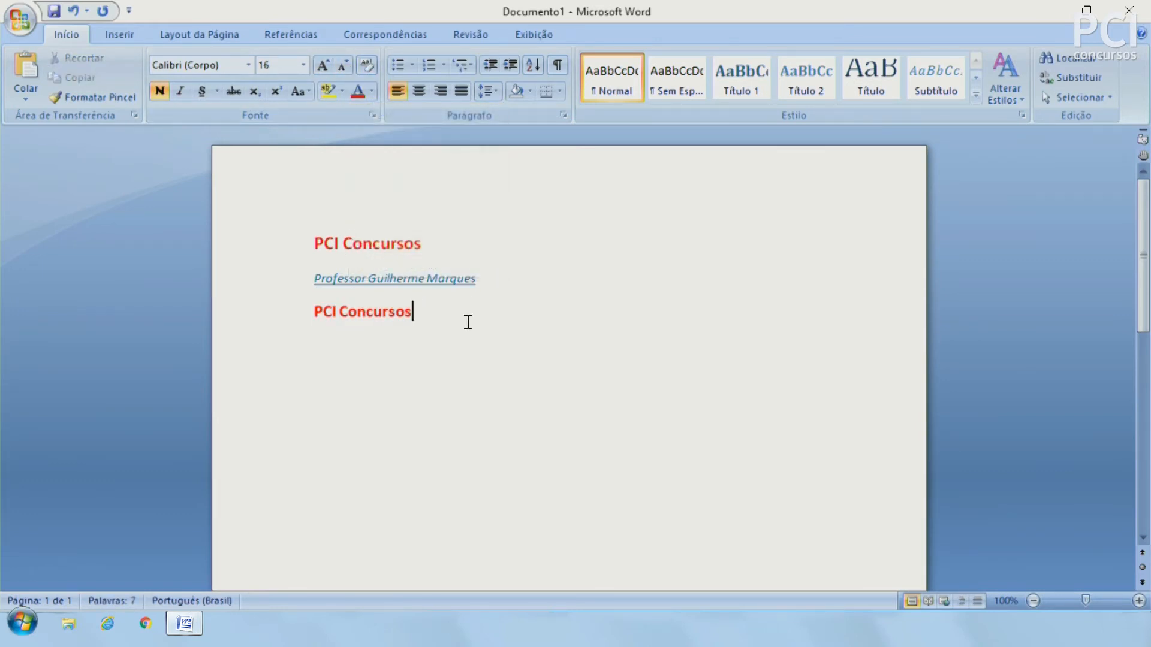
Compare the two PCI Concursos lines and enlarge the lower one to size 16 to match the original
left_click(425, 243)
left_click(419, 312)
left_click(437, 236)
left_click(265, 281)
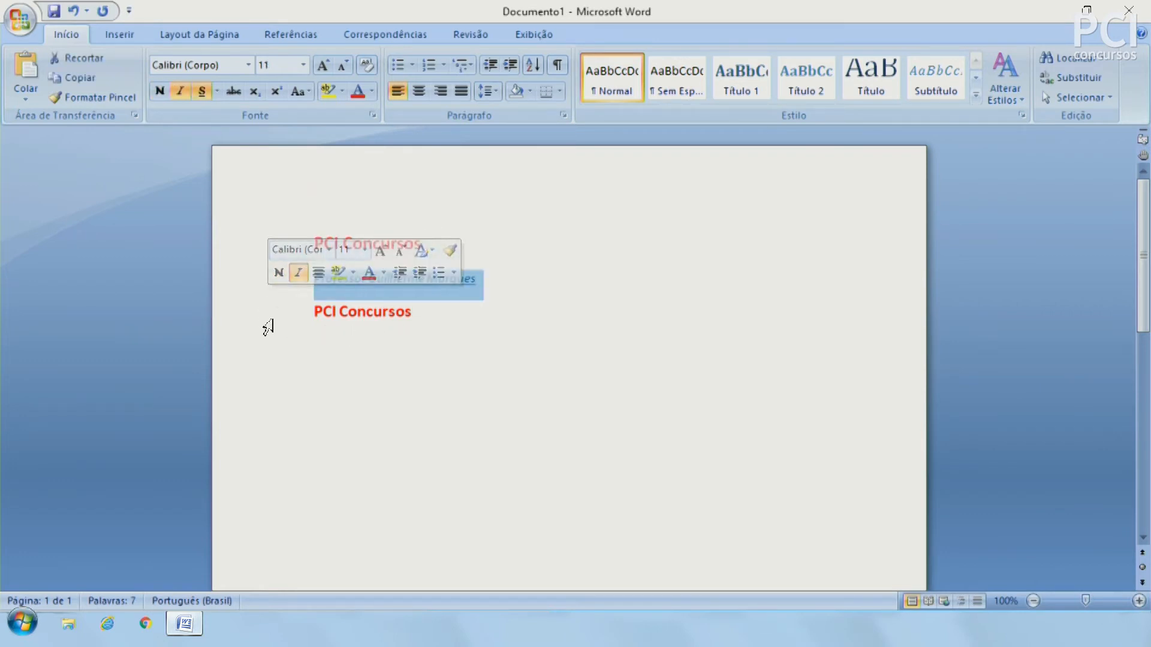
left_click(268, 314)
left_click(322, 64)
left_click(640, 269)
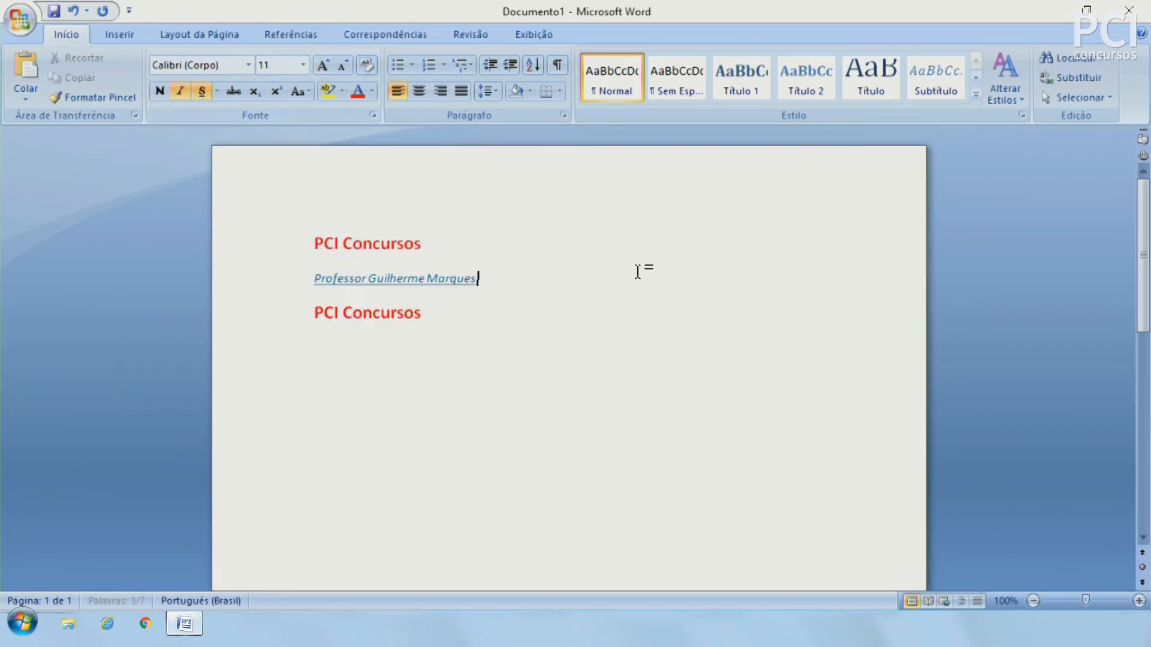
left_click(408, 240)
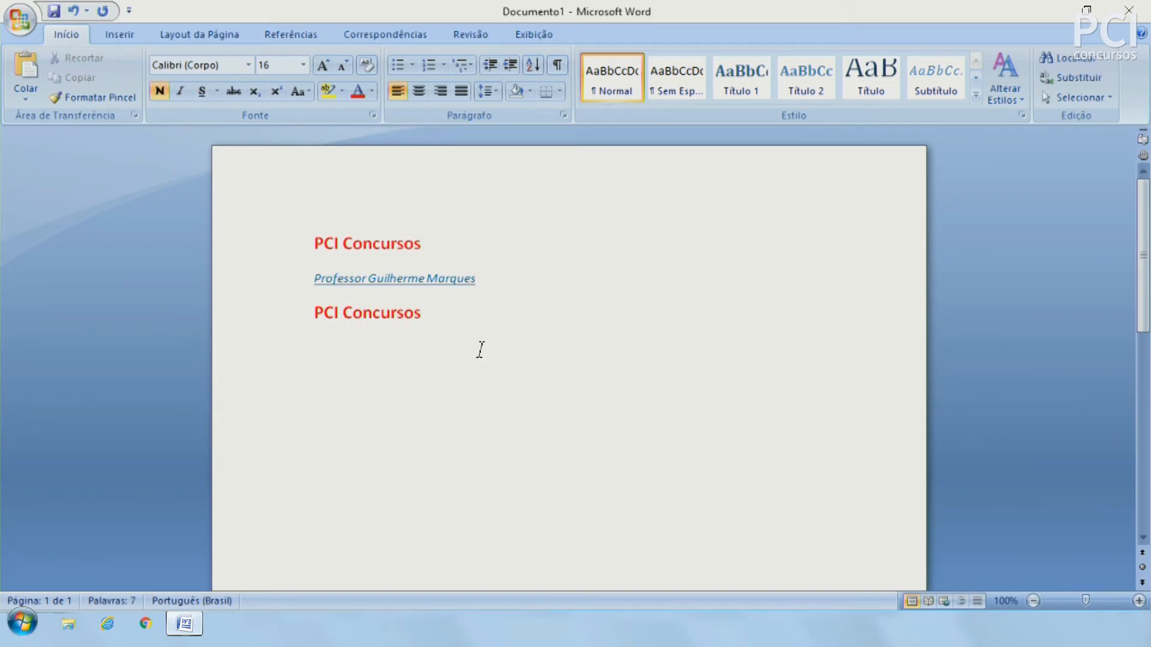
Undo the manual bold, red colour and size changes on the lower PCI Concursos line
key("ctrl+z")
key("ctrl+z")
key("ctrl+z")
key("ctrl+z")
key("ctrl+z")
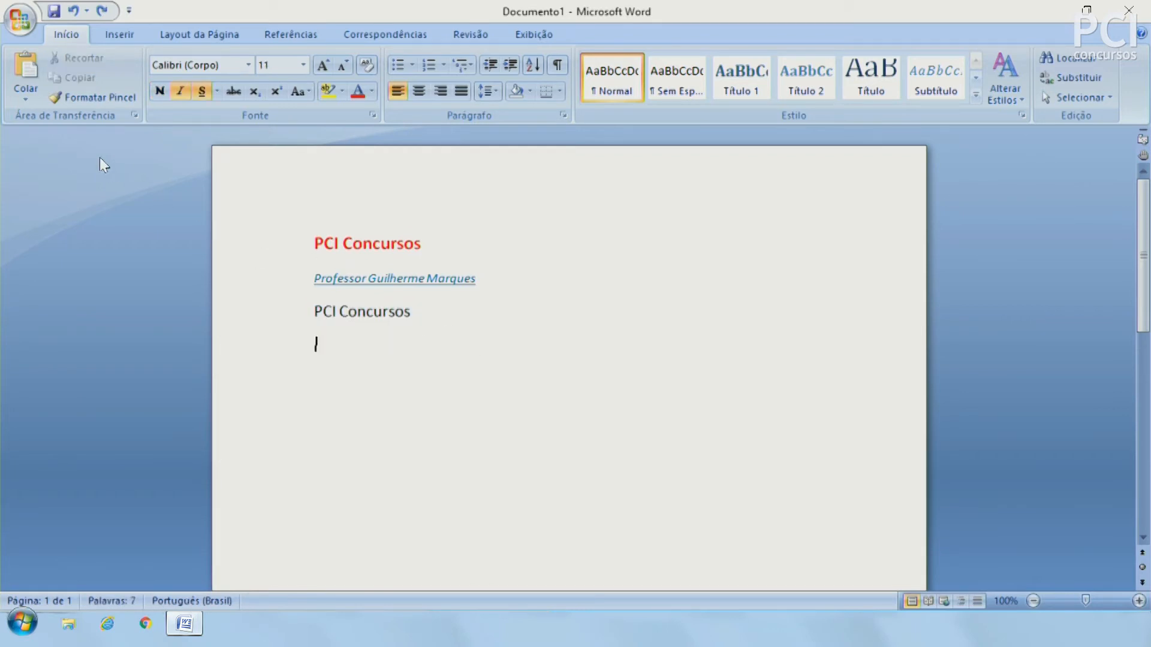
Copy the red PCI Concursos line's formatting onto the whole lower line with Formatar Pincel and undo it
left_click(60, 98)
left_click(281, 253)
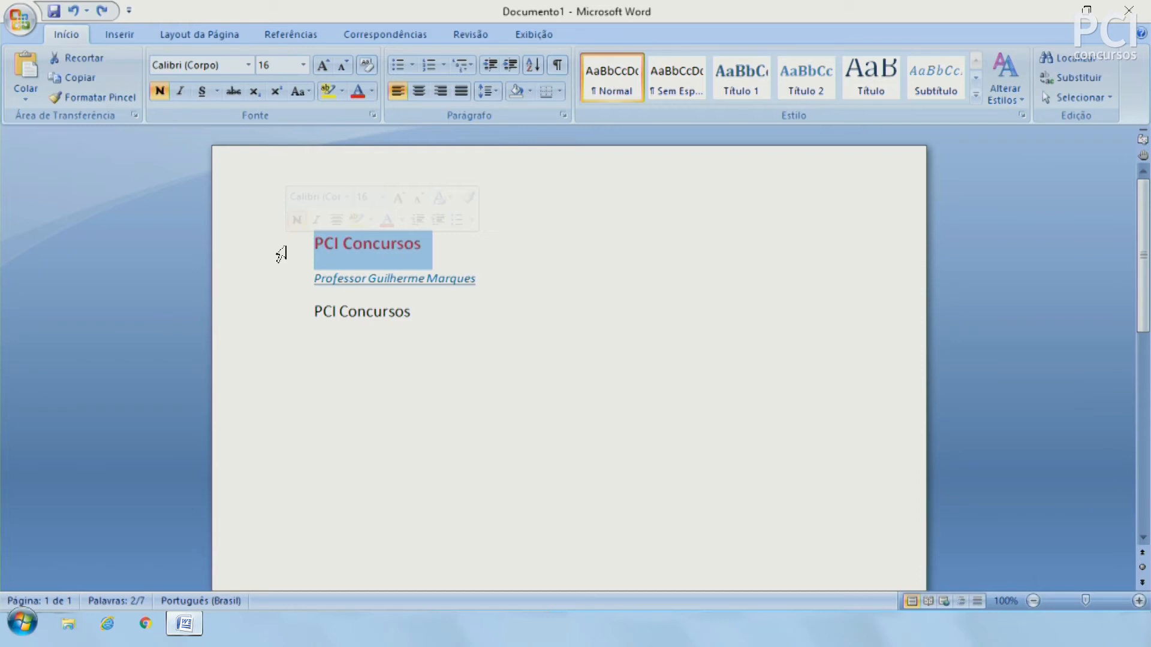
left_click(80, 96)
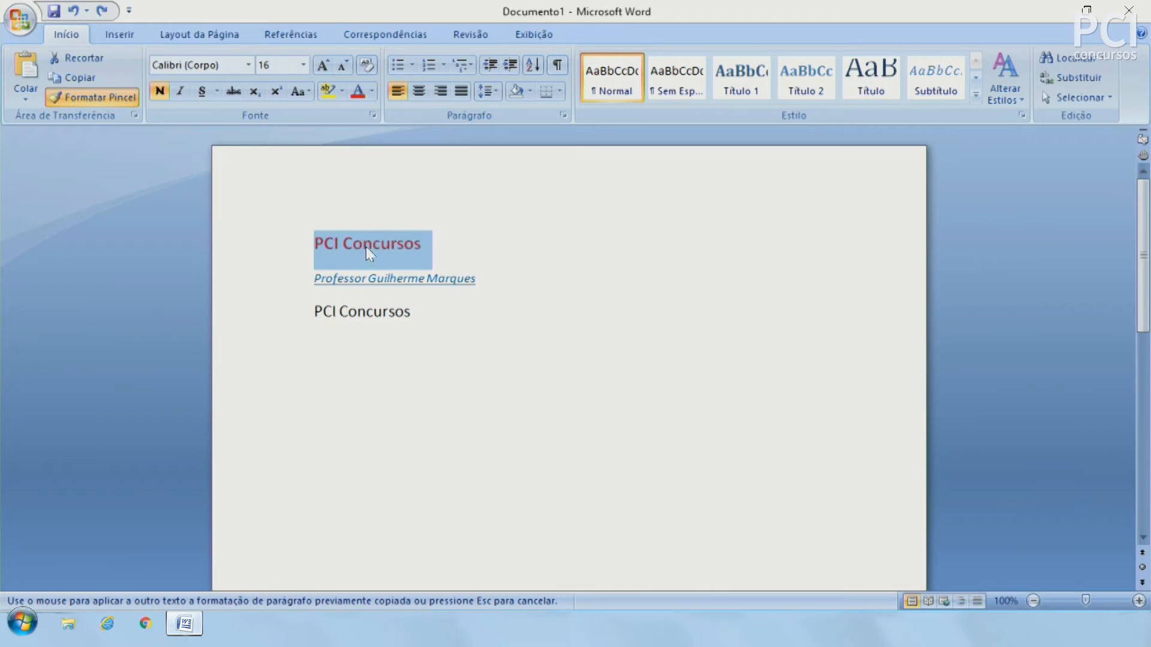
left_click_drag(420, 322, 304, 329)
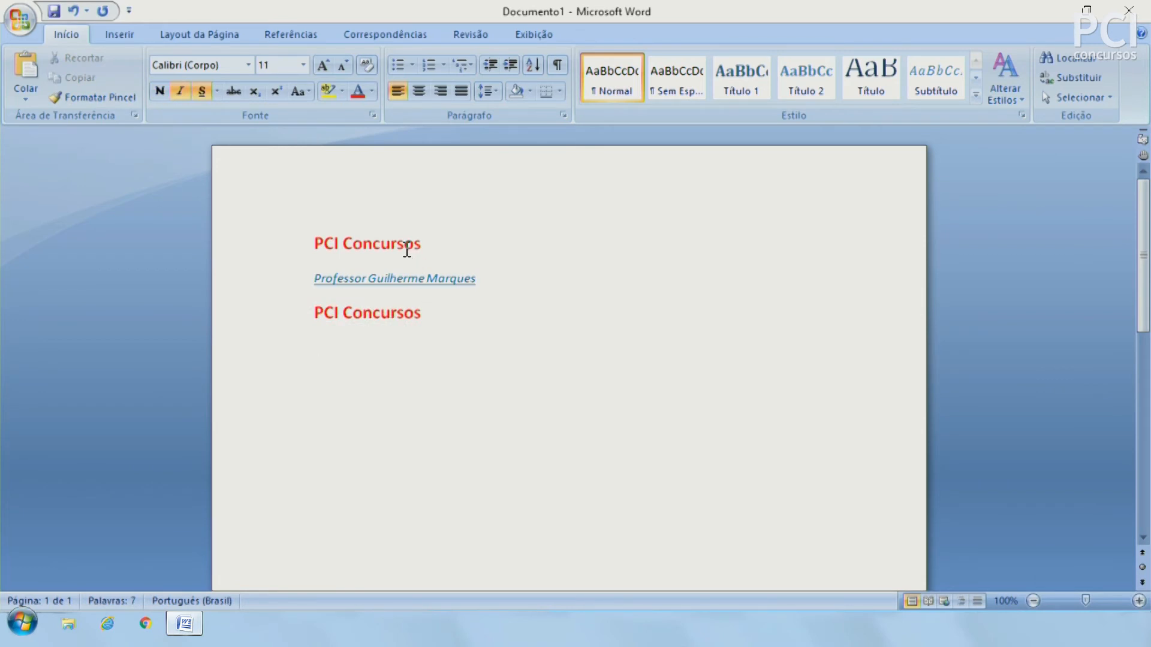
key("ctrl+z")
Apply the red line's formatting with Formatar Pincel to only the letters "Concu" in the lower PCI Concursos line
left_click(287, 243)
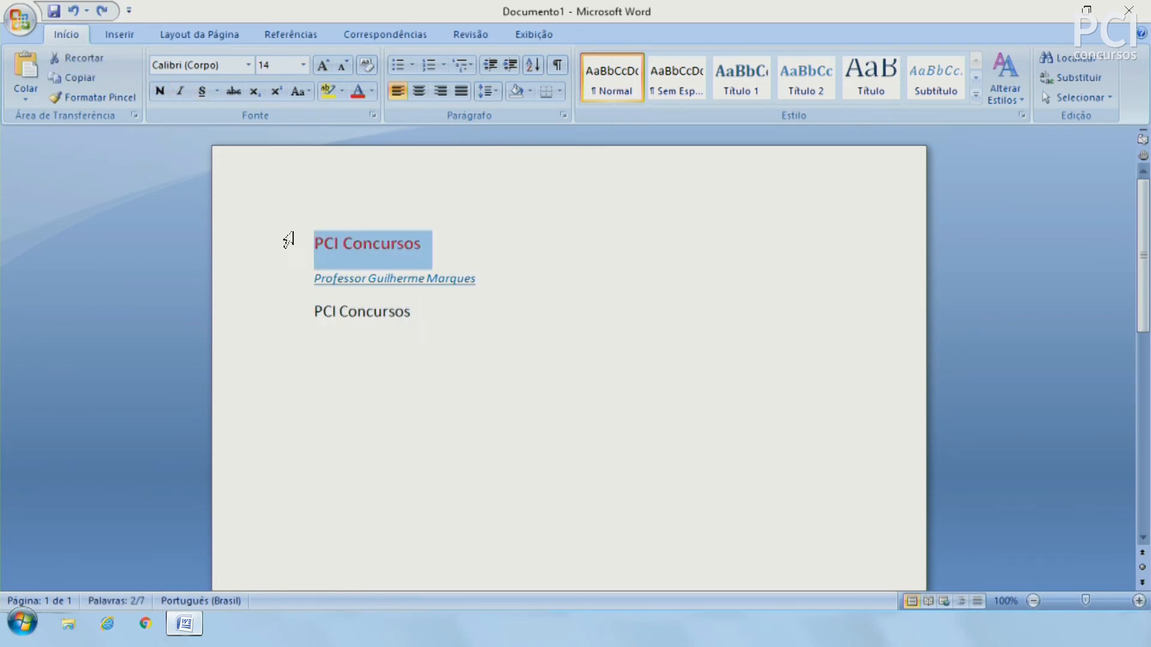
left_click(72, 97)
left_click_drag(340, 311, 387, 311)
left_click(574, 375)
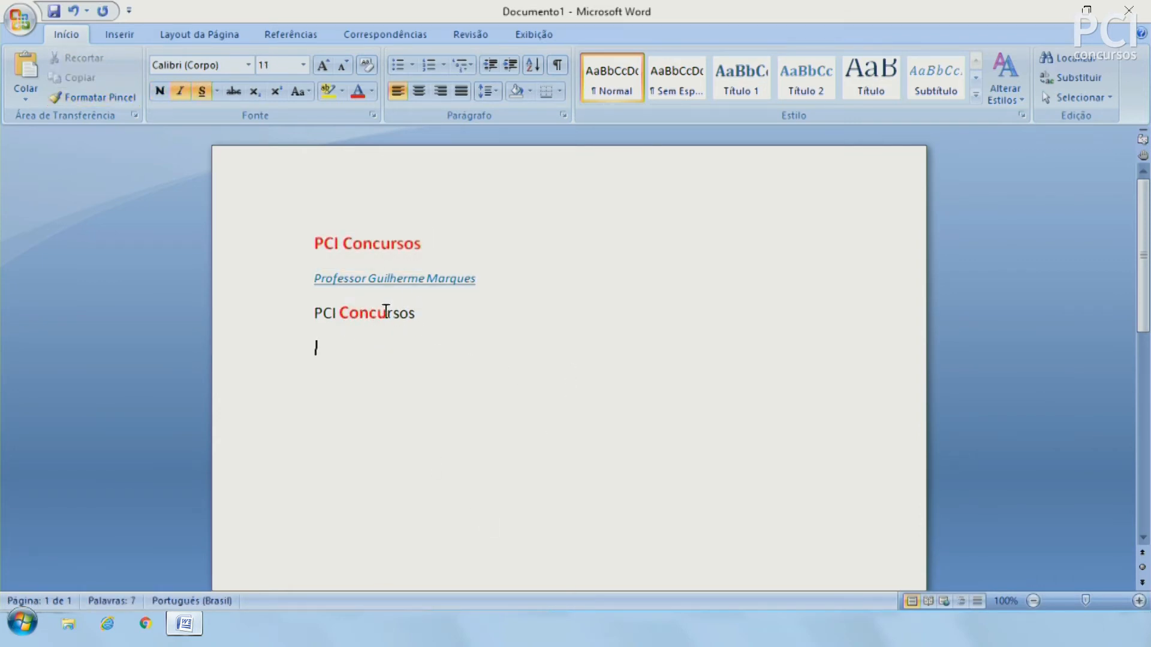
left_click_drag(354, 244, 391, 244)
left_click(412, 245)
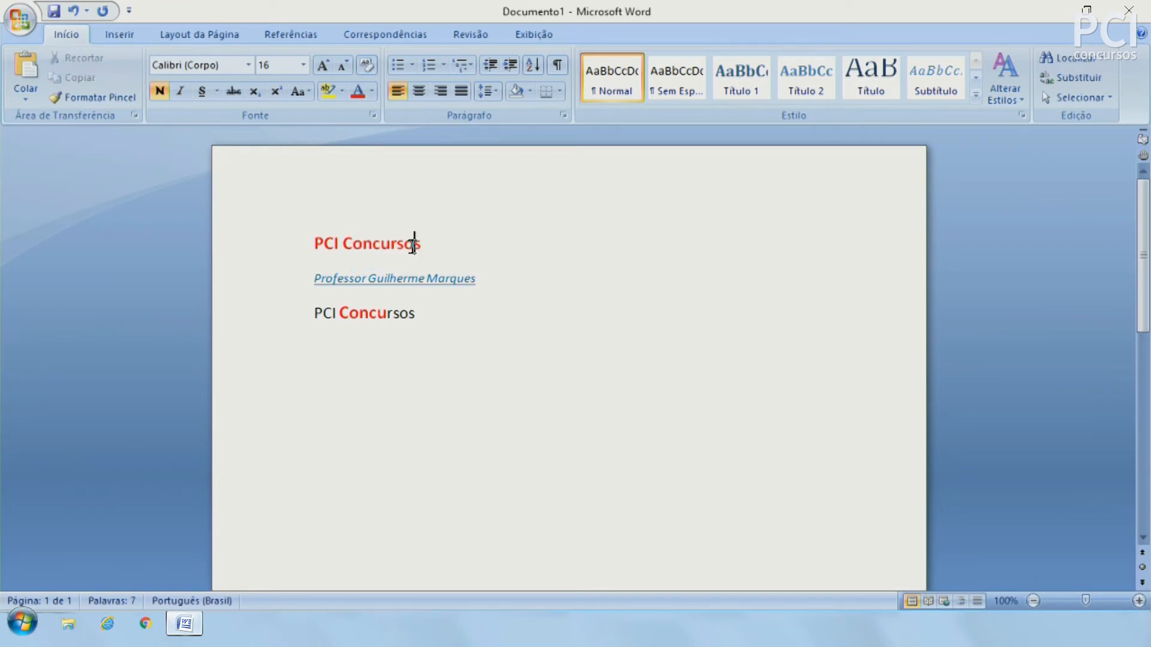
Undo the partial formatting of the letters "Concu" in the lower line
left_click(469, 364)
key("ctrl+z")
left_click(469, 364)
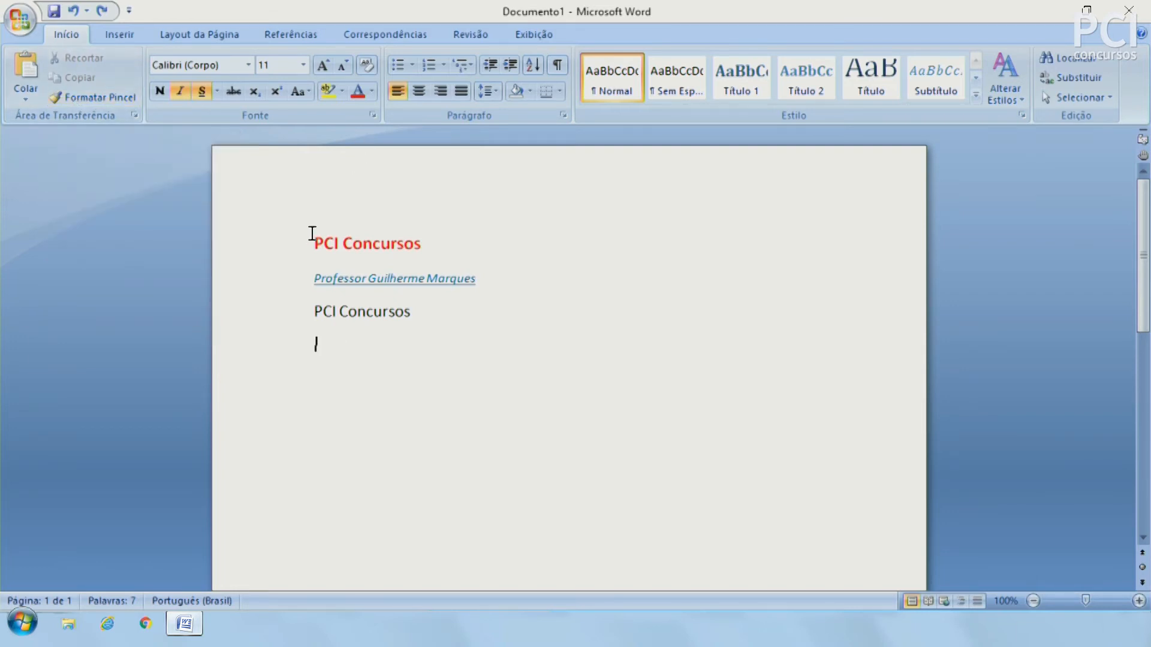
Keep Formatar Pincel active to apply the red formatting to the lower PCI Concursos line and three fragments of the professor line, then exit it
left_click(285, 251)
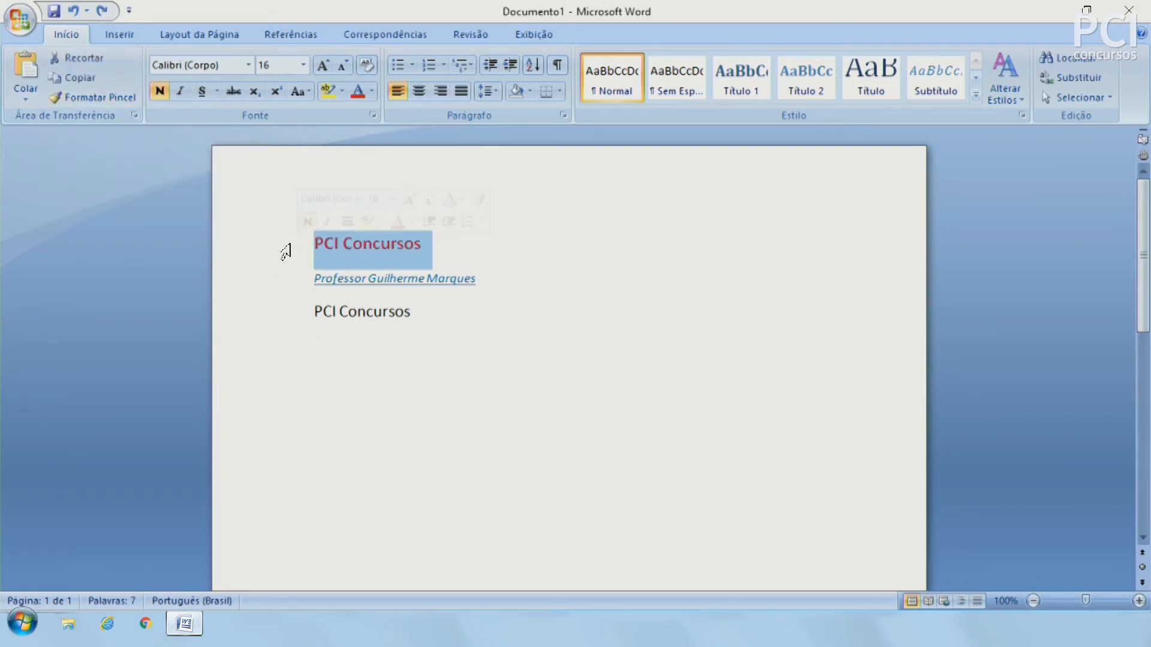
left_click(90, 98)
left_click_drag(314, 312, 359, 314)
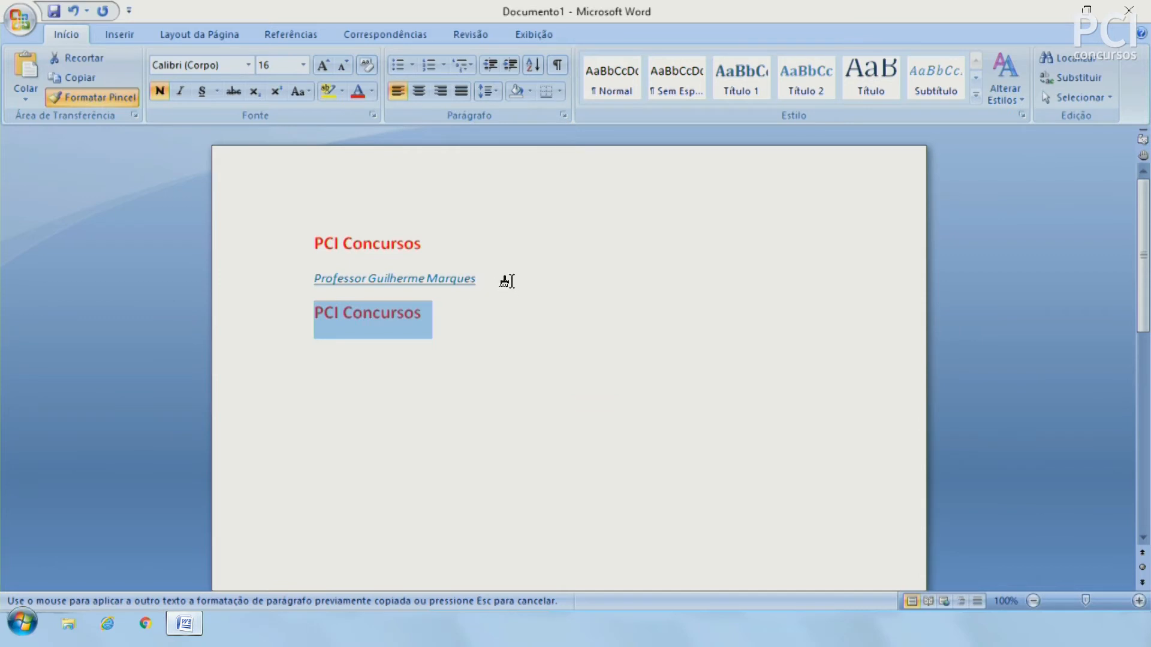
left_click_drag(336, 279, 484, 284)
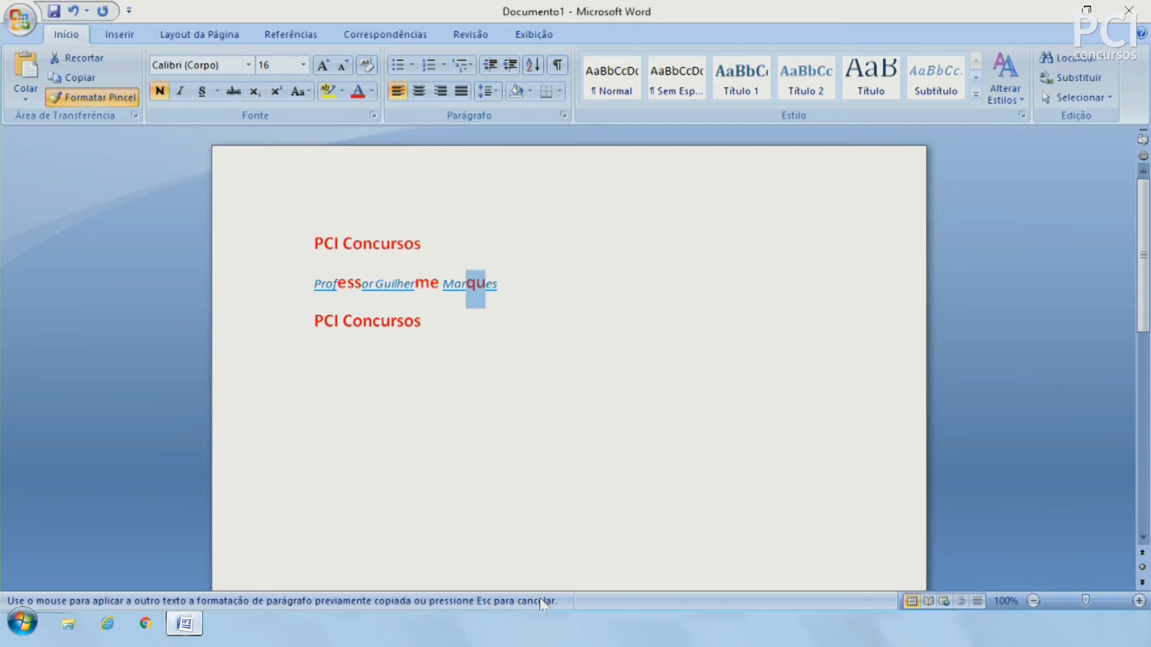
key("Escape")
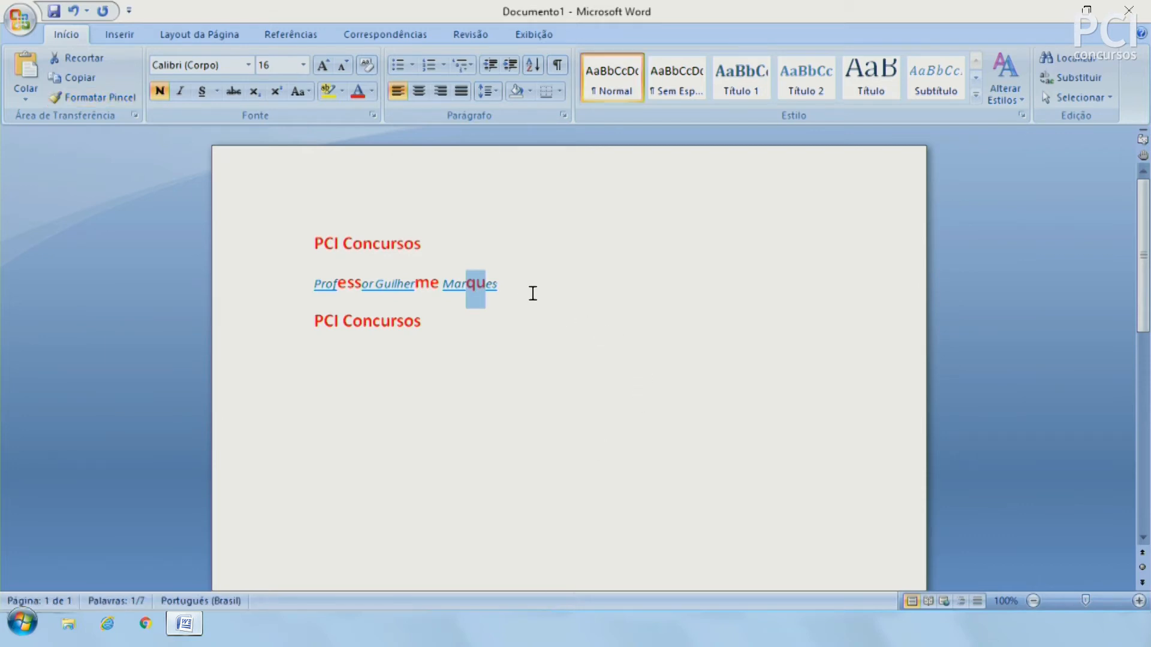
left_click(532, 293)
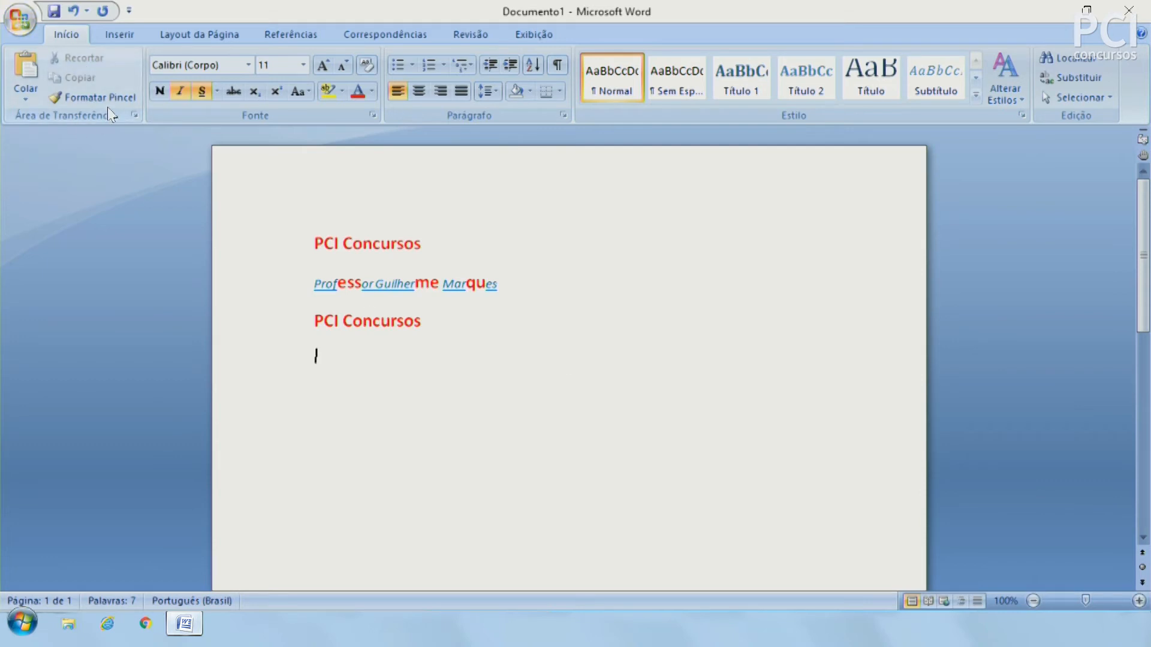
Undo all the Formatar Pincel changes on the professor line and the lower PCI Concursos line
key("ctrl+z")
key("ctrl+z")
key("ctrl+z")
key("ctrl+z")
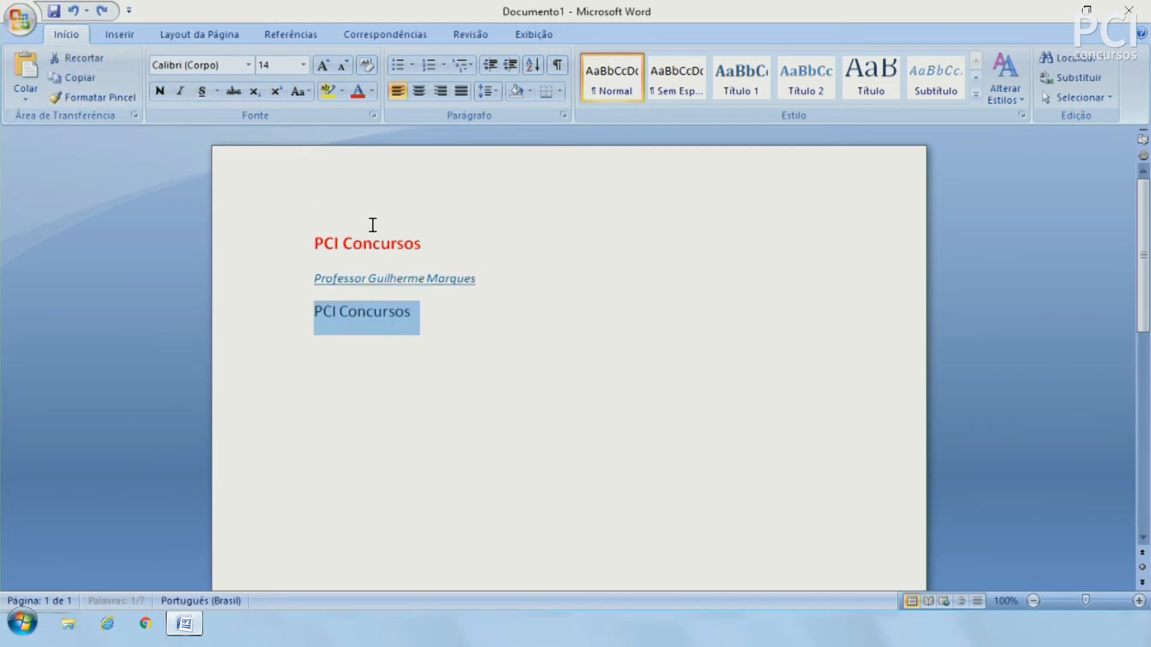
left_click(631, 387)
Copy the red PCI Concursos line's formatting to the entire professor line and the lower PCI Concursos line with Formatar Pincel
left_click(239, 246)
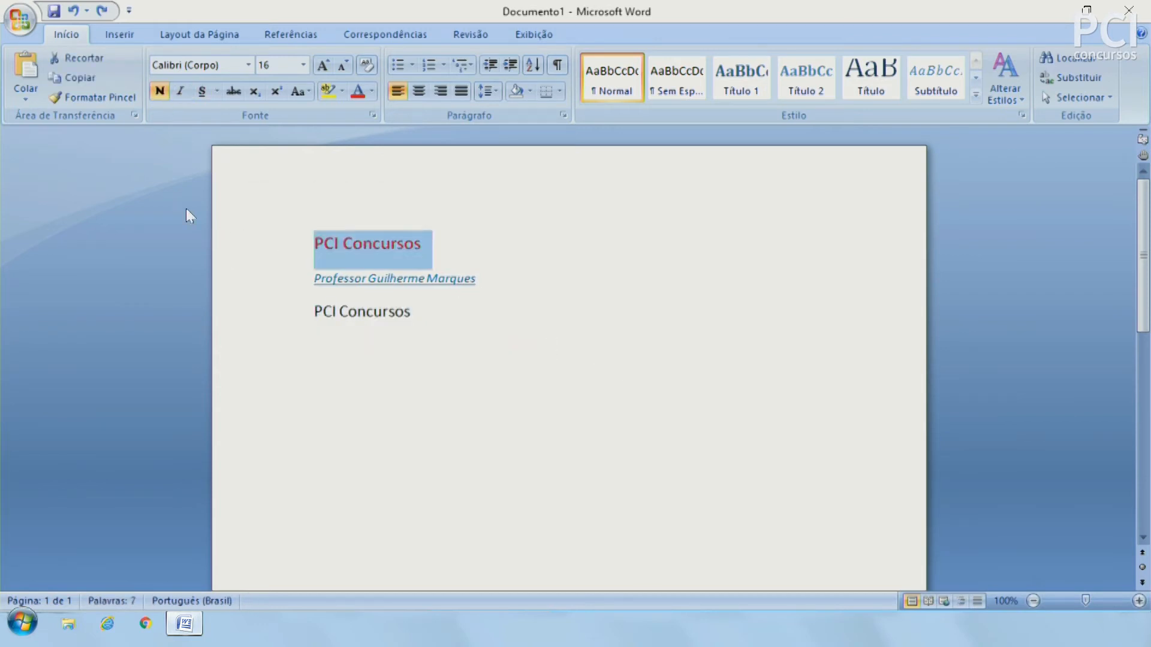
left_click(84, 98)
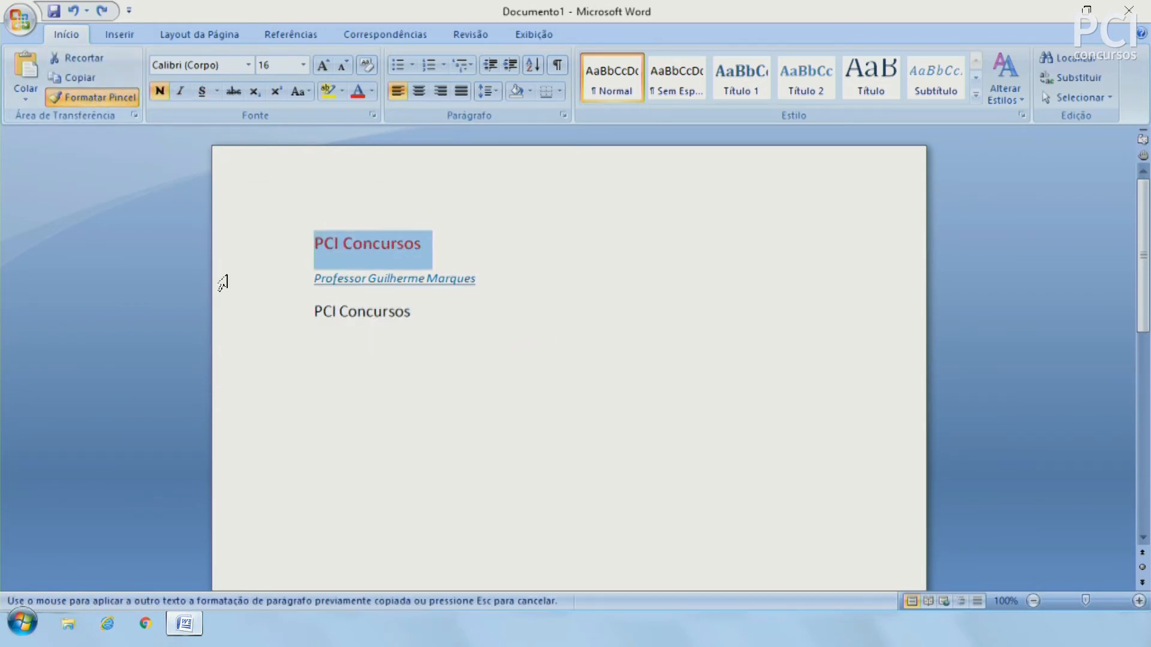
left_click(300, 278)
left_click(104, 100)
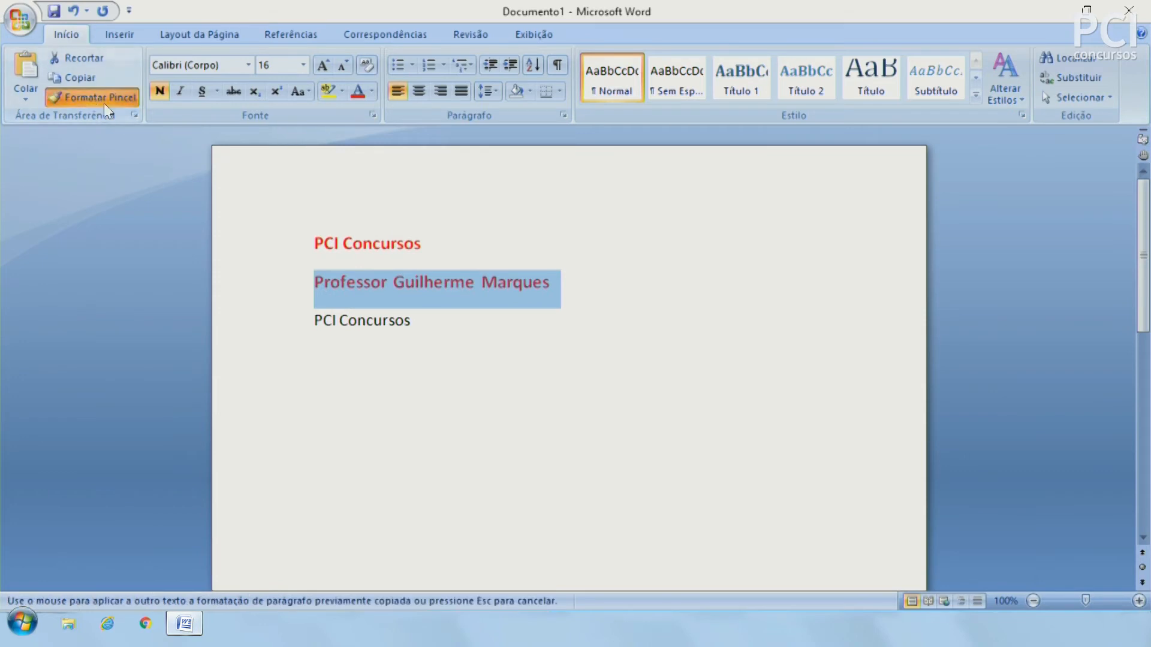
left_click(289, 323)
left_click(89, 97)
left_click(352, 380)
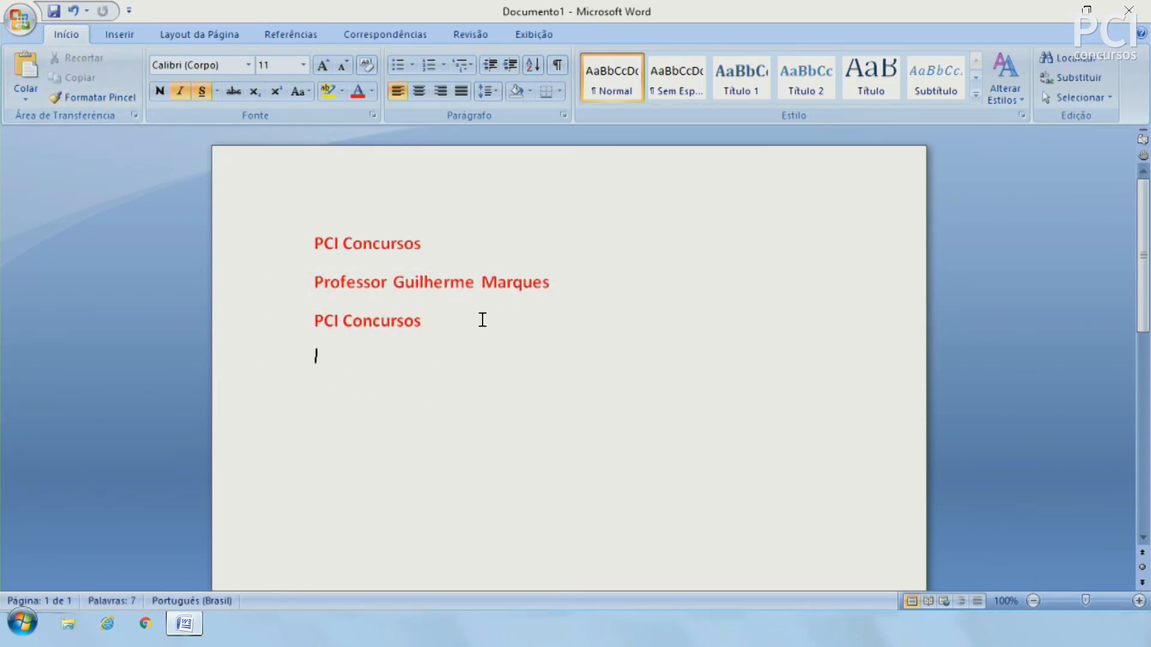
Undo the Formatar Pincel changes on the professor line and the lower PCI Concursos line
key("ctrl+z")
key("ctrl+z")
key("ctrl+z")
Copy the professor line's formatting to the empty last line with Formatar Pincel, and clear the formatting there
left_click(99, 102)
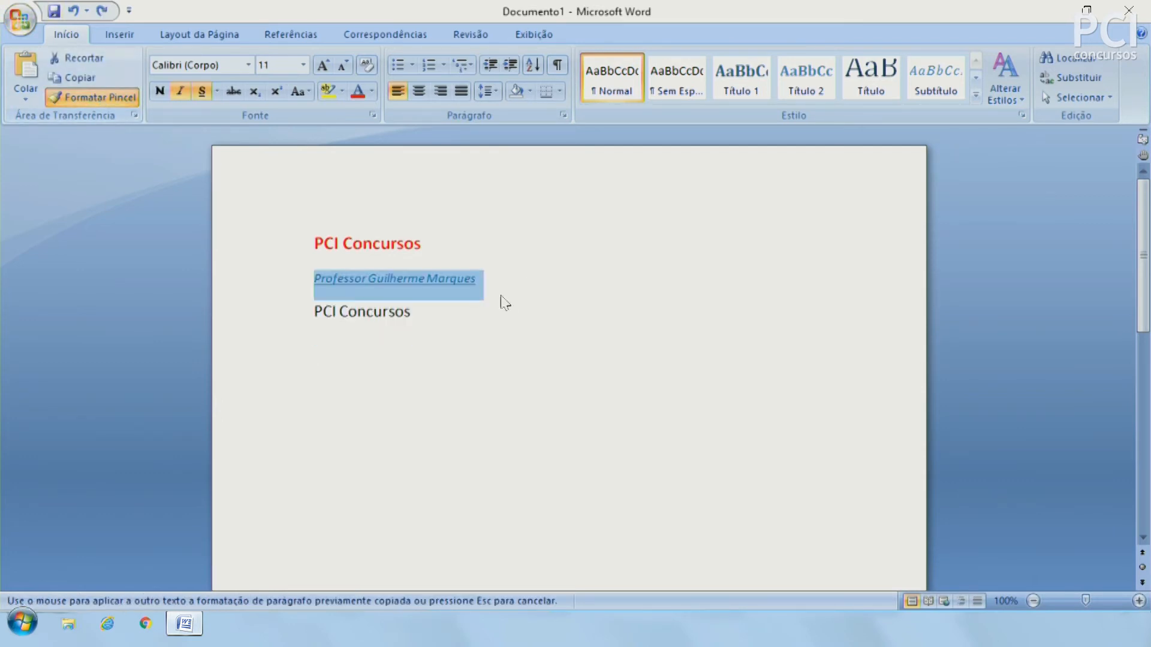
left_click(499, 503)
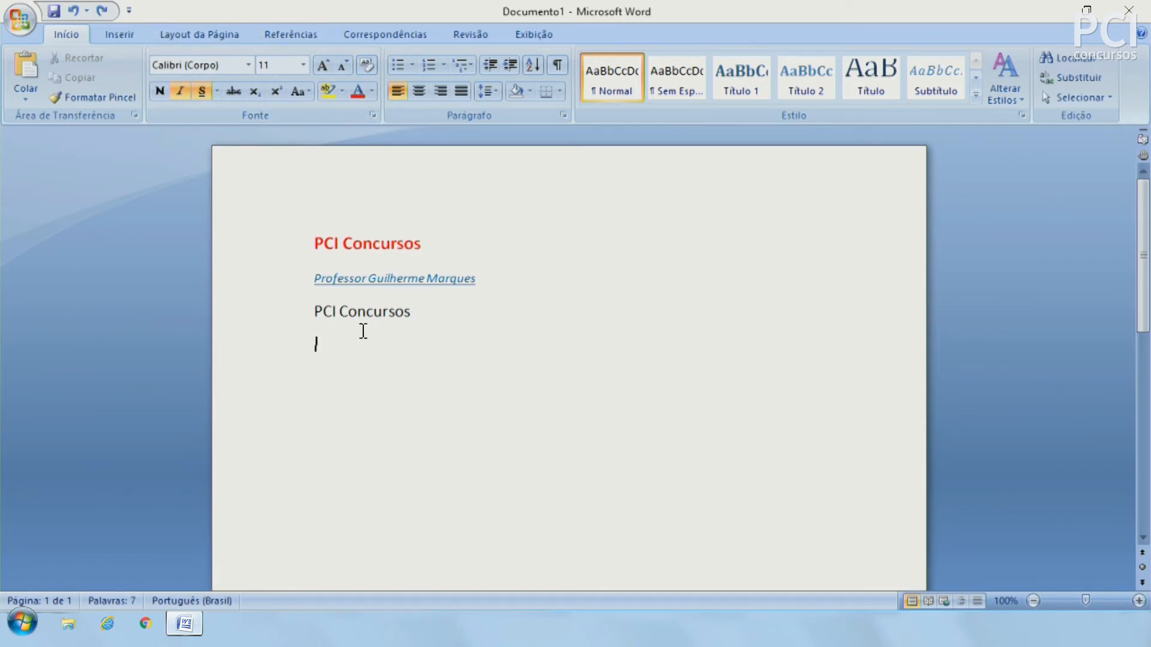
left_click(368, 64)
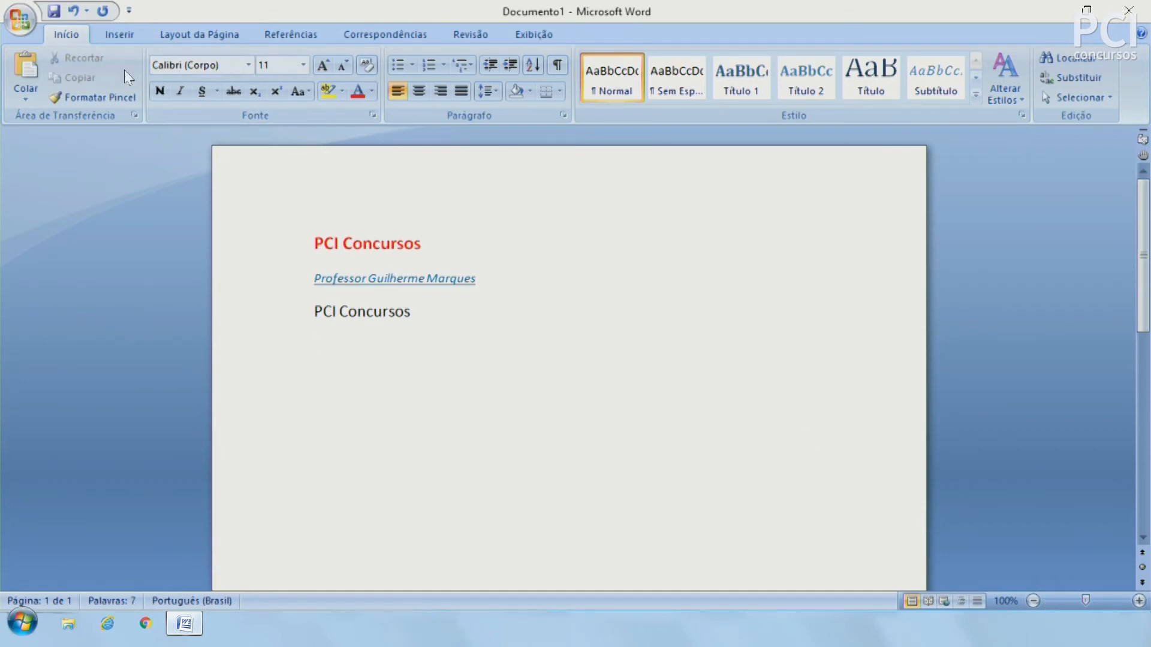
Change the font of the entire professor line to Arial
left_click_drag(1086, 603, 1089, 601)
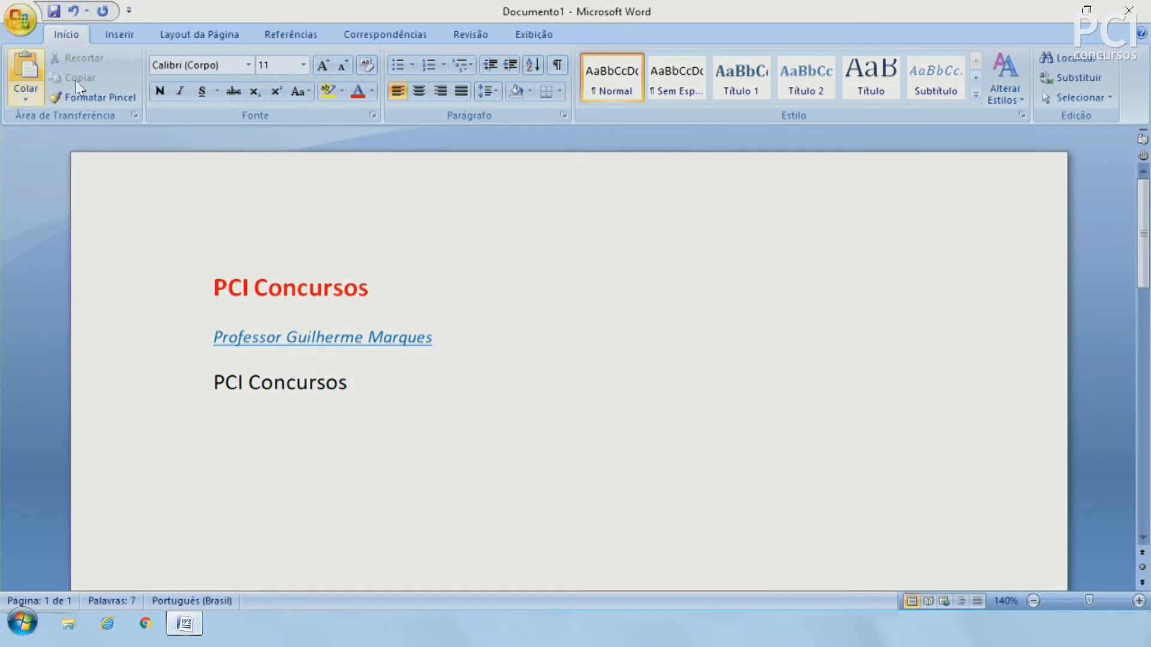
left_click(173, 65)
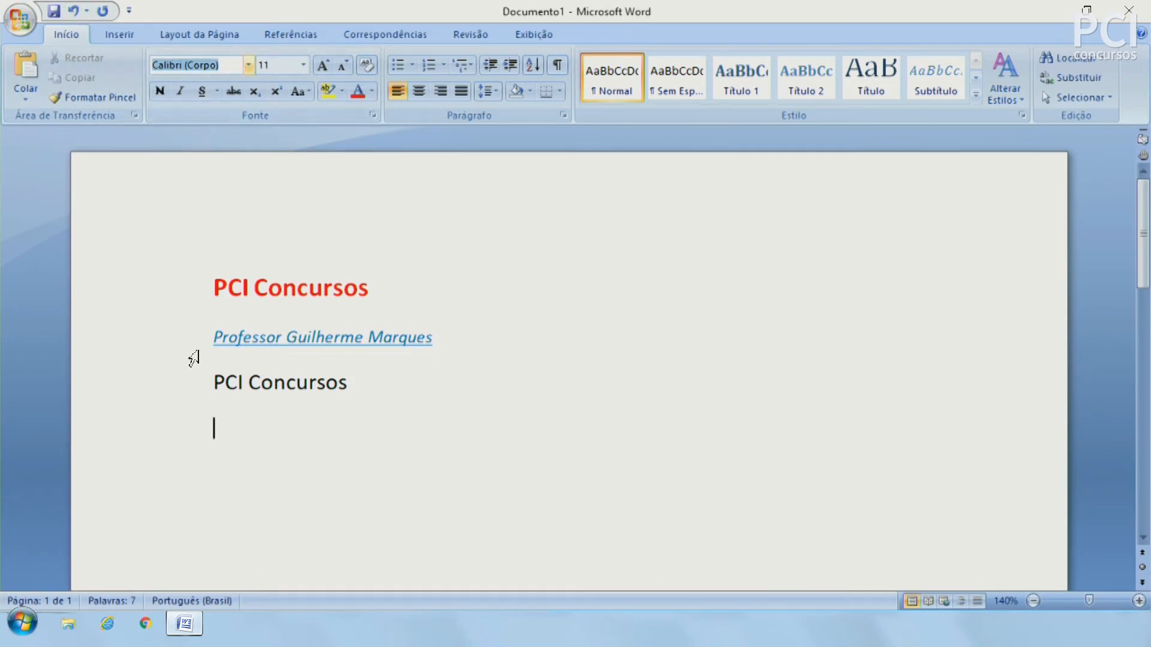
left_click(191, 358)
left_click(232, 67)
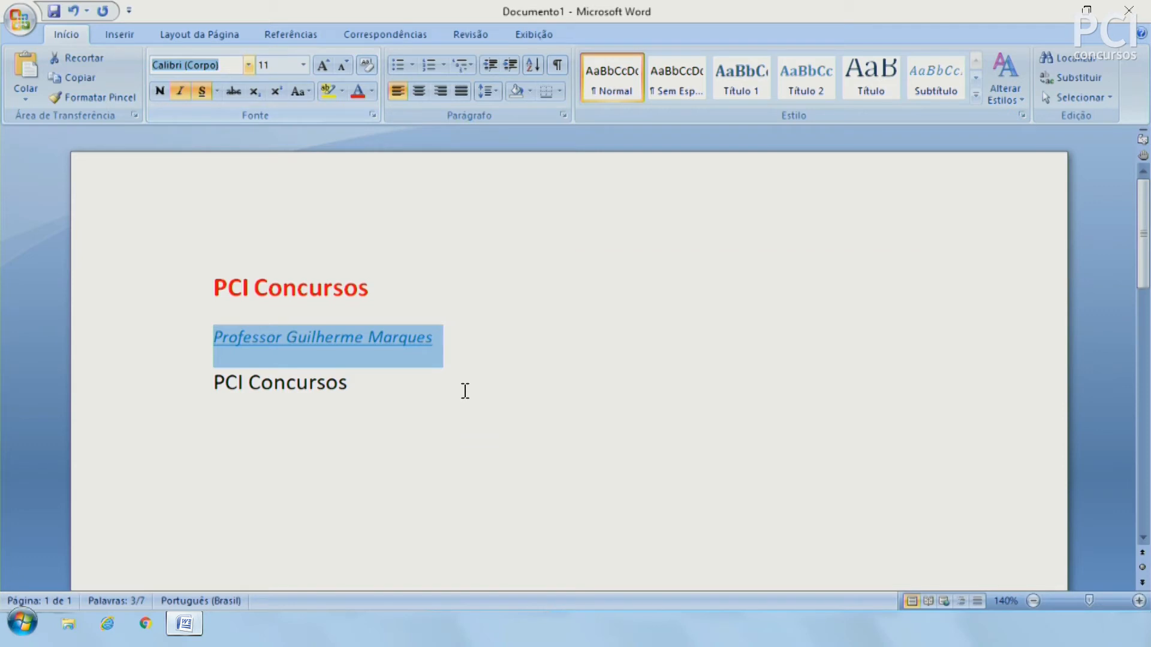
left_click(247, 70)
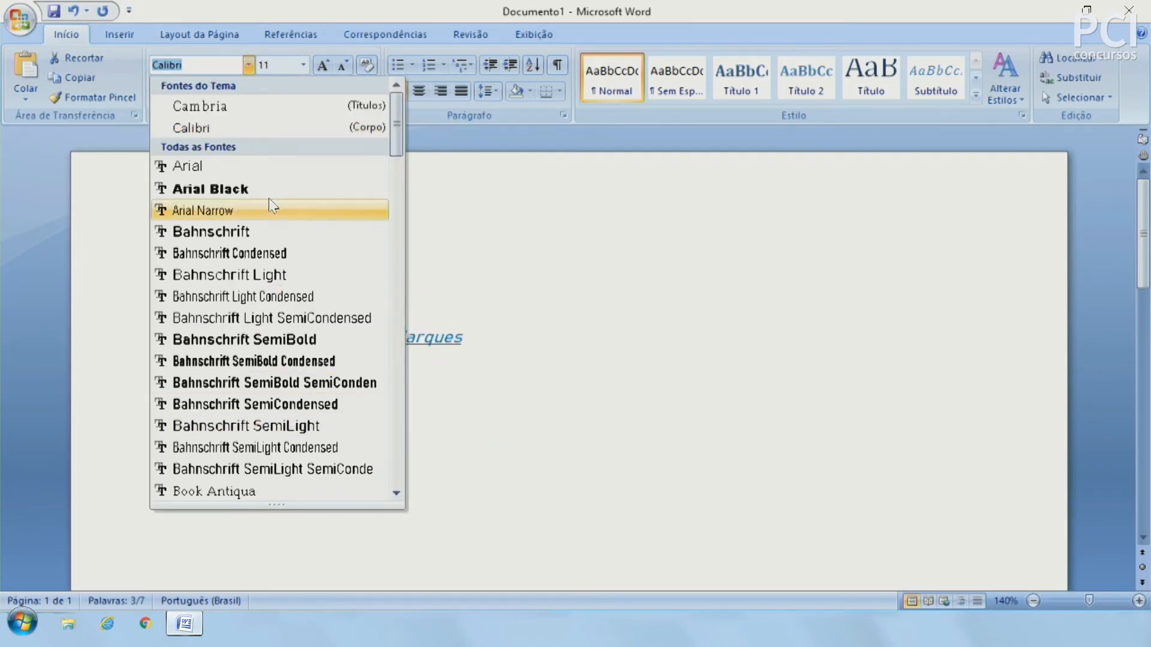
left_click(248, 67)
left_click(225, 64)
type("Arial")
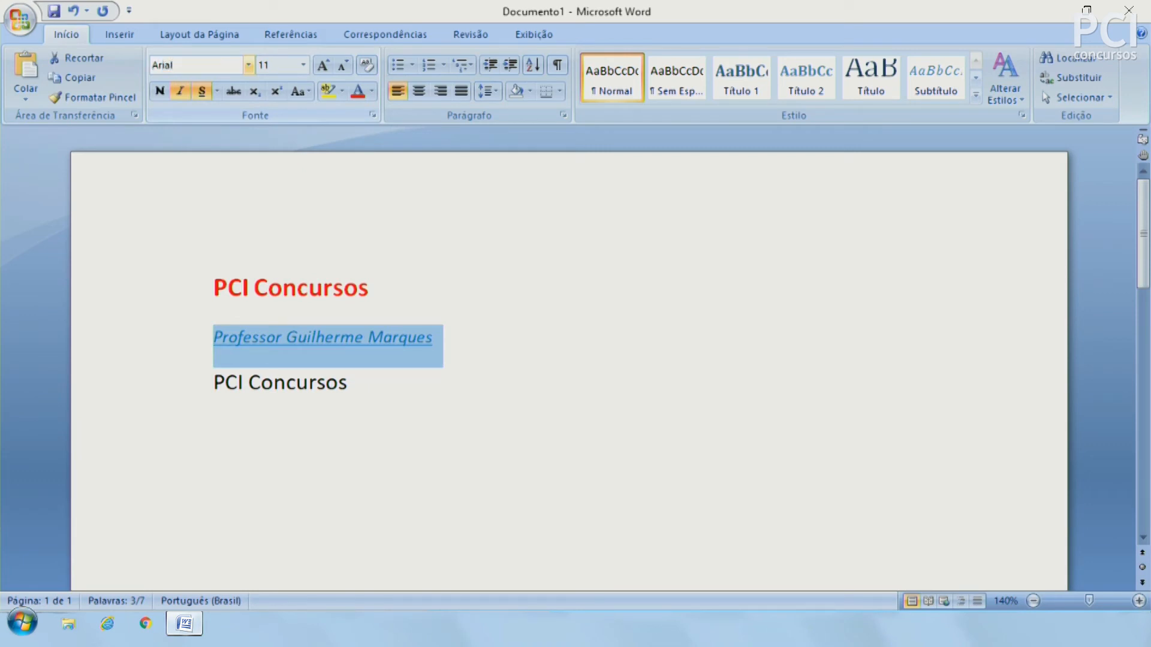
key("Return")
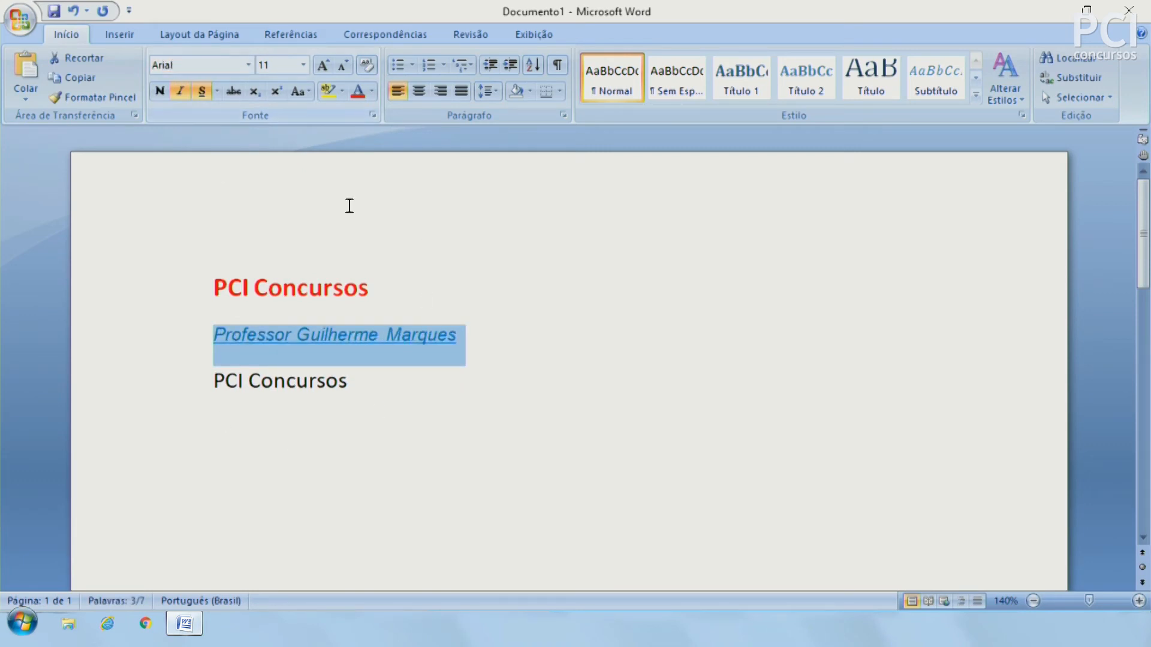
Grow and shrink the professor line's font size repeatedly, finishing at size 18, and deselect the line
left_click(285, 65)
left_click(303, 65)
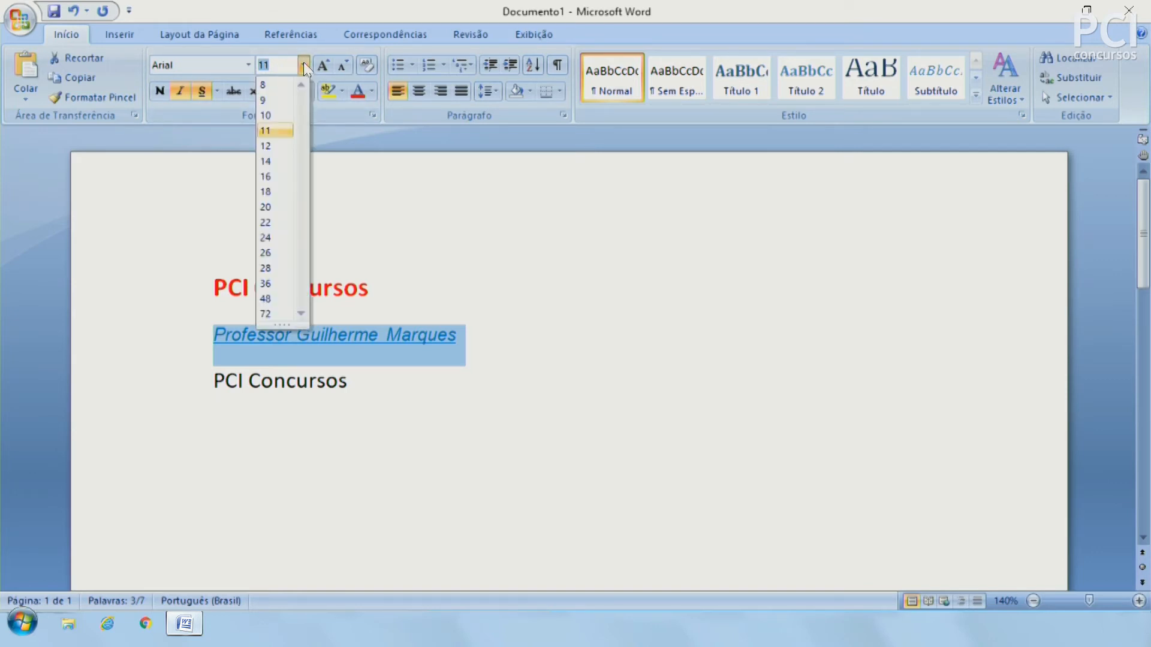
left_click(426, 340)
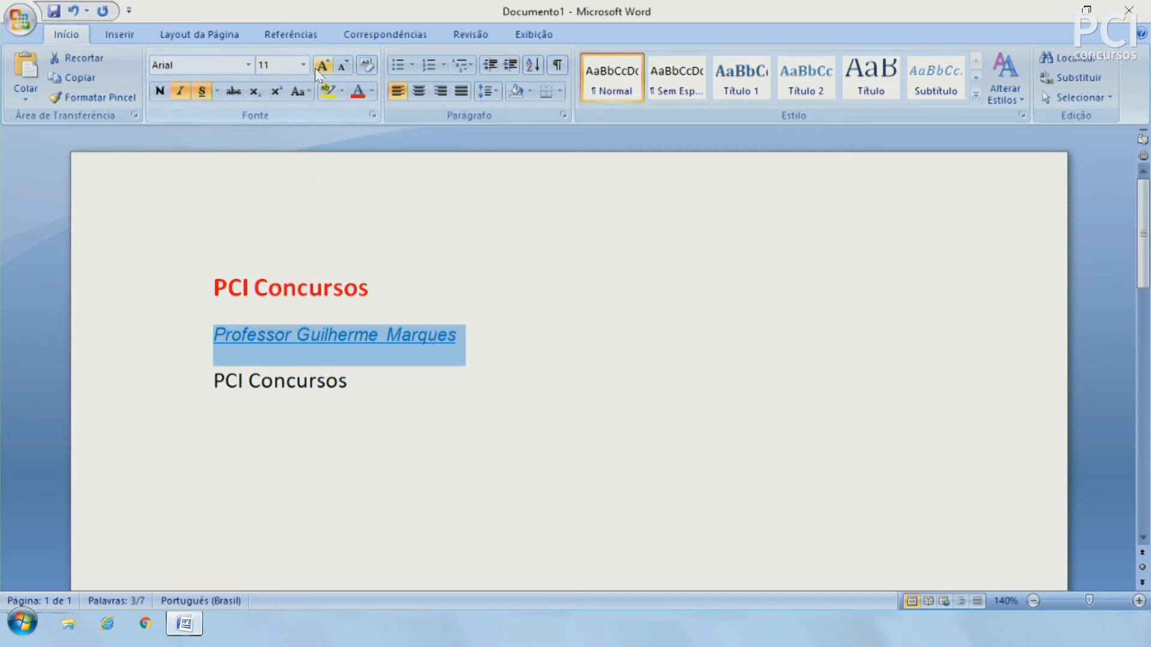
left_click(281, 71)
left_click(303, 65)
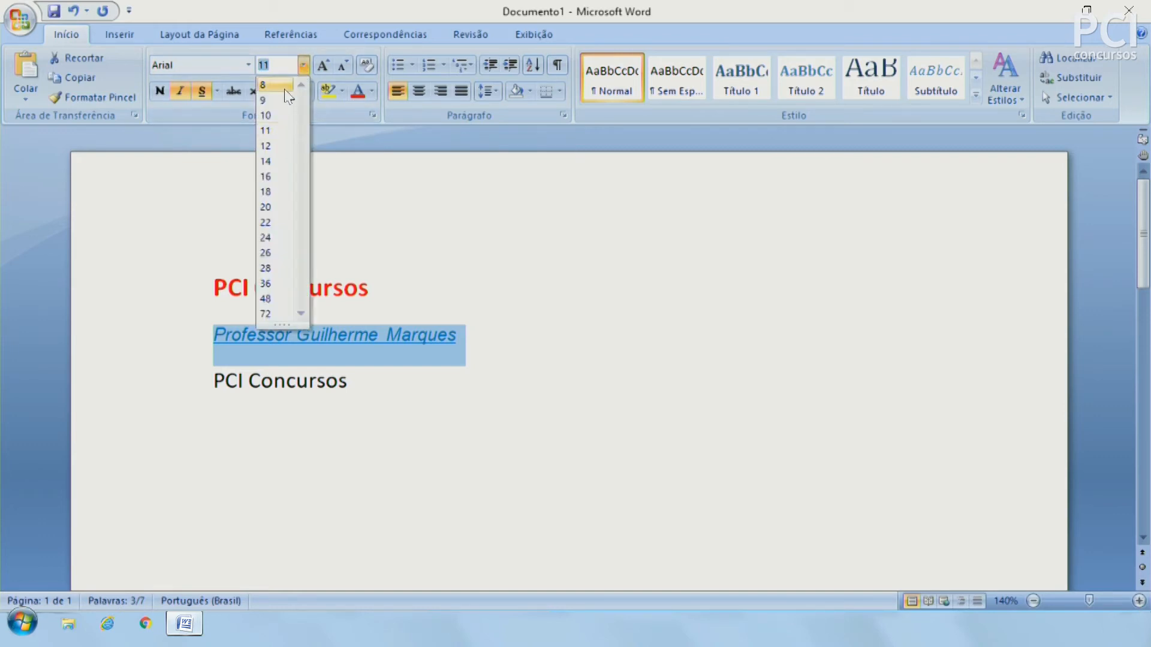
left_click(320, 63)
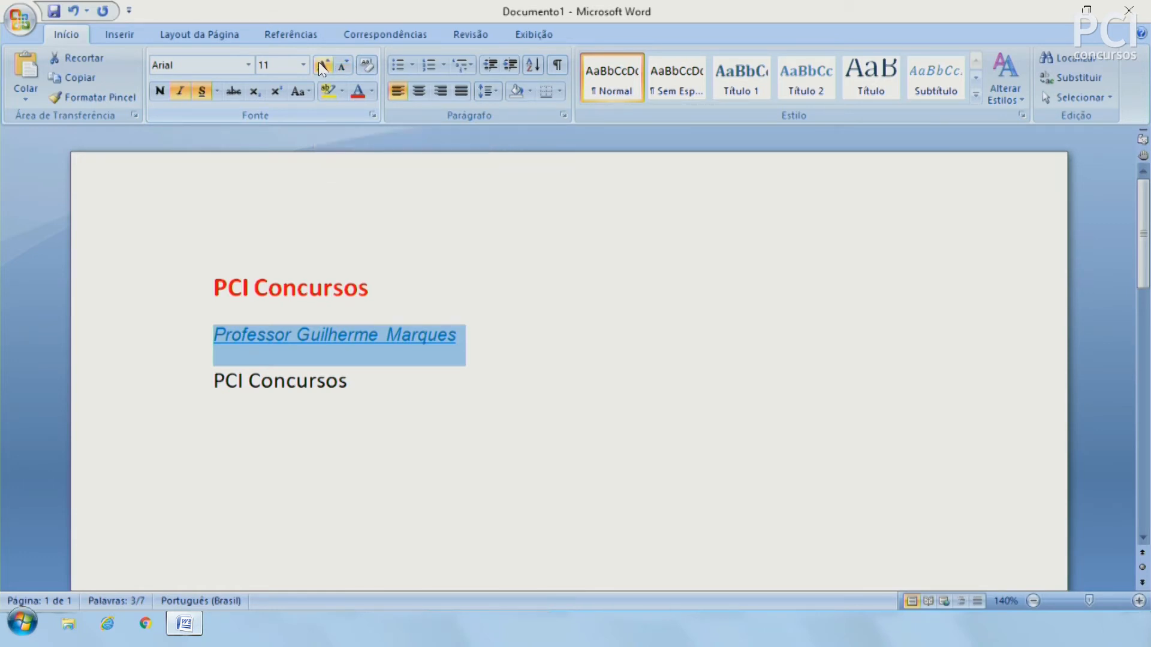
key("ctrl+shift+period")
key("ctrl+shift+period")
key("ctrl+shift+period")
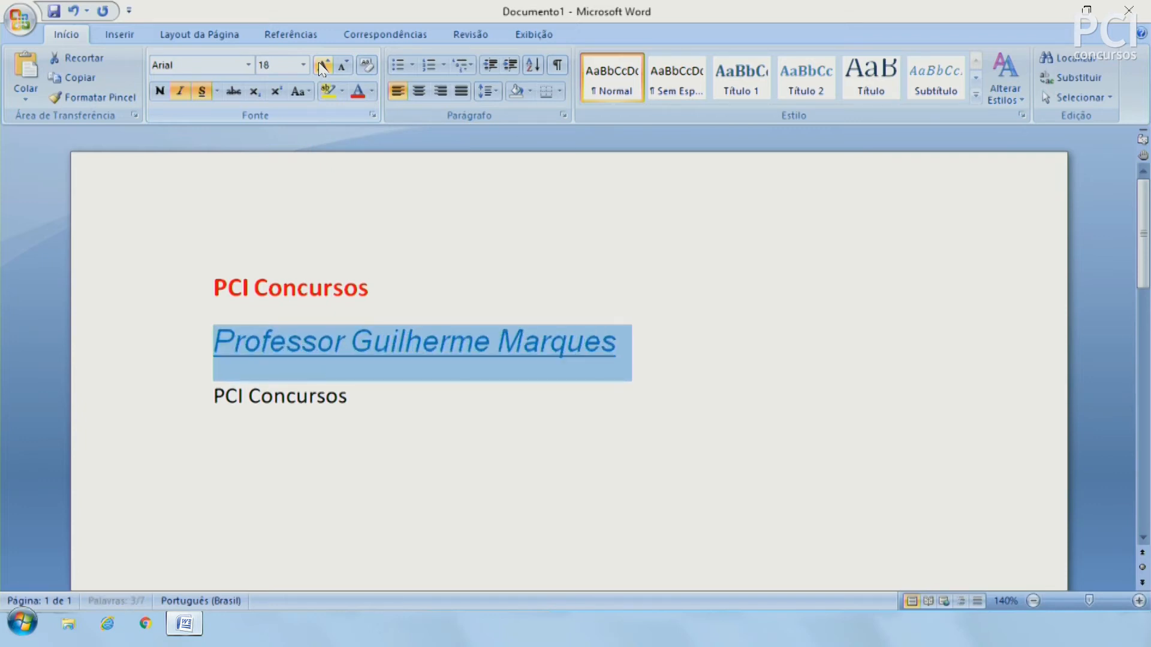
key("ctrl+shift+comma")
key("ctrl+shift+comma")
key("ctrl+shift+comma")
key("ctrl+shift+comma")
key("ctrl+shift+comma")
key("ctrl+shift+period")
key("ctrl+shift+period")
key("ctrl+shift+period")
key("ctrl+shift+period")
key("ctrl+shift+period")
key("ctrl+shift+period")
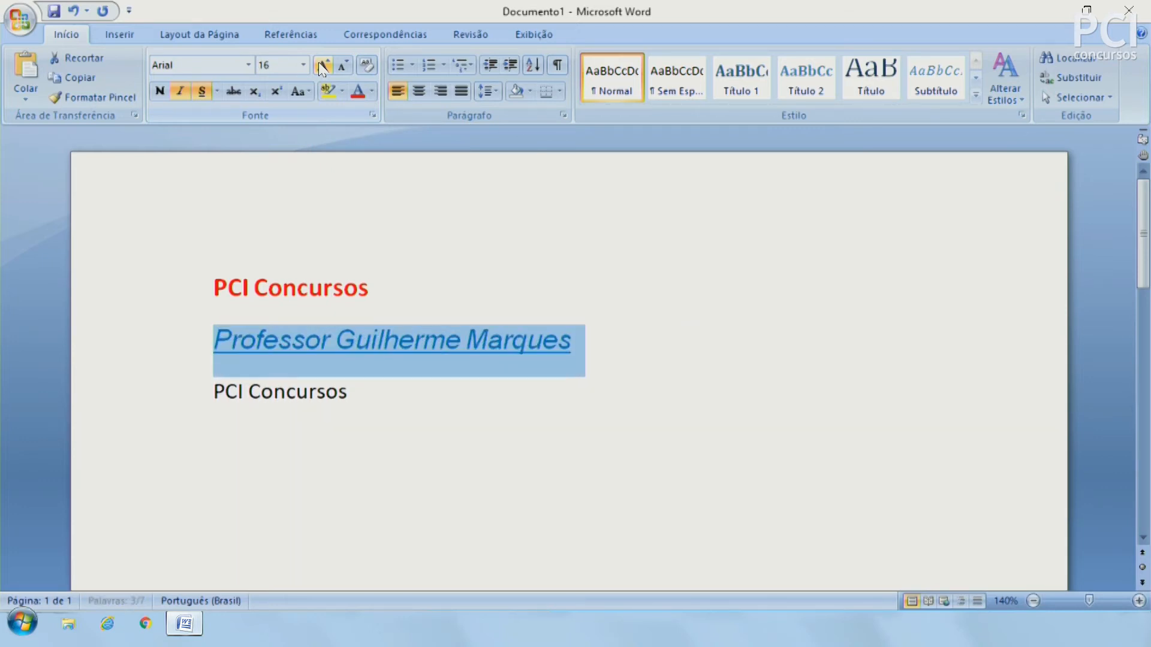
key("ctrl+shift+comma")
key("ctrl+shift+comma")
key("ctrl+shift+comma")
key("ctrl+shift+period")
key("ctrl+shift+period")
key("ctrl+shift+period")
key("ctrl+shift+period")
key("ctrl+shift+period")
key("ctrl+shift+period")
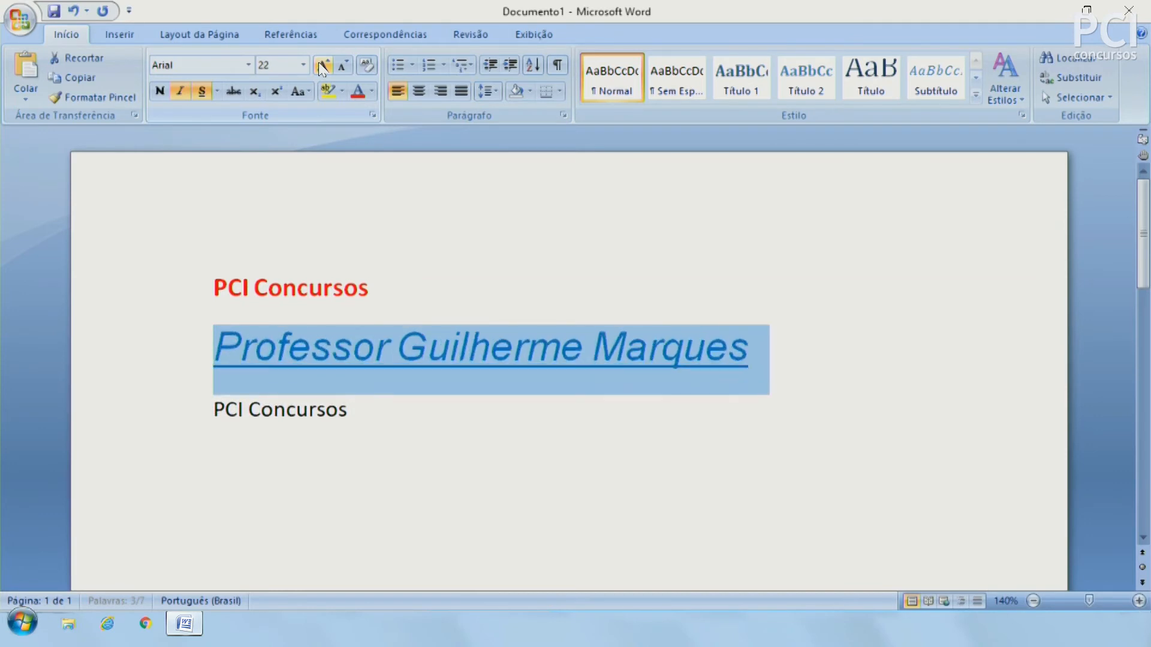
key("ctrl+shift+comma")
key("ctrl+shift+comma")
key("ctrl+shift+comma")
key("ctrl+shift+comma")
key("ctrl+shift+comma")
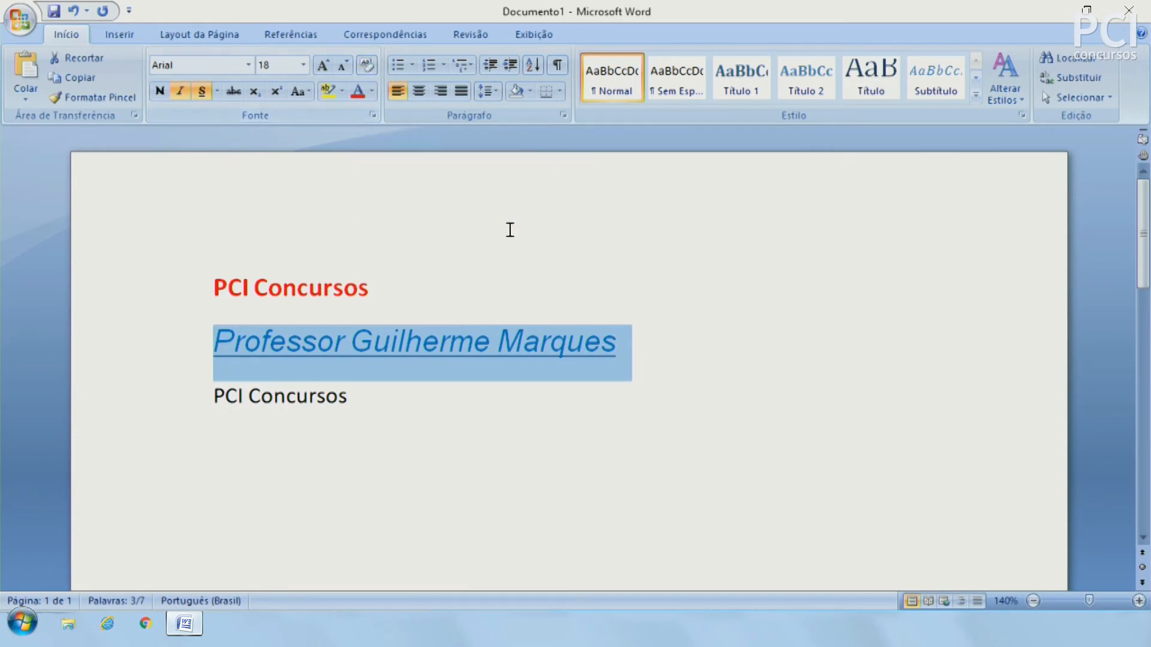
left_click(445, 312)
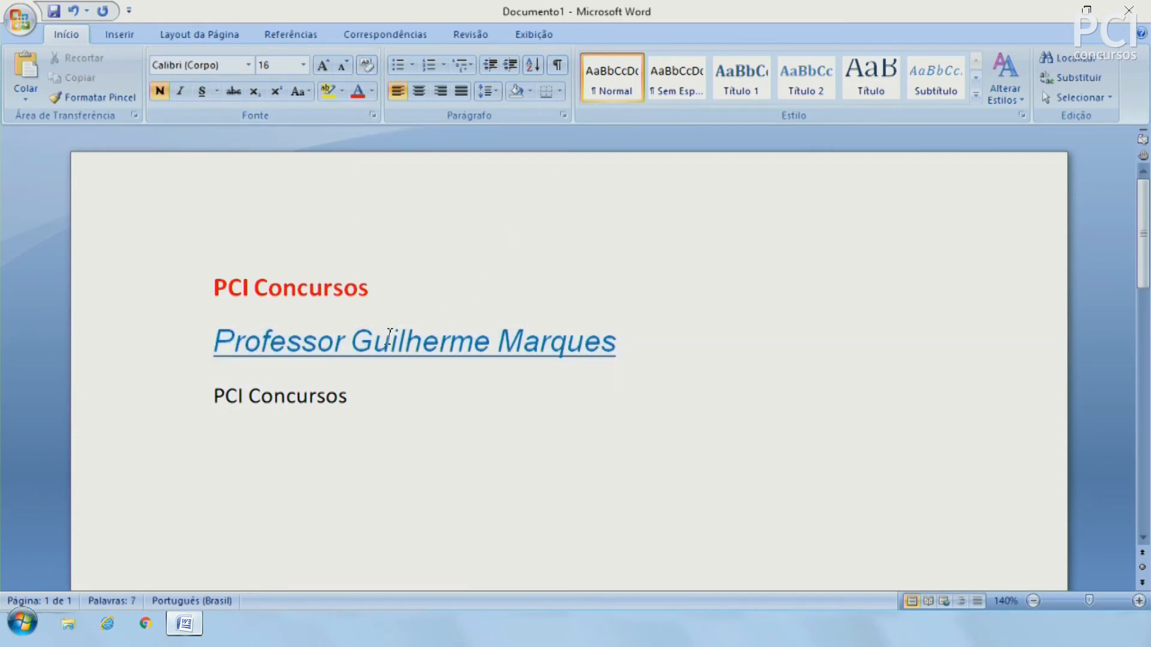
Enter "Professor" on a new line below the lower PCI Concursos line and delete the word
left_click(162, 355)
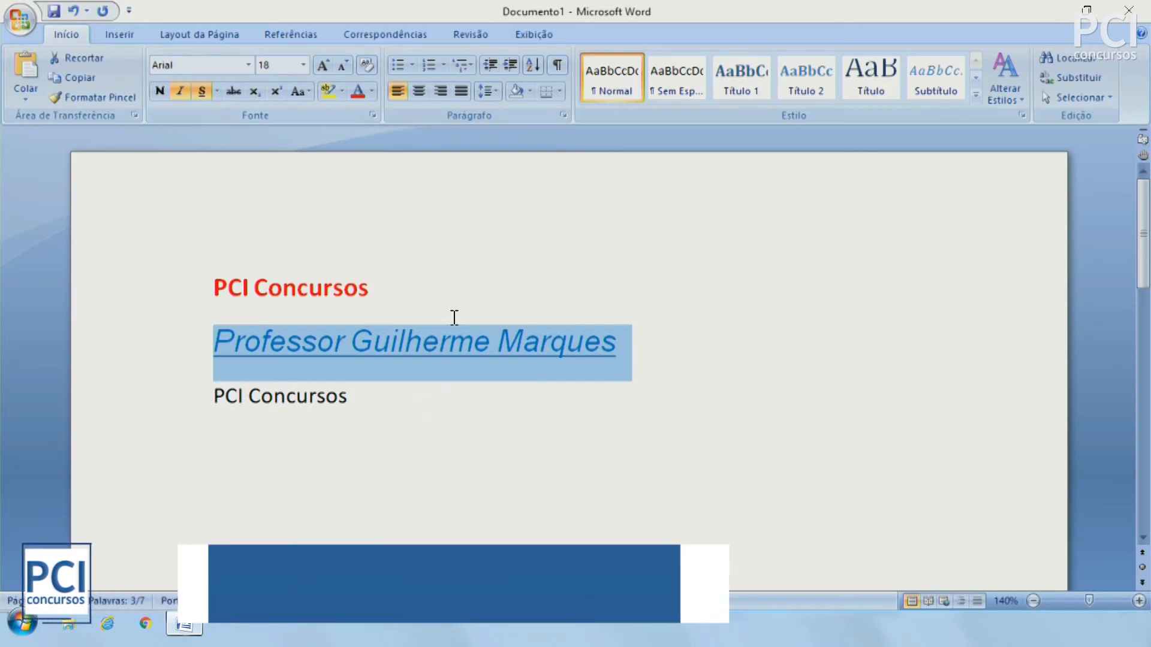
left_click(364, 397)
key("Return")
type("Professor")
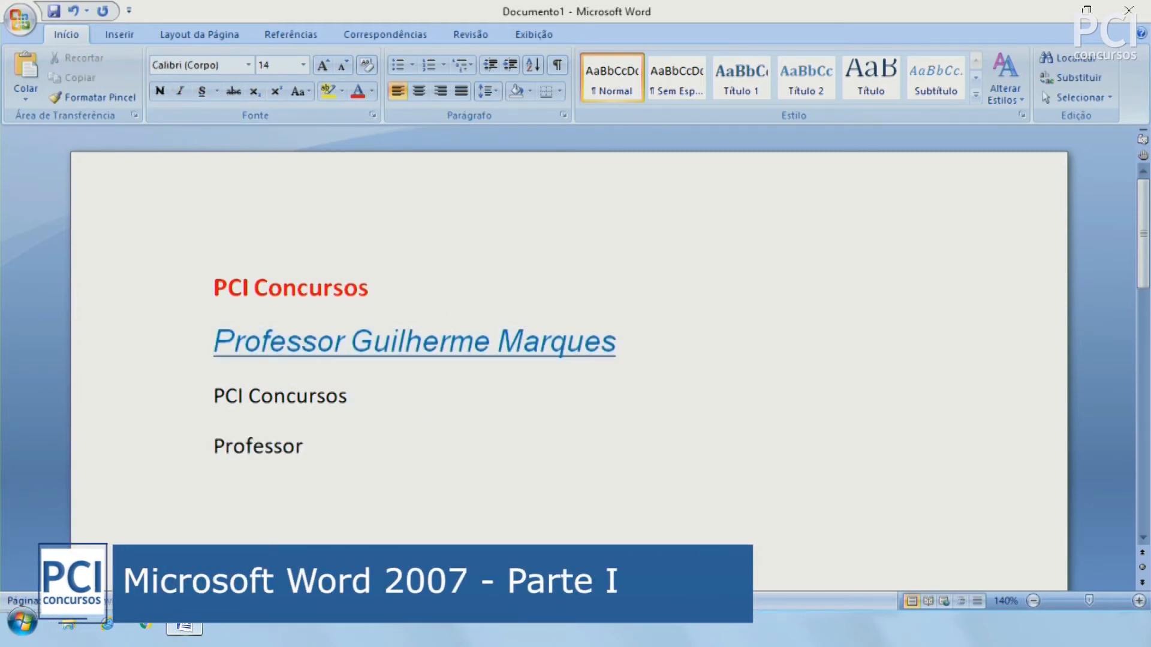
key("shift+Home")
key("BackSpace")
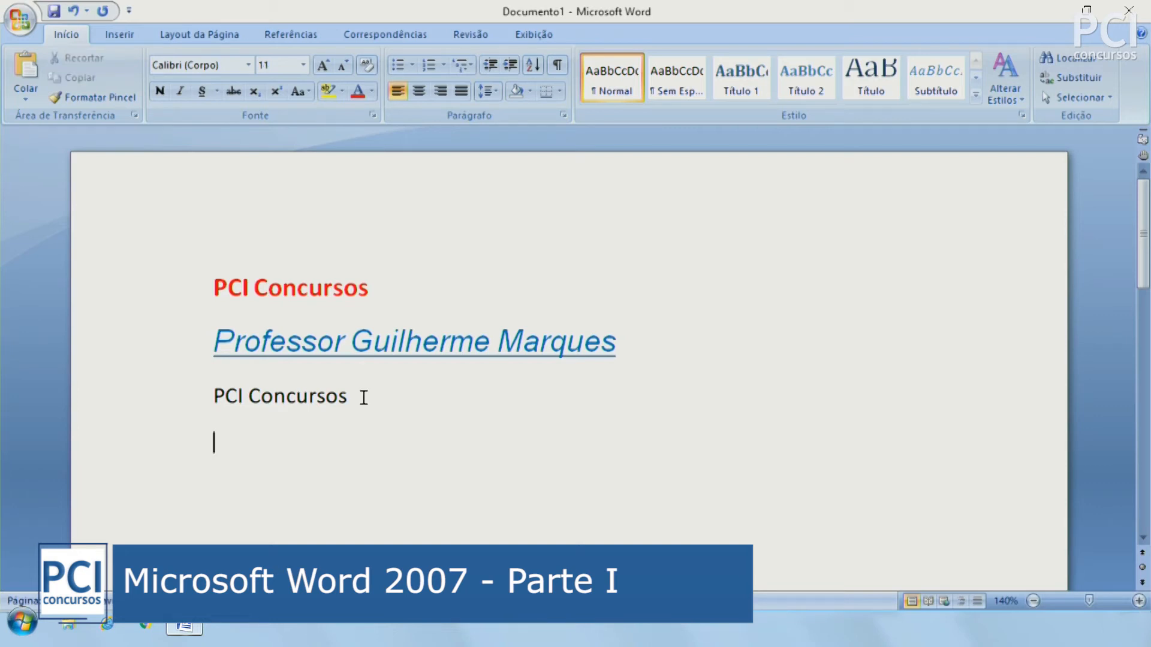
Clear all formatting from the professor line
left_click(147, 365)
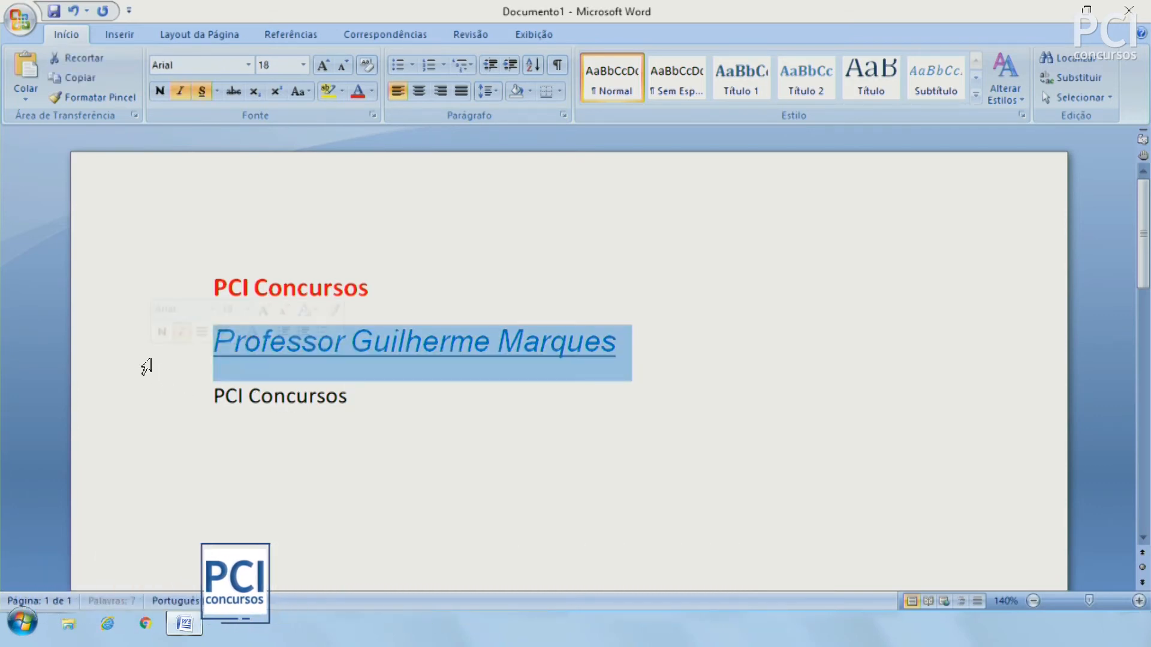
left_click(370, 67)
left_click(614, 427)
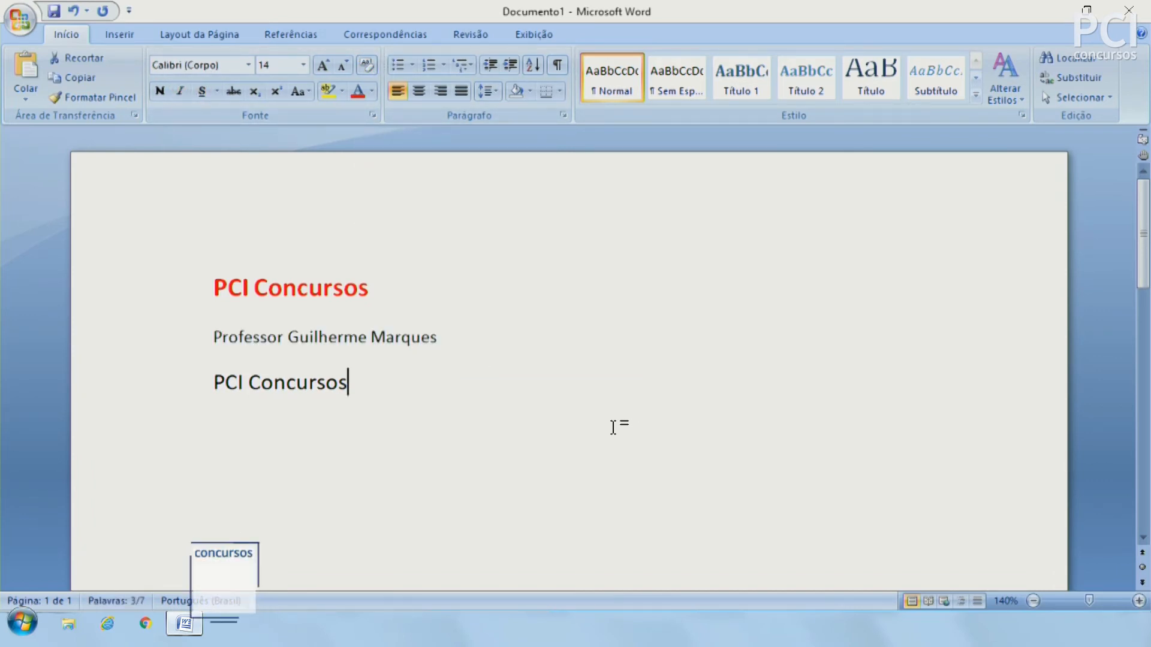
left_click(160, 357)
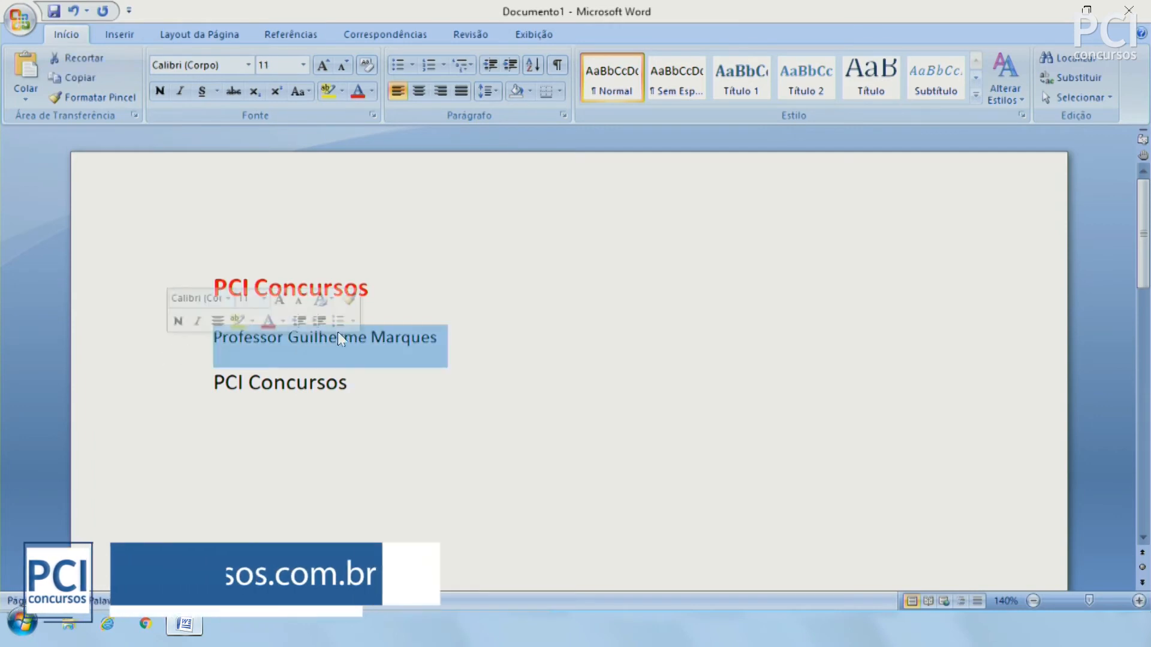
left_click(391, 383)
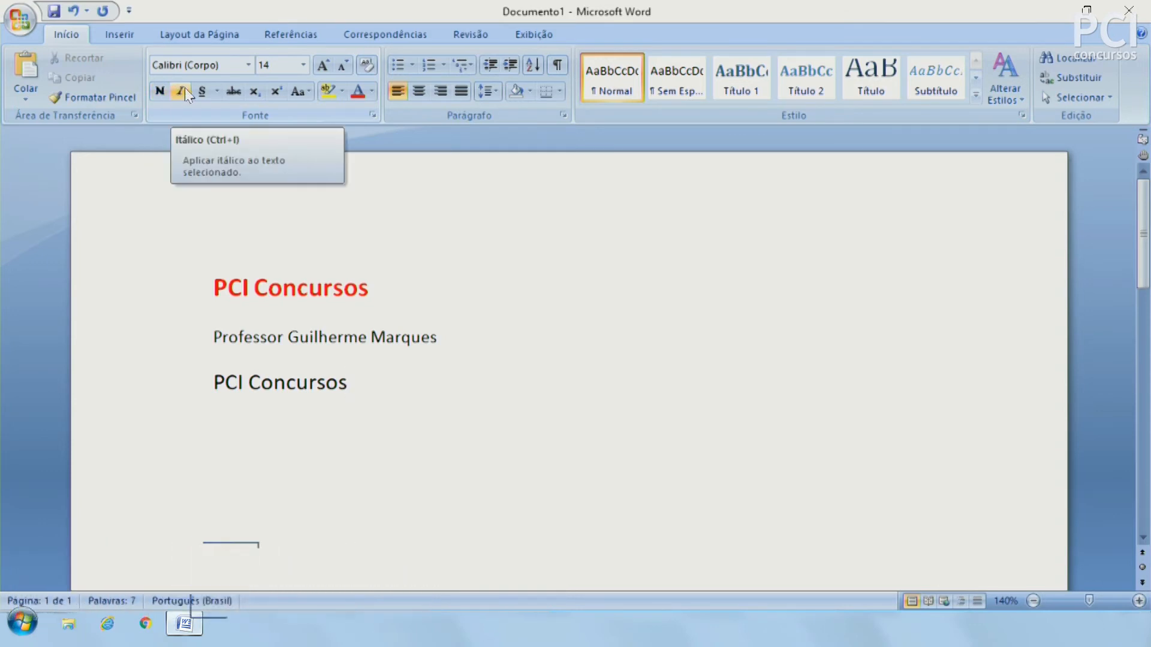
Apply a double underline to the entire professor line
left_click(217, 91)
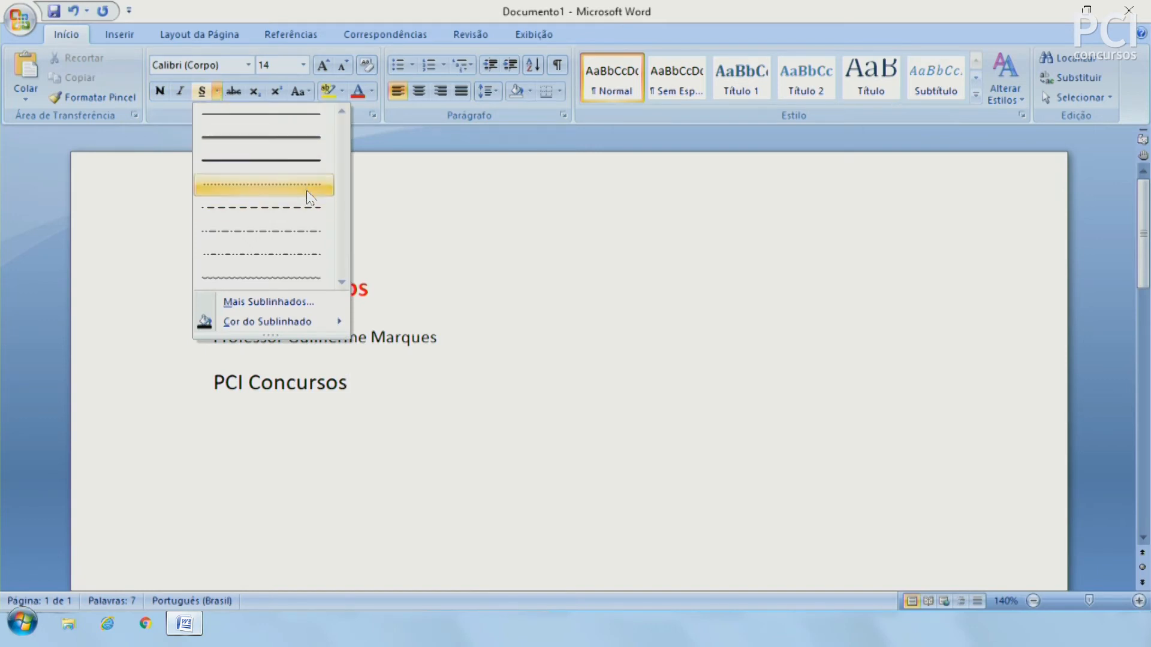
left_click(218, 91)
left_click(219, 91)
left_click(543, 303)
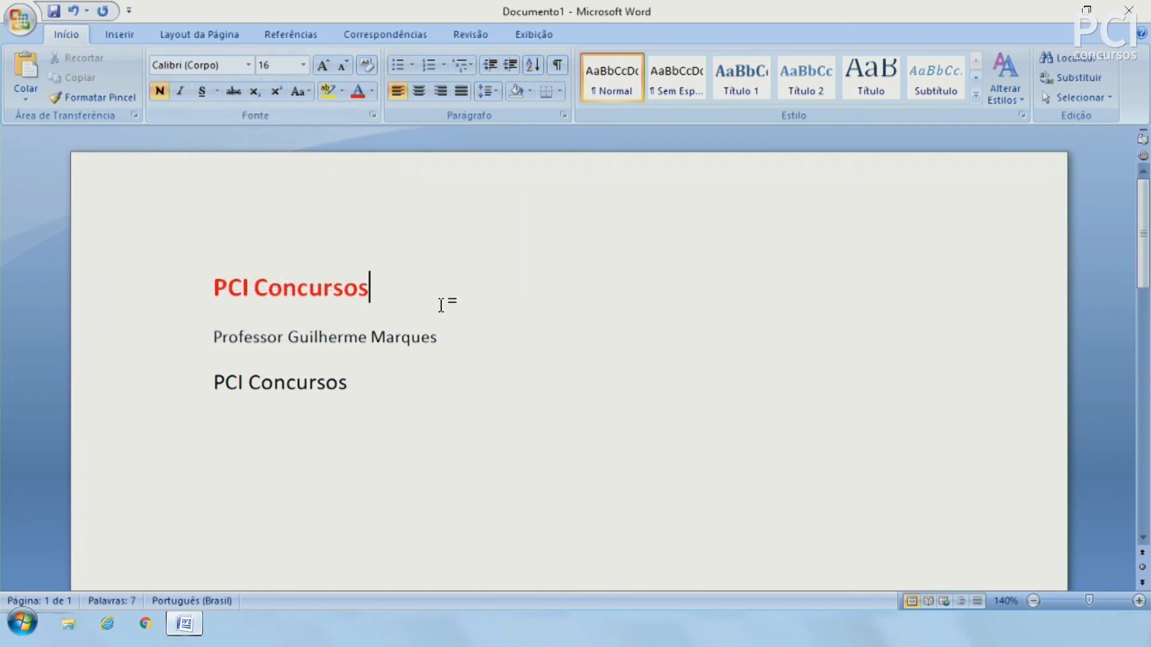
left_click(205, 336)
left_click(186, 336)
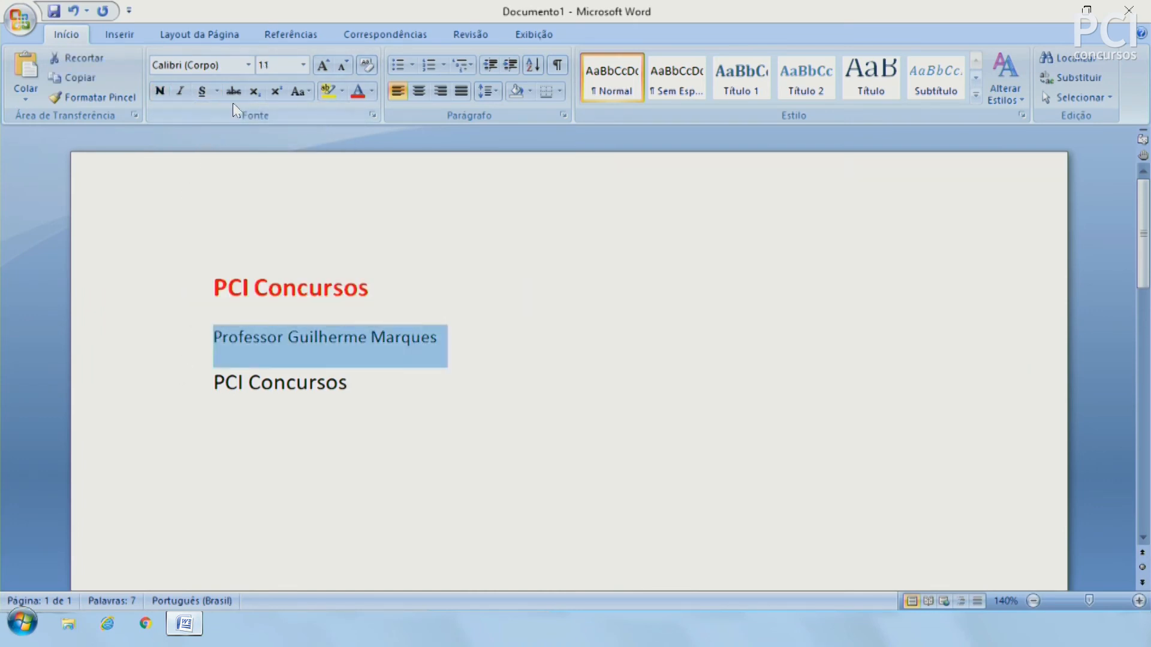
left_click(217, 91)
left_click(223, 146)
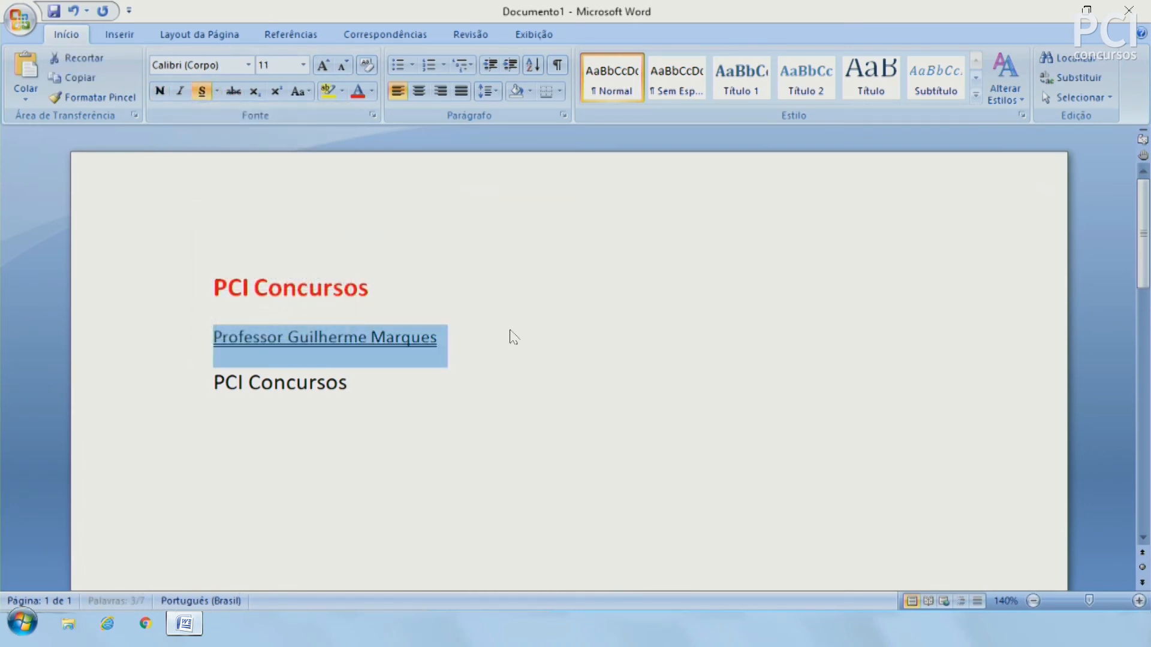
left_click(507, 337)
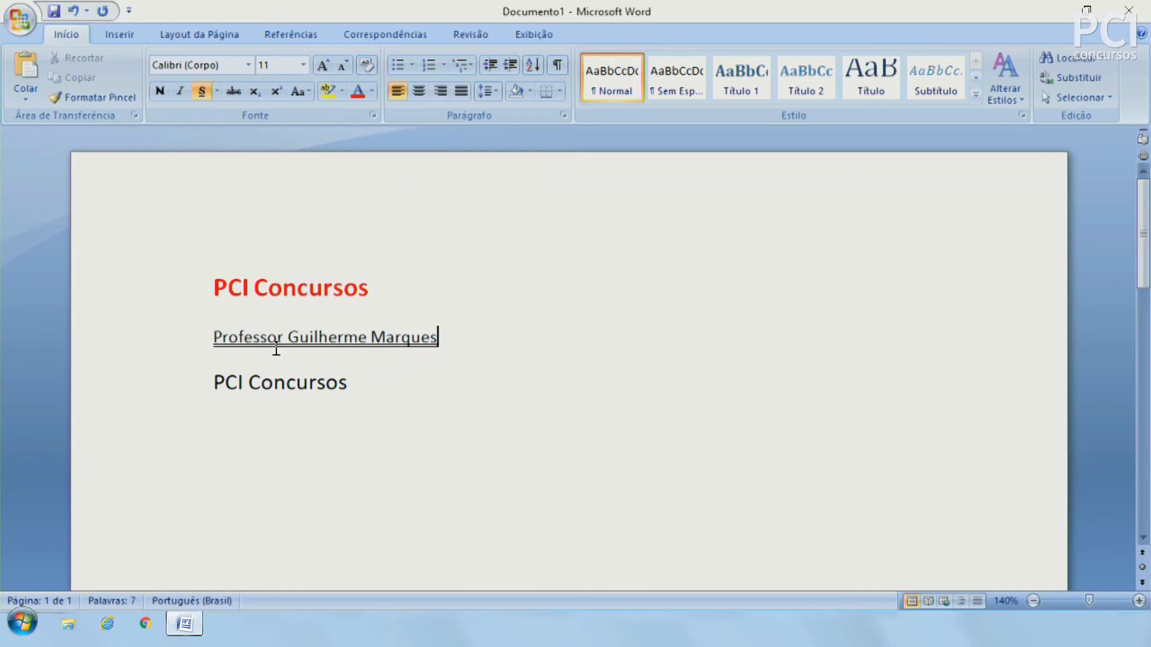
Apply strikethrough to the professor line and remove it again
left_click(180, 348)
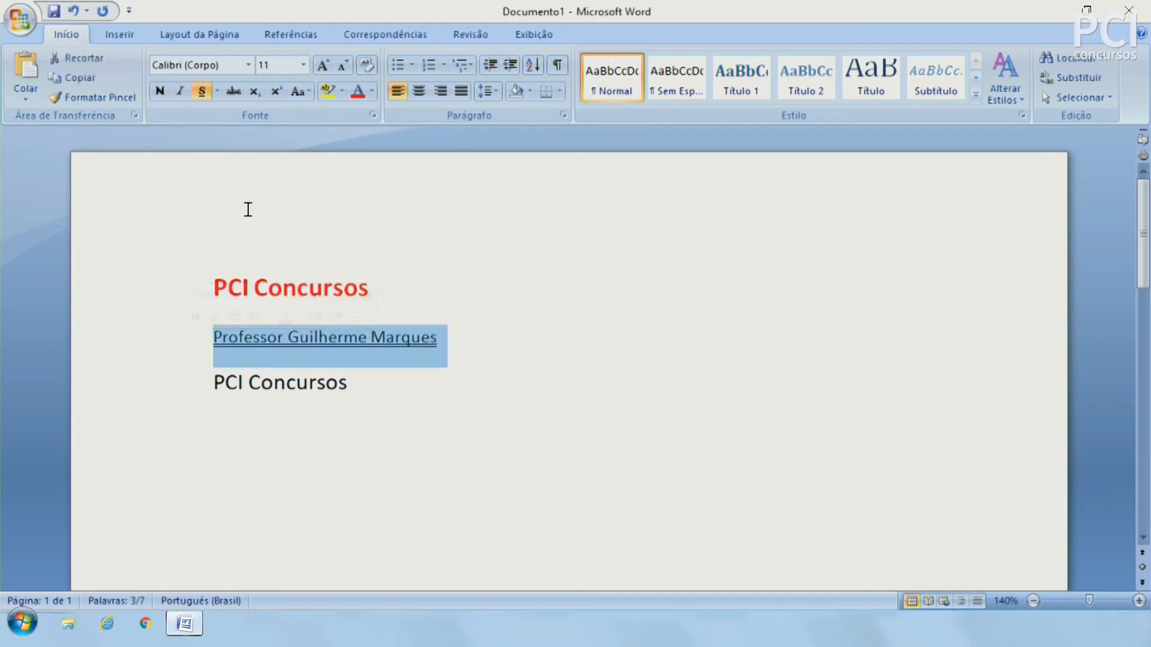
left_click(232, 91)
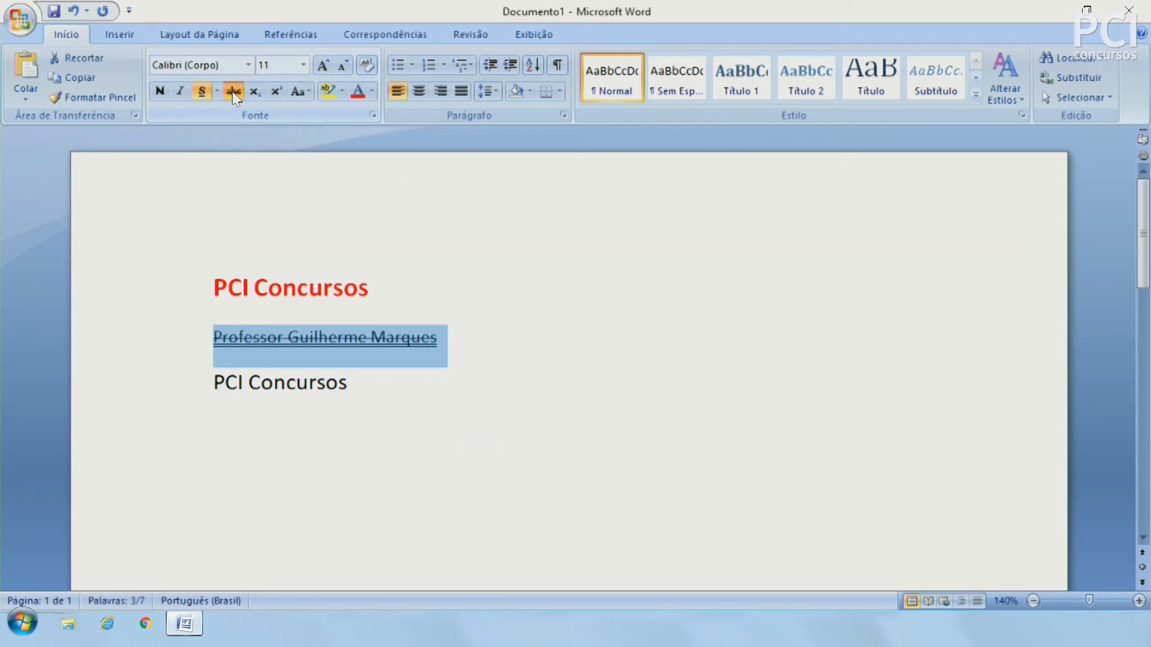
left_click(232, 91)
left_click(232, 91)
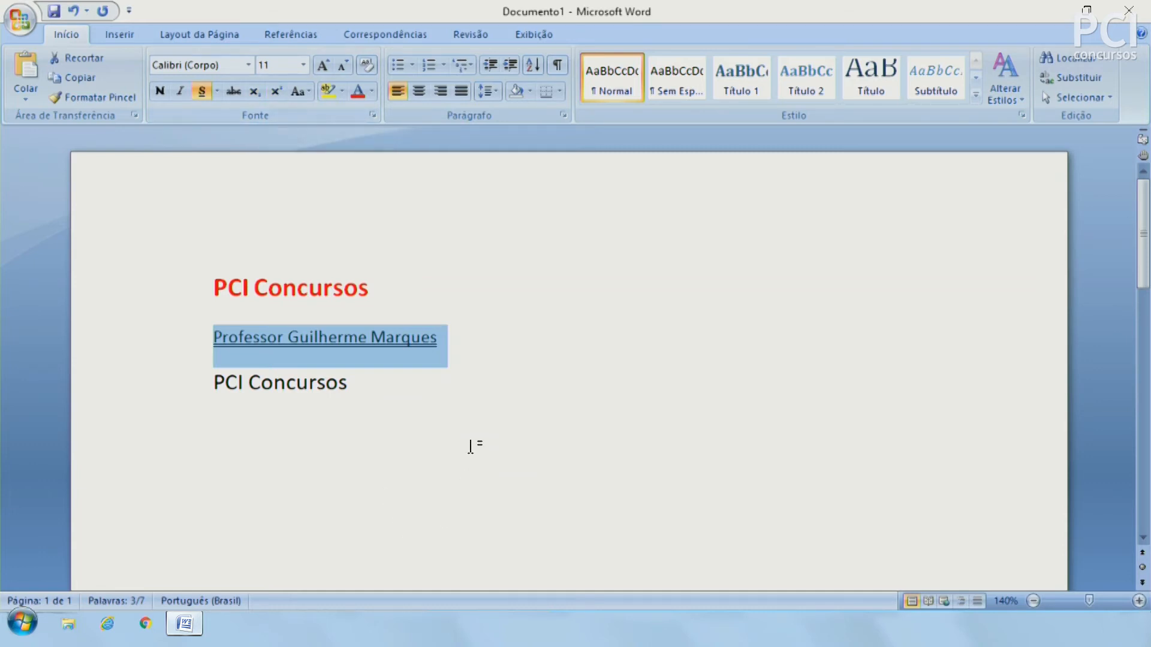
Add two lines below the lower PCI Concursos line containing "H2O" and "X2"
left_click(471, 446)
key("Return")
type("Hs")
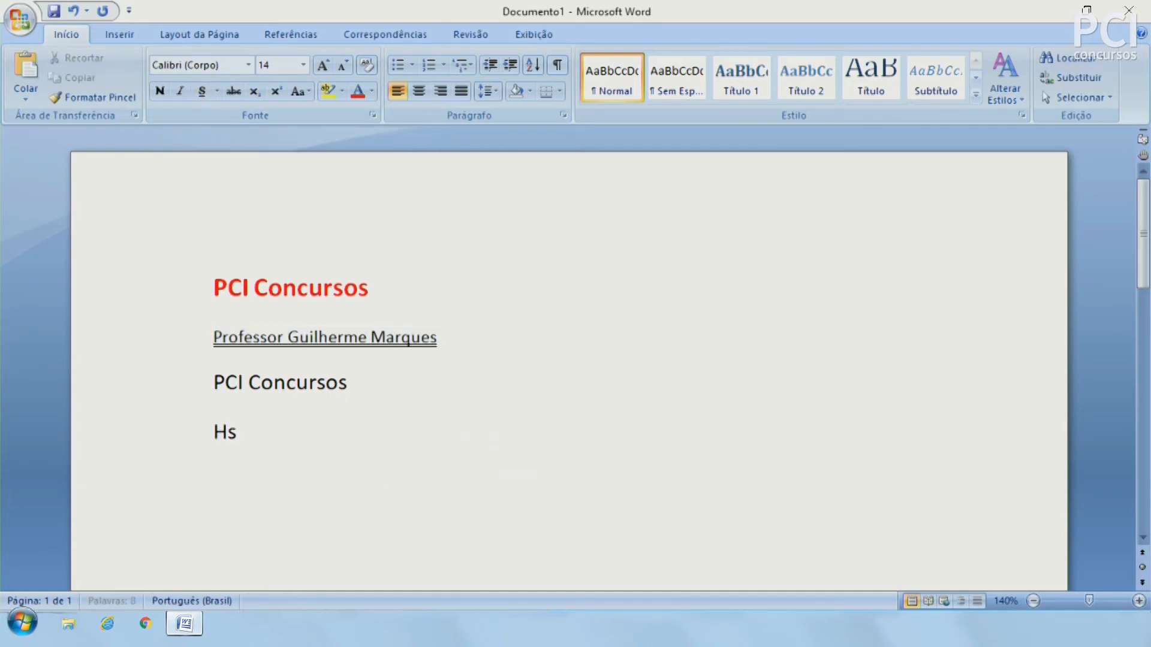
key("BackSpace")
type("2O ")
type("X2")
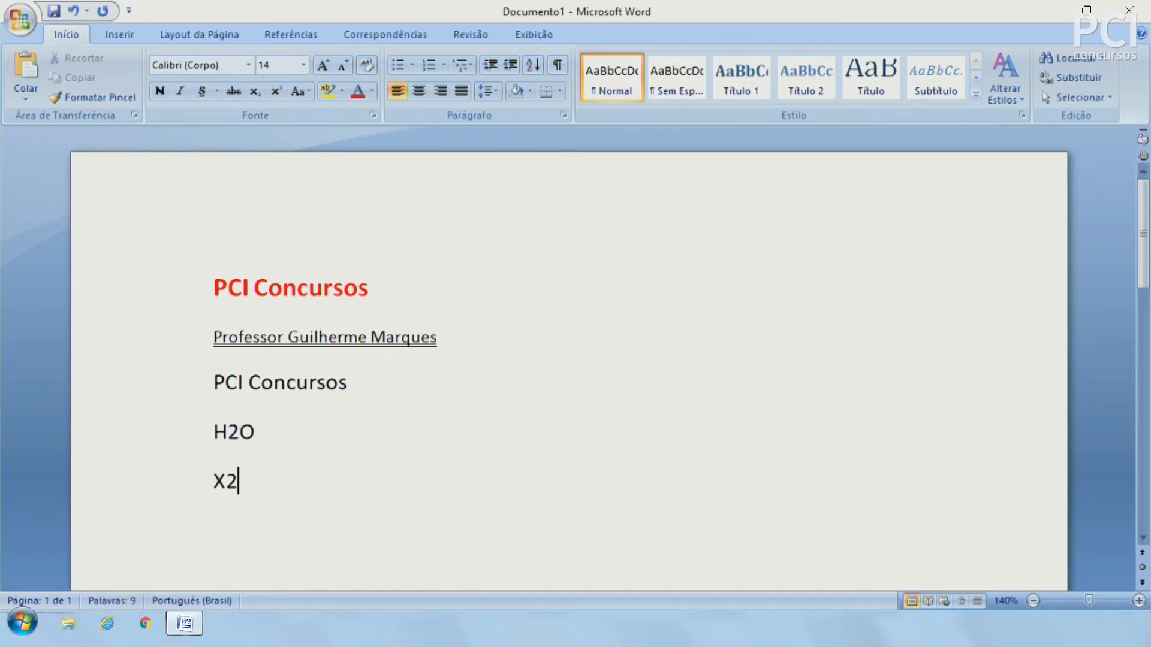
Undo the automatic capitalization of the X in the last line
key("ctrl+z")
left_click(223, 479)
Format the 2 in the H2O line as subscript
left_click(228, 444)
left_click_drag(1089, 601, 1097, 602)
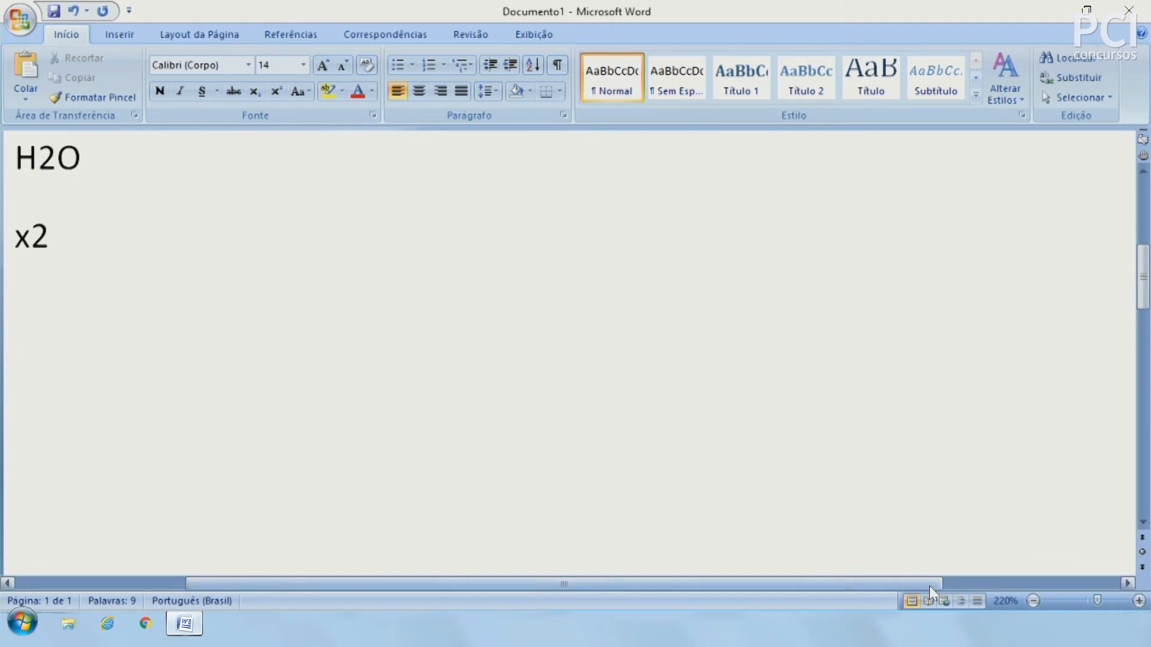
left_click_drag(929, 584, 734, 588)
scroll(361, 221, "up", 4)
scroll(363, 221, "down", 2)
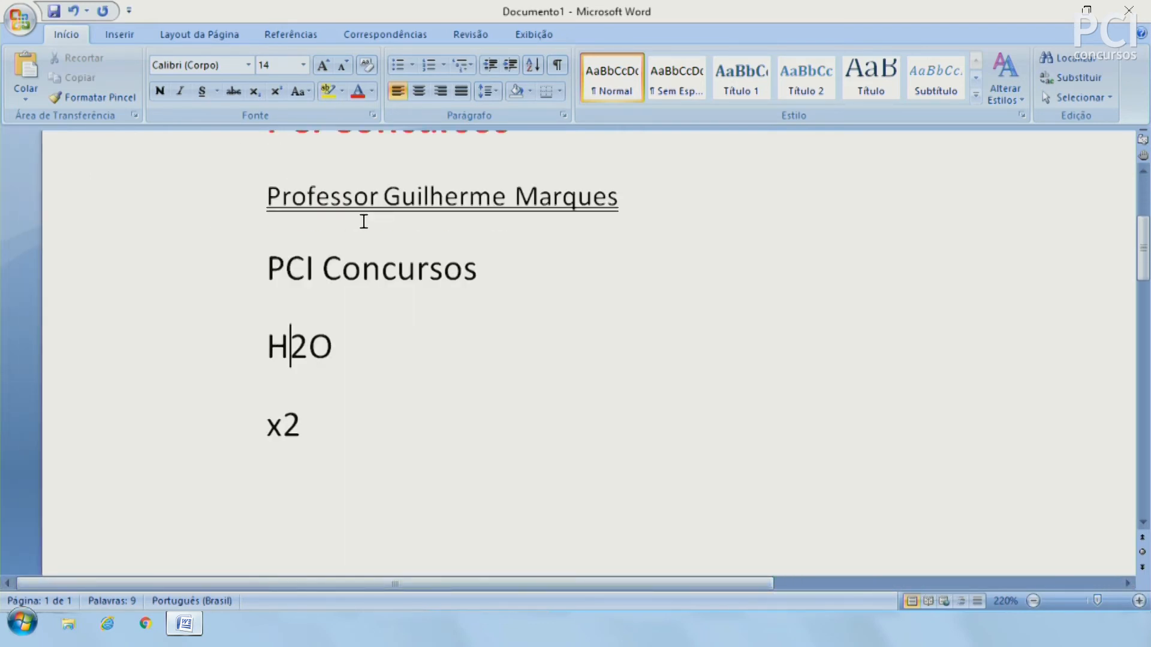
left_click_drag(291, 345, 308, 347)
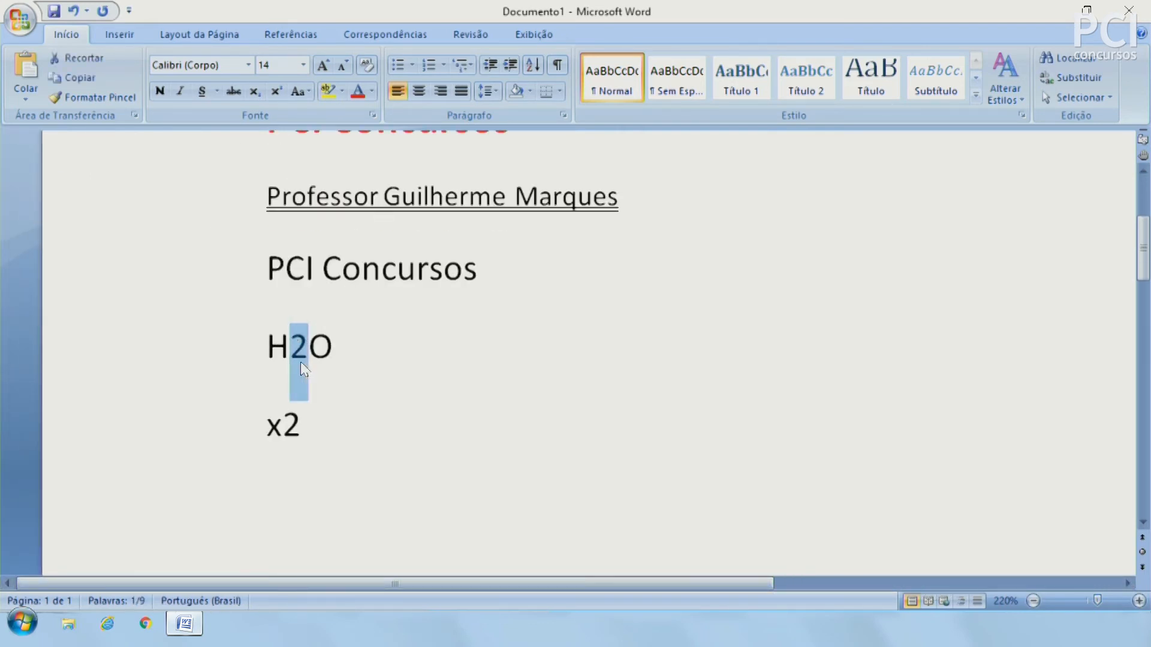
left_click(255, 91)
left_click(442, 437)
left_click(250, 362)
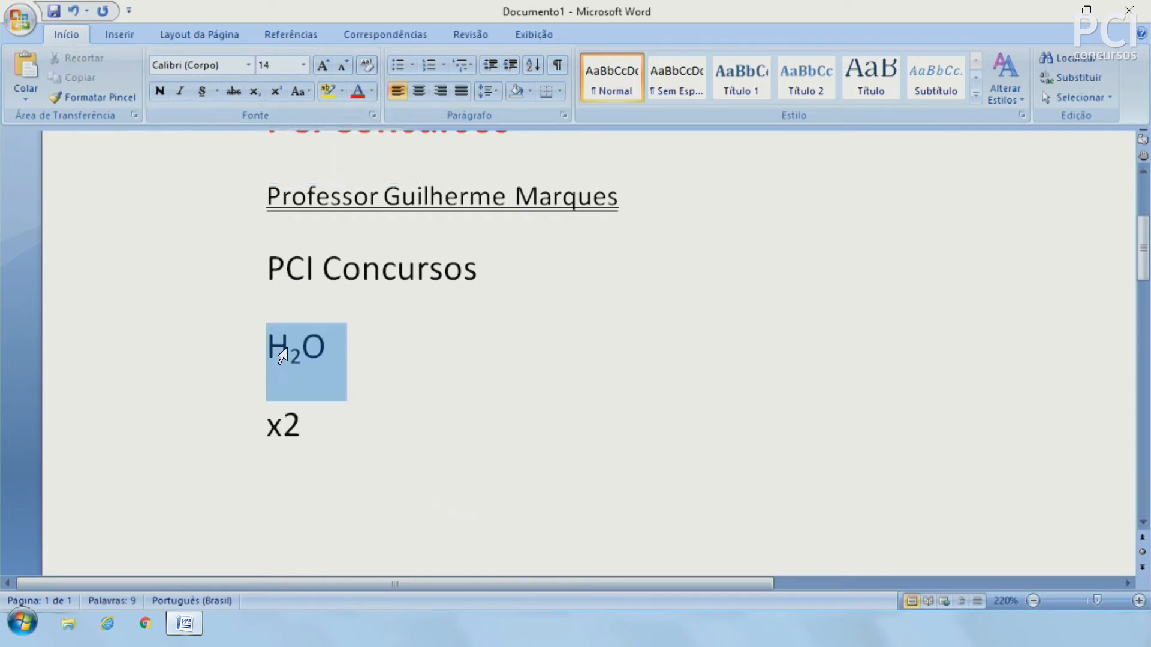
left_click(411, 354)
left_click_drag(330, 364, 269, 362)
left_click(334, 360)
Format the 2 in the x2 line as superscript
left_click(284, 425)
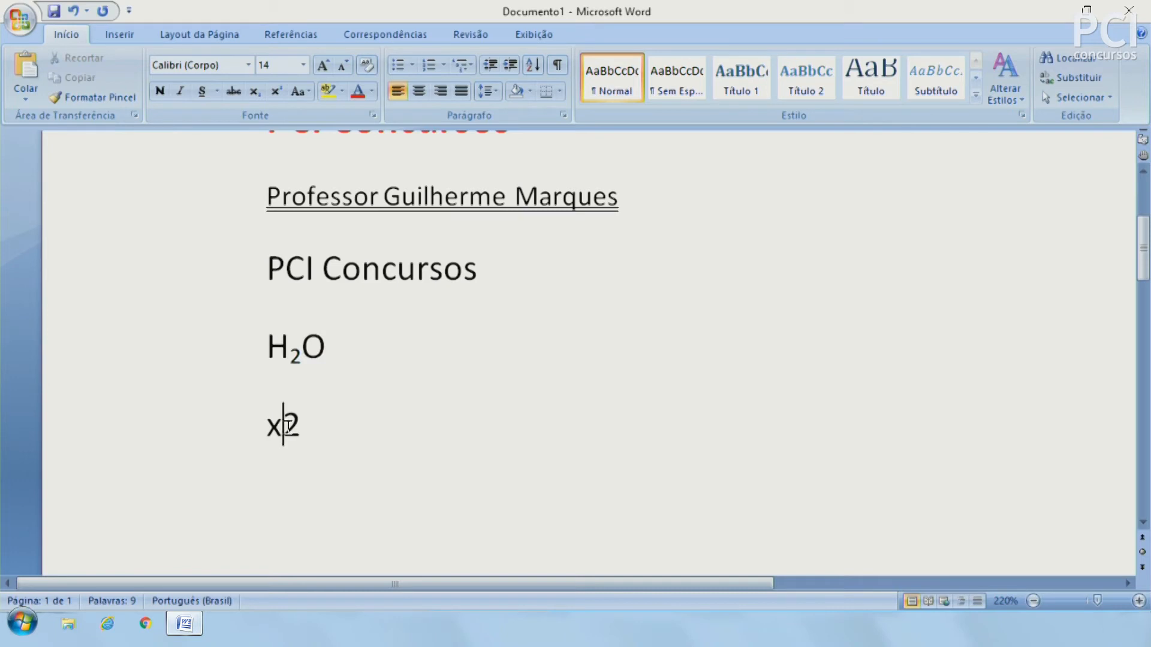
left_click_drag(284, 425, 302, 427)
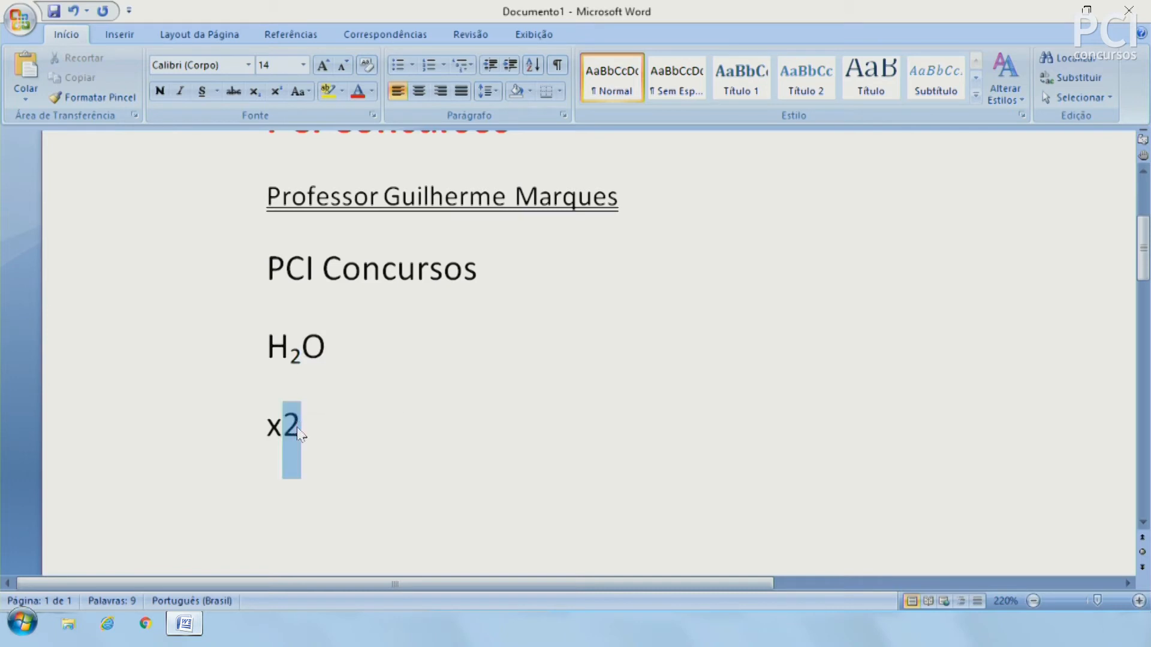
left_click(276, 92)
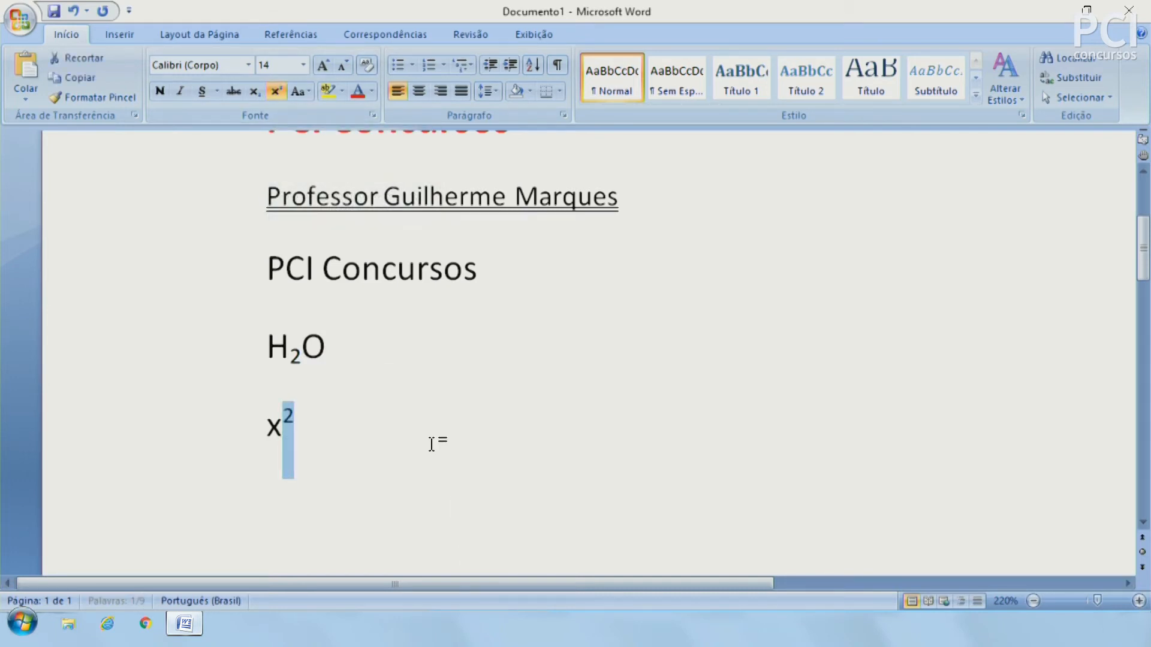
left_click(429, 441)
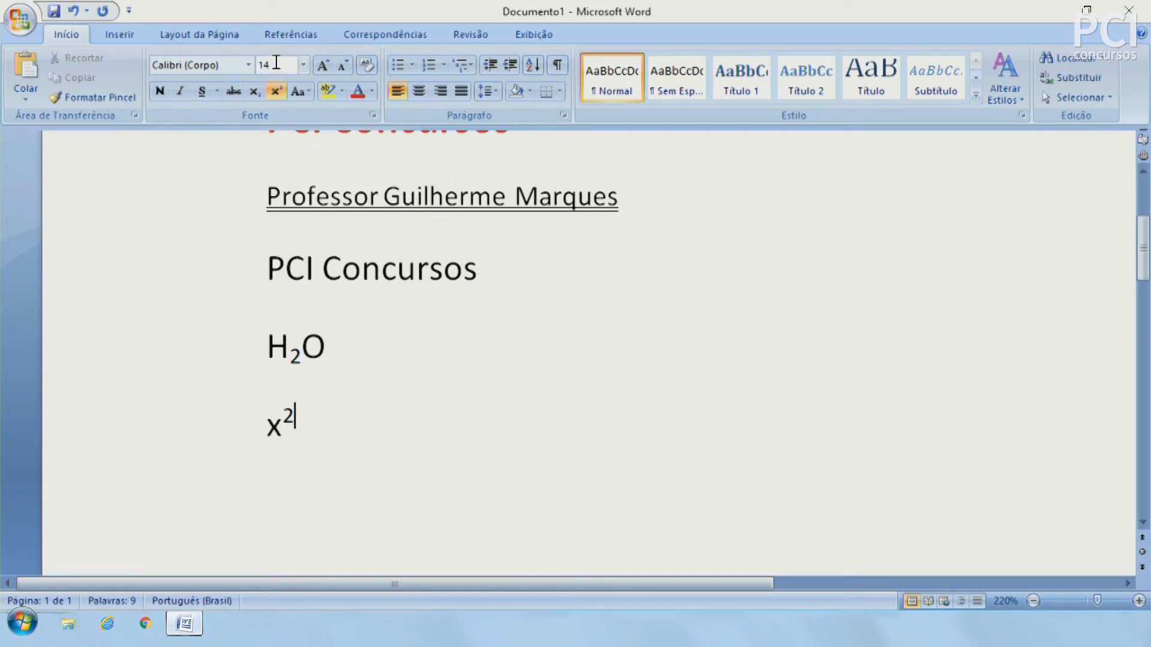
Look over the change-case options and replace the lower PCI Concursos line with text beginning "PCI "
left_click(307, 92)
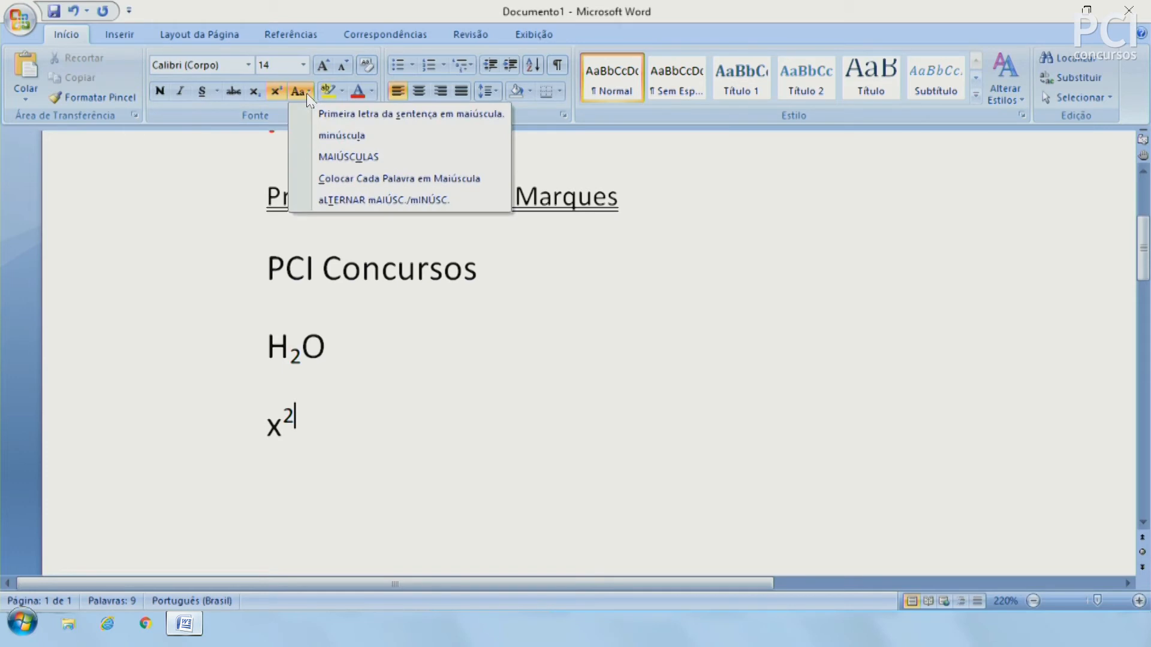
left_click(371, 348)
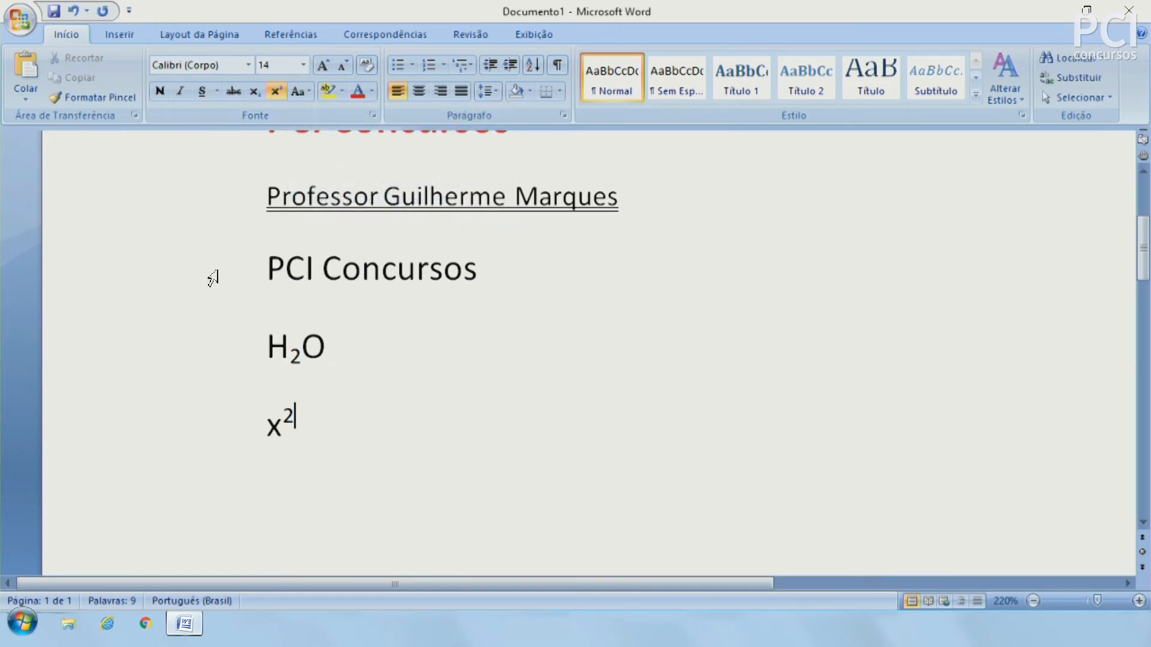
left_click(185, 278)
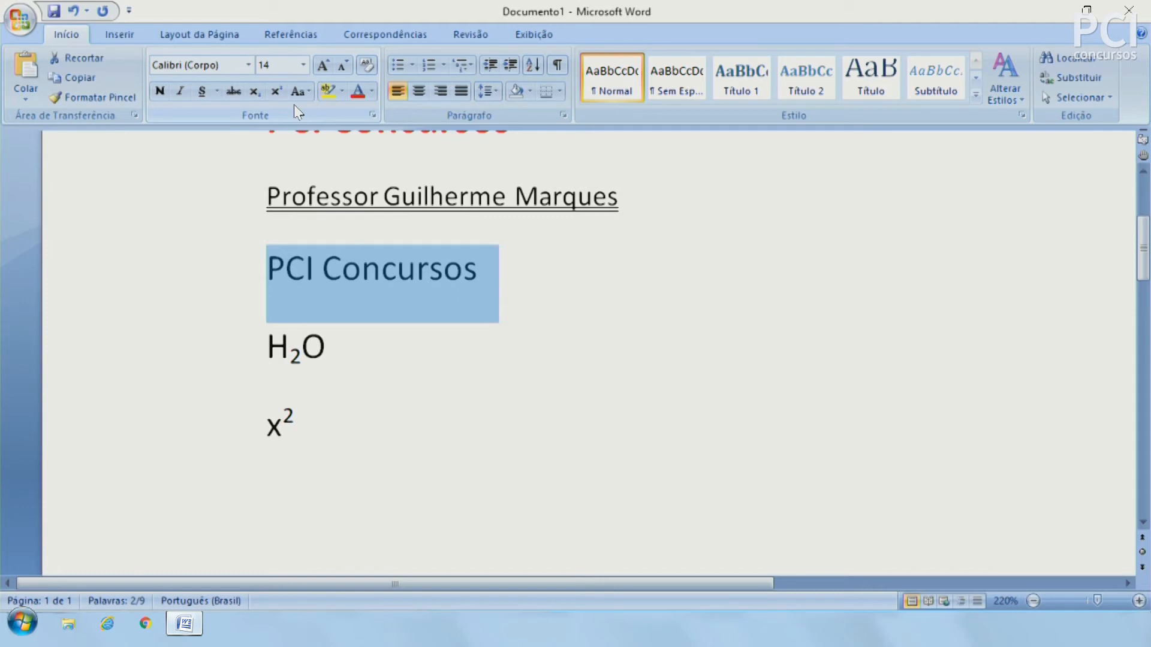
type("PCI ")
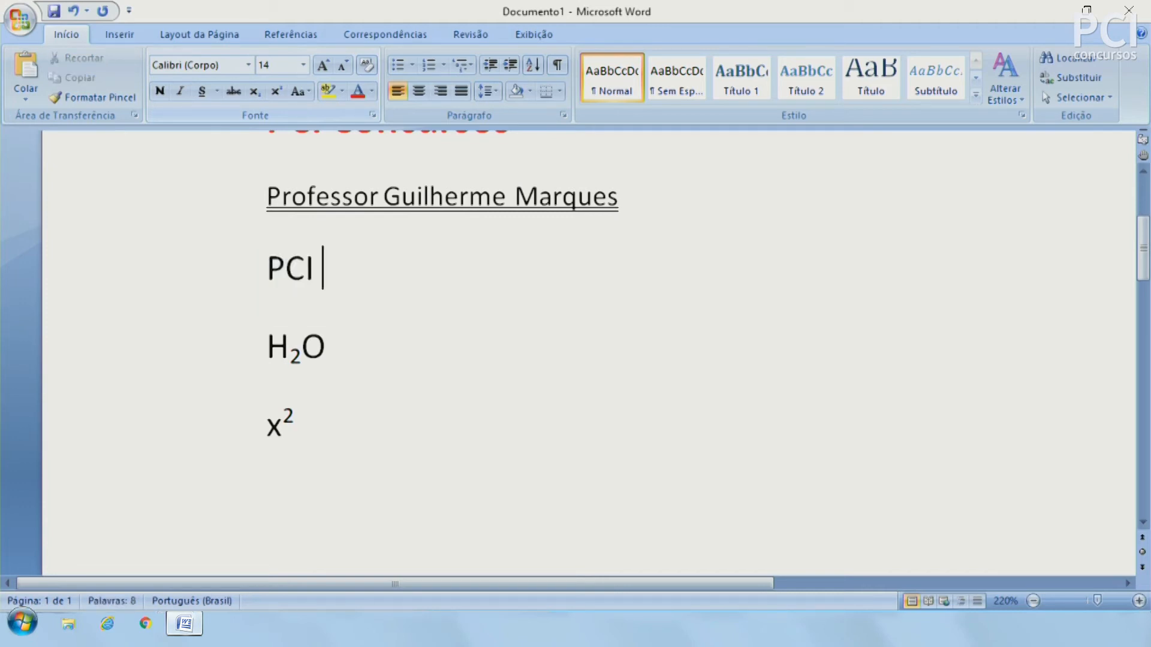
Complete the "PCI" line with mixed-case text so that it reads "PCI CONCUrsos"
type("CONCURSOS")
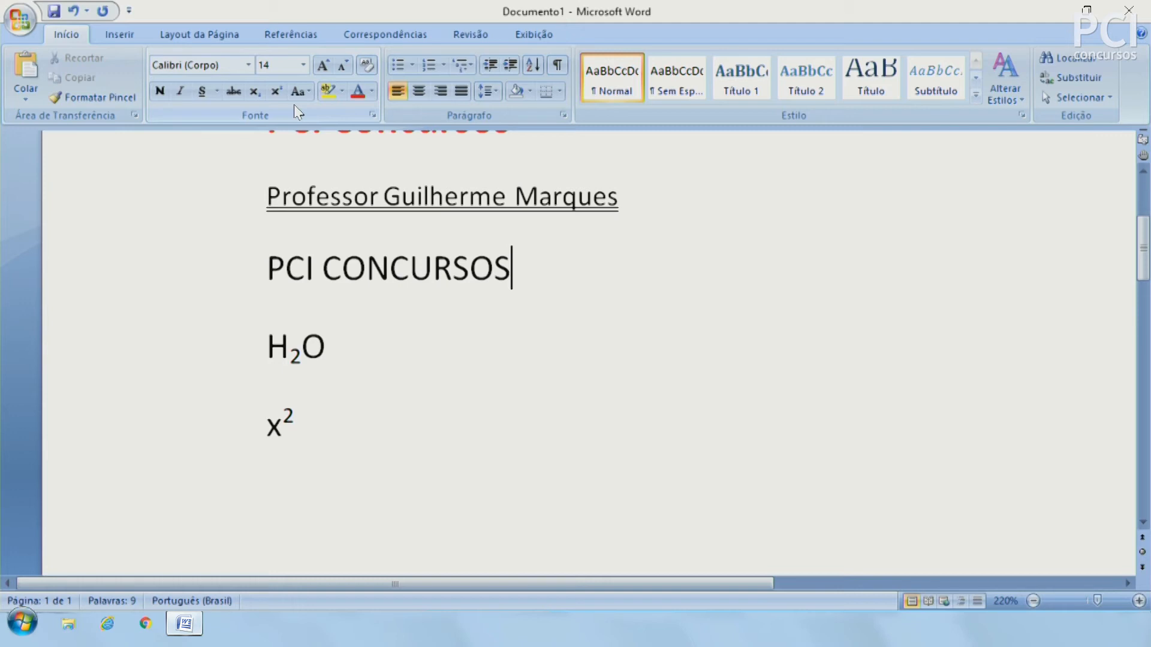
key("BackSpace")
key("BackSpace")
key("BackSpace")
type("roso")
key("BackSpace")
key("BackSpace")
key("BackSpace")
type("sos")
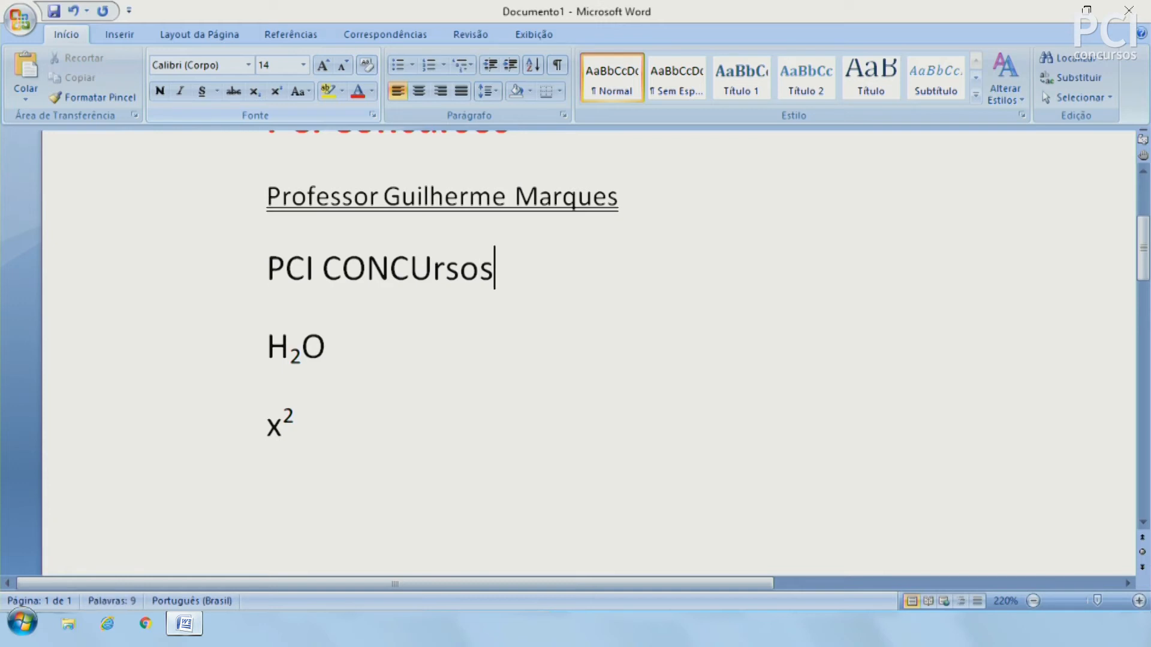
Apply sentence case and lowercase in turn to the "PCI CONCUrsos" line
left_click(198, 302)
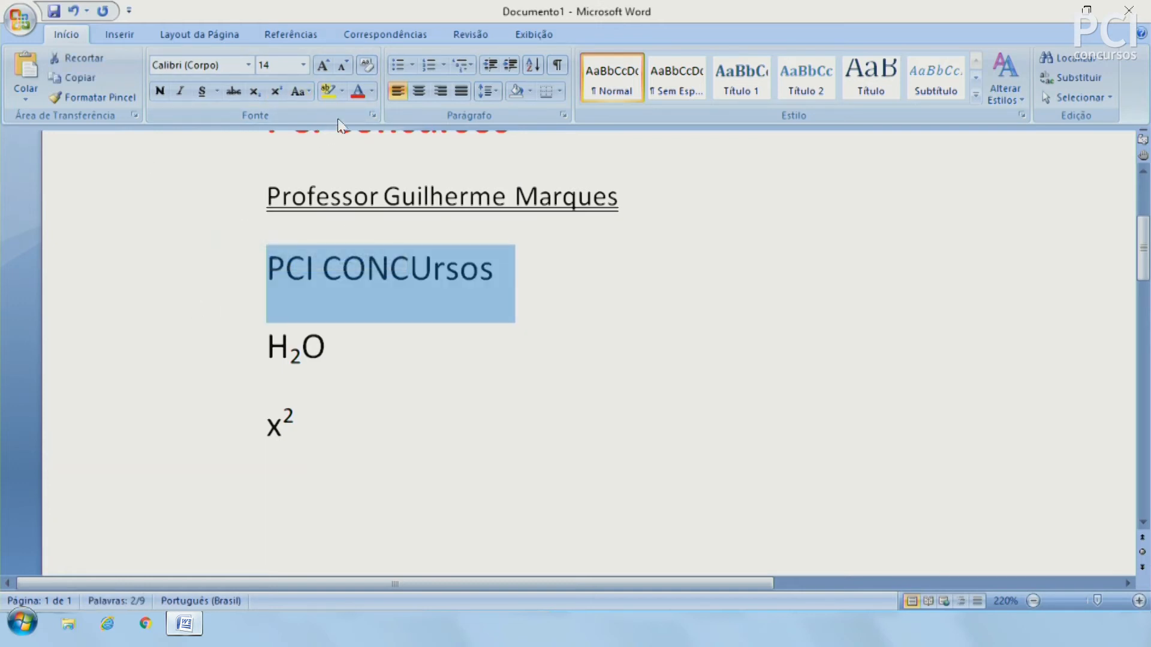
left_click(303, 92)
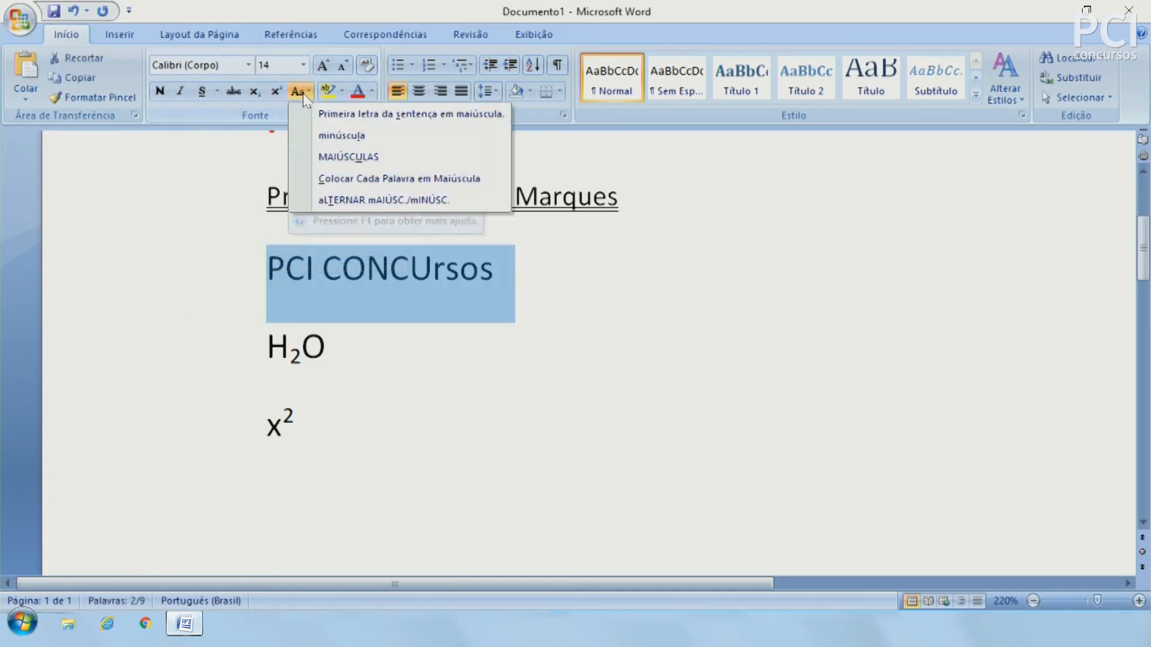
left_click(339, 115)
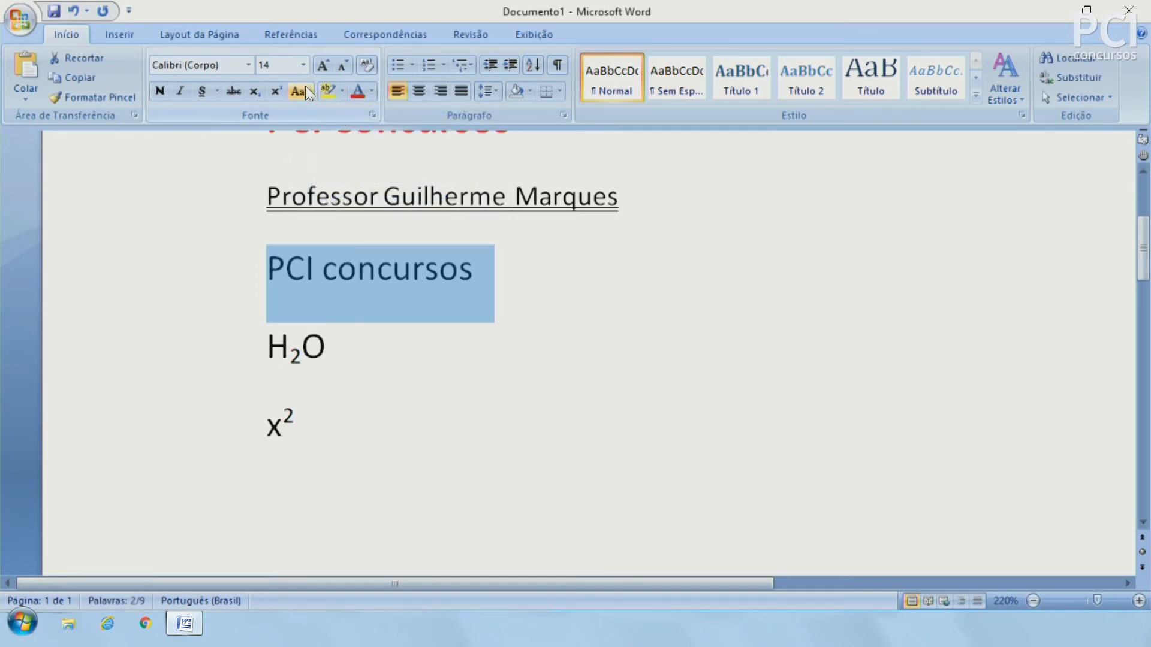
left_click(308, 87)
left_click(322, 133)
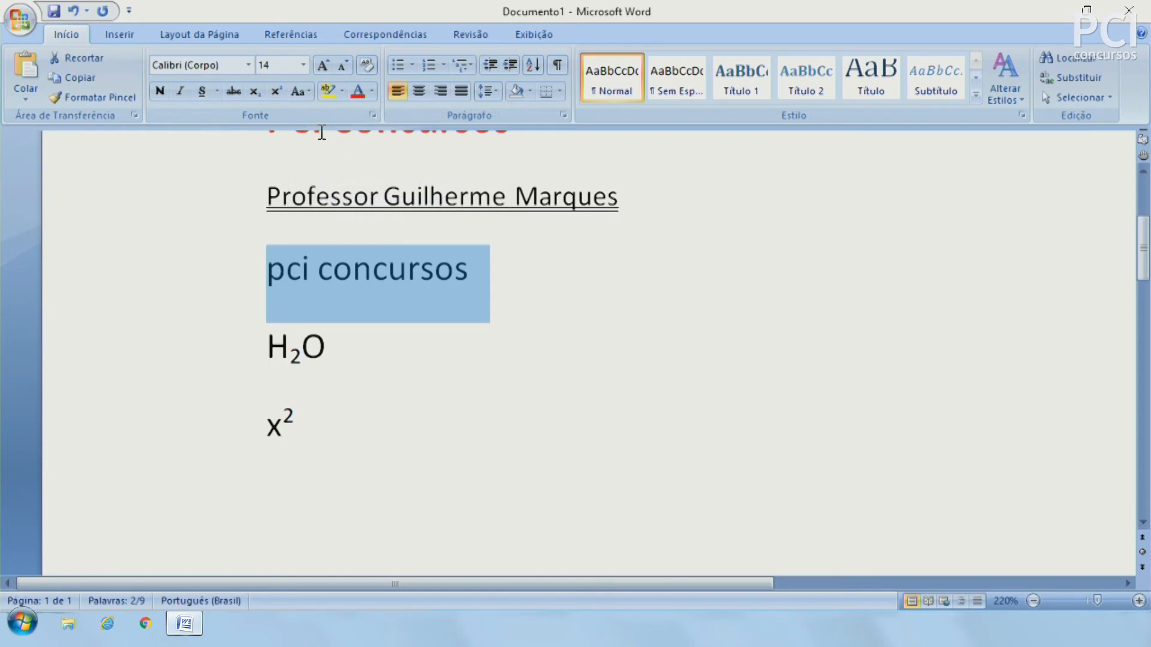
Change the selected line to all uppercase and to a capital at the start of each word
left_click(303, 91)
left_click(333, 154)
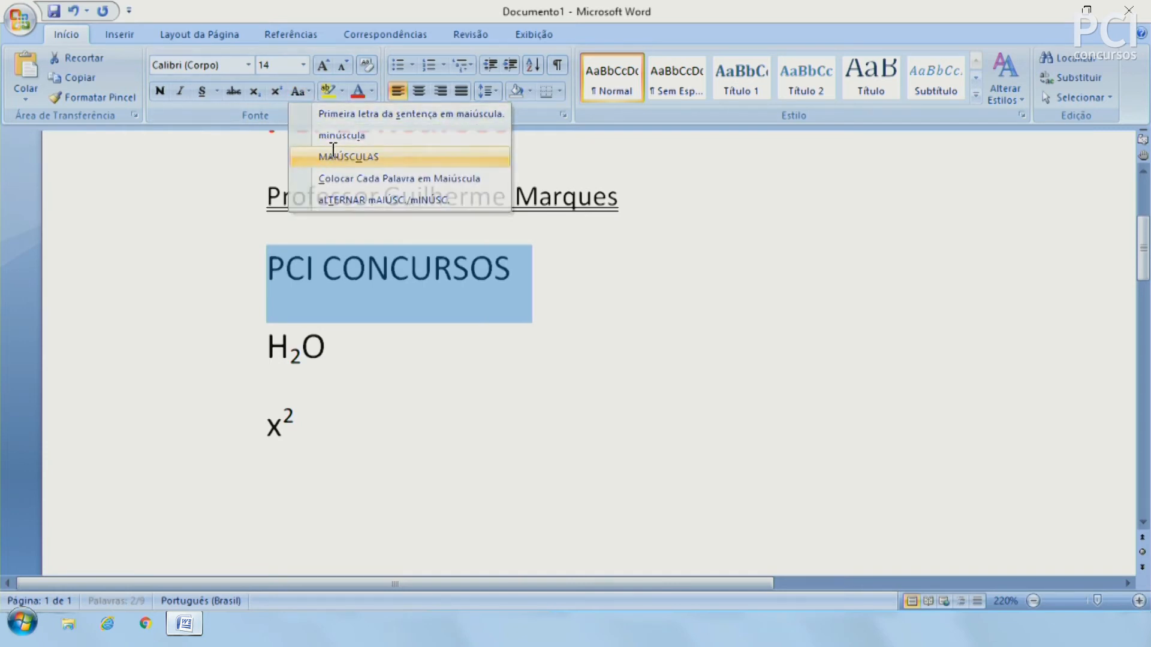
left_click(304, 95)
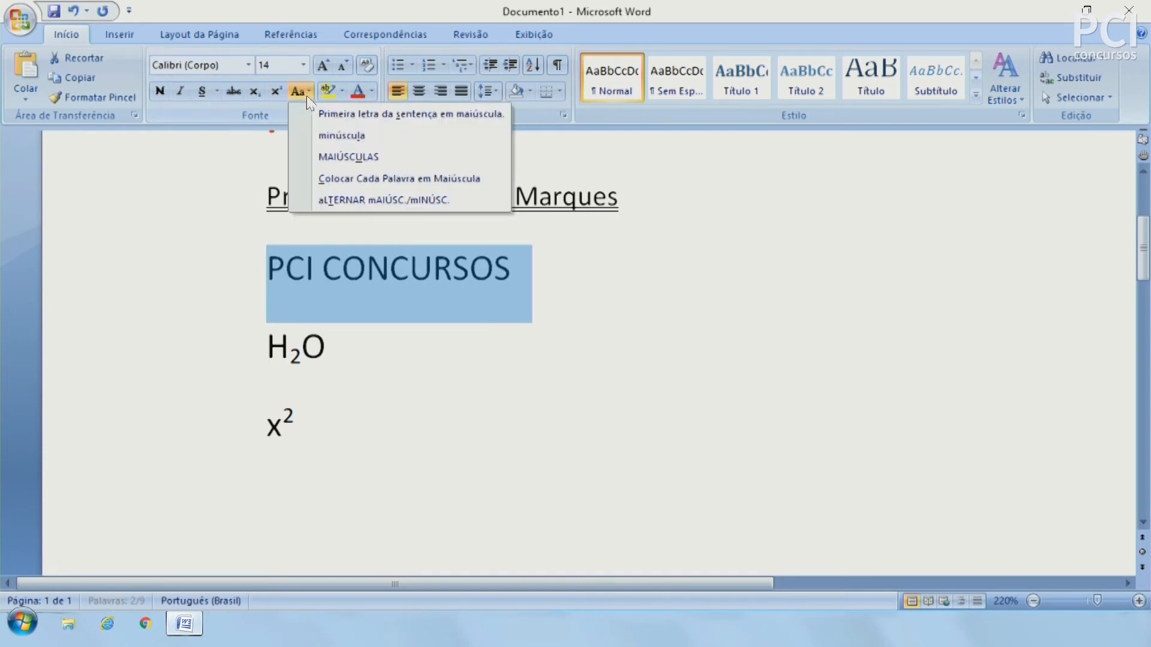
left_click(408, 188)
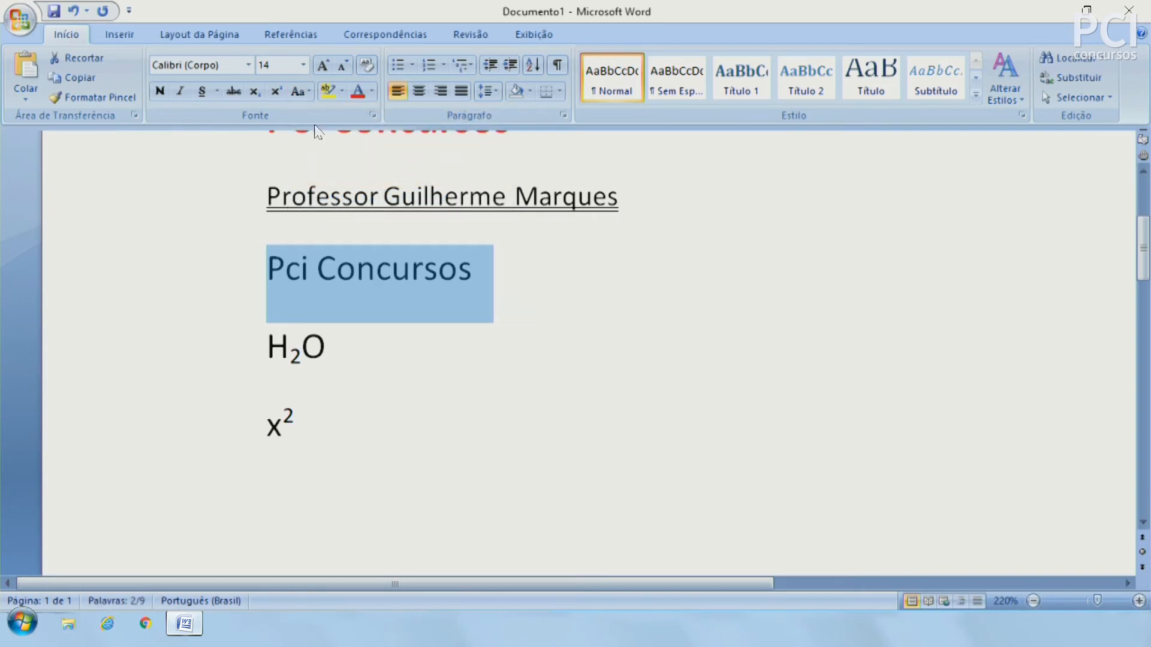
Toggle the case of the selected line, then set it to sentence case, giving "Pci concursos"
left_click(294, 91)
left_click(358, 200)
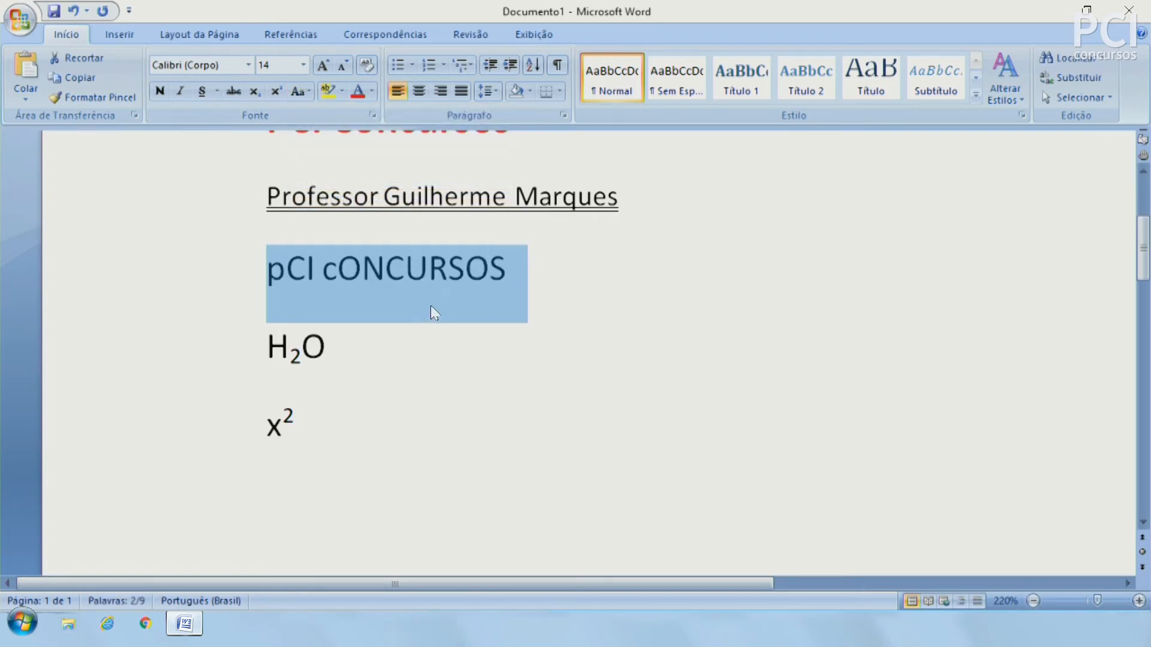
left_click(297, 91)
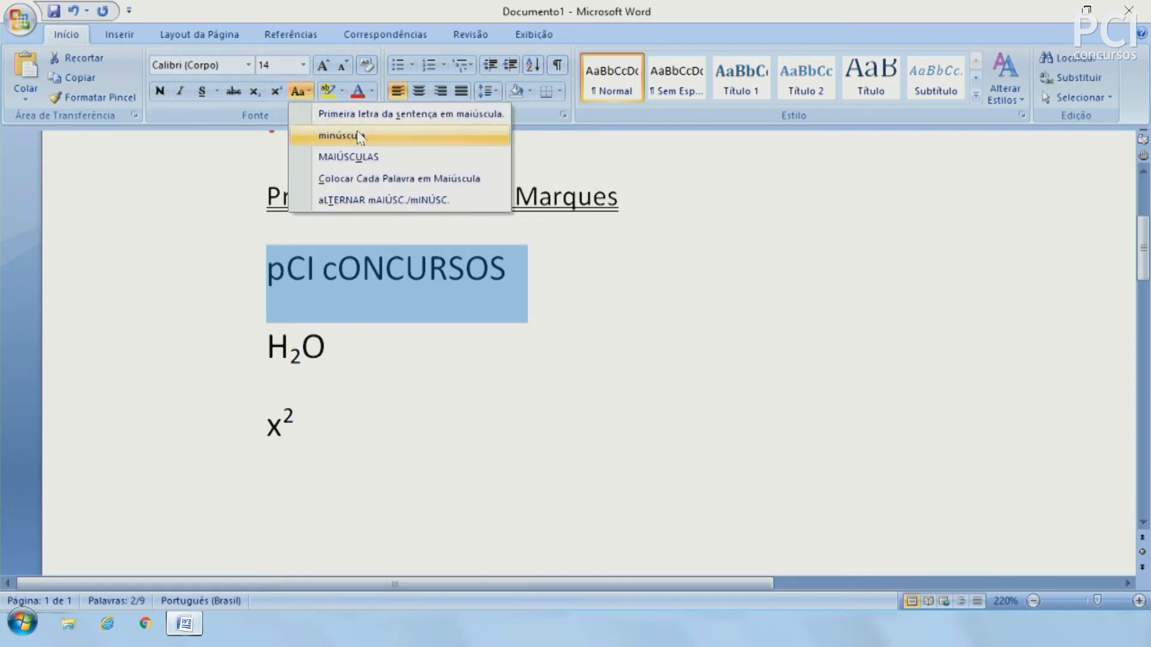
left_click(360, 114)
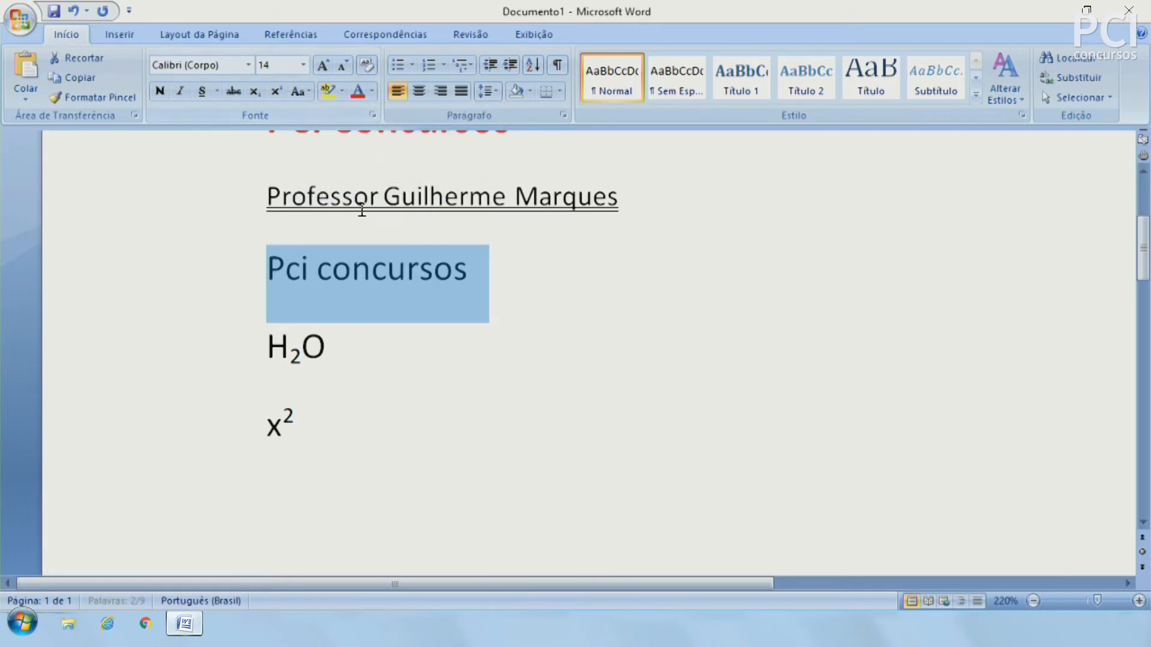
Open the highlight colour choices for the selected "Pci concursos" line
left_click(340, 96)
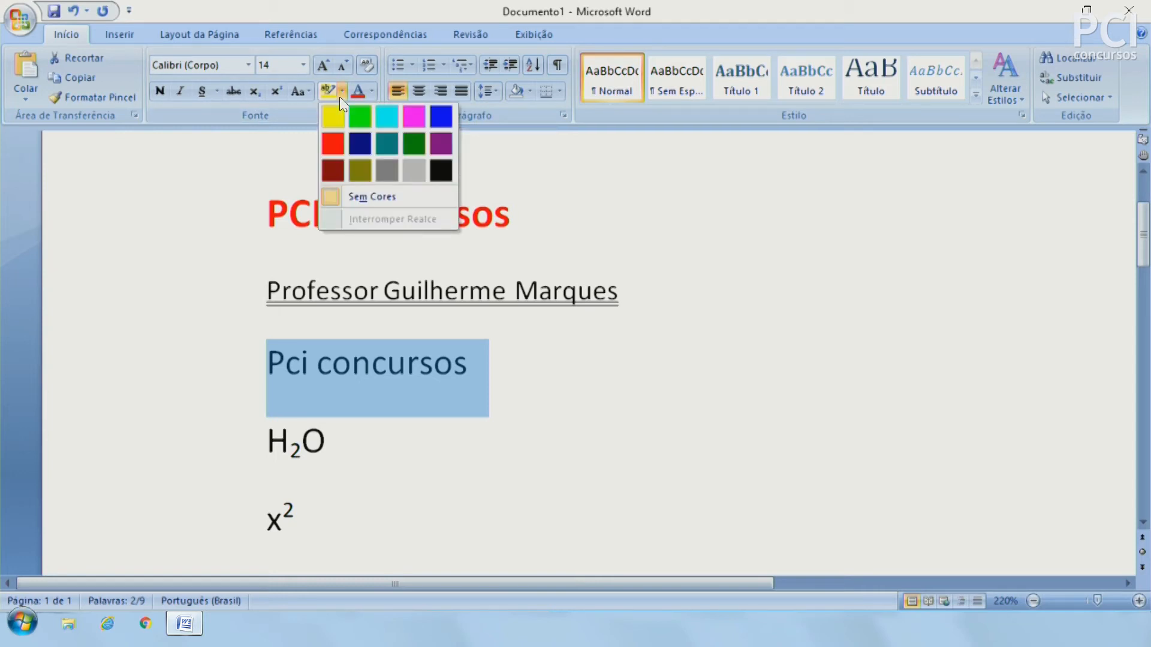
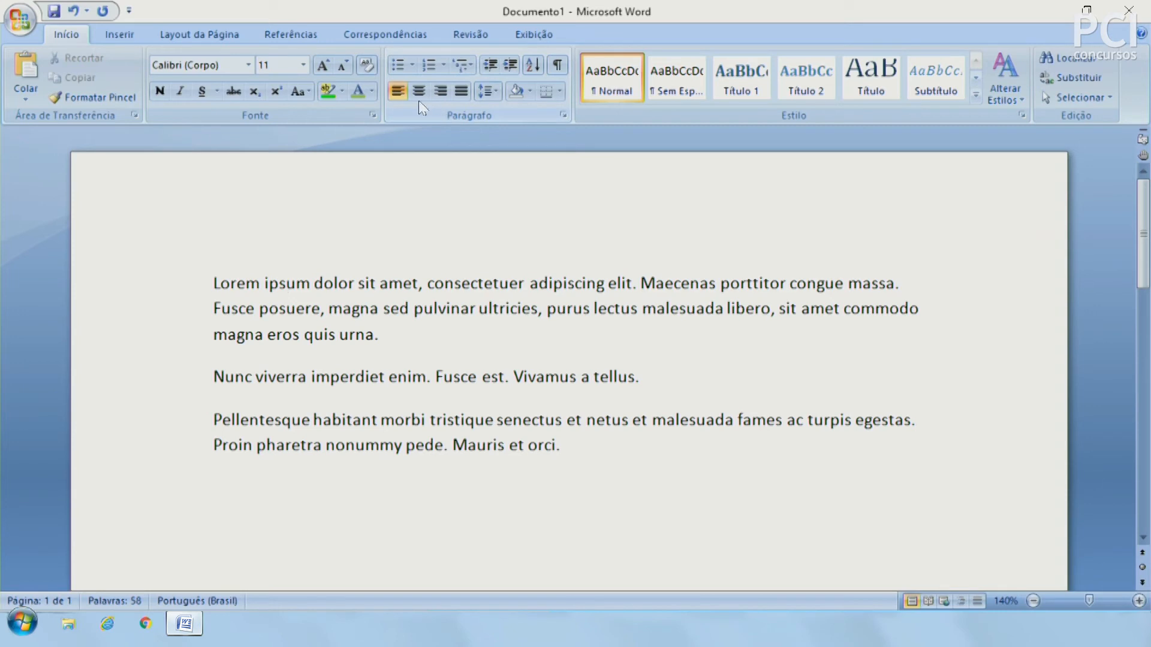
Try a round bullet on the first Lorem ipsum paragraph and undo it
left_click(397, 66)
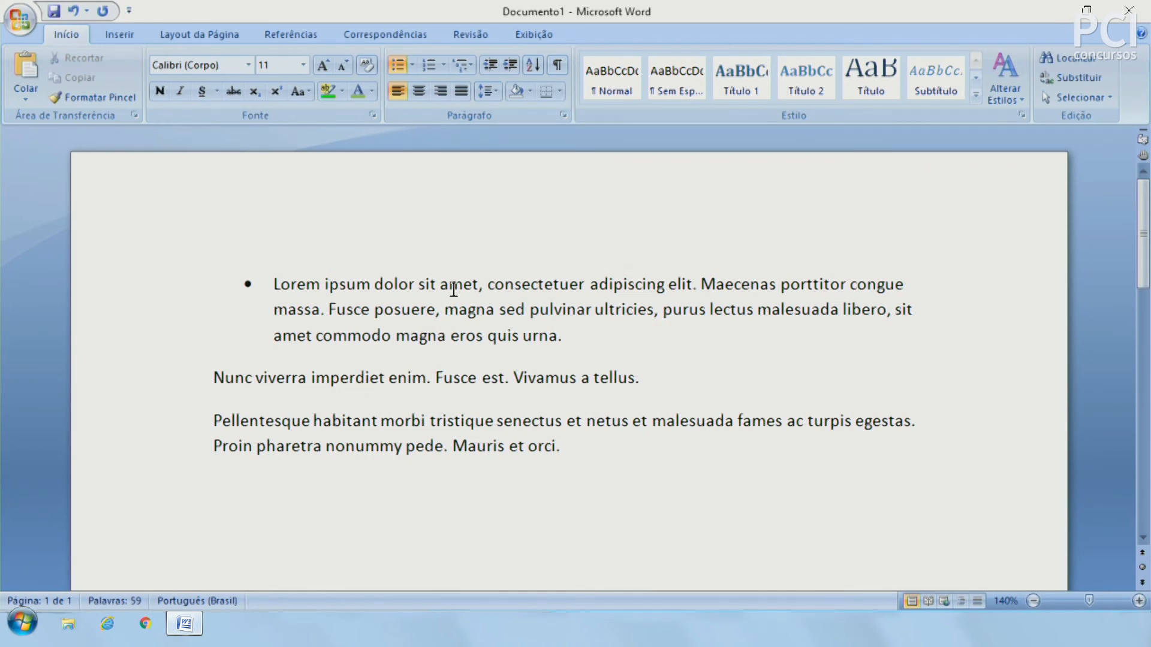
key("ctrl+z")
left_click_drag(207, 281, 393, 340)
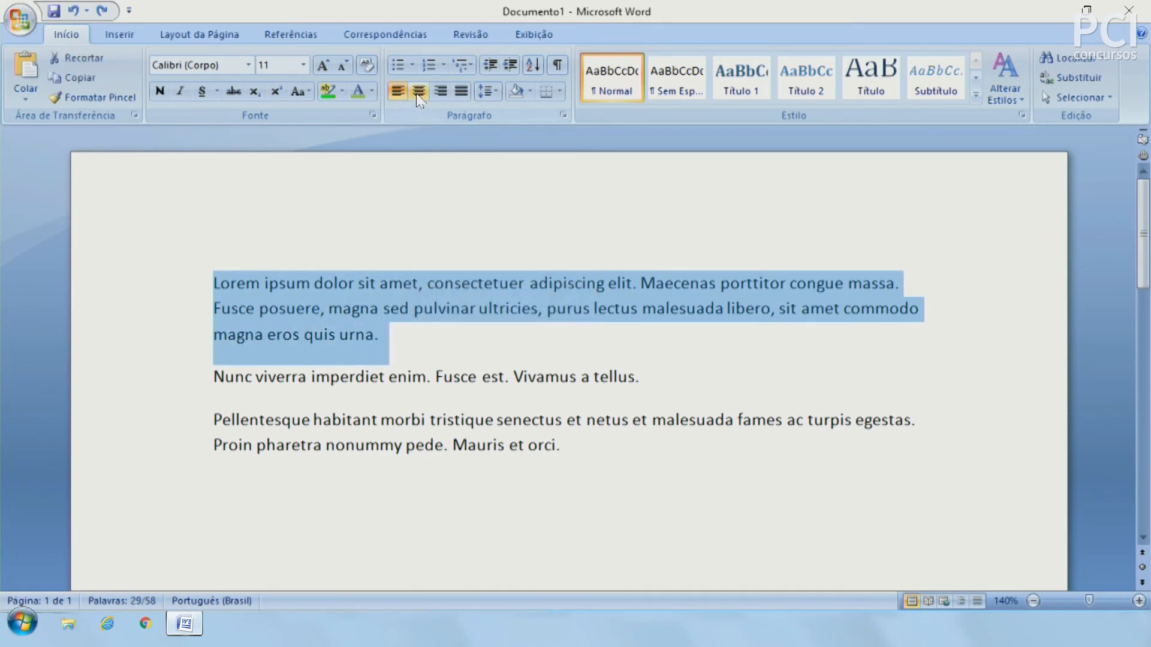
left_click(518, 284)
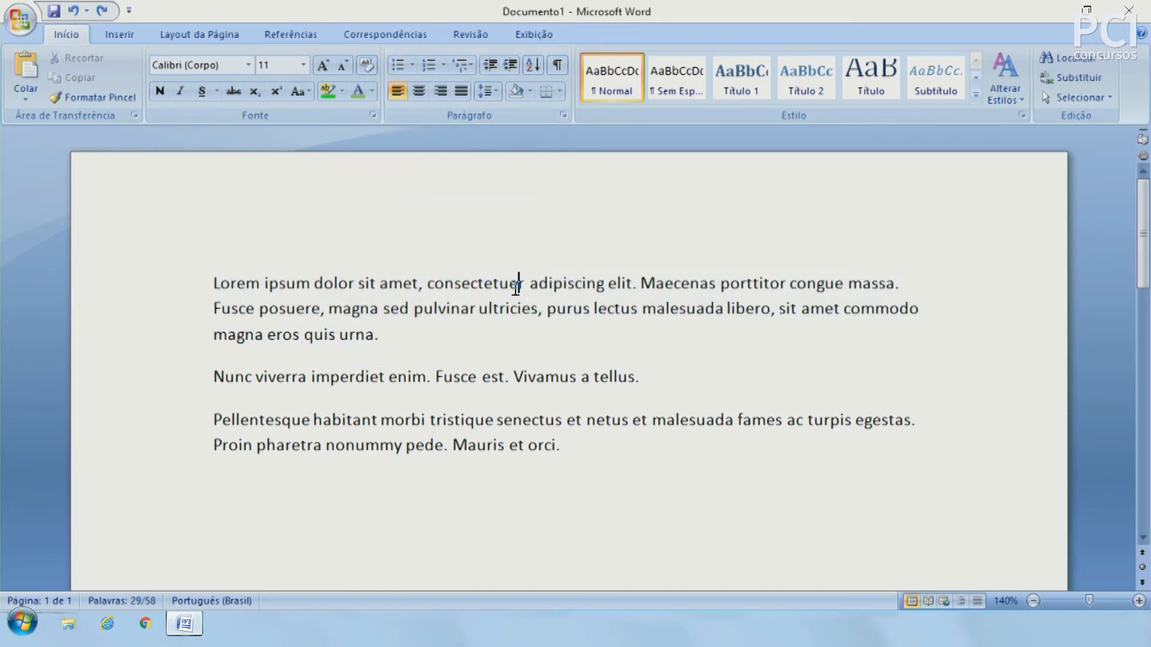
Make the first Lorem ipsum paragraph a list item with a round bullet
left_click(460, 284)
left_click(398, 65)
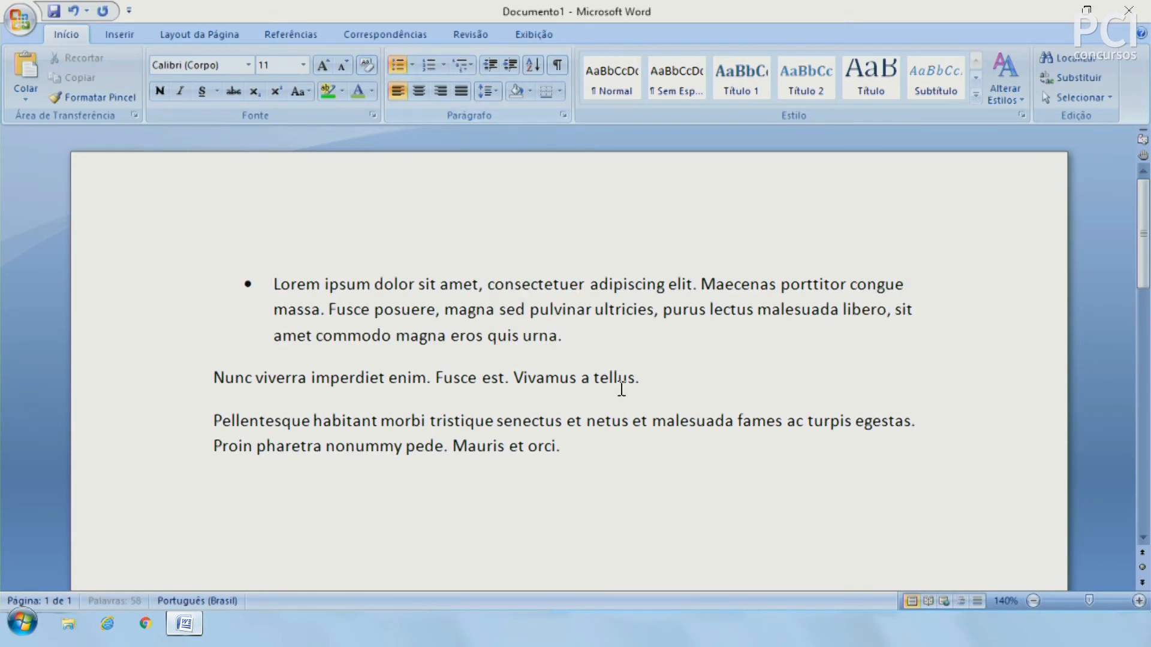
left_click(248, 283)
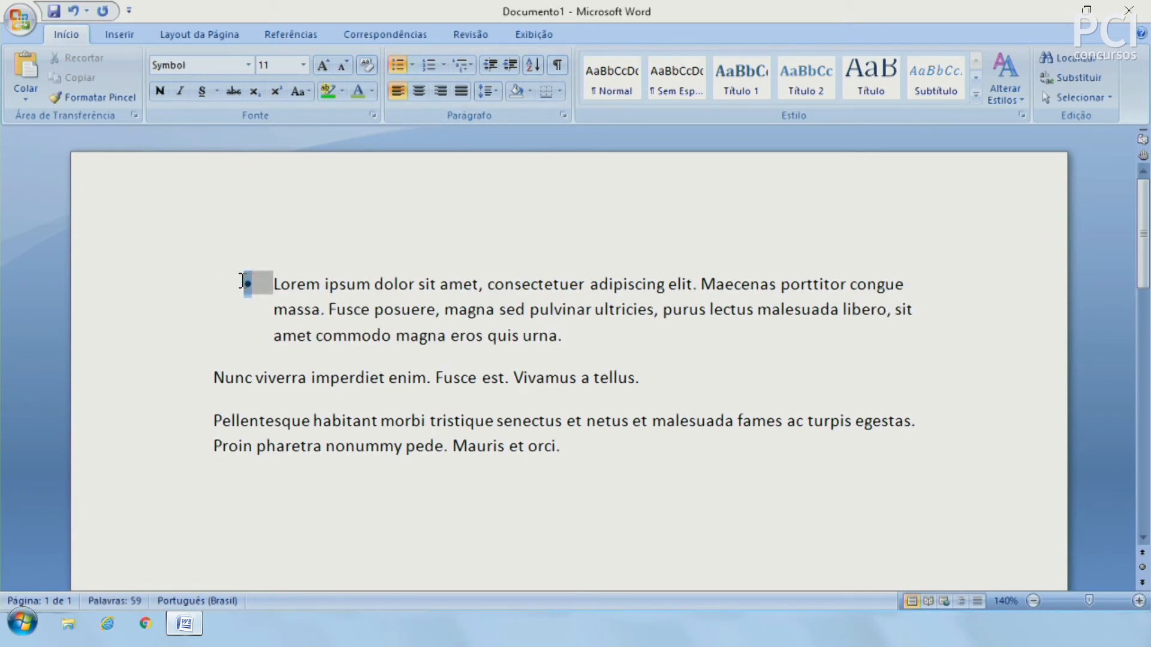
left_click(237, 325)
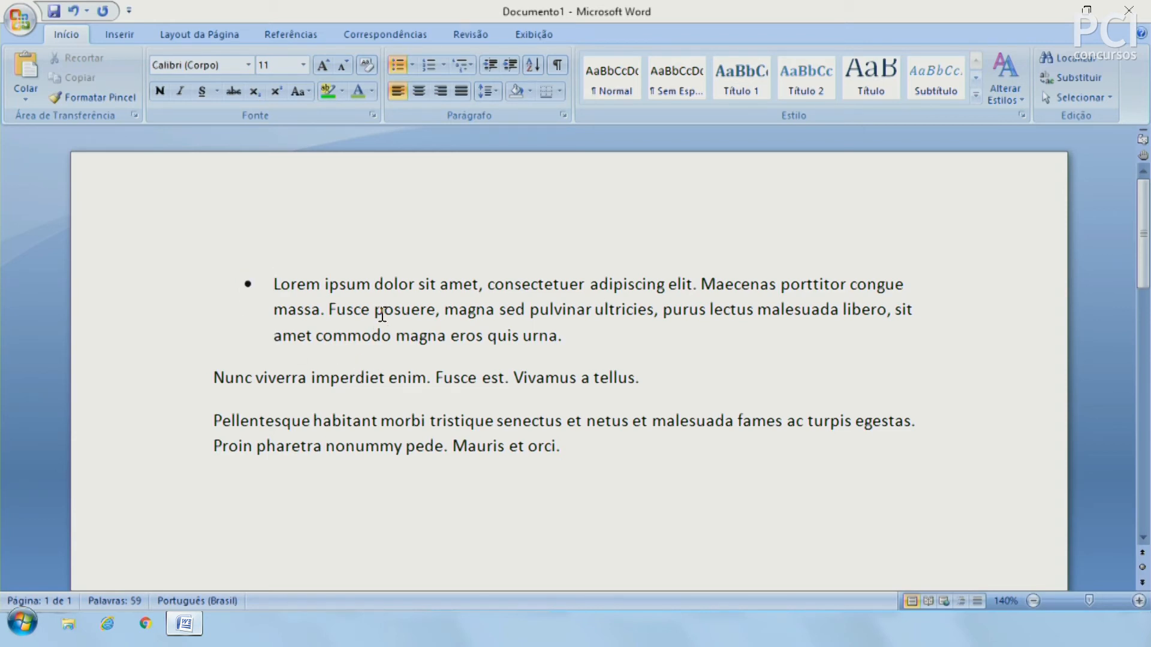
Add a second bullet item reading "kjhsdfkjshdf" after the first paragraph
left_click(573, 325)
key("Return")
type("kjhsdfkjshdf")
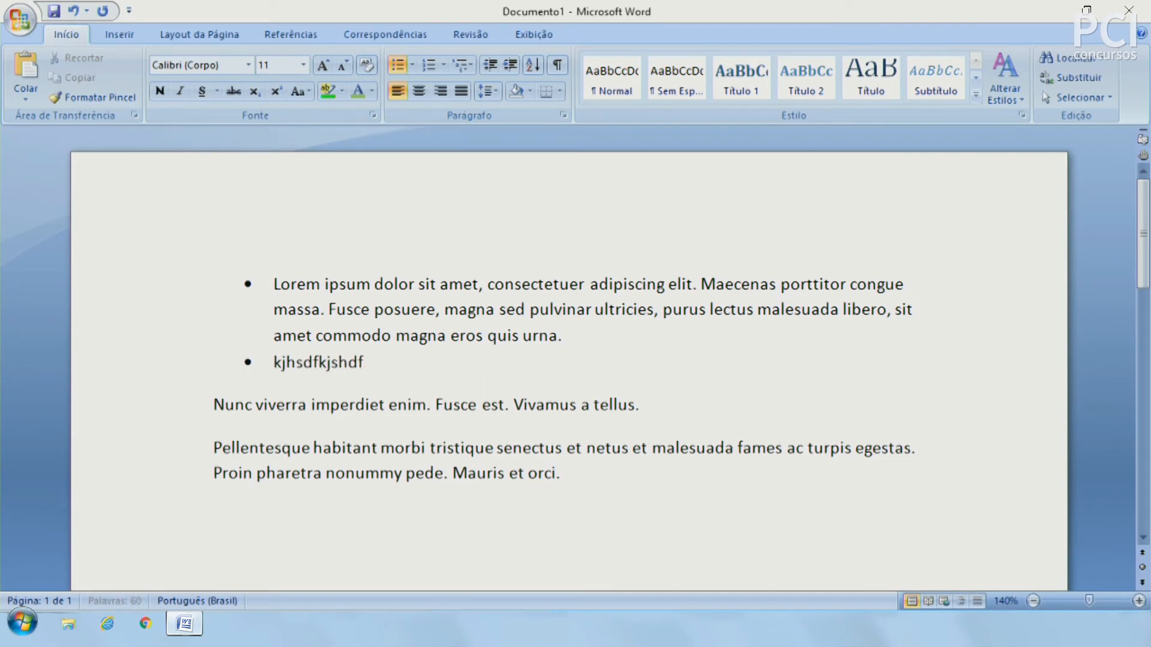
Replace the second bullet's text with =lorem() to try generating placeholder text
key("shift+Home")
type("=lorem()")
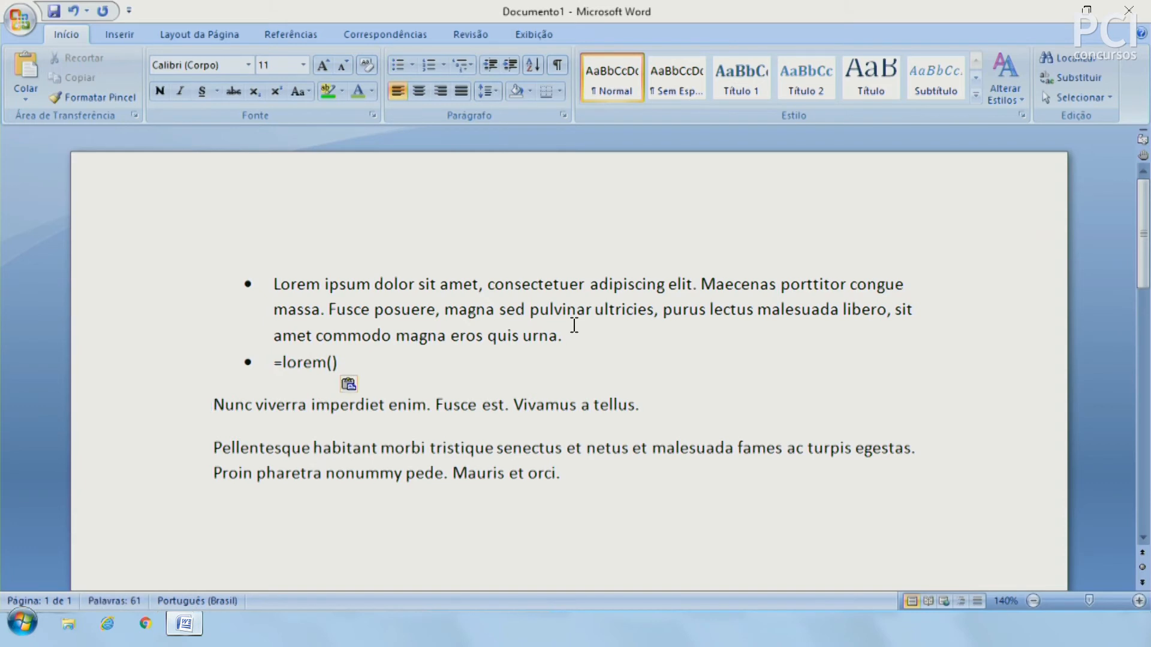
key("Delete")
key("Return")
key("BackSpace")
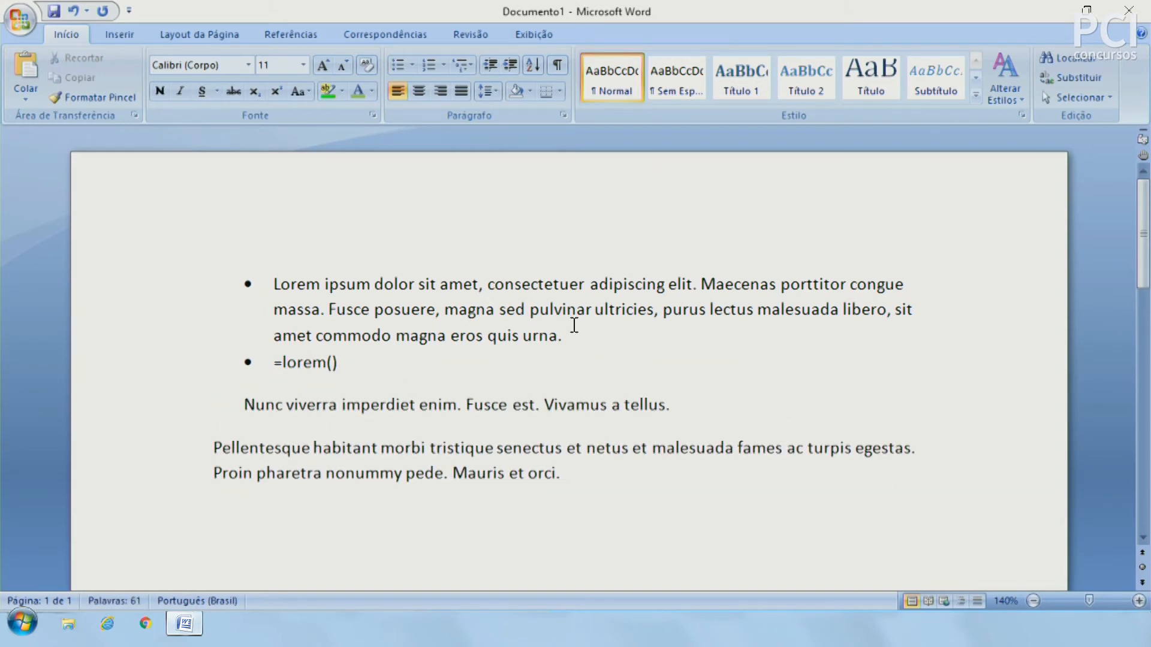
Delete the =lorem() text so the "Nunc viverra" paragraph takes over the second bullet
key("BackSpace")
key("BackSpace")
key("BackSpace")
key("BackSpace")
key("BackSpace")
key("BackSpace")
key("BackSpace")
key("BackSpace")
key("BackSpace")
Enter the trial text "dflgkjfdg" on a new line after the second bullet and delete it
key("End")
key("Return")
type("dflgkjfdg")
key("Home")
key("shift+End")
key("Delete")
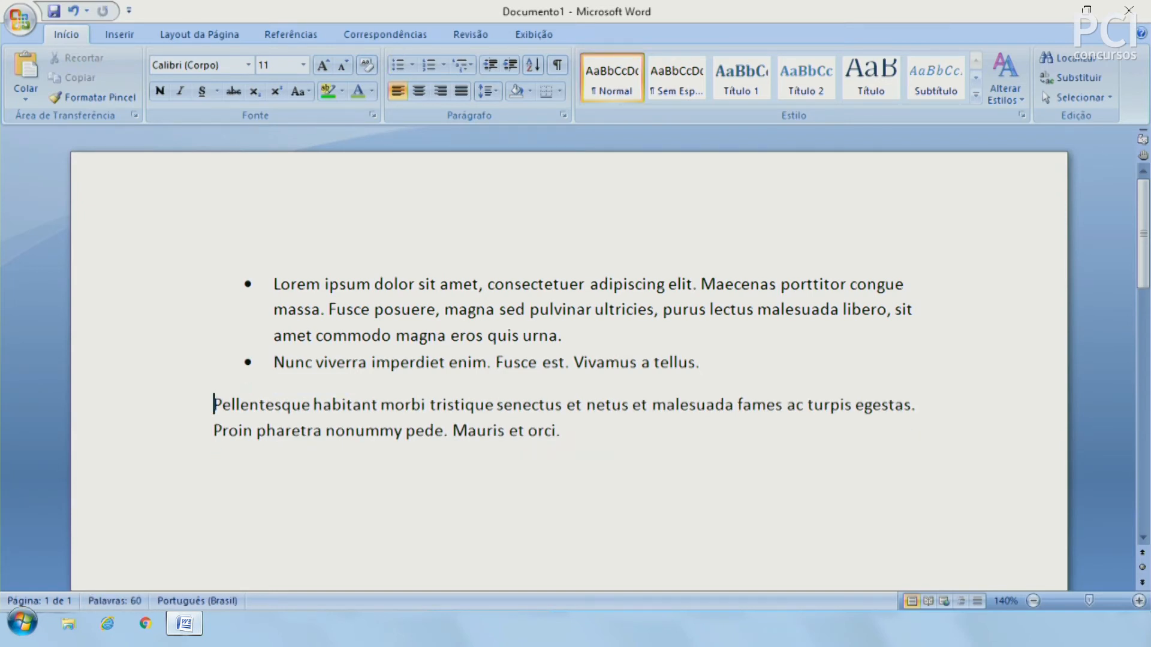
Undo the trial edits back to three paragraphs with only the first one bulleted
key("ctrl+z")
key("ctrl+z")
key("ctrl+z")
key("ctrl+z")
key("ctrl+z")
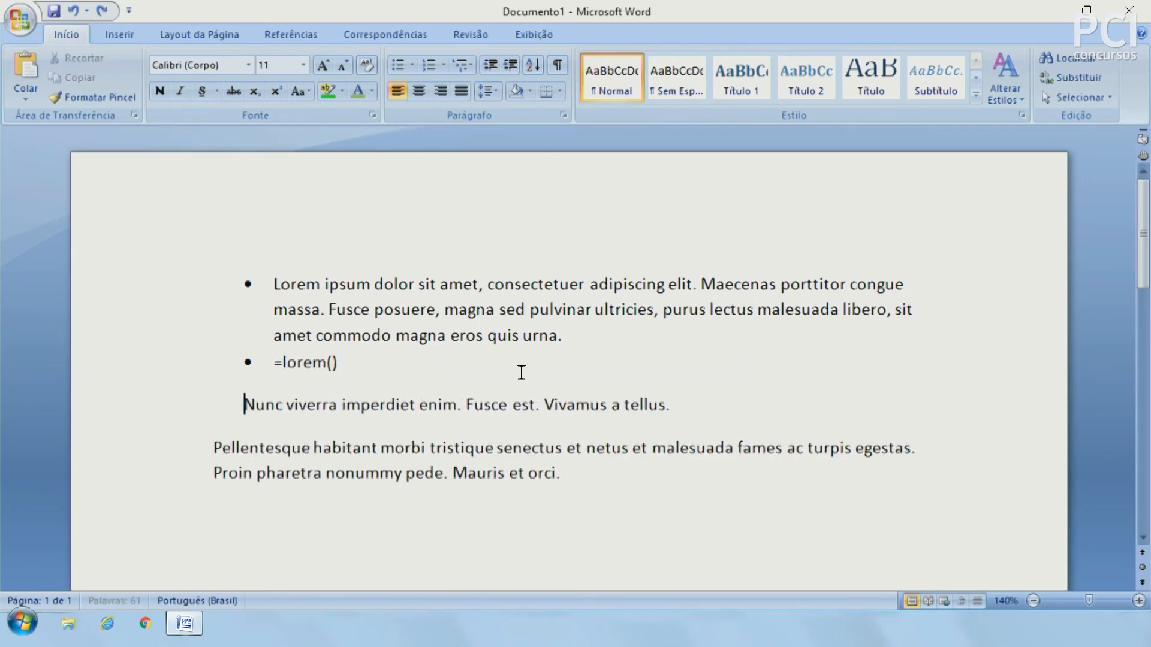
key("ctrl+z")
key("ctrl+z")
key("ctrl+z")
key("ctrl+z")
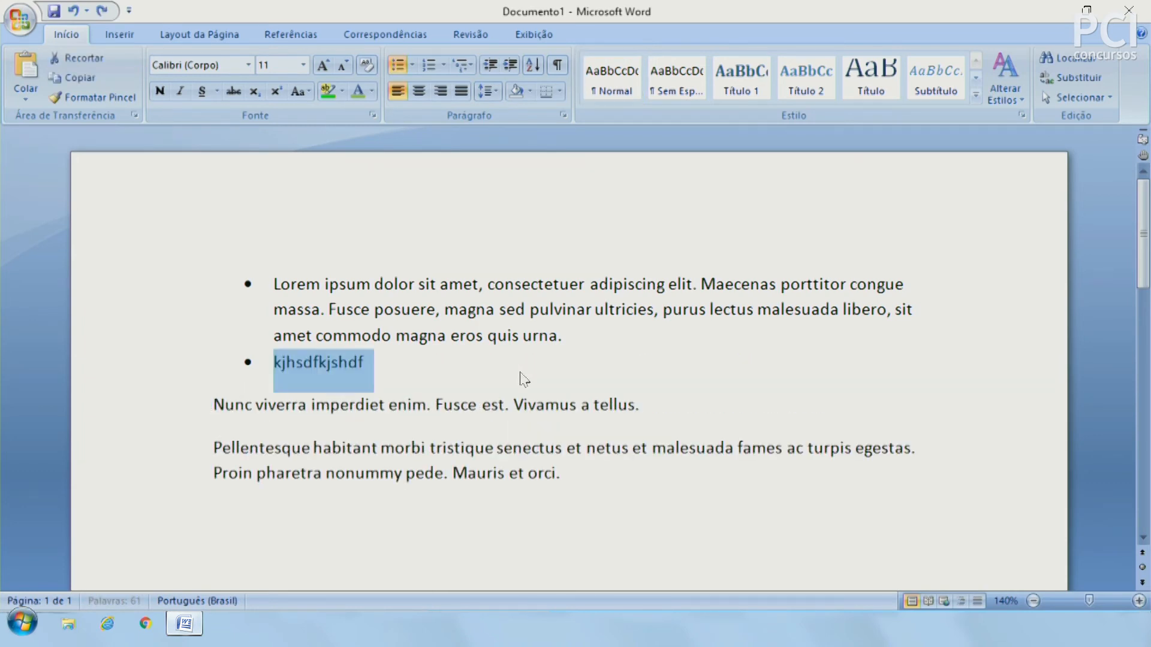
key("ctrl+z")
Apply round bullets to all three paragraphs
left_click(182, 287)
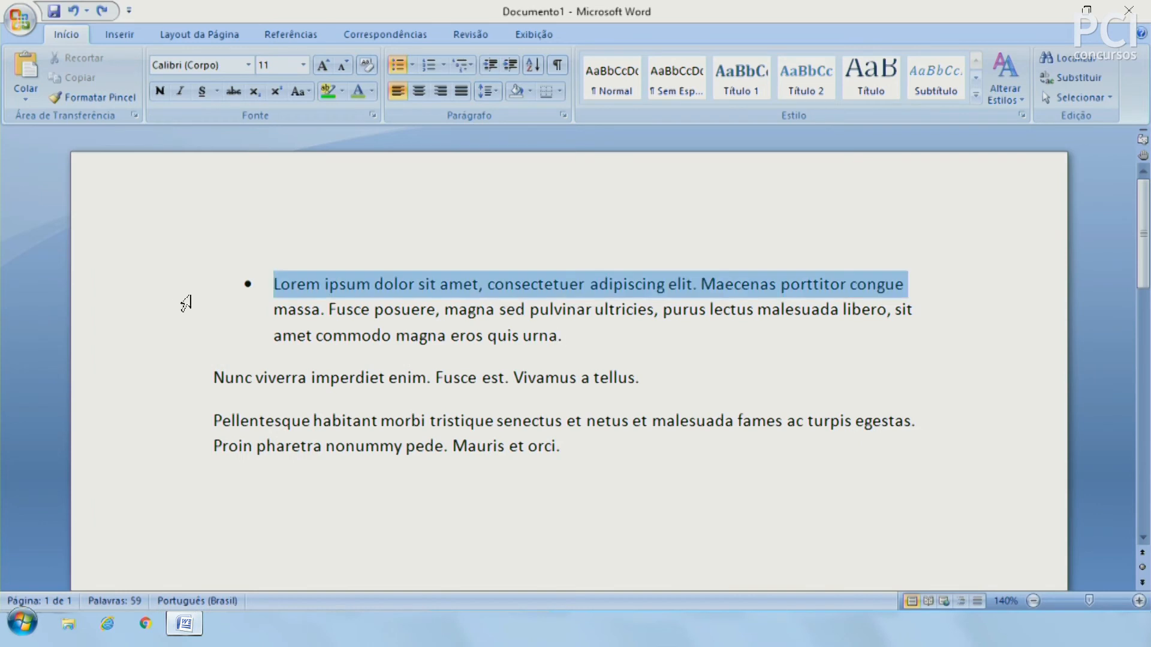
left_click_drag(179, 292, 221, 478)
left_click(395, 70)
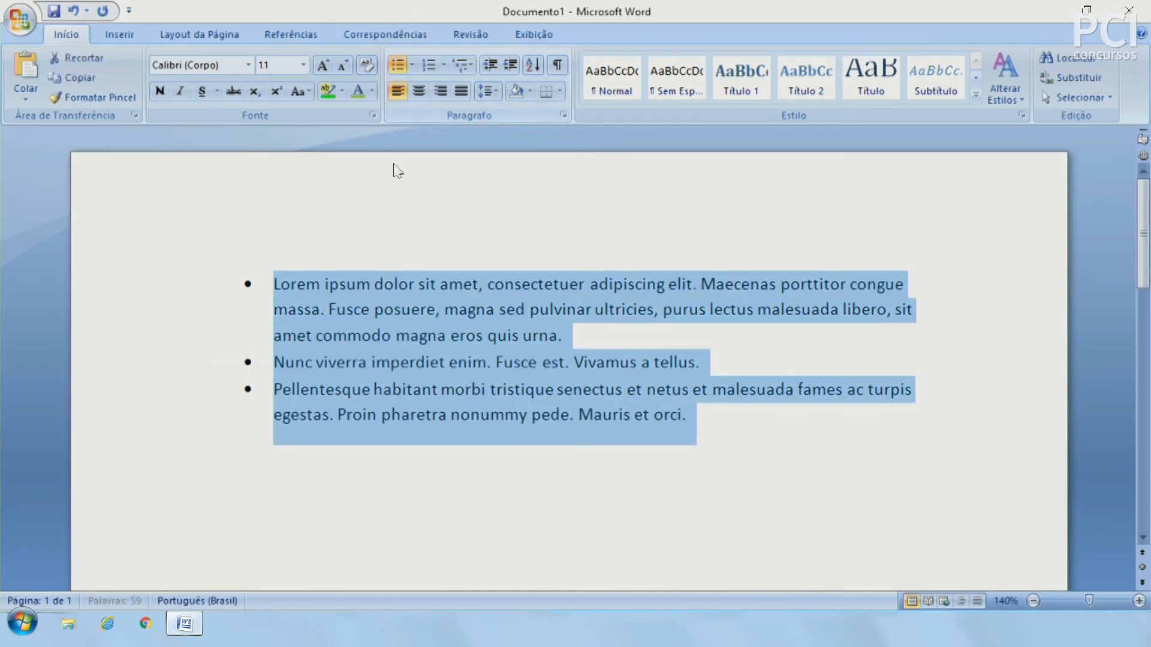
left_click(485, 353)
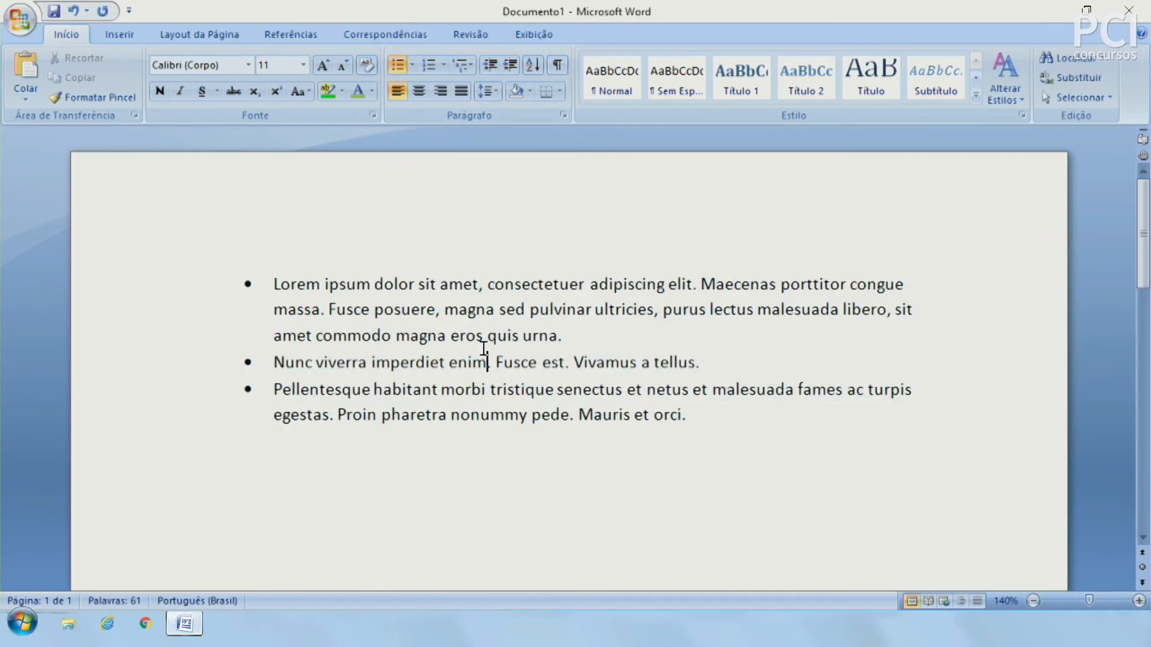
left_click(474, 362)
Convert the three-item bulleted list into a list numbered 1., 2., 3
left_click(242, 283)
left_click(249, 360)
left_click(348, 286)
left_click(429, 63)
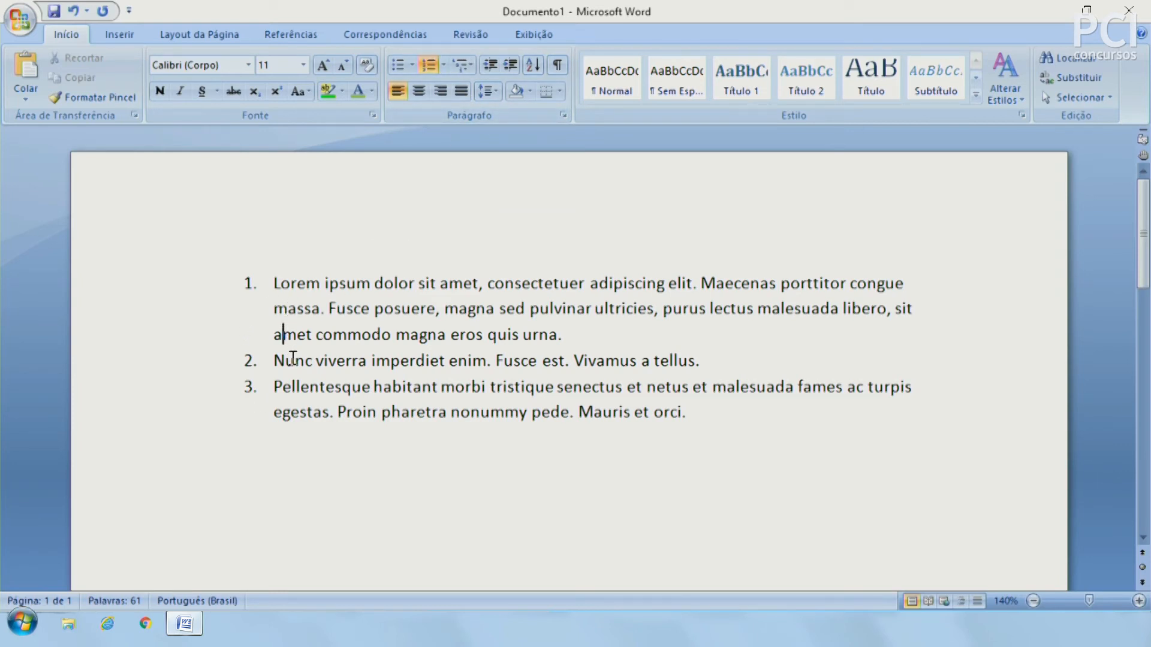
left_click(249, 385)
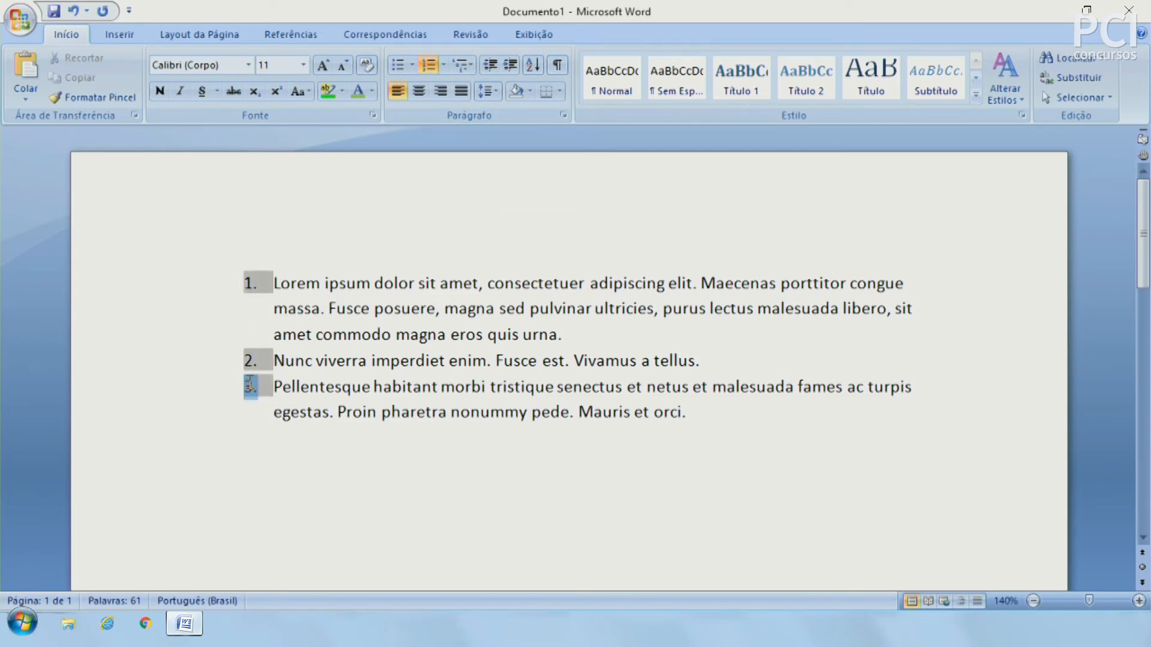
left_click(385, 387)
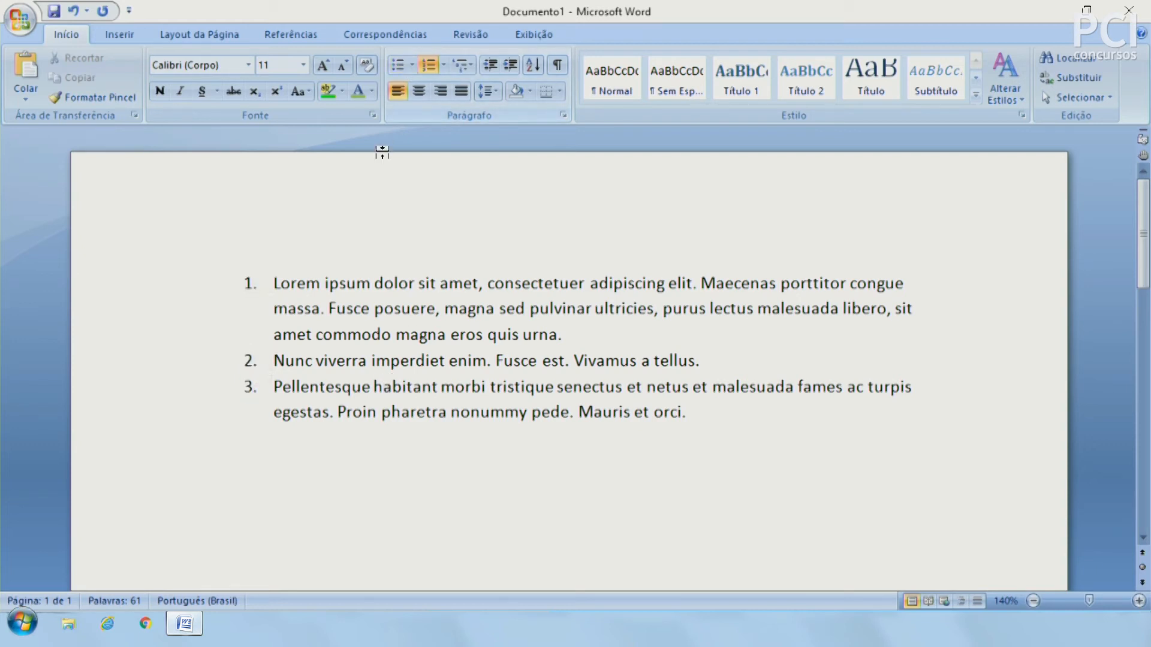
Change the numbered list to square bullets from the bullet library
left_click(409, 69)
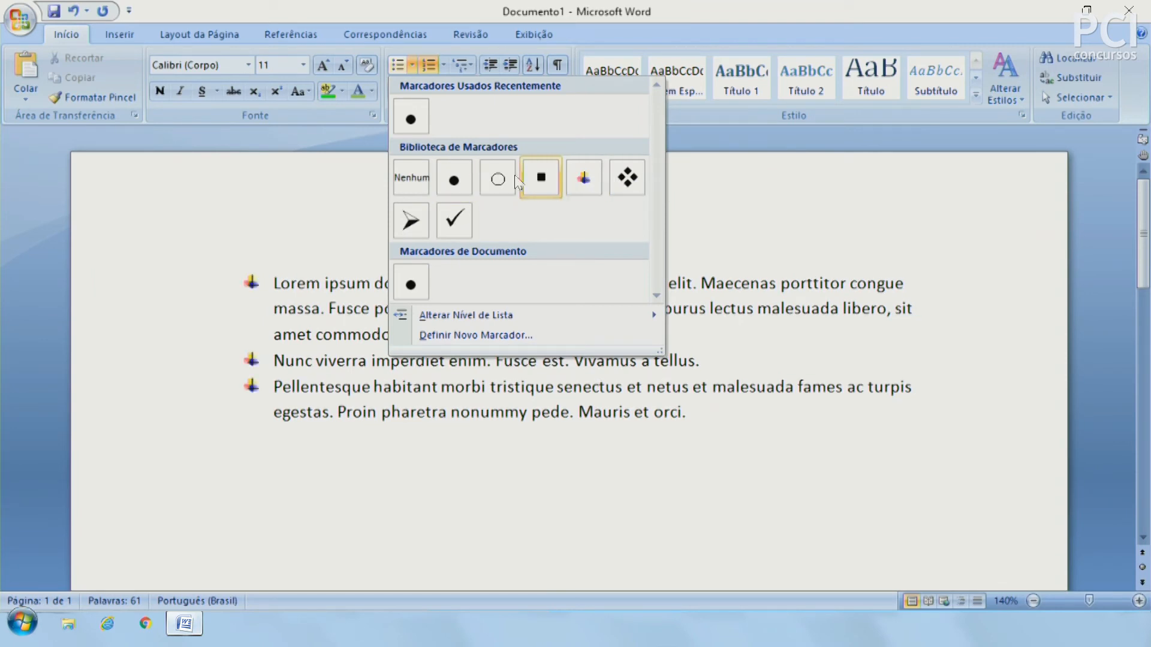
left_click(413, 64)
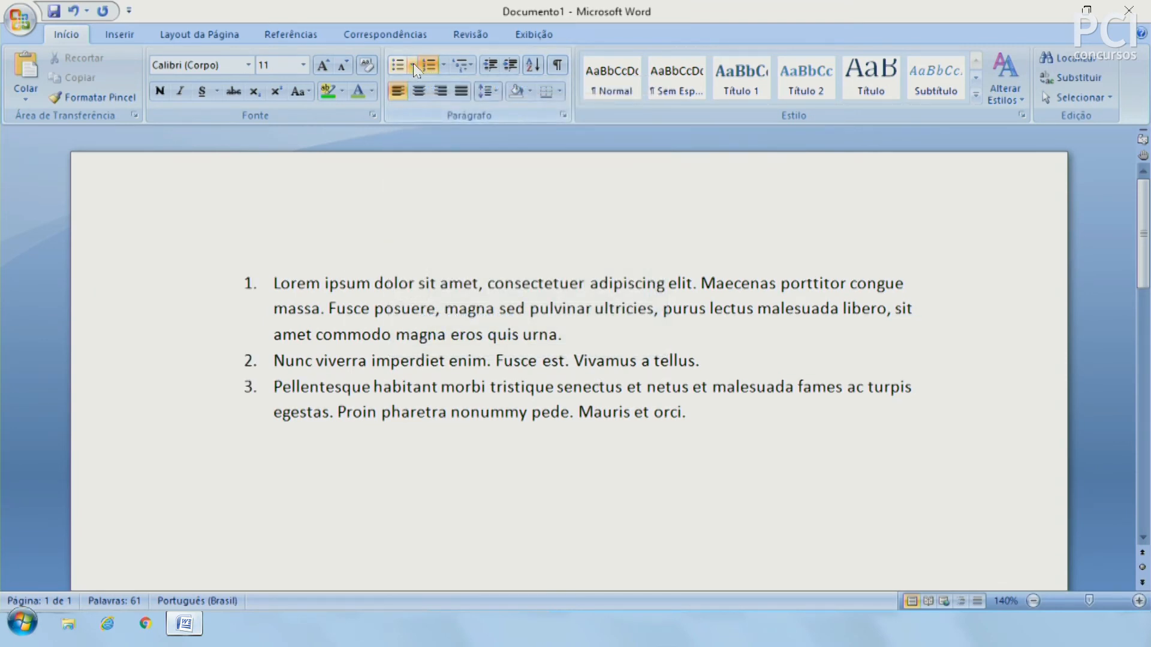
left_click(412, 63)
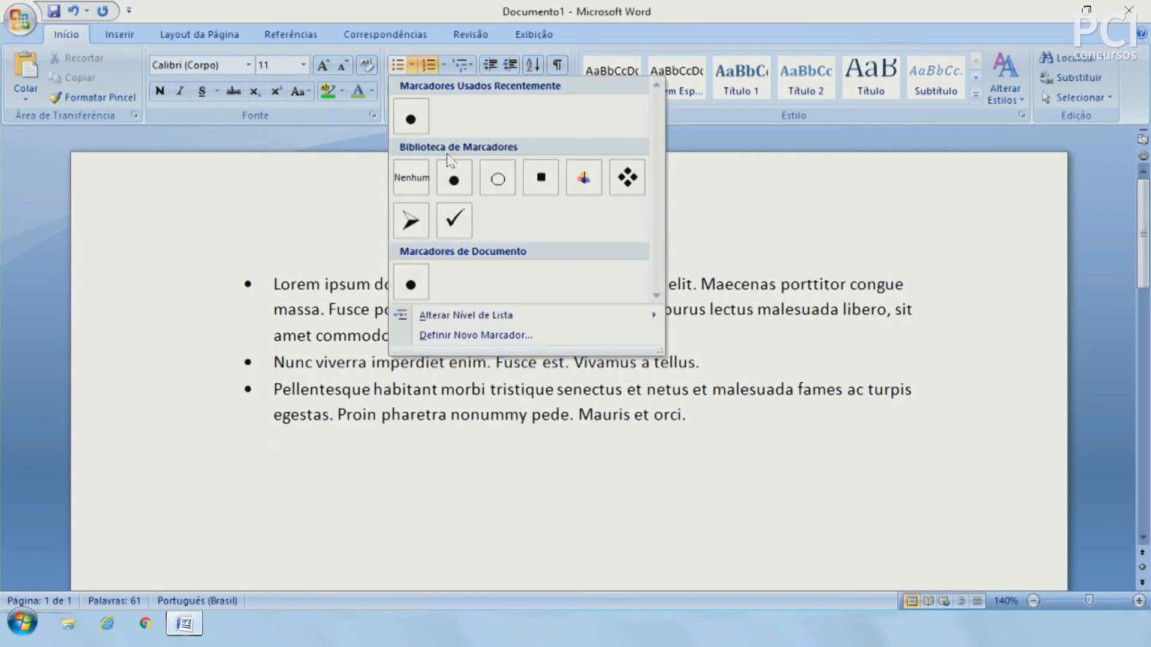
left_click(541, 180)
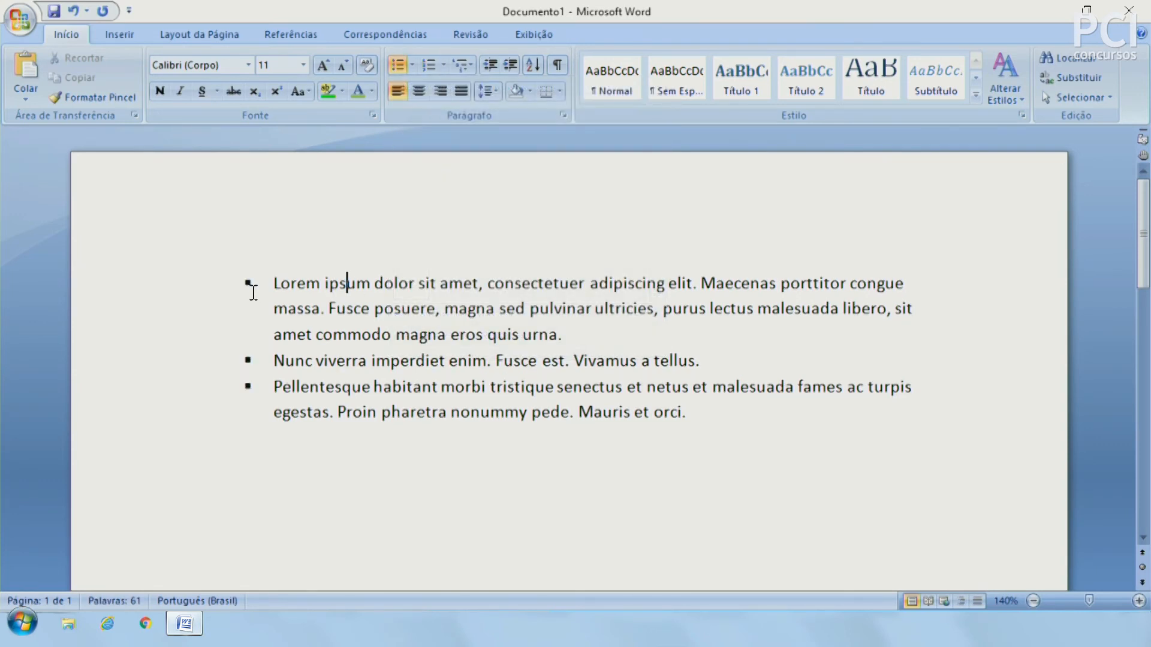
Convert the square-bulleted list into a list numbered 1., 2., 3
left_click(444, 64)
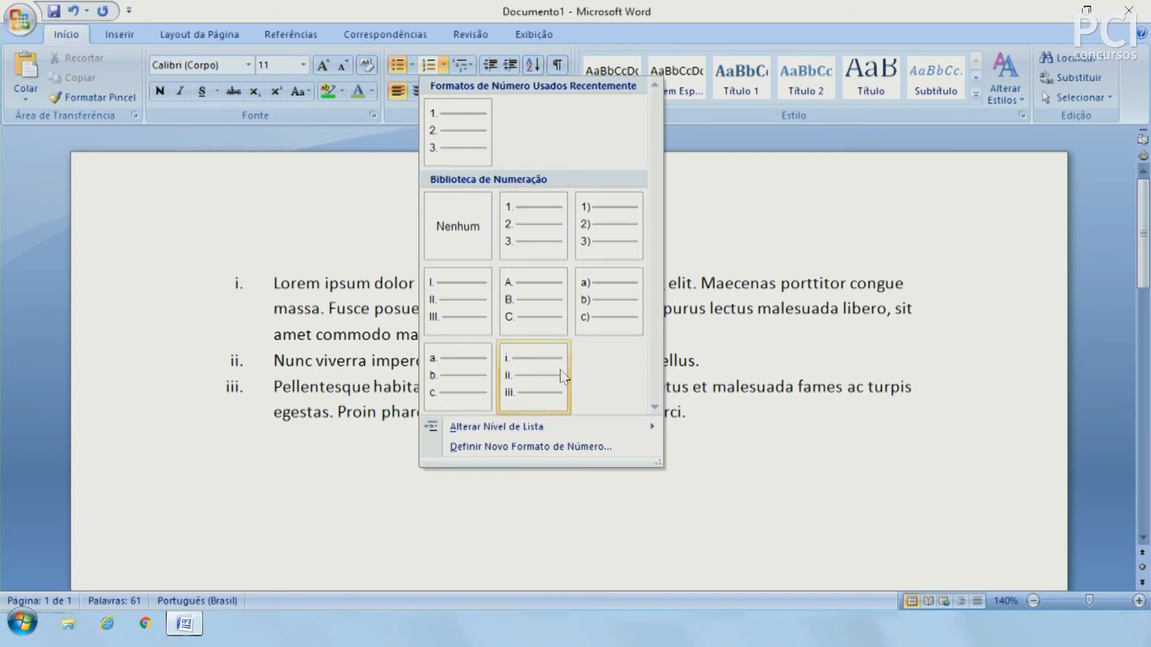
left_click(552, 239)
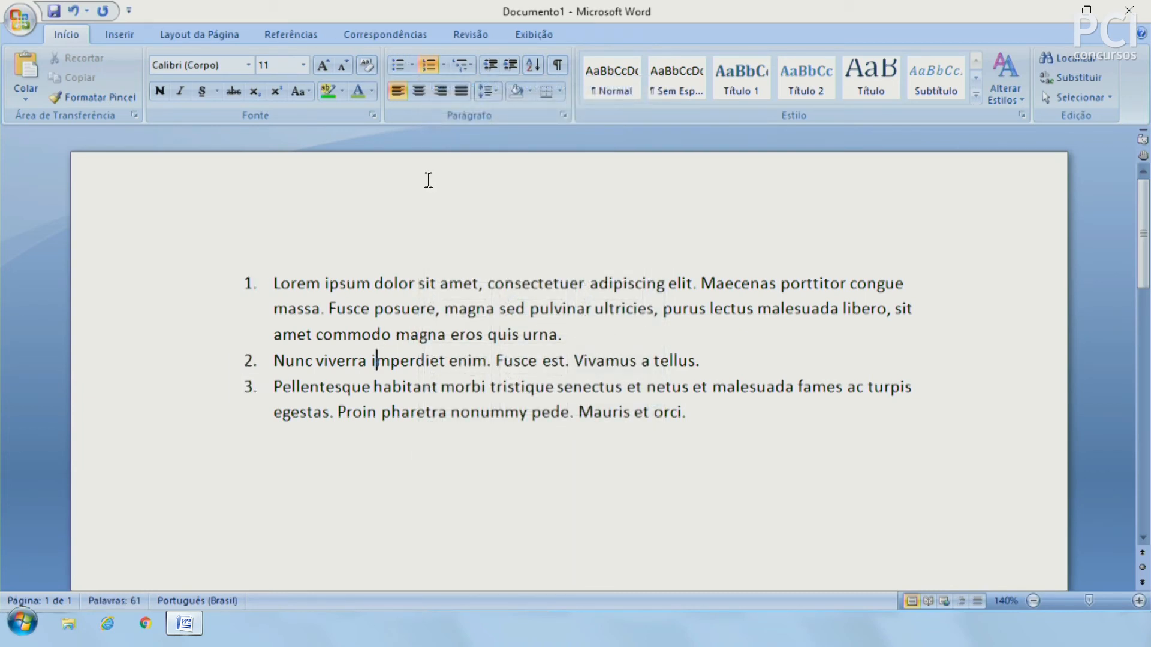
left_click(462, 65)
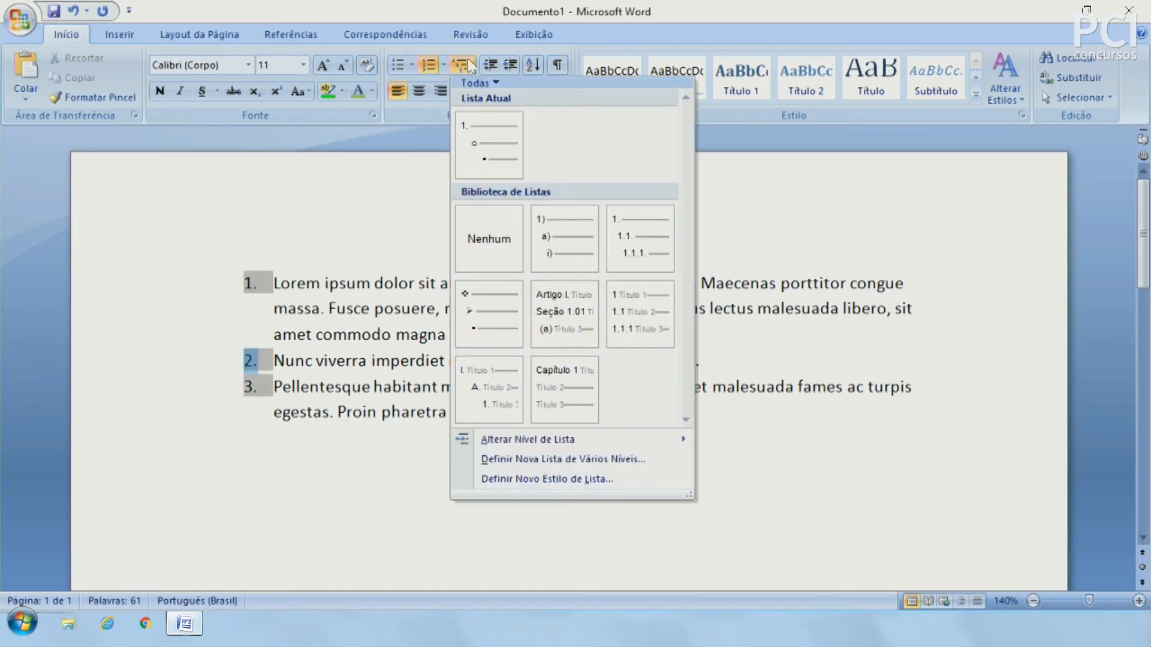
left_click(376, 361)
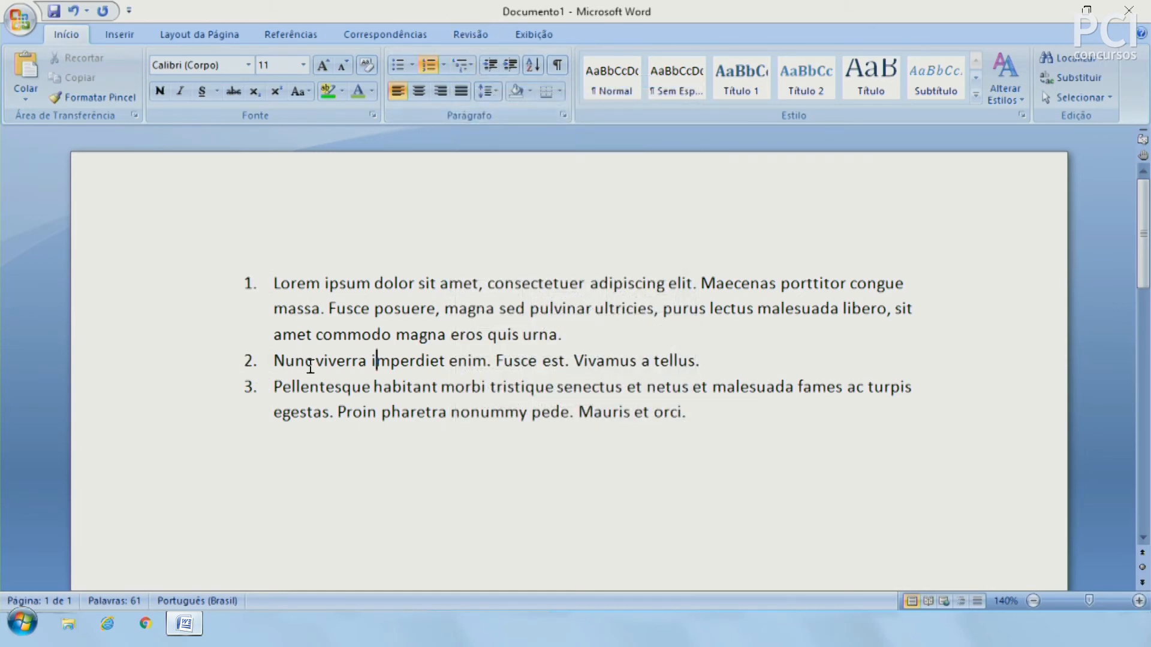
Demote the second list item, "Nunc viverra imperdiet enim", by one level
left_click(251, 281)
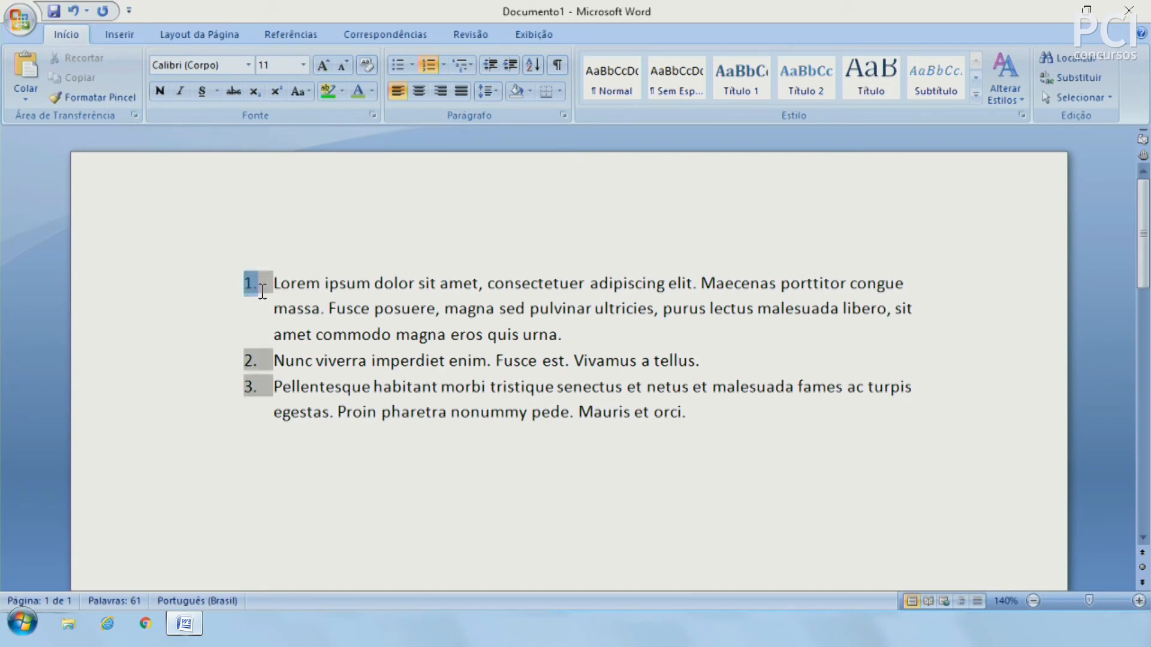
left_click(262, 359)
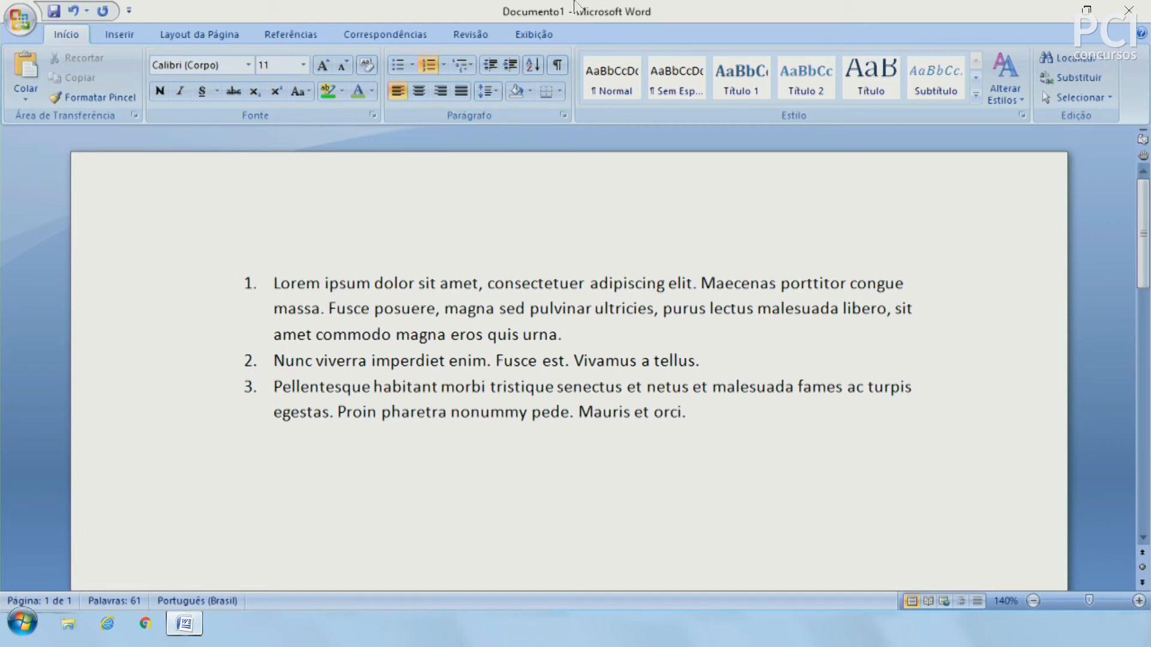
left_click(510, 65)
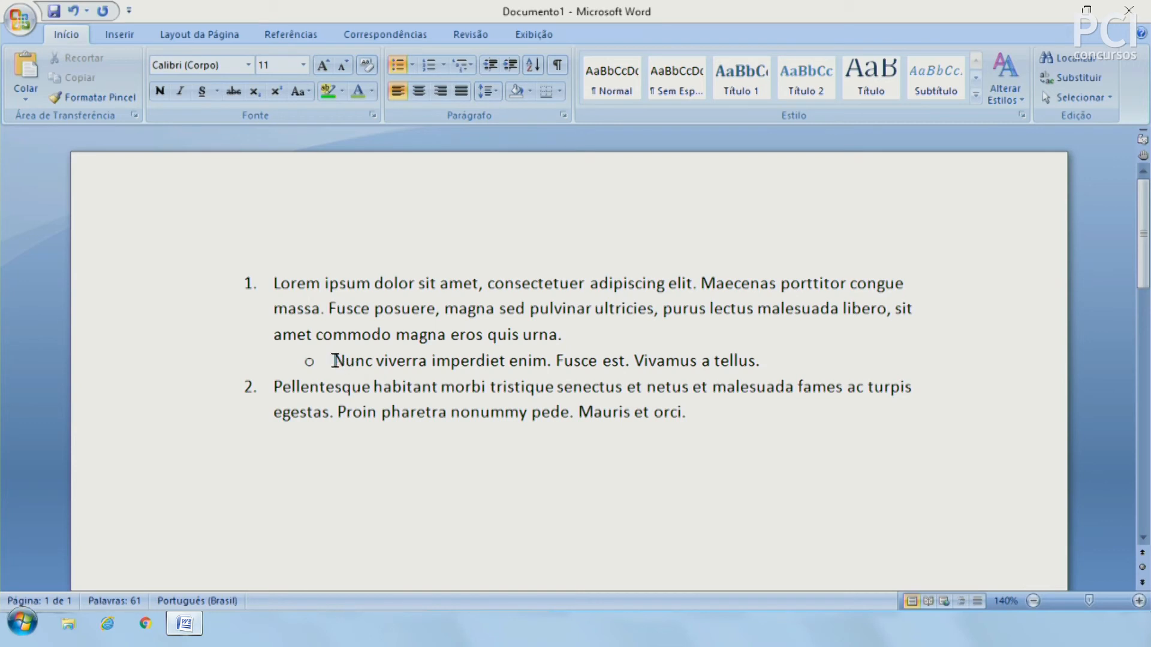
Try to replace the second item's bullet marker with the typed numbers 55454654 and 545, undoing each attempt
left_click(308, 360)
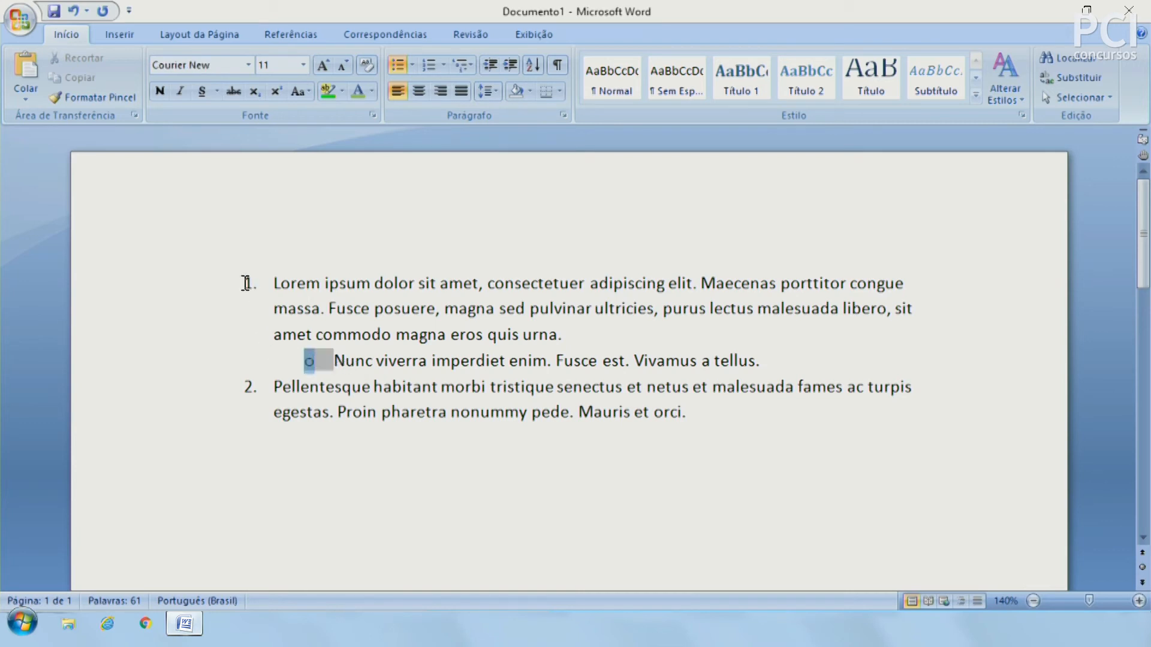
left_click(246, 283)
left_click(316, 365)
type("55454654")
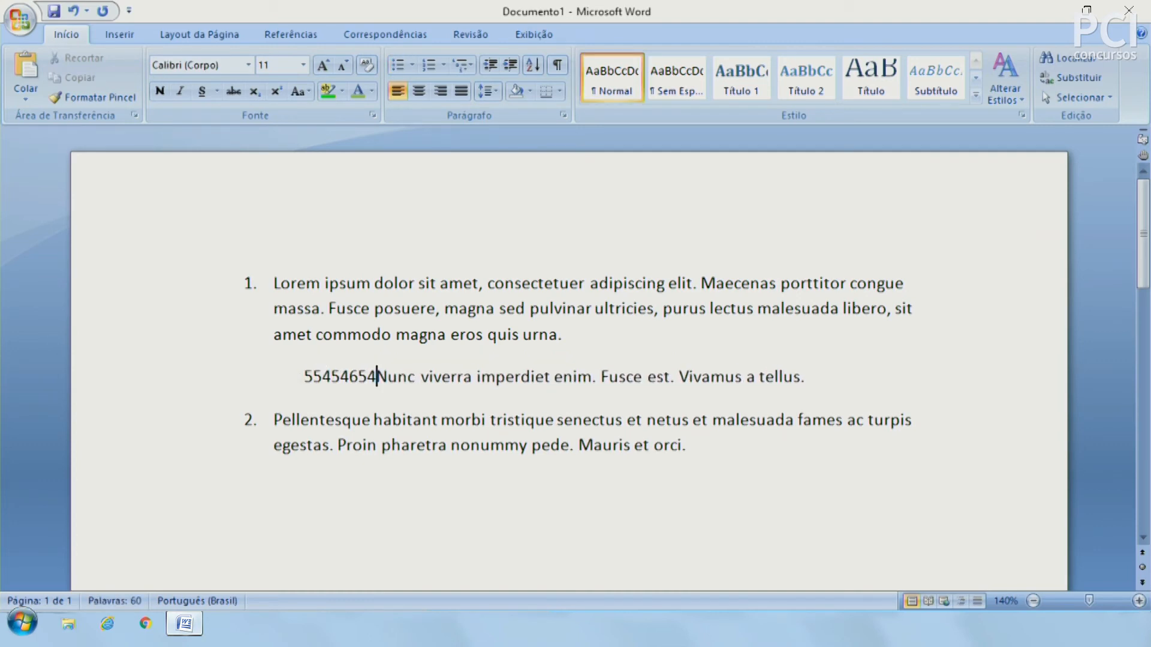
key("ctrl+z")
type("545")
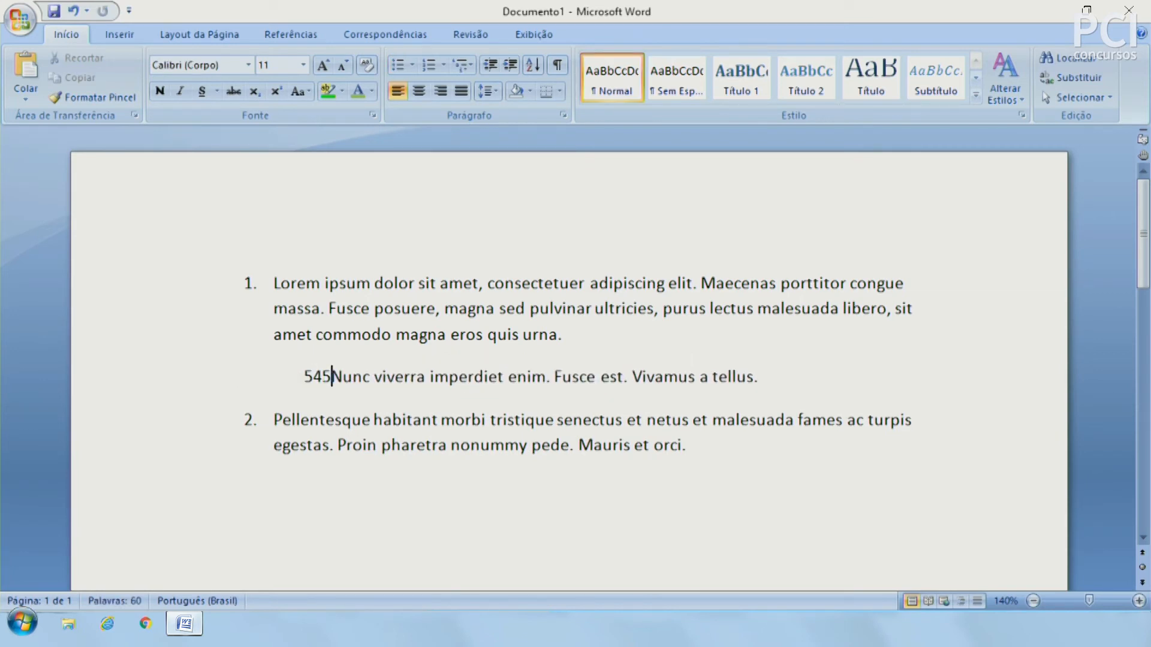
key("ctrl+z")
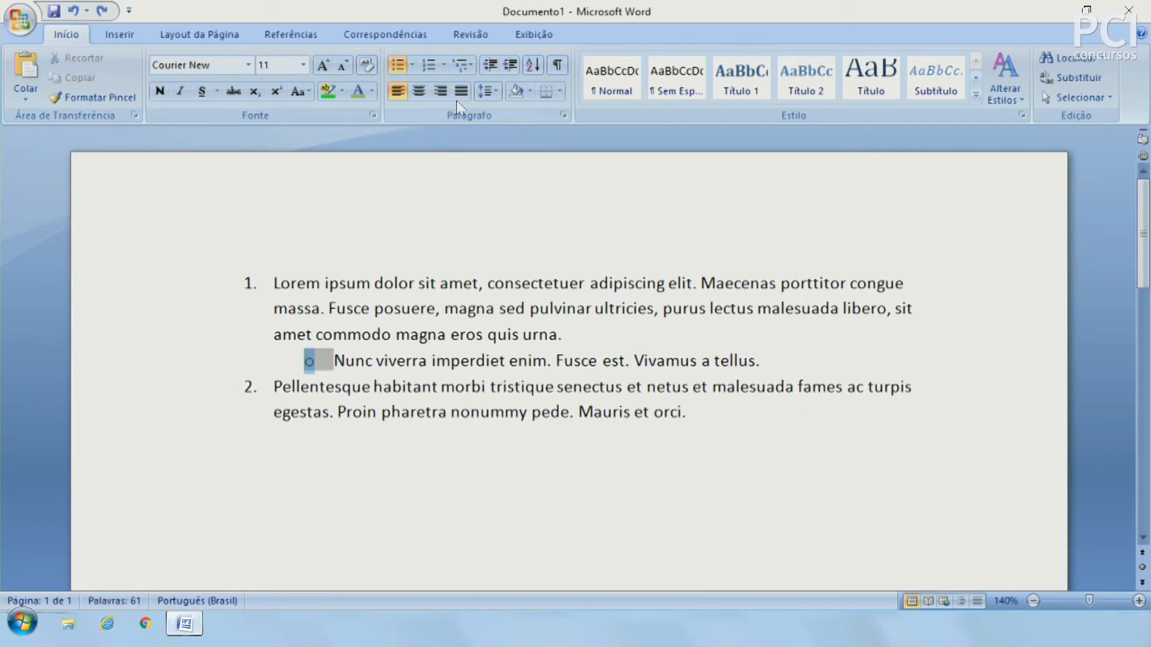
Apply the multilevel list format 1., 1.1., 1.1.1. to the list
left_click(469, 65)
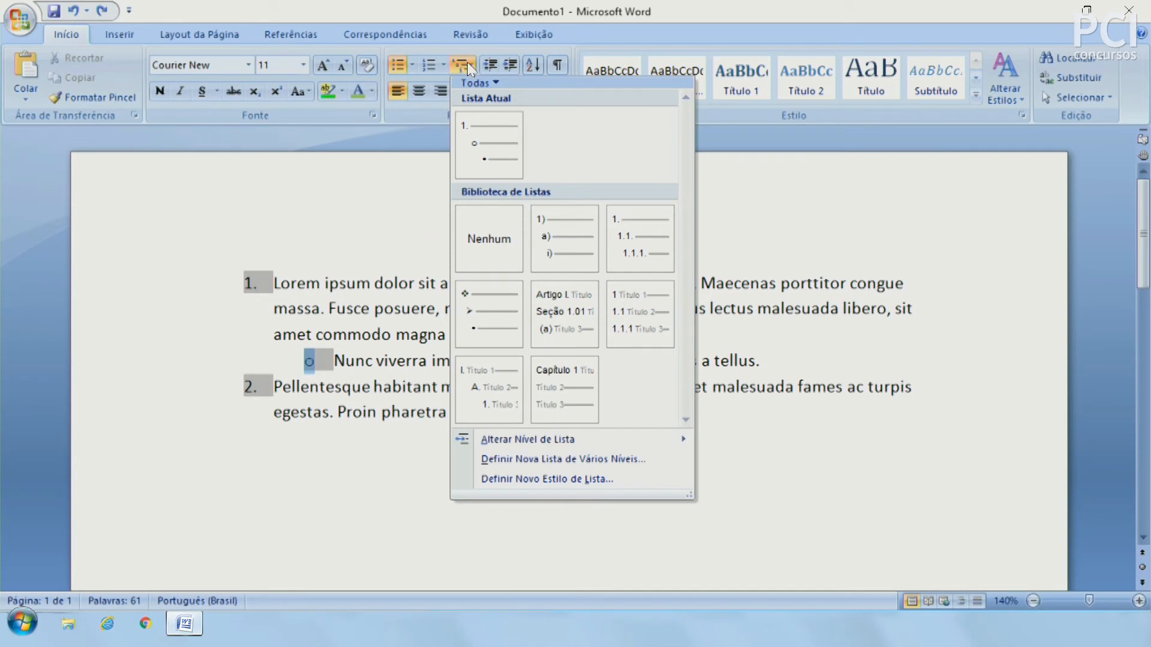
mouse_move(627, 226)
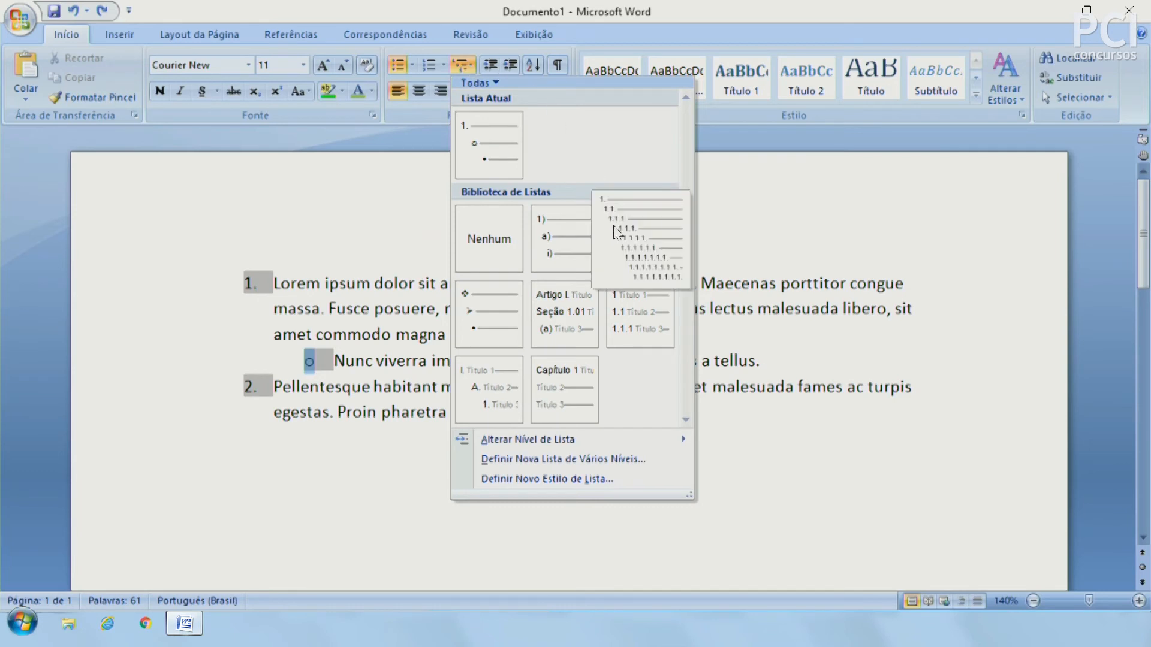
left_click(647, 248)
left_click(265, 359)
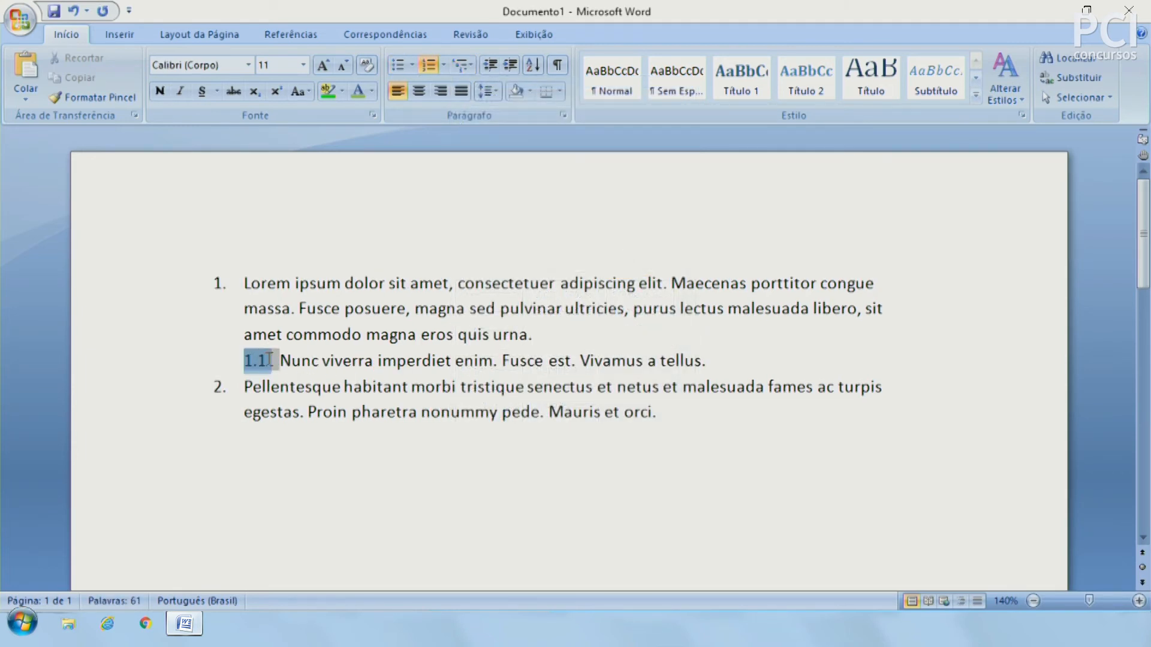
left_click(283, 385)
Demote the third list item two levels to 1.1.1. and return it to the top level
left_click(223, 387)
left_click(271, 387)
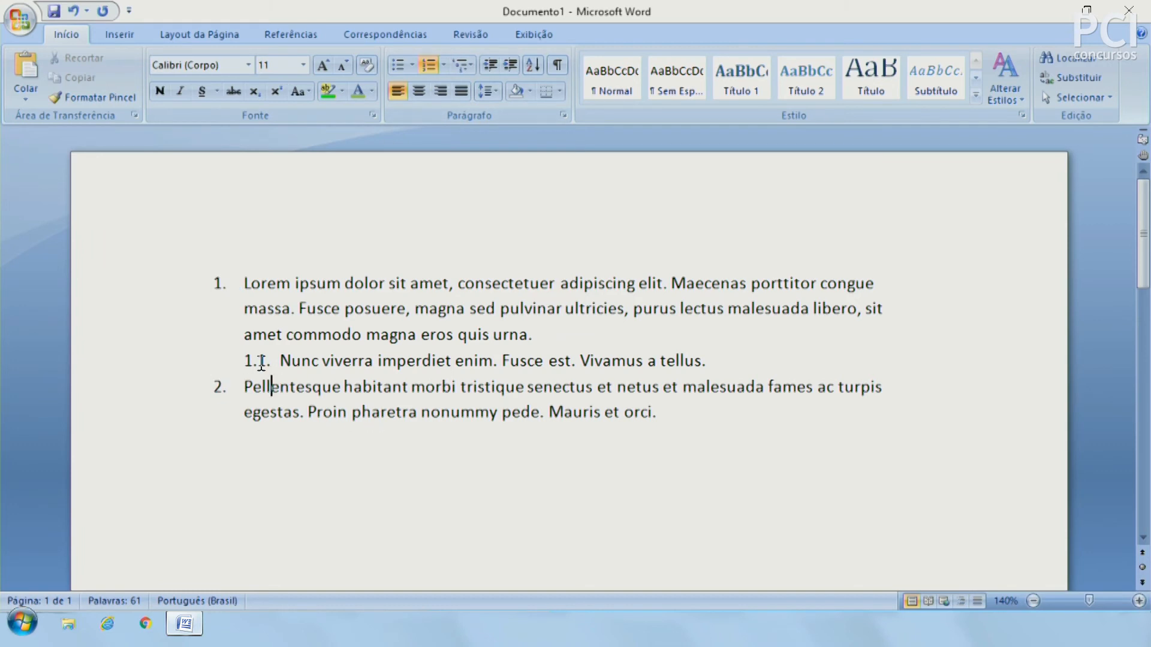
left_click(510, 66)
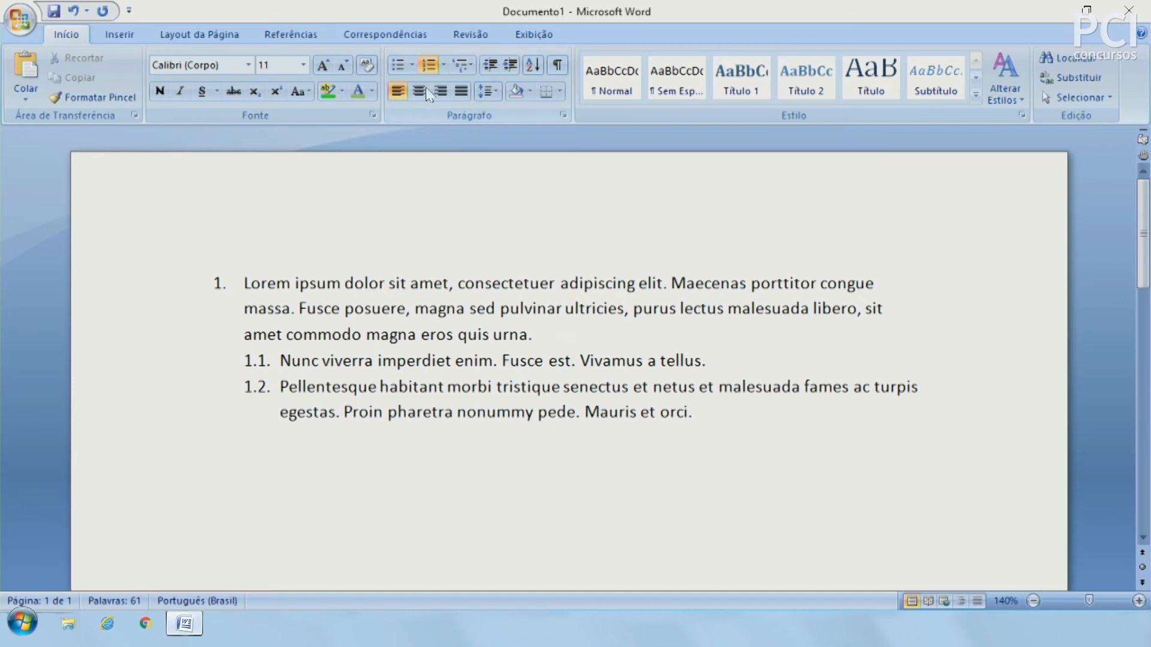
left_click(505, 63)
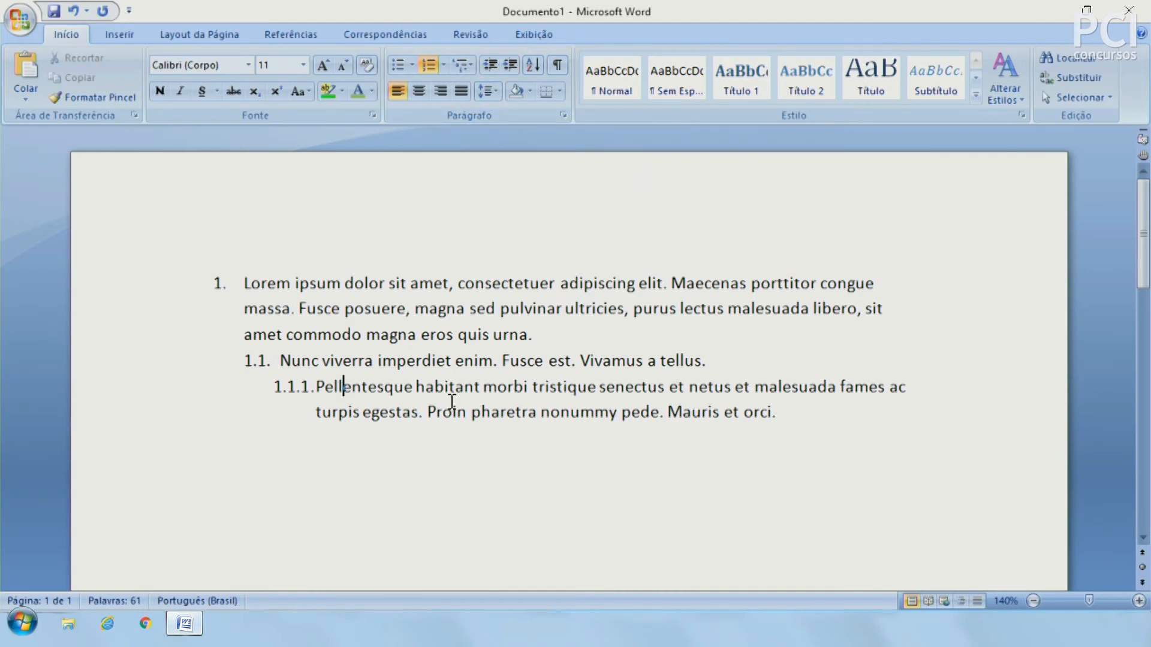
key("alt+shift+Left")
key("alt+shift+Left")
Remove the numbering from all three paragraphs and decrease the second paragraph's indent to the left margin
left_click_drag(173, 286, 390, 432)
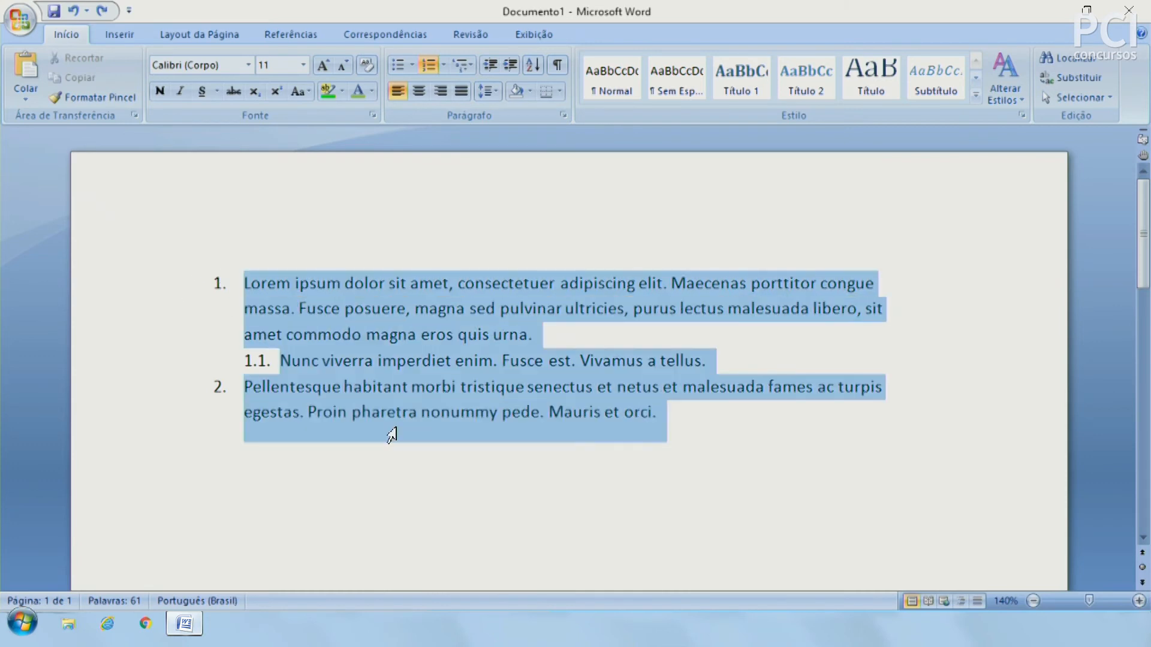
left_click(425, 67)
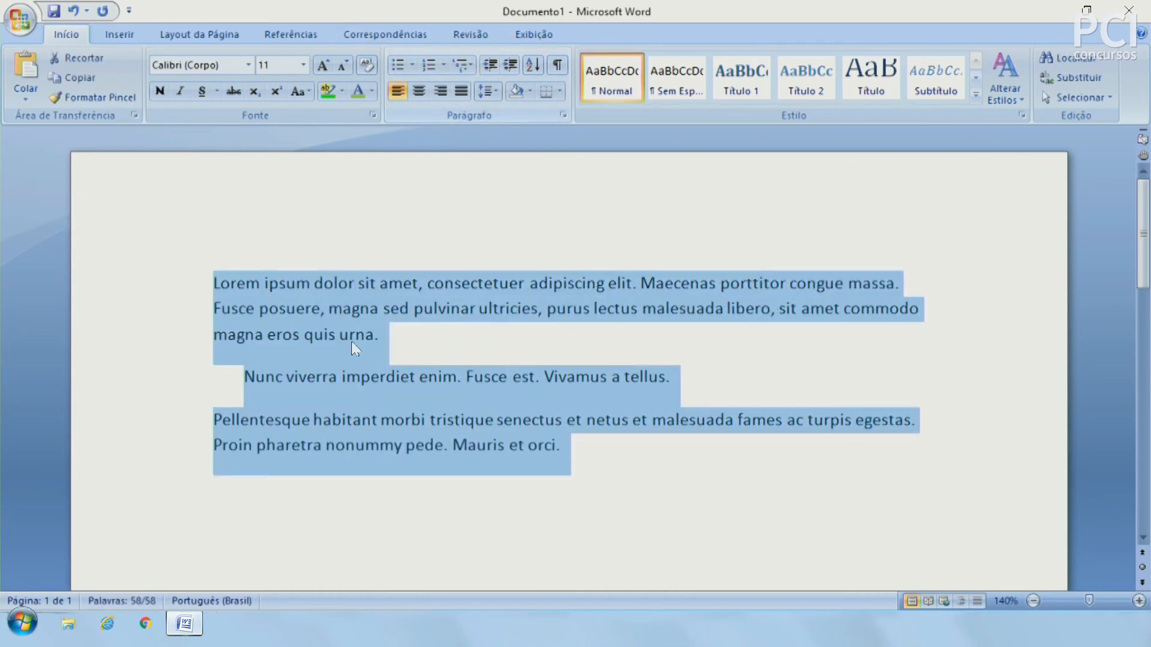
left_click(341, 377)
left_click(489, 63)
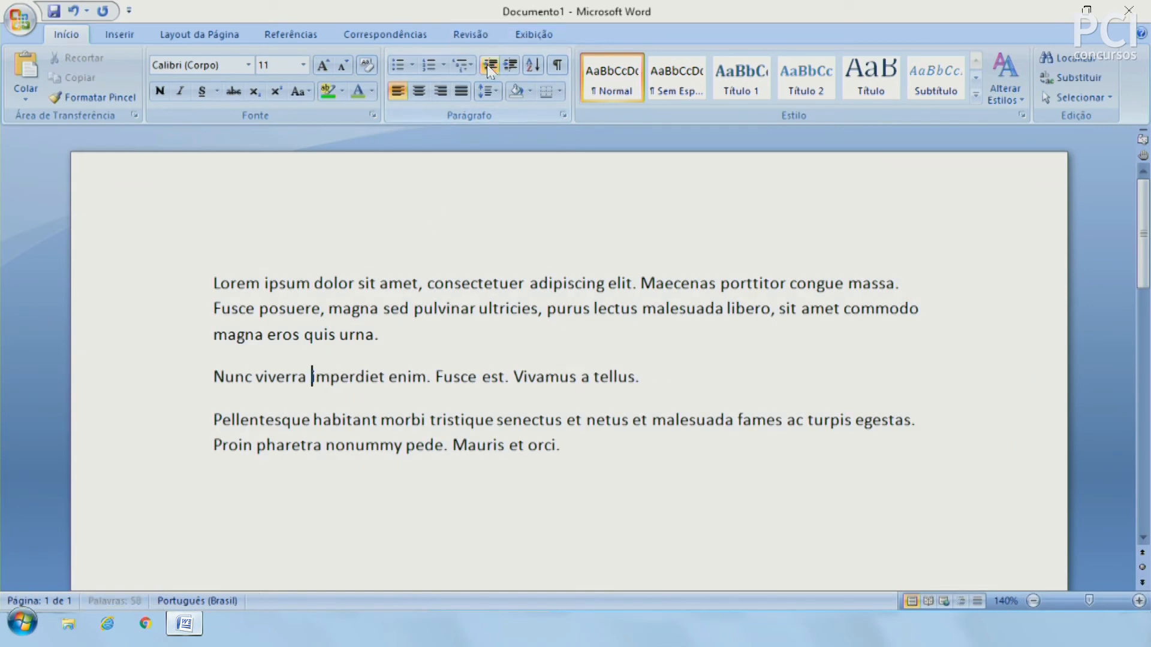
left_click(424, 346)
Sort the three paragraphs by Parágrafos, type Texto, in ascending order (Crescente) without a header row
left_click_drag(186, 286, 570, 465)
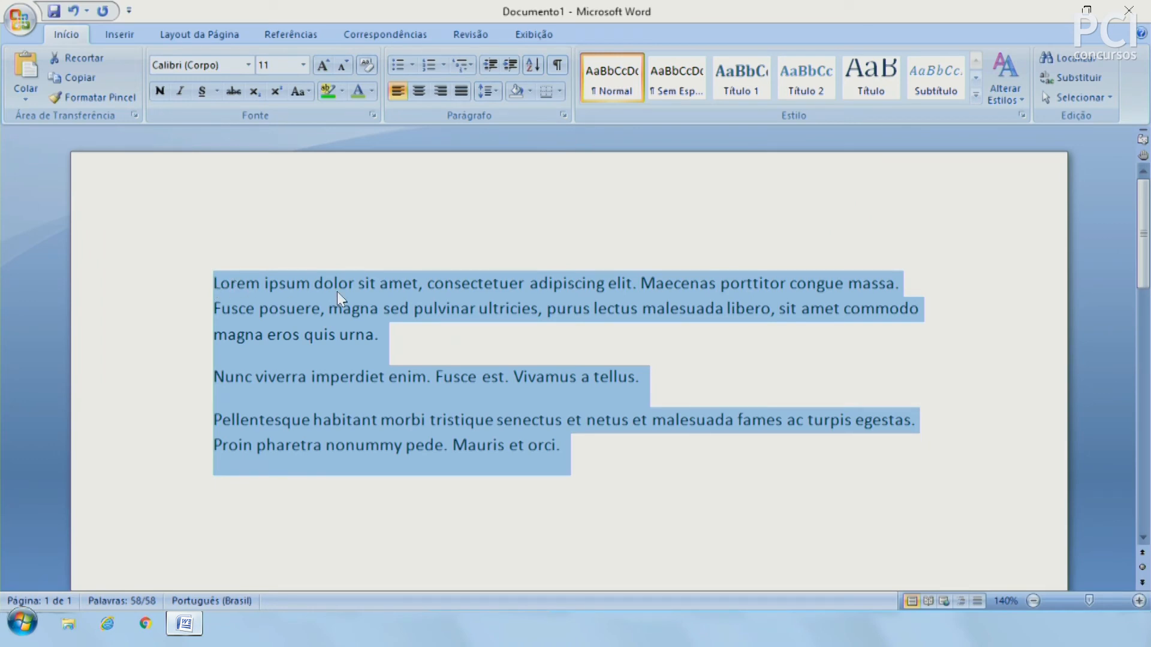
left_click(536, 68)
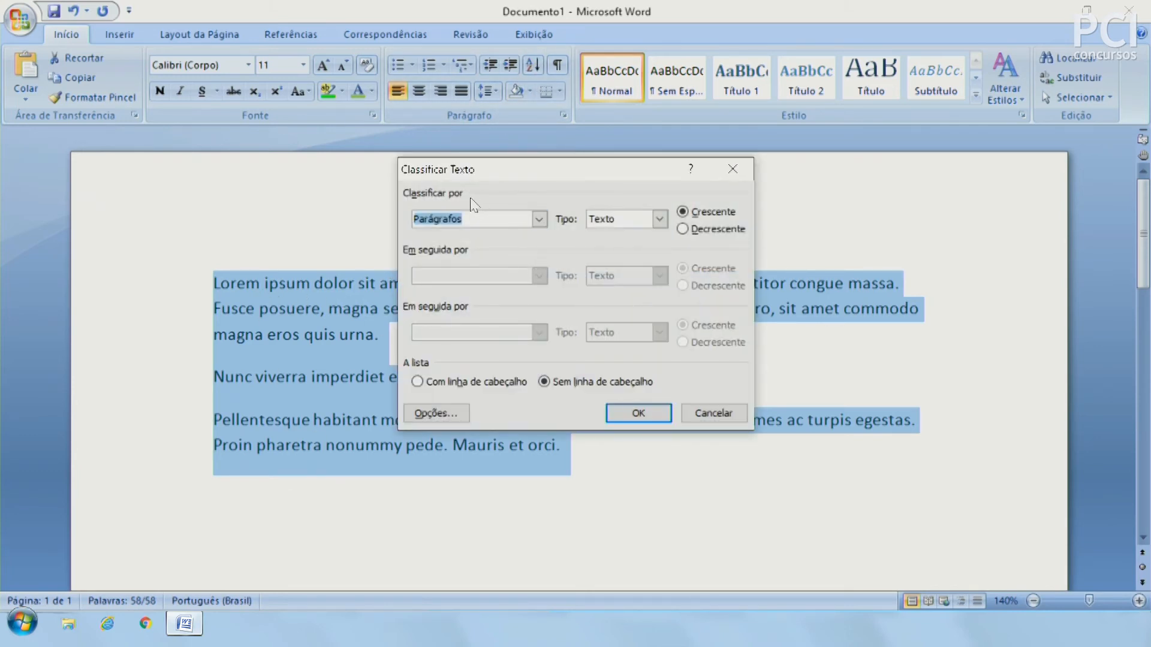
left_click(539, 223)
left_click(539, 230)
left_click(639, 414)
left_click(318, 321)
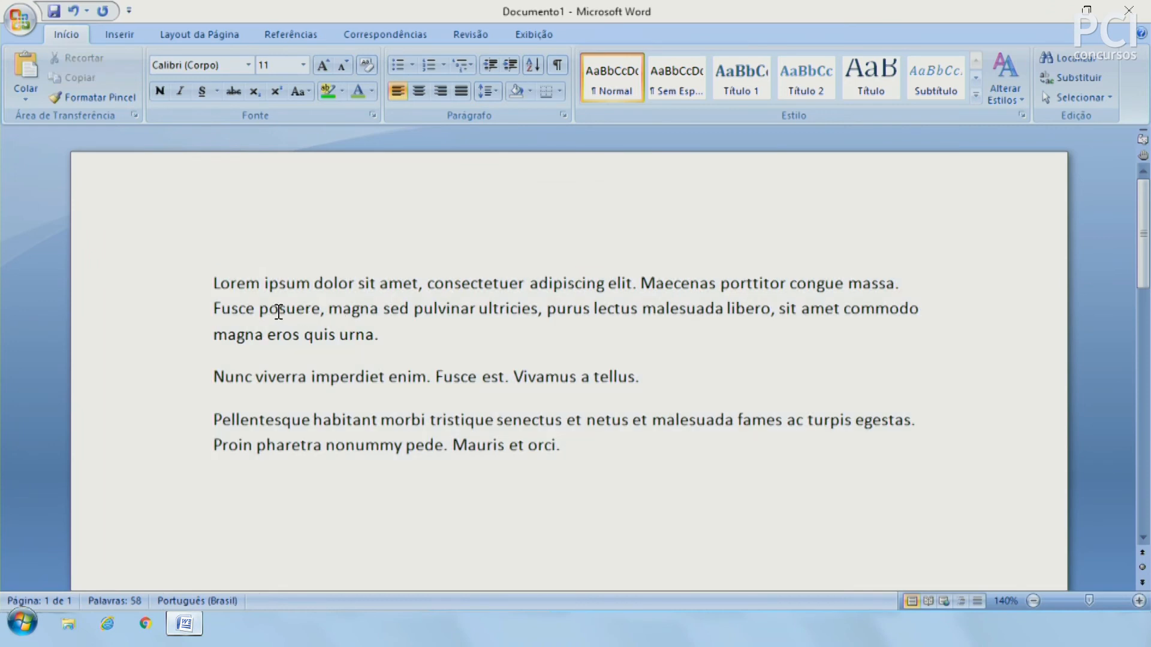
left_click(257, 383)
Add three first names, each on its own line, below the last paragraph
left_click(639, 472)
type("Paula")
key("Return")
type("Denise")
key("Return")
type("Guilherme")
Sort the three name lines by Parágrafos as Texto in ascending order (Crescente)
scroll(444, 385, "down", 3)
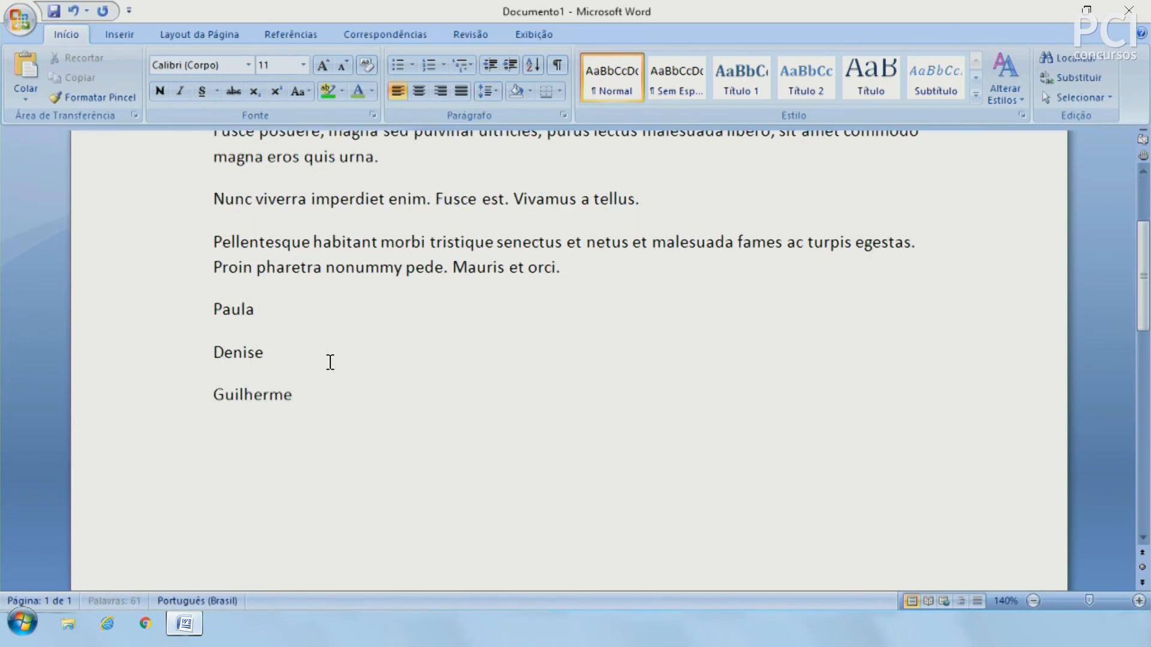
left_click_drag(150, 303, 169, 394)
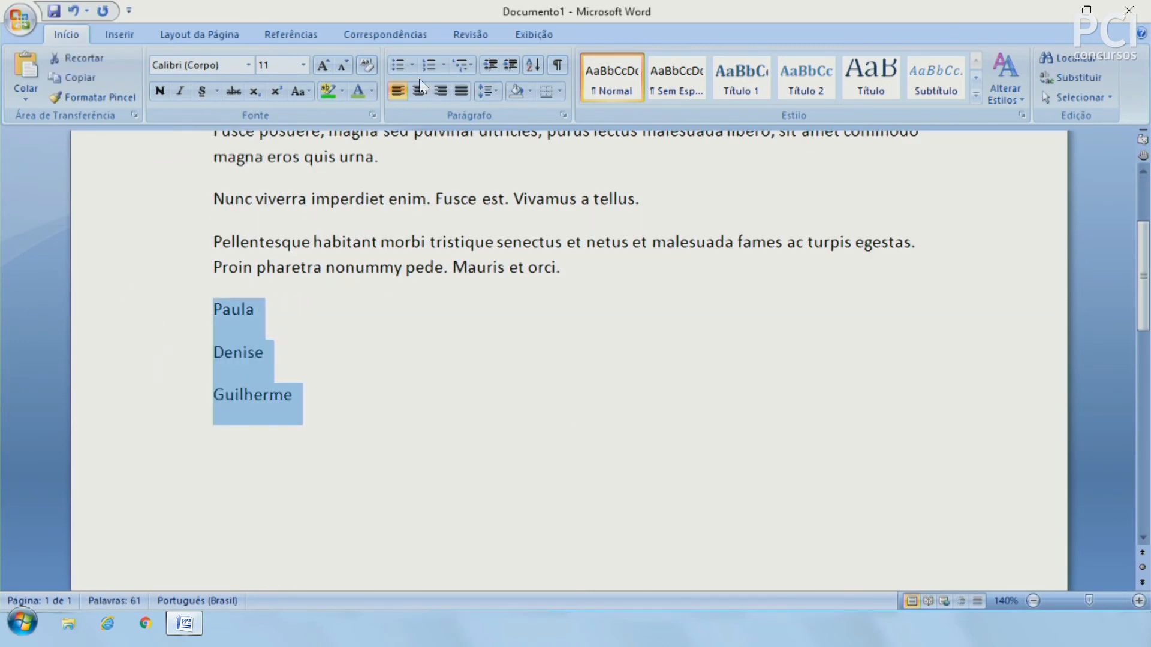
left_click(533, 64)
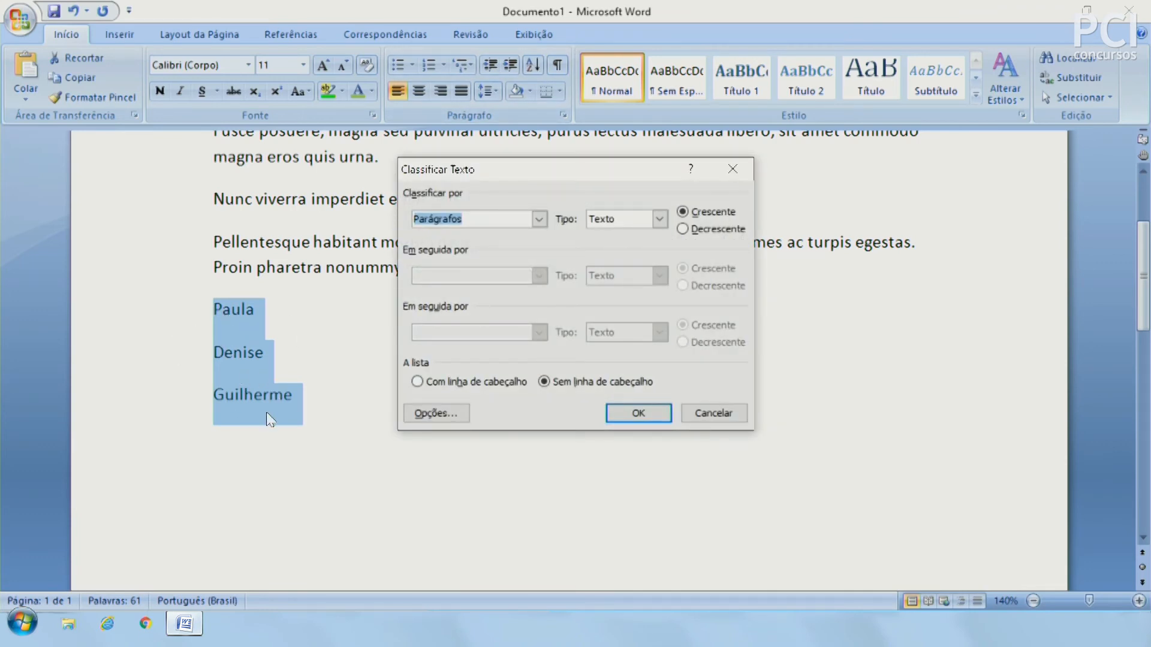
left_click(635, 414)
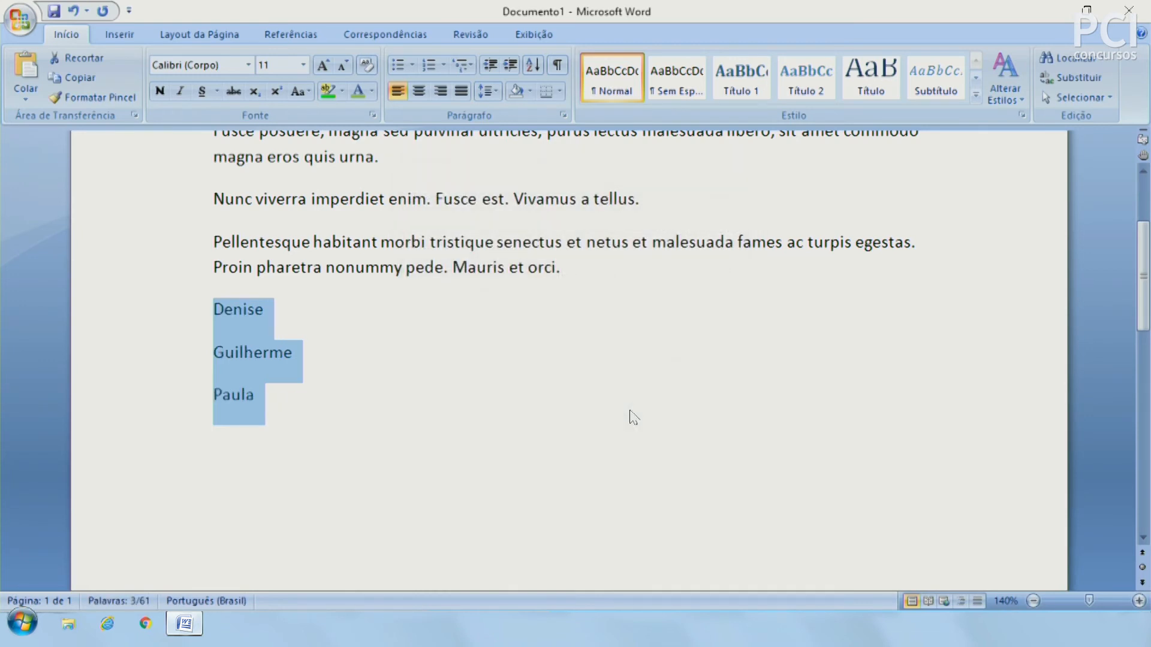
left_click(363, 348)
left_click(243, 310)
left_click(240, 352)
left_click(232, 394)
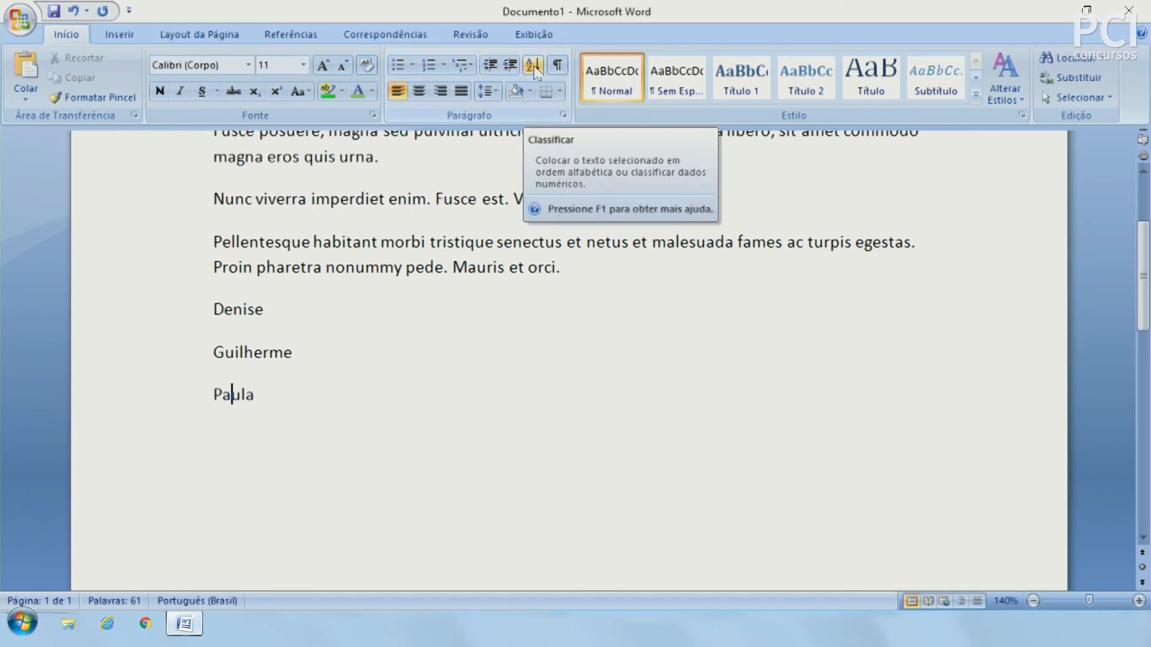
Delete the three name lines below the last paragraph
left_click_drag(308, 411, 188, 334)
key("Delete")
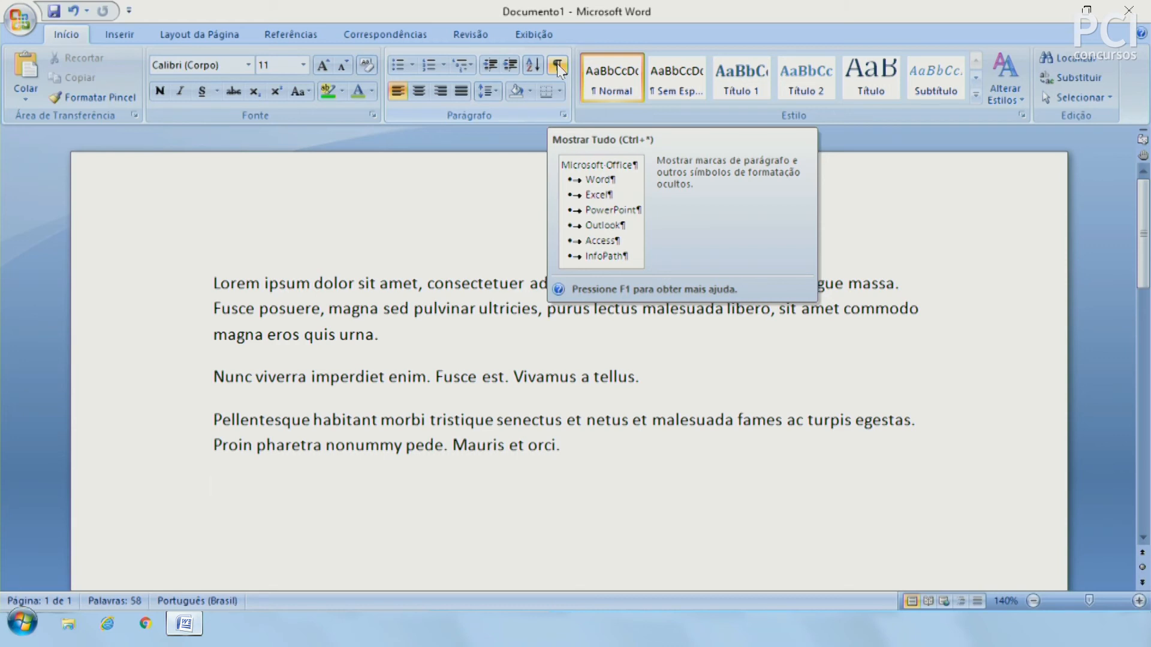
Insert a tab before the second paragraph and add two empty lines after the last paragraph
left_click(465, 322)
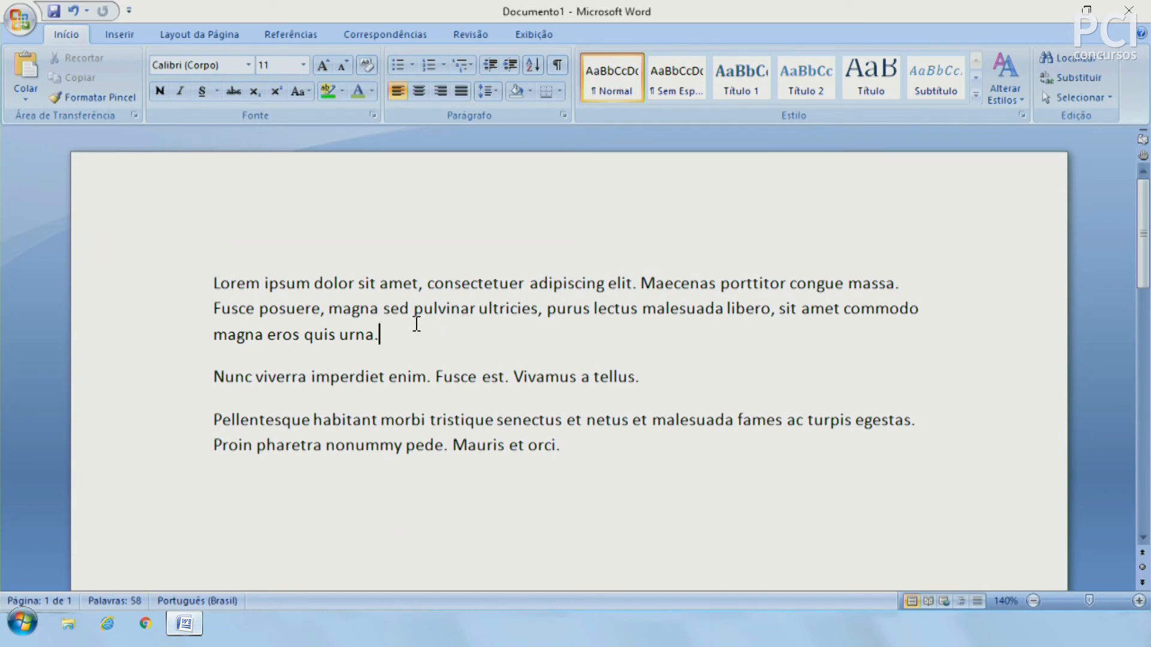
left_click(216, 377)
key("Tab")
left_click(612, 458)
key("Return")
key("Return")
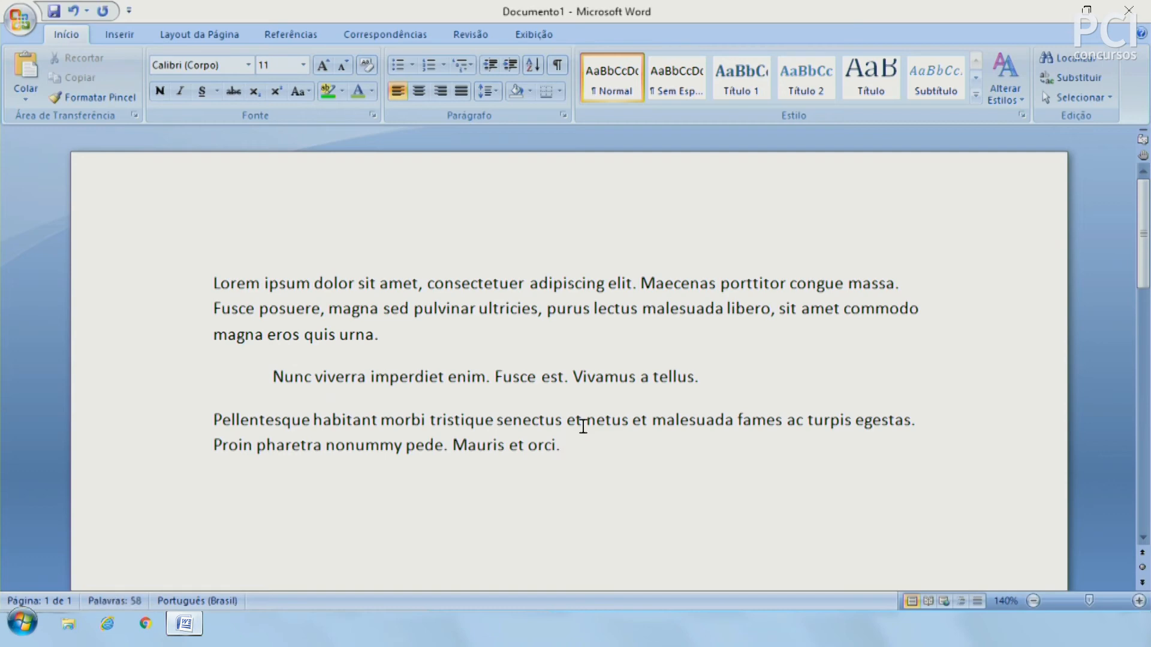
Insert a page break below the last paragraph and return to the first paragraph
left_click(207, 35)
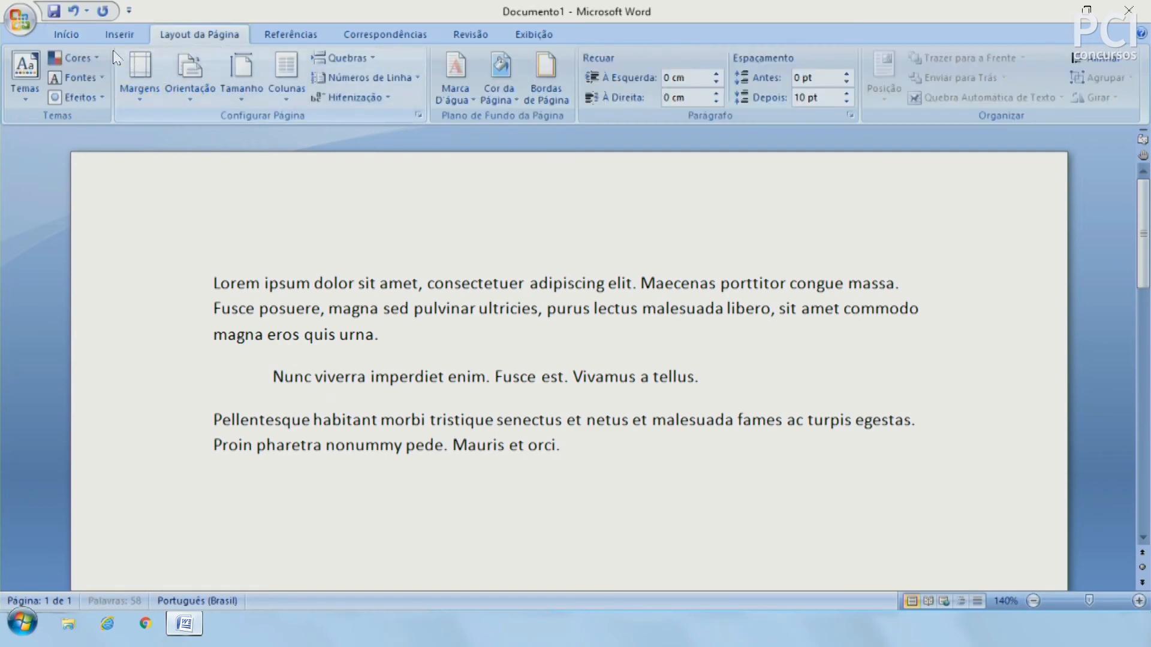
left_click(359, 57)
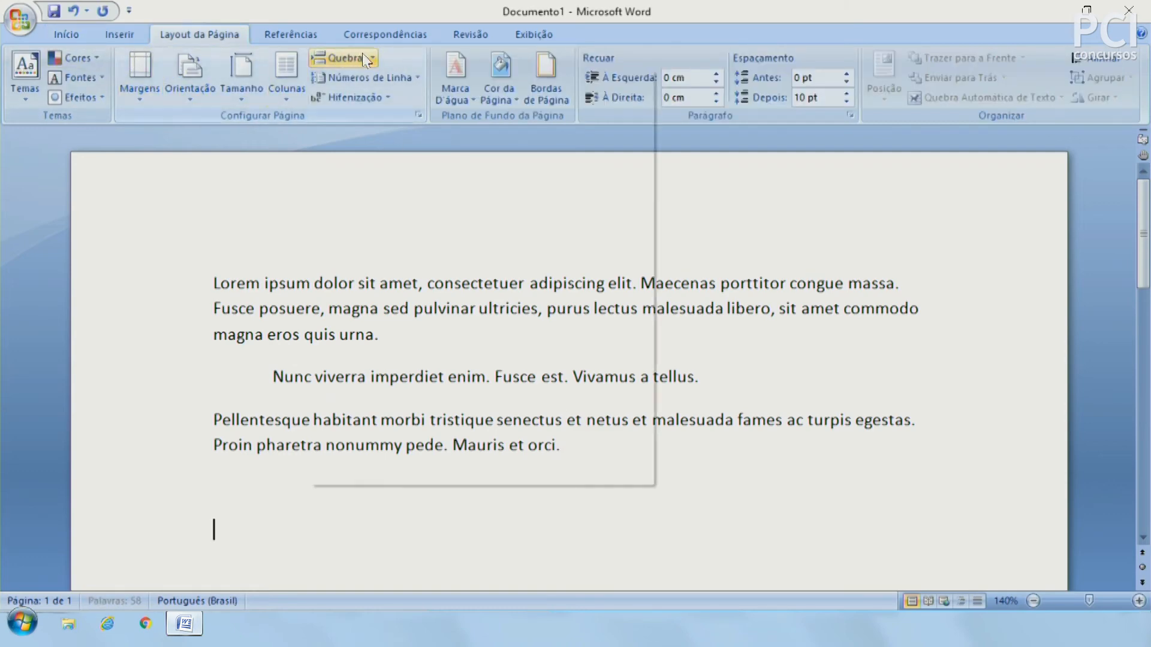
left_click(509, 451)
scroll(365, 333, "up", 12)
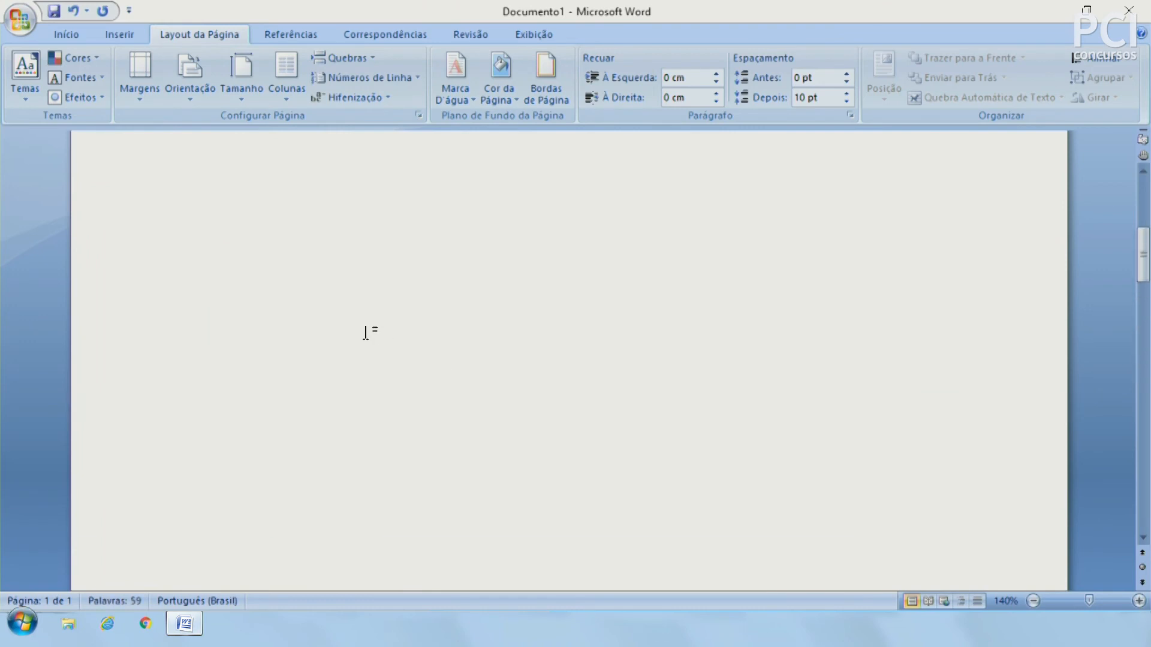
left_click(266, 278)
left_click(66, 34)
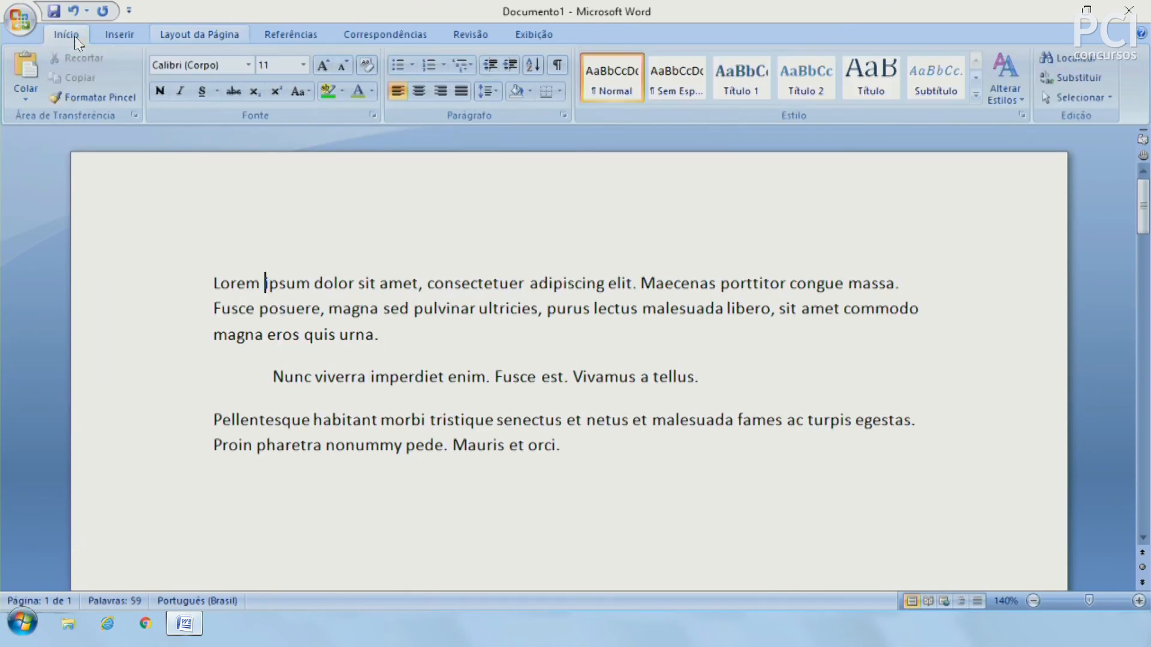
Show the paragraph marks and other hidden formatting symbols in the document
left_click(498, 491)
left_click_drag(321, 308, 469, 564)
left_click(556, 551)
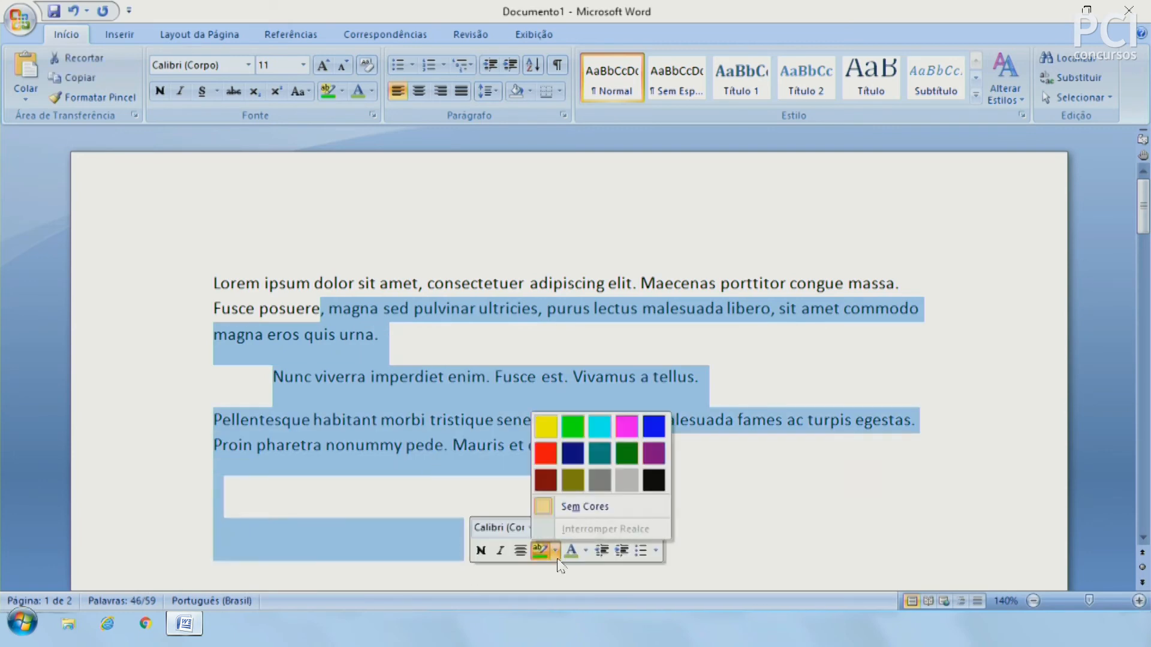
left_click(434, 430)
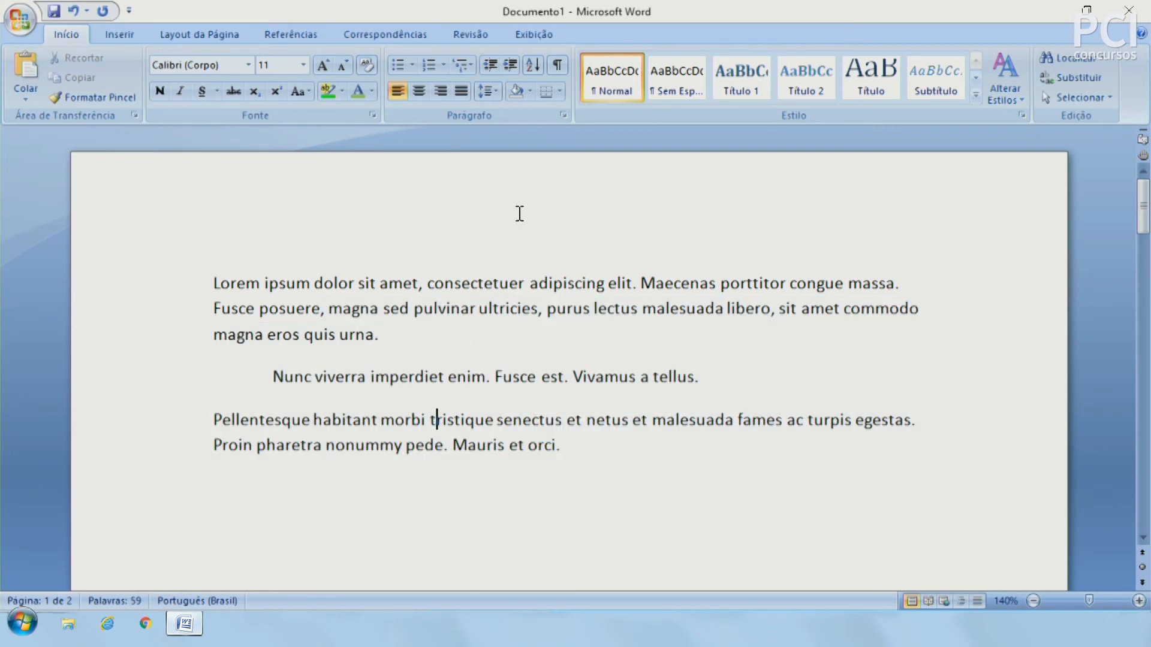
left_click(556, 66)
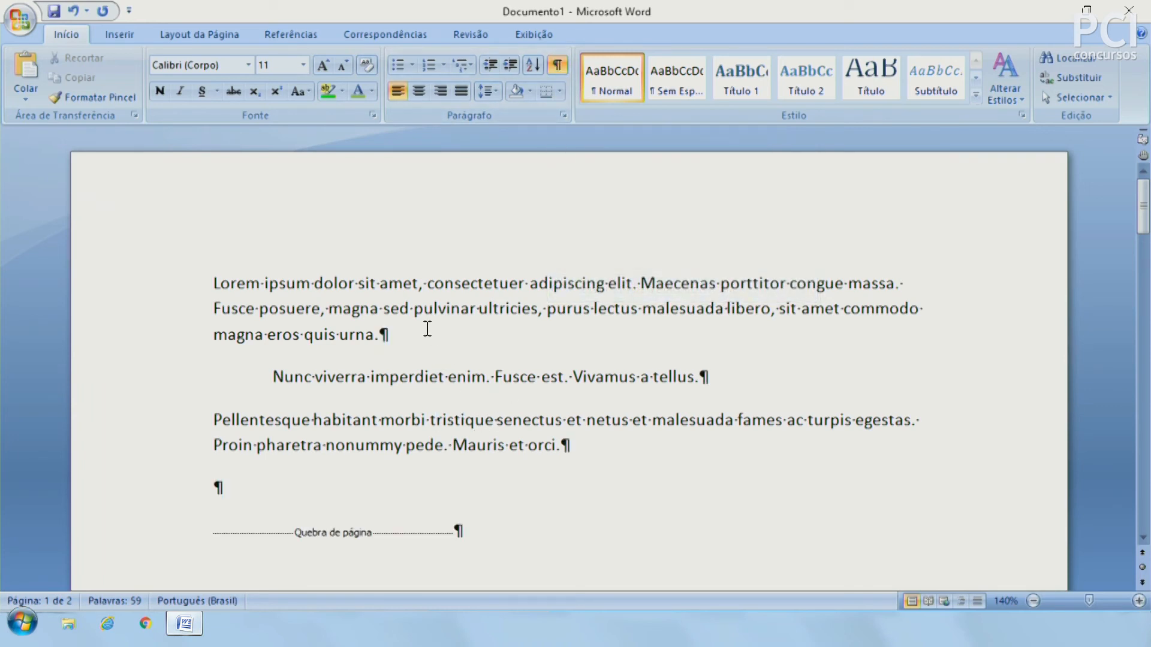
Examine the paragraph marks, the dots standing for spaces, and the Quebra de página mark below the text
left_click_drag(380, 333, 449, 342)
left_click(427, 347)
left_click_drag(379, 333, 388, 334)
left_click(403, 368)
left_click_drag(259, 283, 264, 283)
left_click_drag(309, 285, 317, 286)
left_click(388, 332)
left_click_drag(380, 334, 393, 335)
left_click(403, 334)
left_click_drag(308, 538, 420, 531)
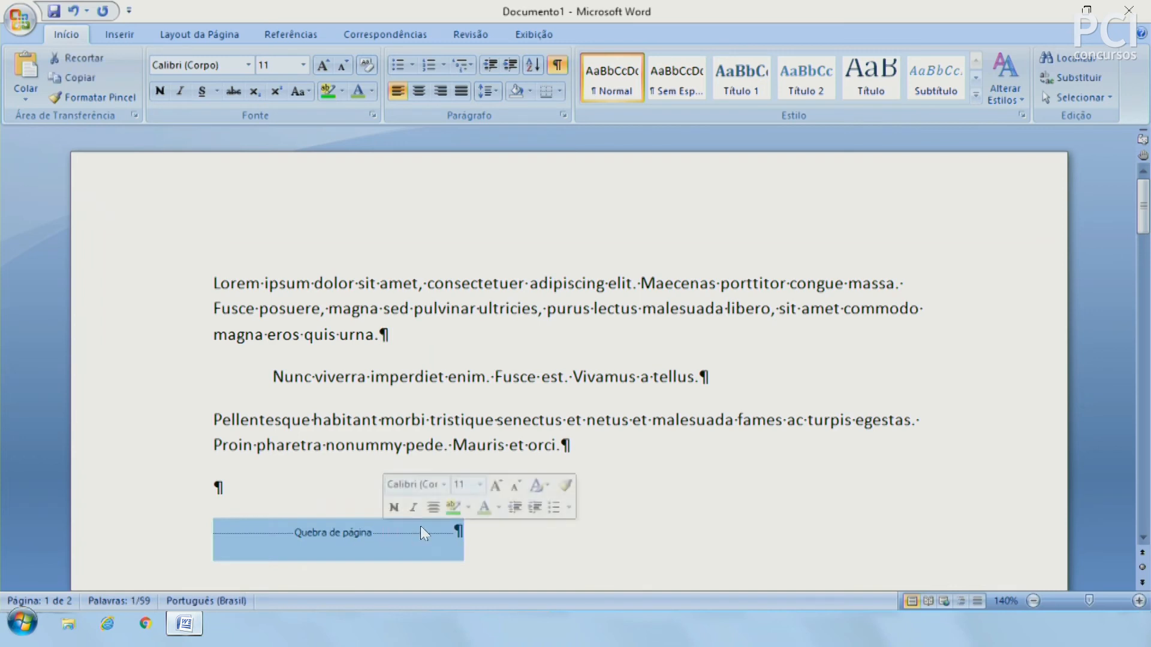
left_click(453, 532)
double_click(379, 534)
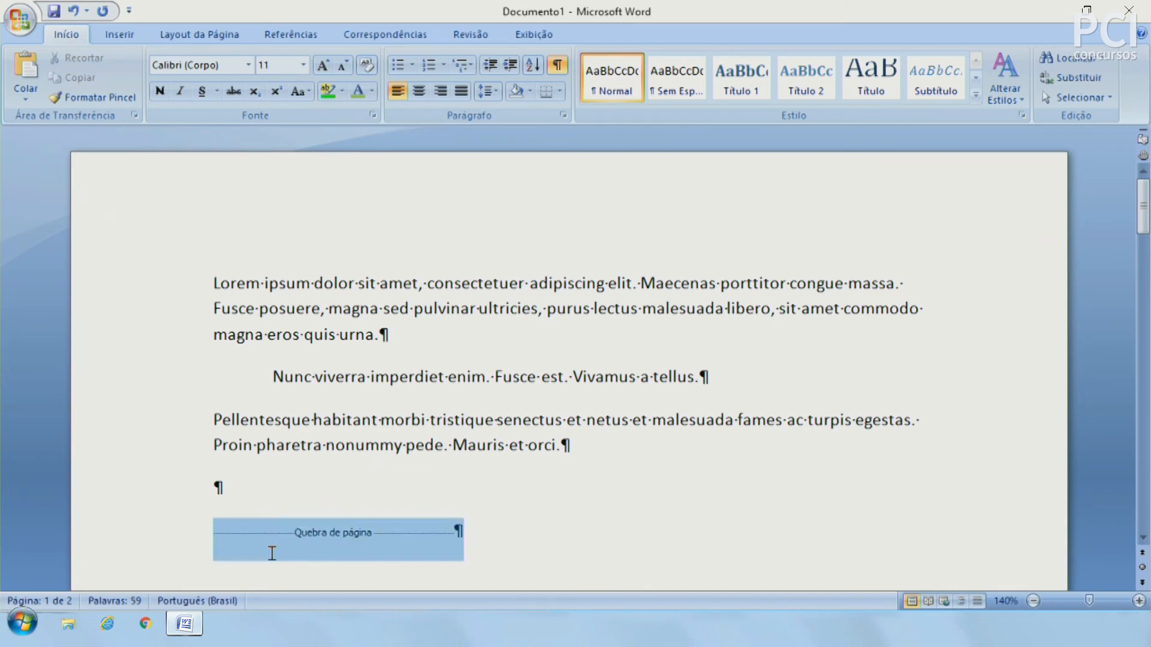
left_click(341, 483)
left_click(380, 445)
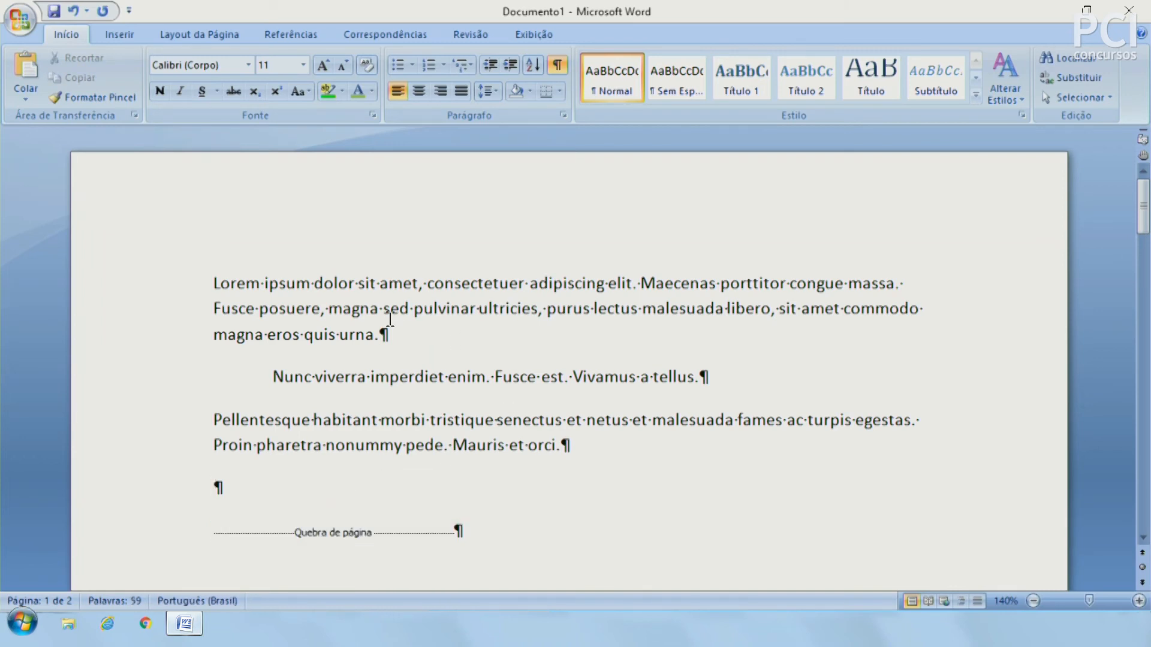
Add a run of spaces at the end of the first paragraph and toggle the formatting marks to compare both views
left_click_drag(380, 337, 409, 344)
left_click(411, 339)
left_click(557, 66)
left_click(556, 66)
left_click_drag(466, 325, 489, 319)
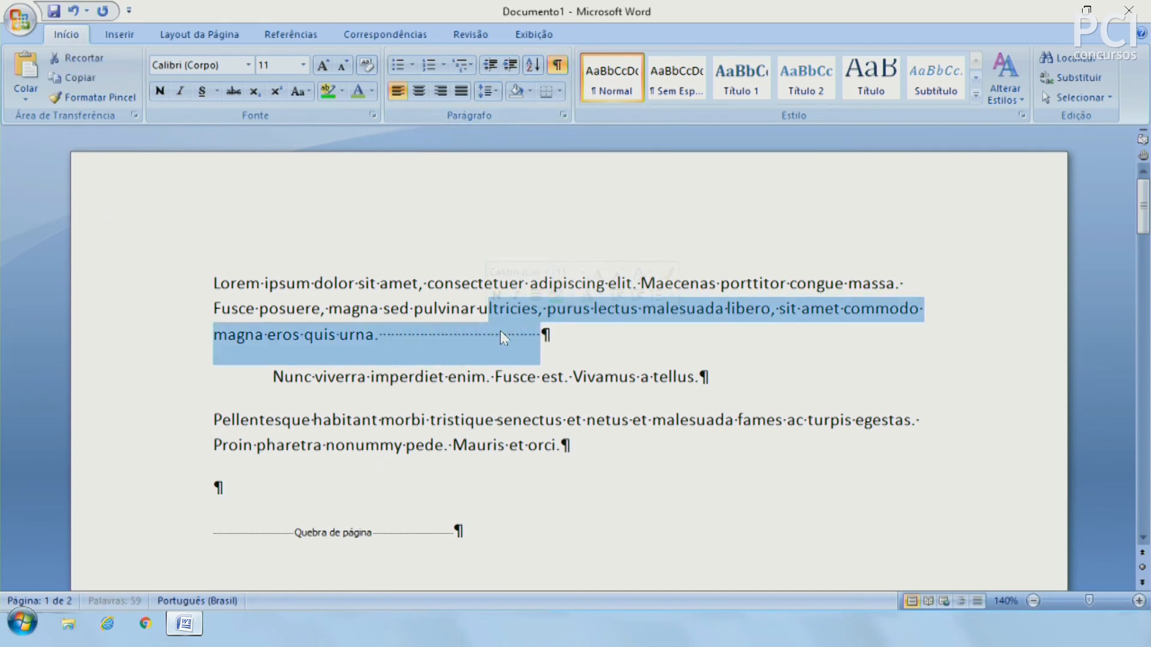
left_click(480, 342)
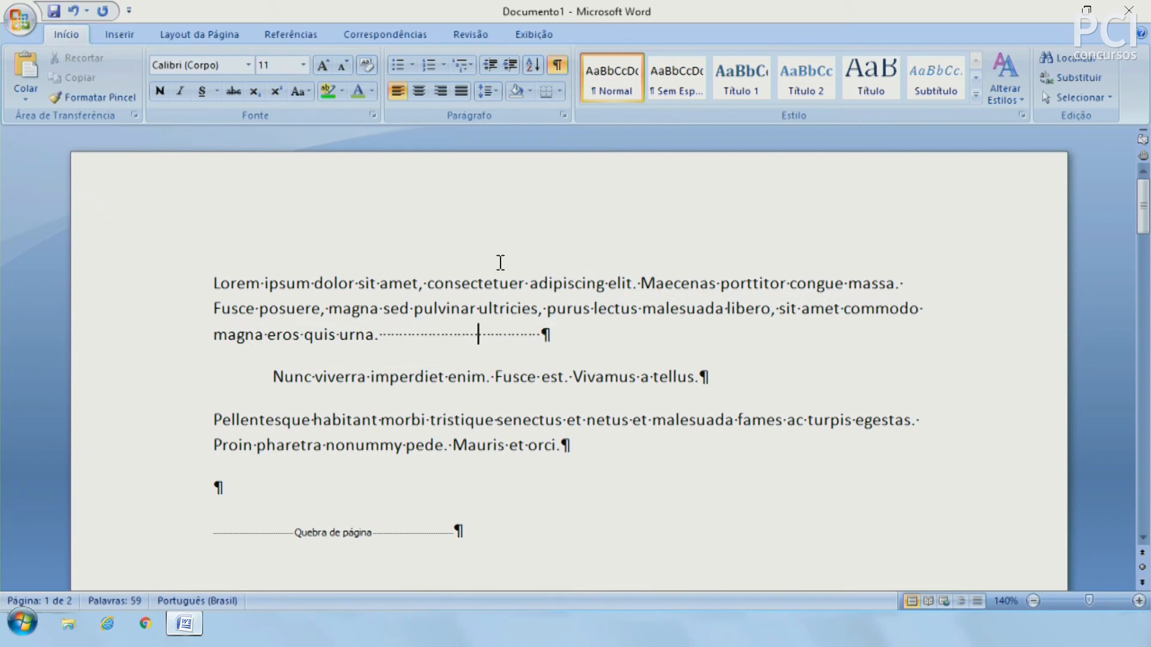
left_click(557, 65)
left_click(556, 65)
left_click(557, 65)
left_click(556, 65)
Delete the extra spaces at the end of the first paragraph, then hide and reshow the formatting marks
left_click_drag(535, 337, 379, 342)
key("Delete")
left_click(560, 65)
left_click(559, 65)
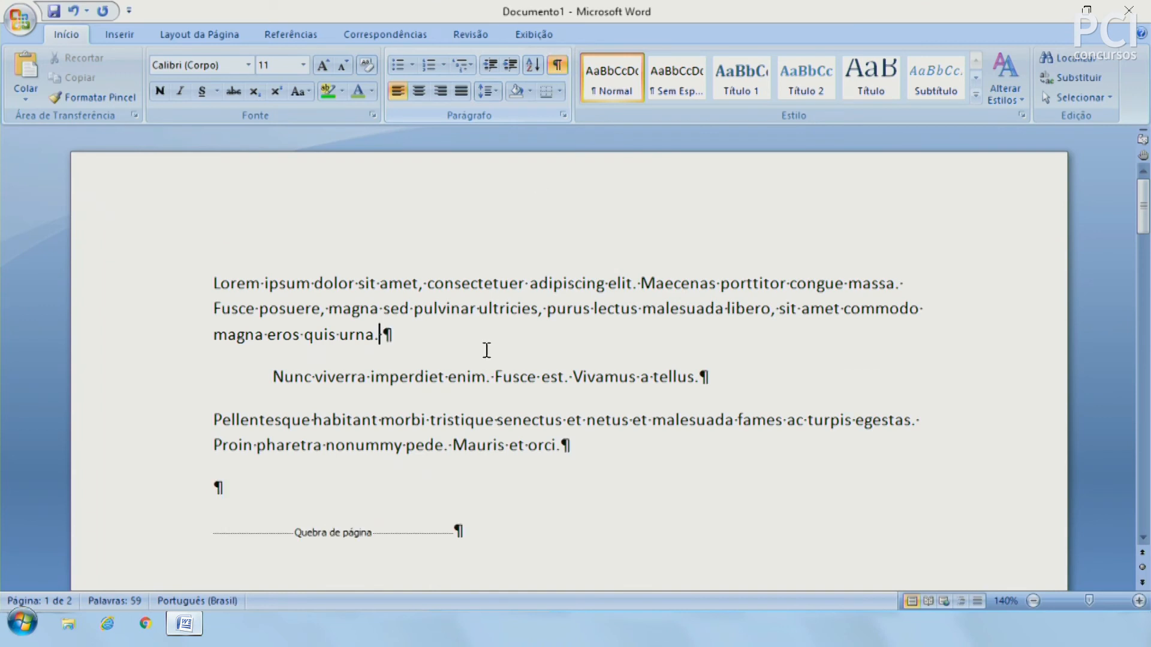
Indent the second paragraph one tab further and add three tabs after its last word
left_click(255, 374)
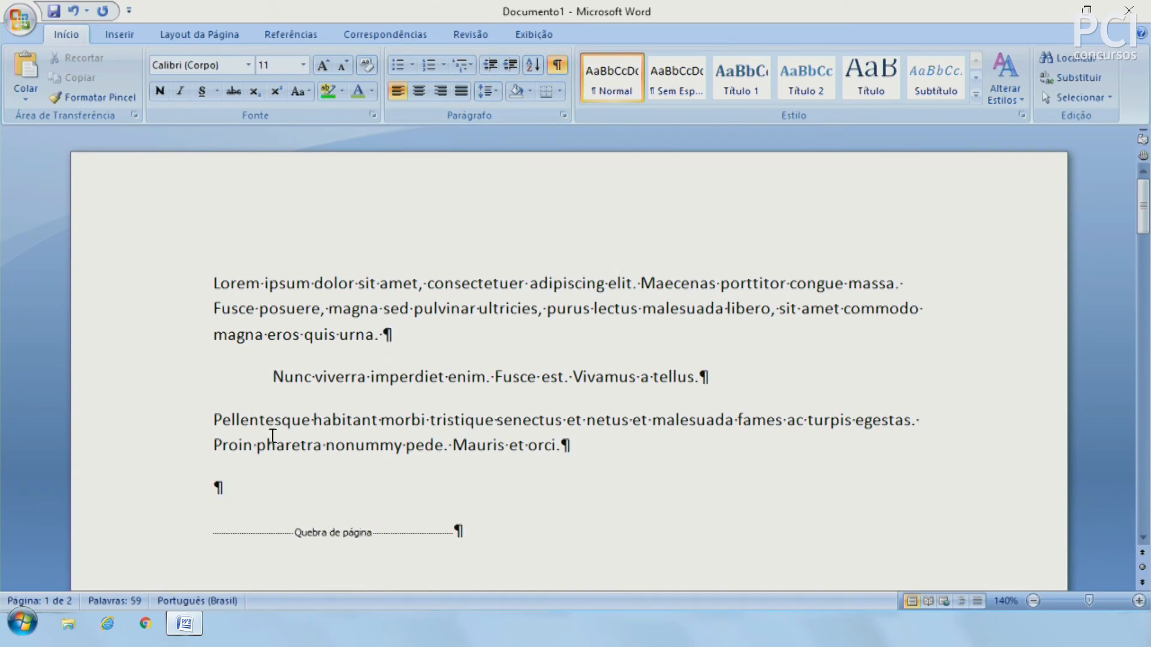
key("Tab")
key("Right")
type("0")
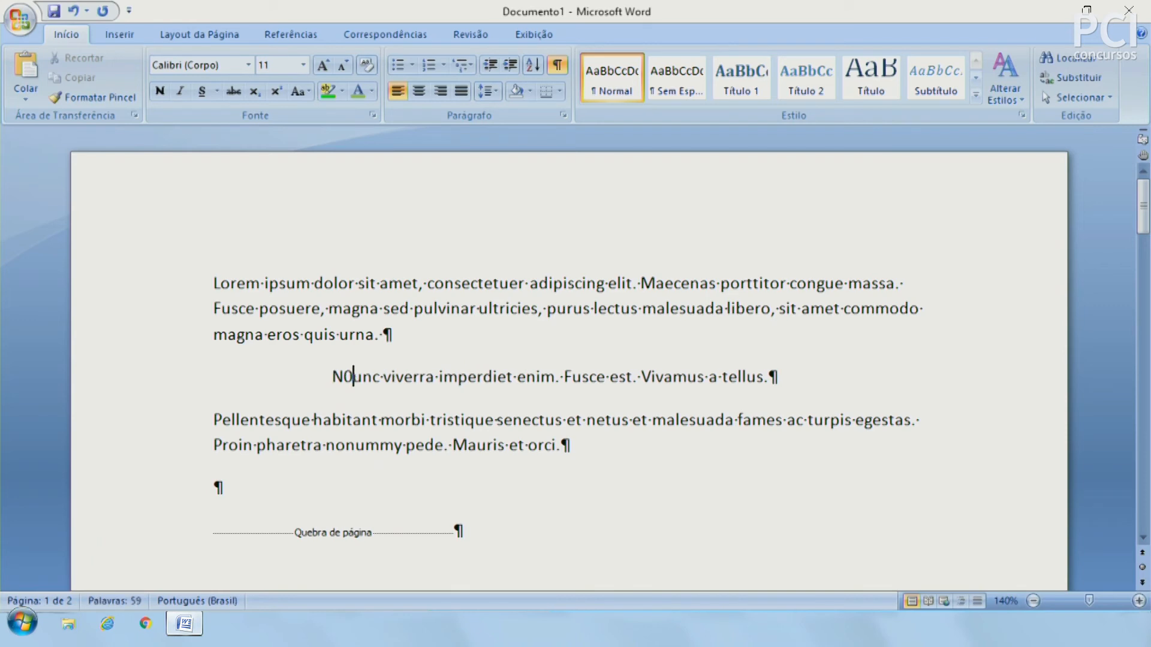
key("BackSpace")
key("End")
key("Tab")
key("Tab")
key("Tab")
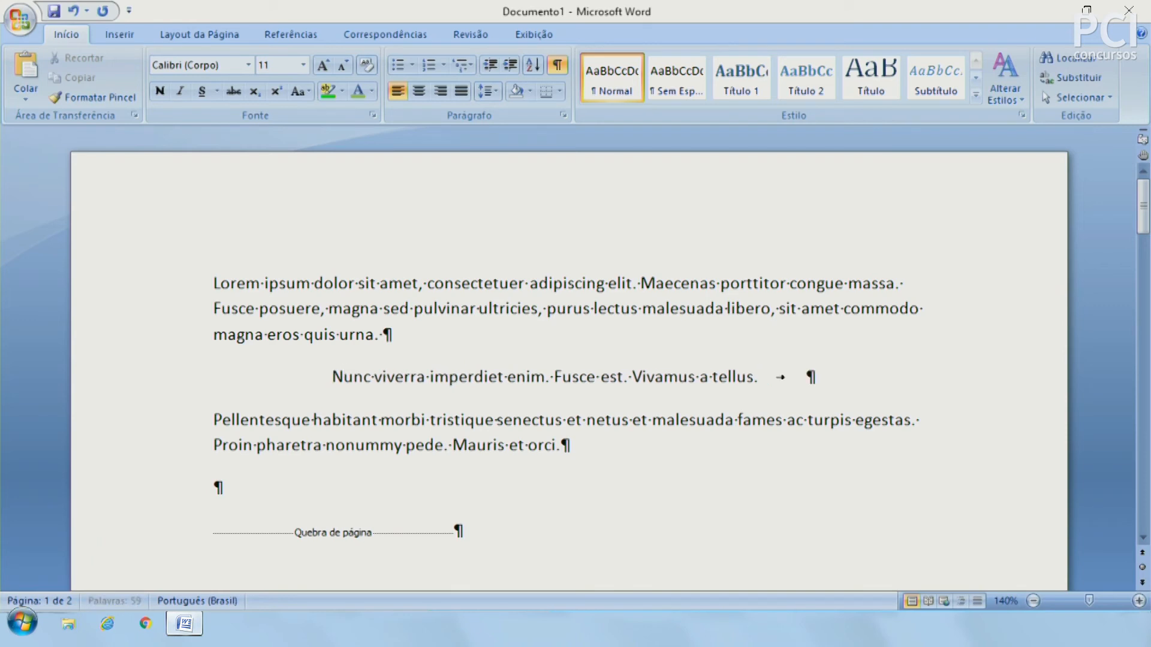
Inspect the tab arrows after the second paragraph and delete the three trailing tabs
mouse_move(777, 376)
left_mouse_down()
mouse_move(904, 376)
mouse_move(761, 378)
left_mouse_up()
left_click(902, 376)
left_click(727, 341)
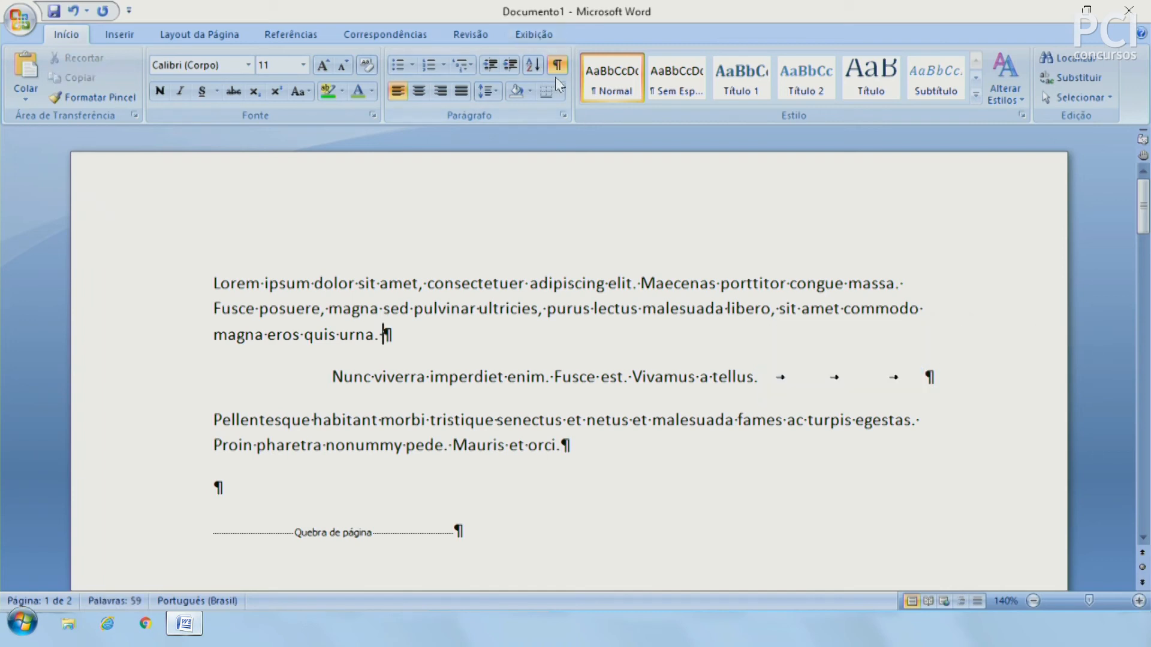
left_click_drag(923, 382, 769, 384)
key("Delete")
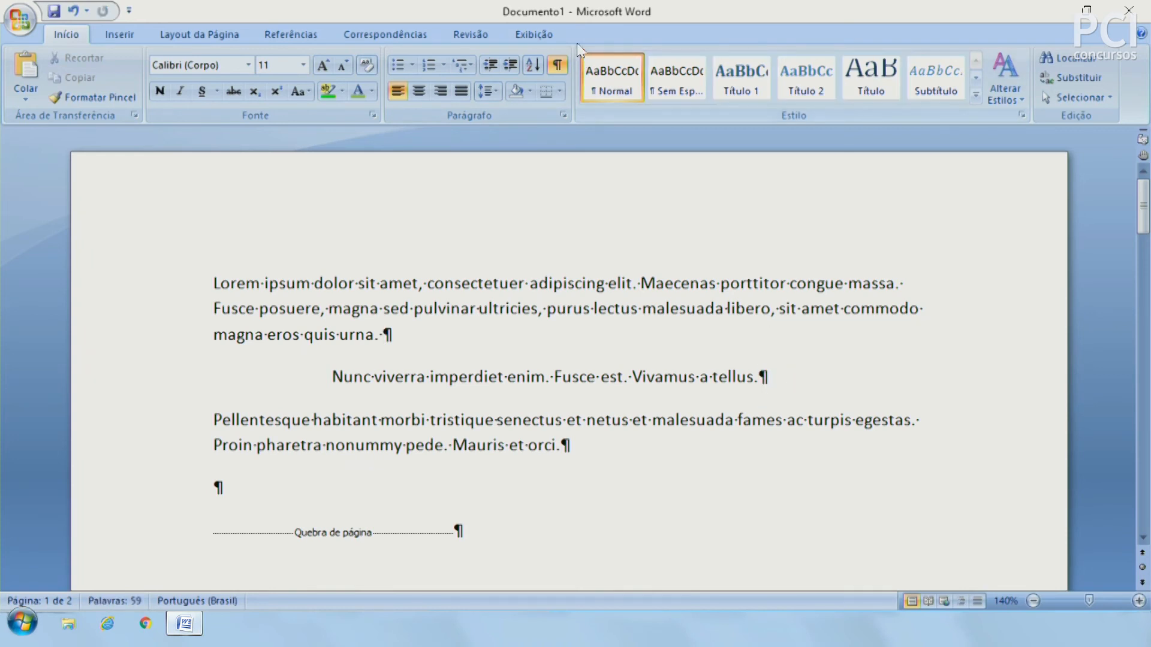
Hide the formatting marks and remove the indent from the start of the second paragraph
left_click(557, 64)
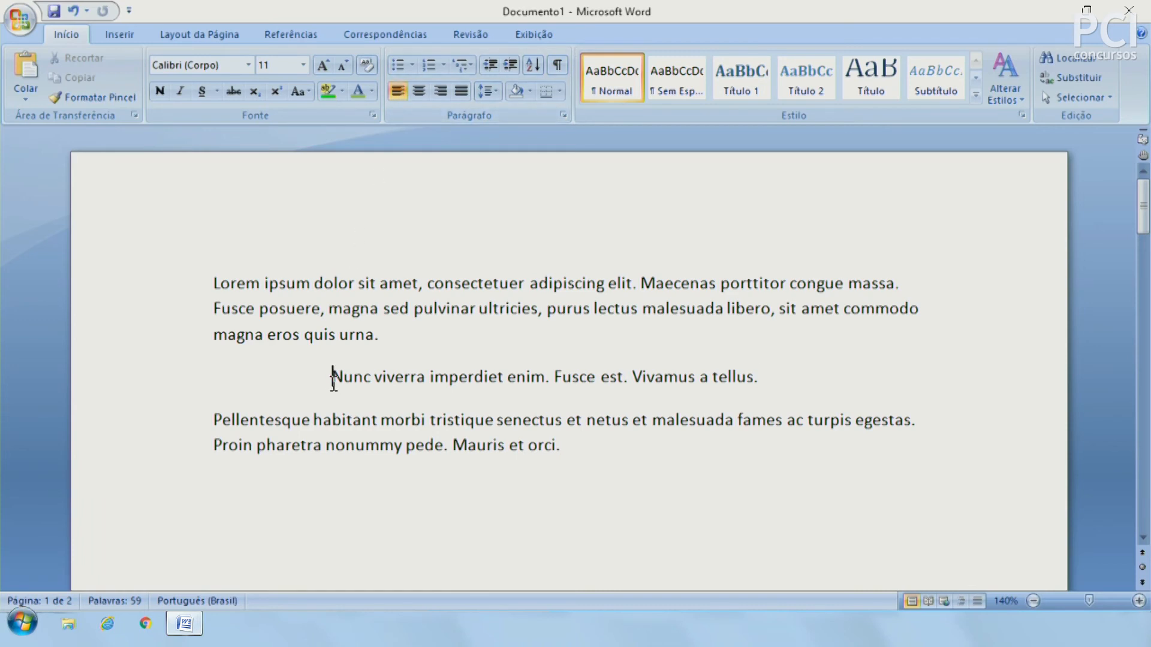
key("BackSpace")
key("Return")
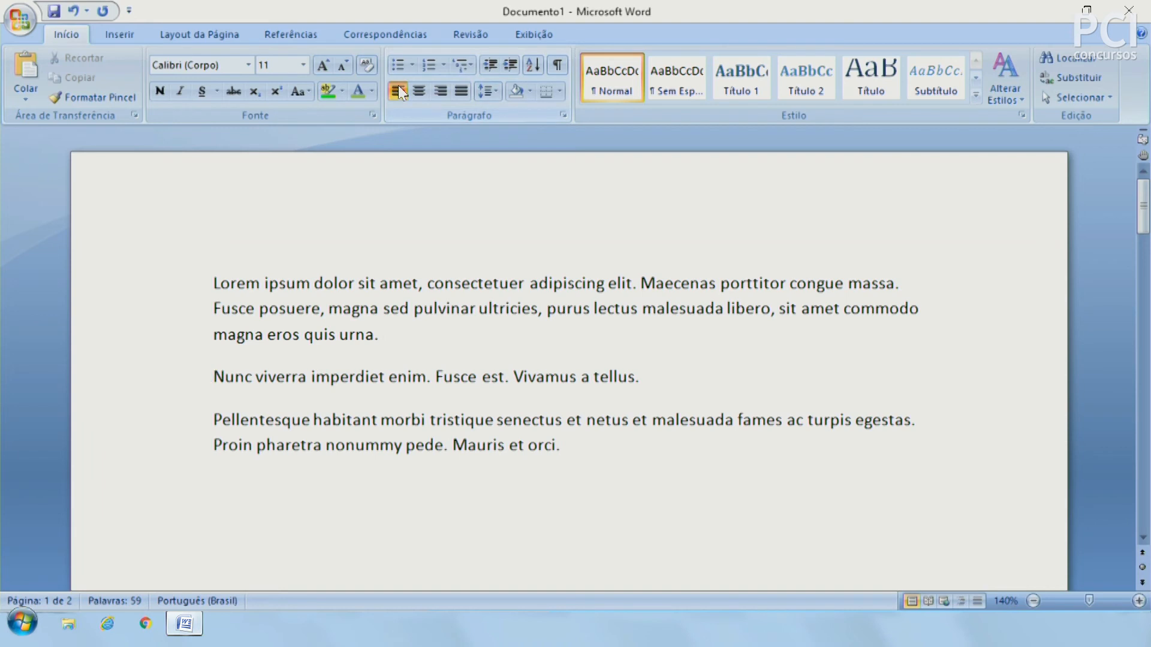
Try centred and right alignment on the second paragraph and return it to left alignment
left_click(415, 90)
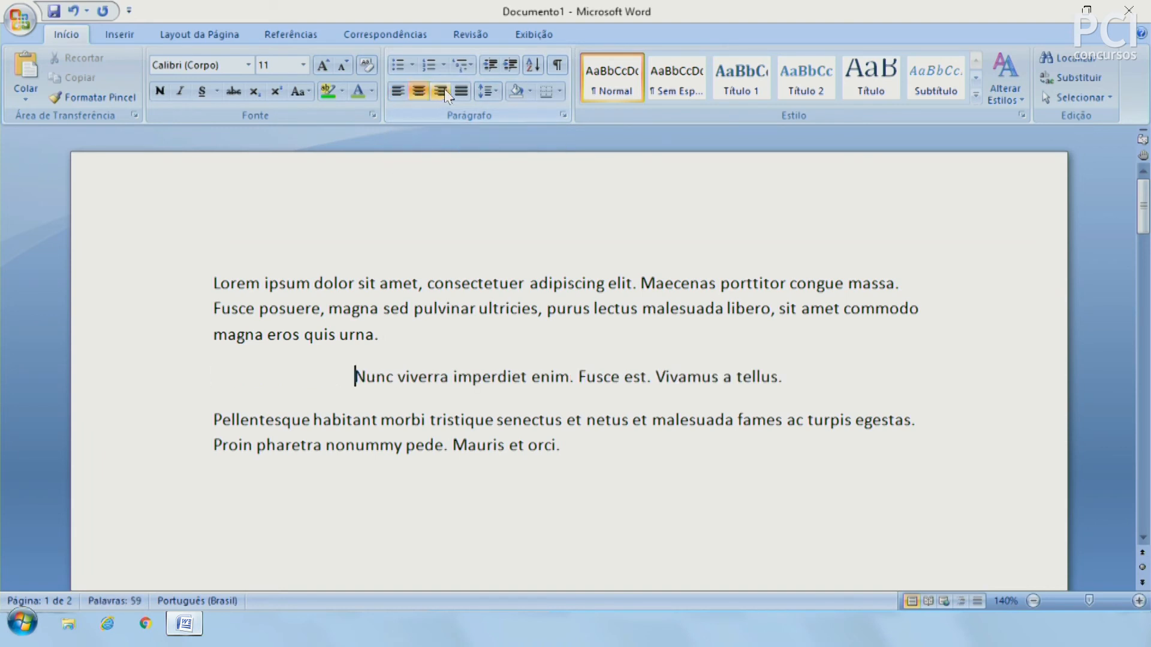
left_click(444, 88)
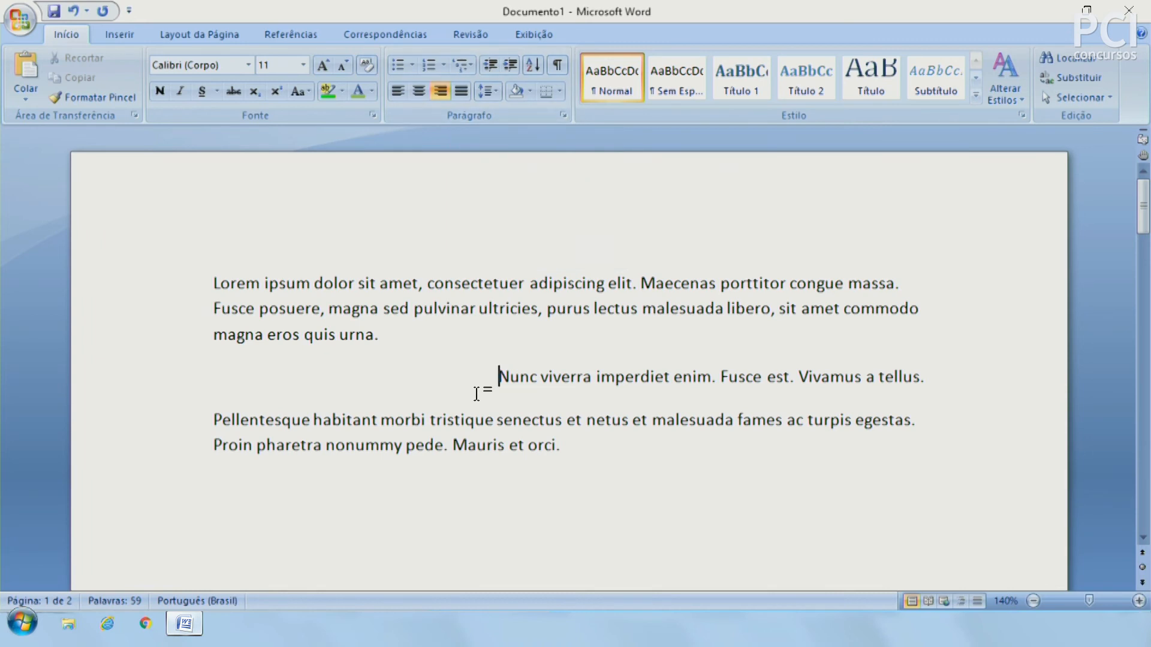
key("ctrl+e")
key("ctrl+q")
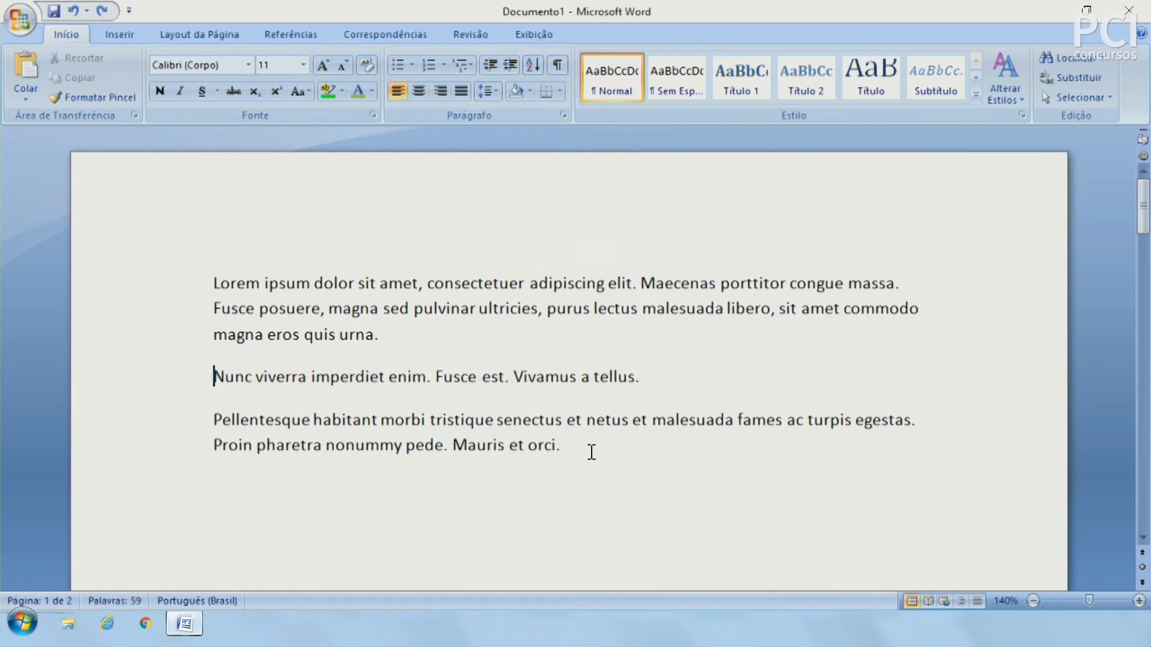
Increase the font size of the first paragraph to 16
left_click_drag(398, 329, 210, 293)
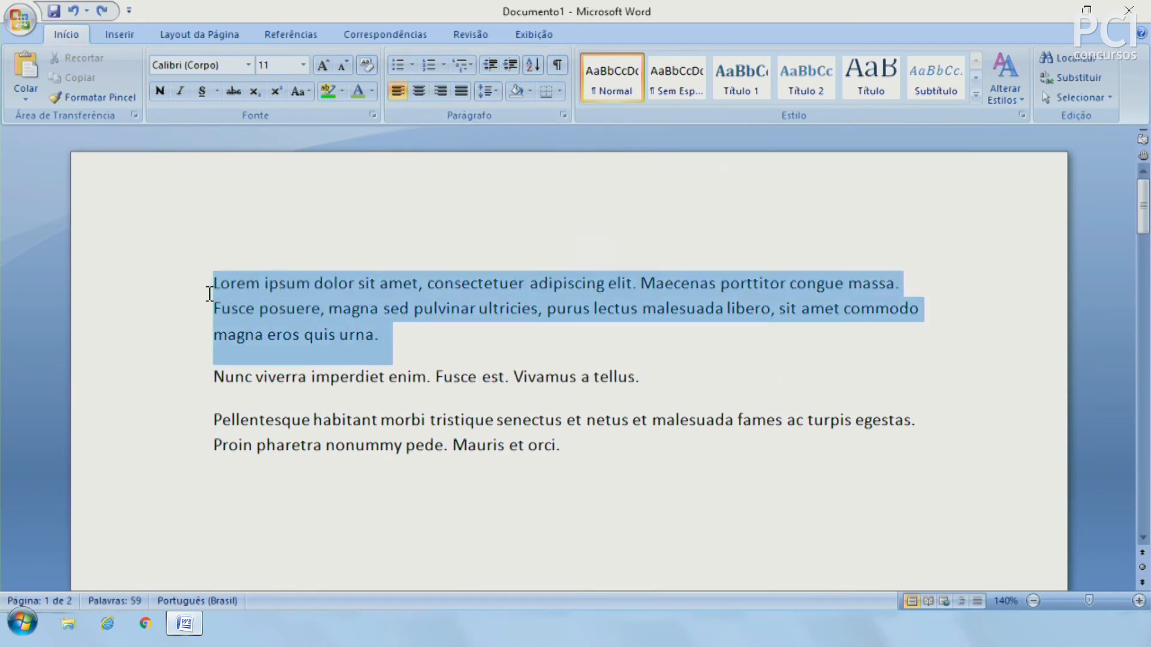
left_click(323, 65)
left_click(323, 64)
left_click(323, 65)
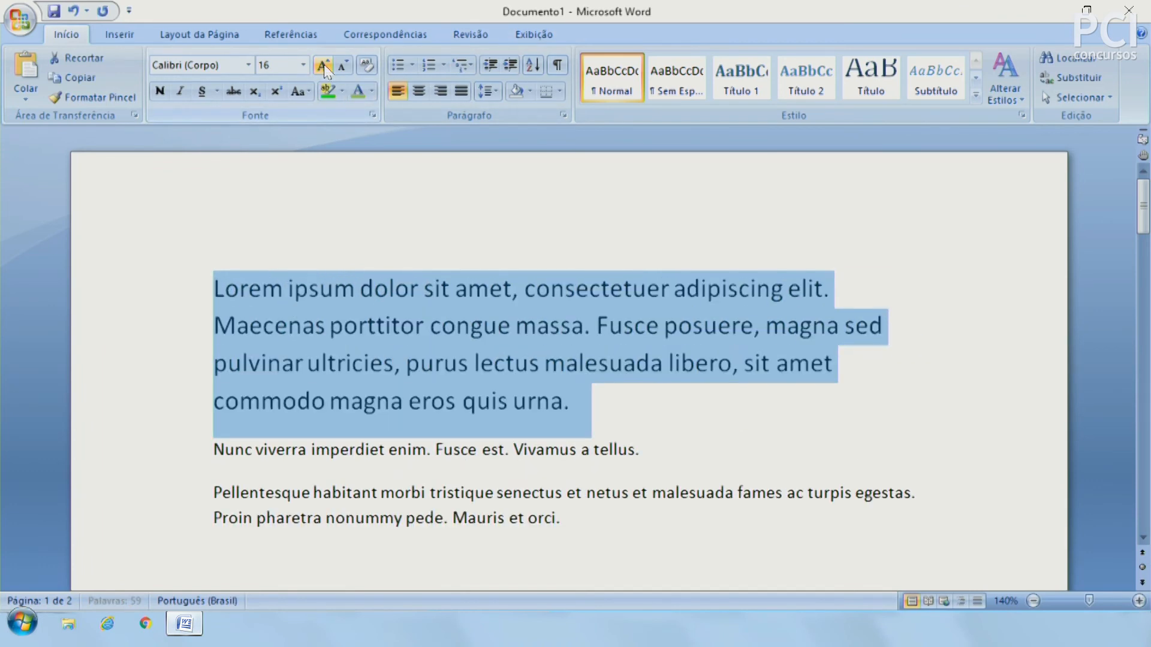
left_click(664, 325)
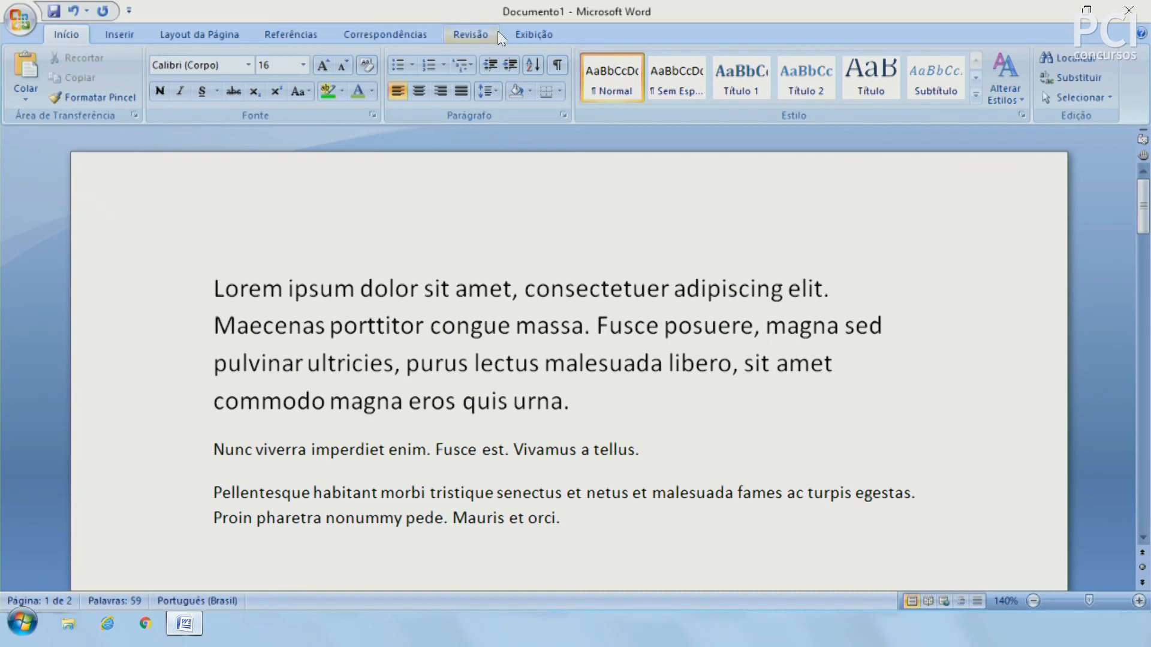
Display the Régua (ruler) around the document page and return to the Home formatting commands
left_click(534, 33)
left_click(307, 58)
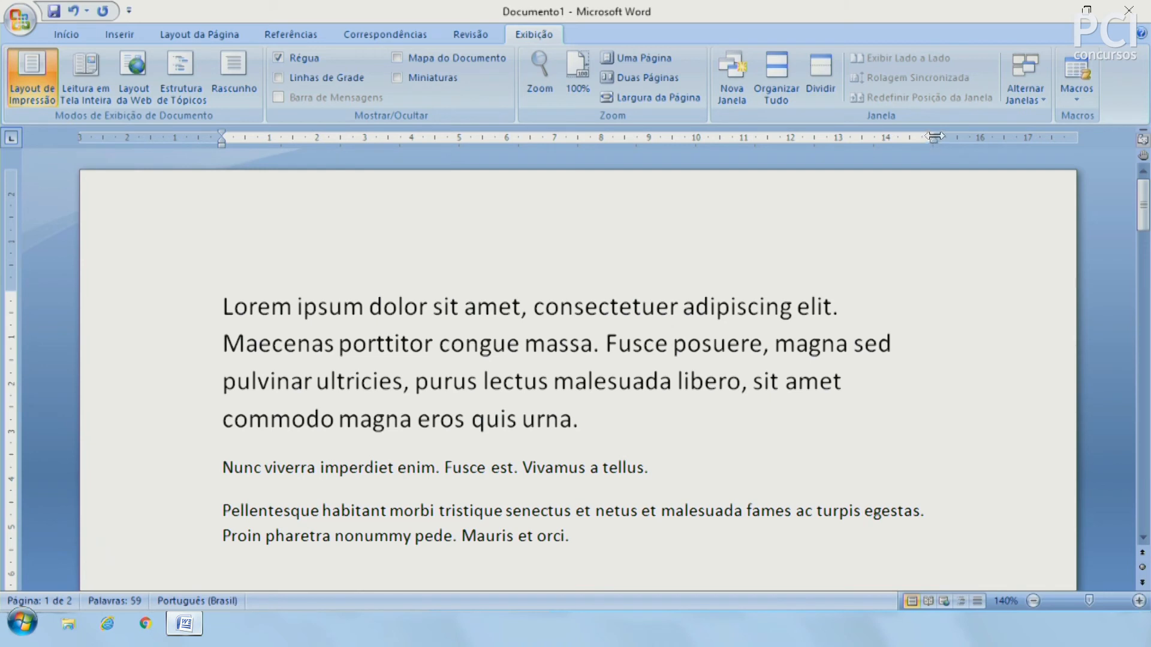
left_click(930, 340)
left_click(64, 33)
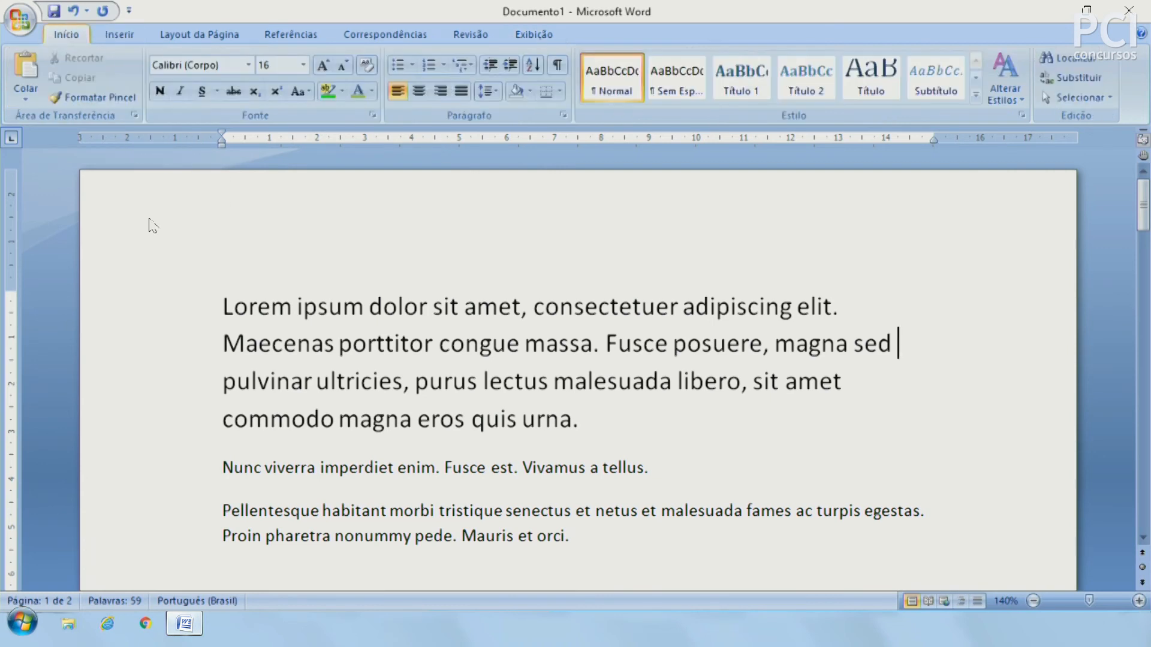
Justify the first paragraph and check its right edge and the spacing between its words
left_click_drag(193, 307, 617, 426)
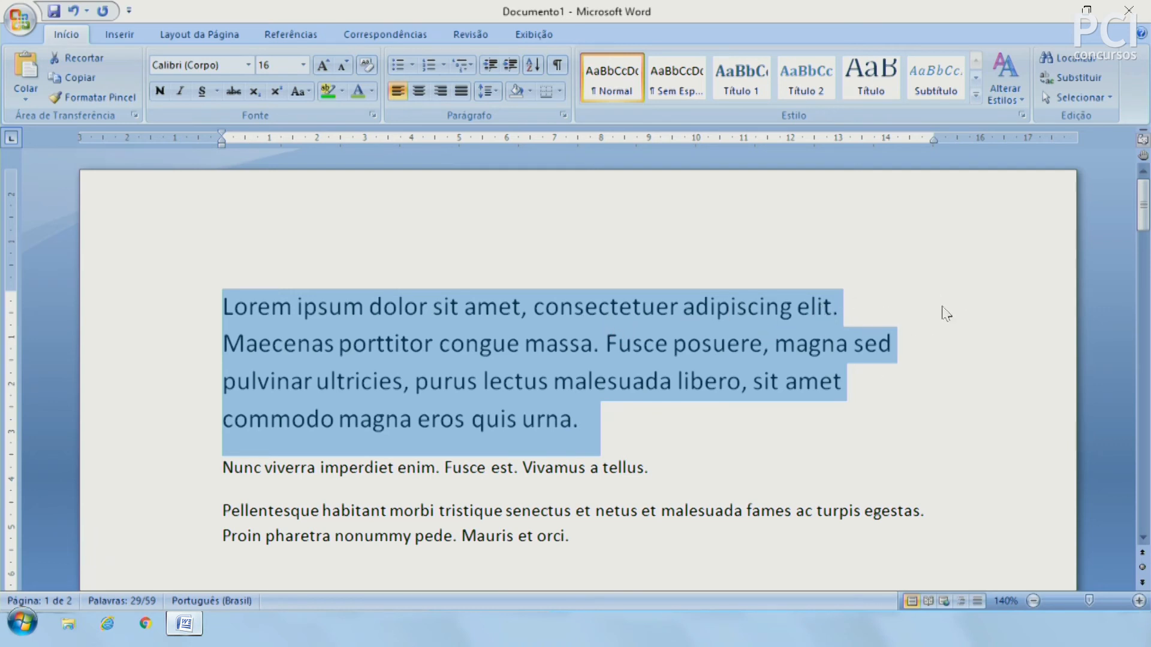
left_click(463, 90)
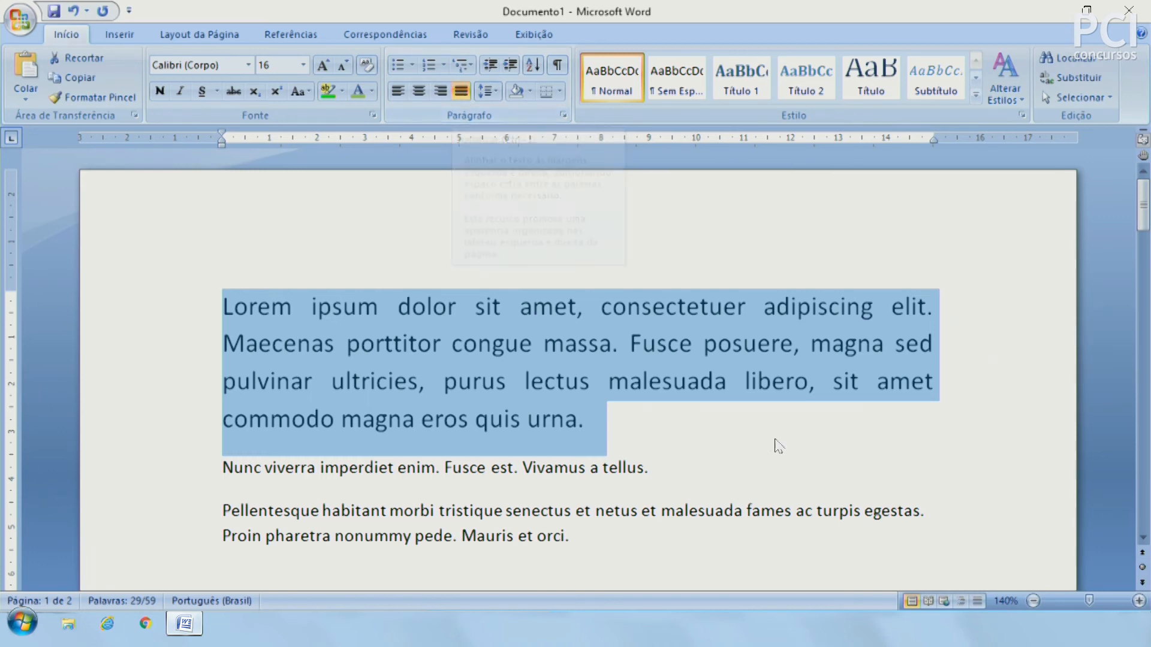
left_click(490, 419)
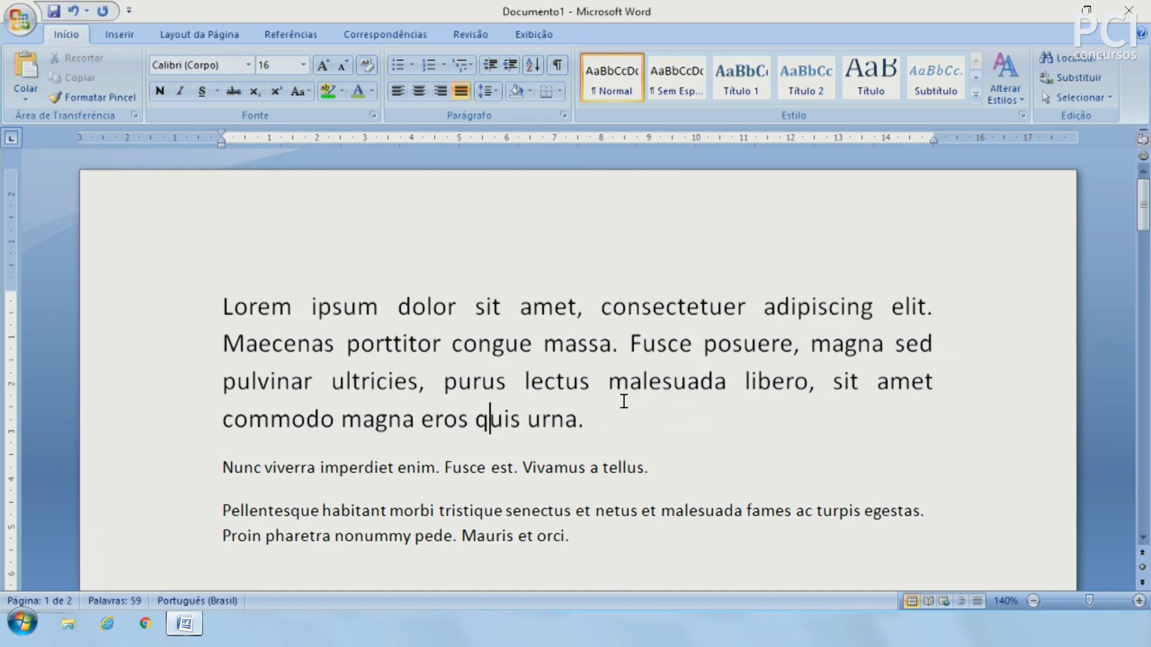
left_click_drag(940, 301, 939, 390)
left_click(933, 306)
left_click_drag(292, 306, 473, 303)
Set the line spacing of the first paragraph to 1,0
left_click(600, 344)
scroll(623, 393, "down", 1)
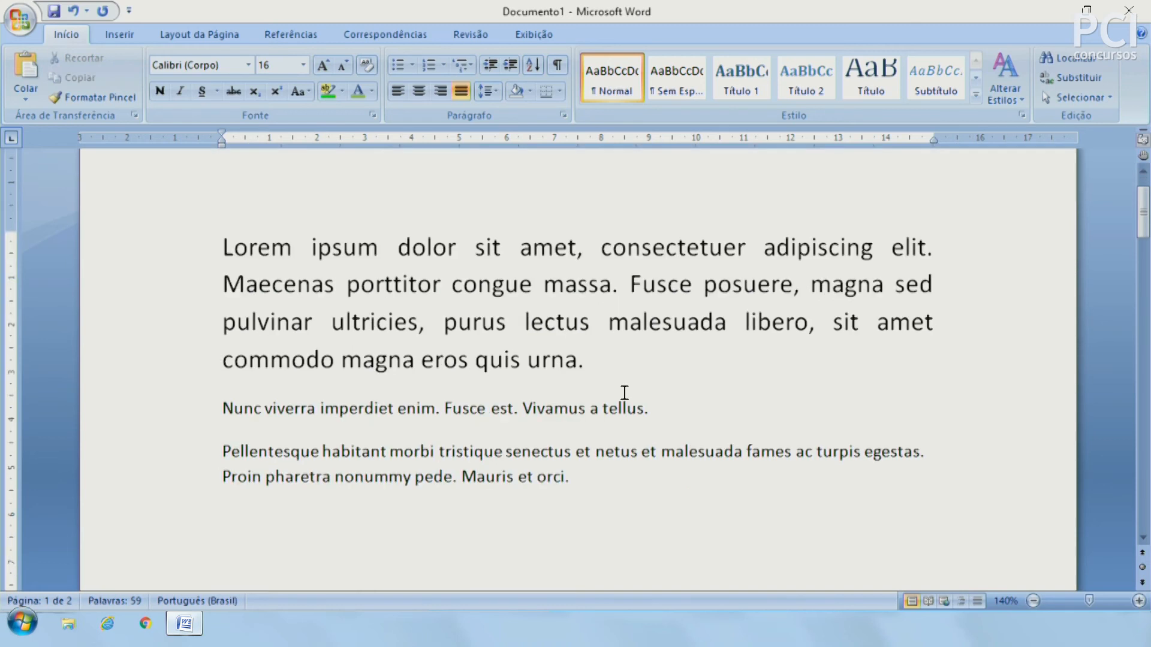
left_click(490, 90)
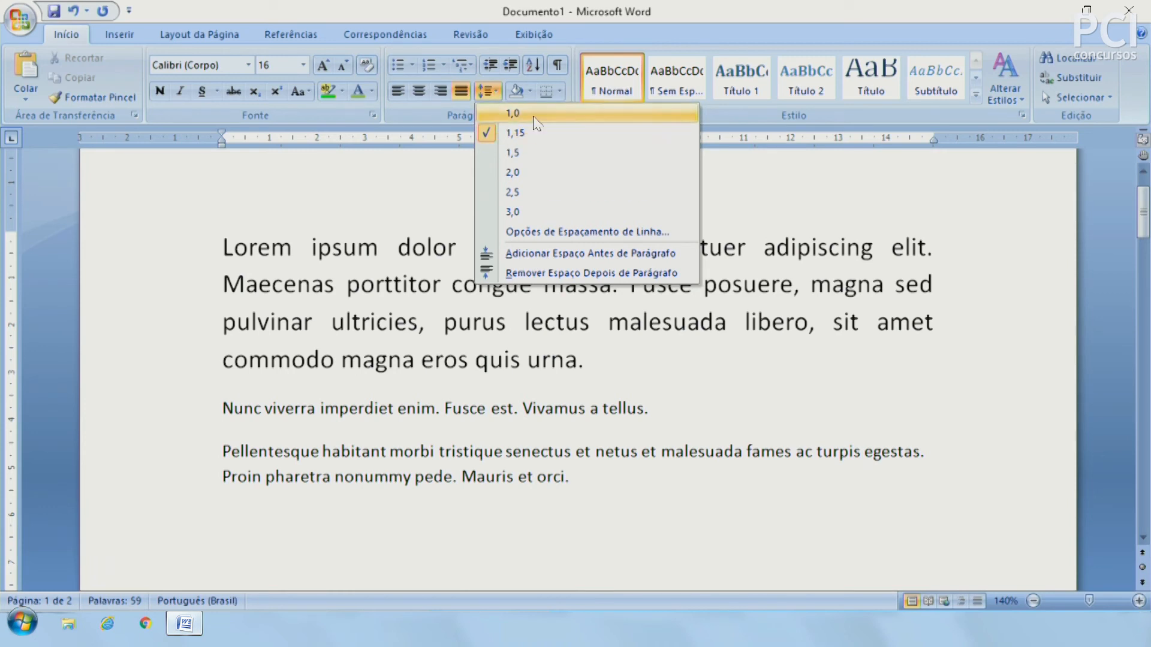
left_click(513, 113)
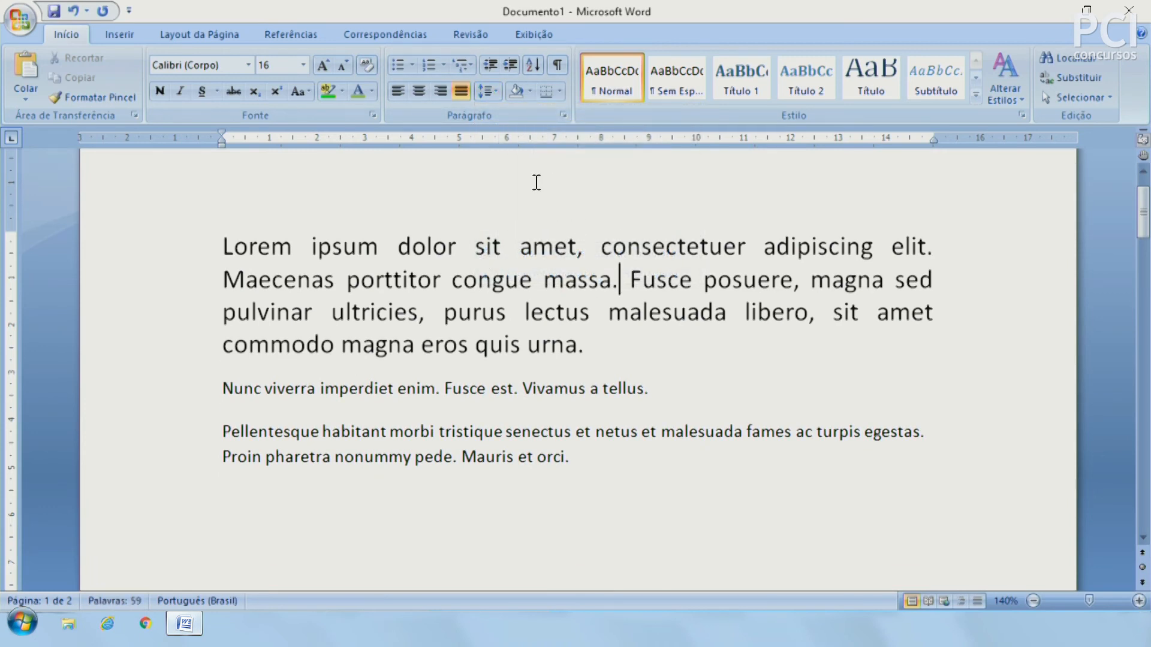
Set the line spacing of the first paragraph to 1,5
left_click(488, 92)
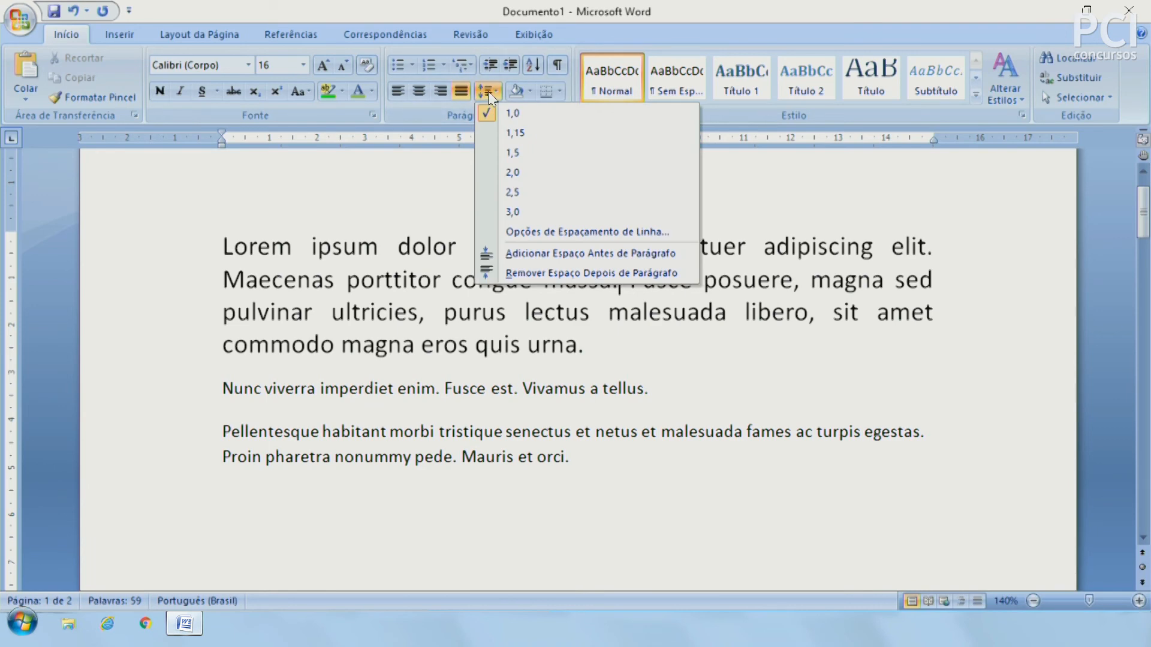
left_click(509, 152)
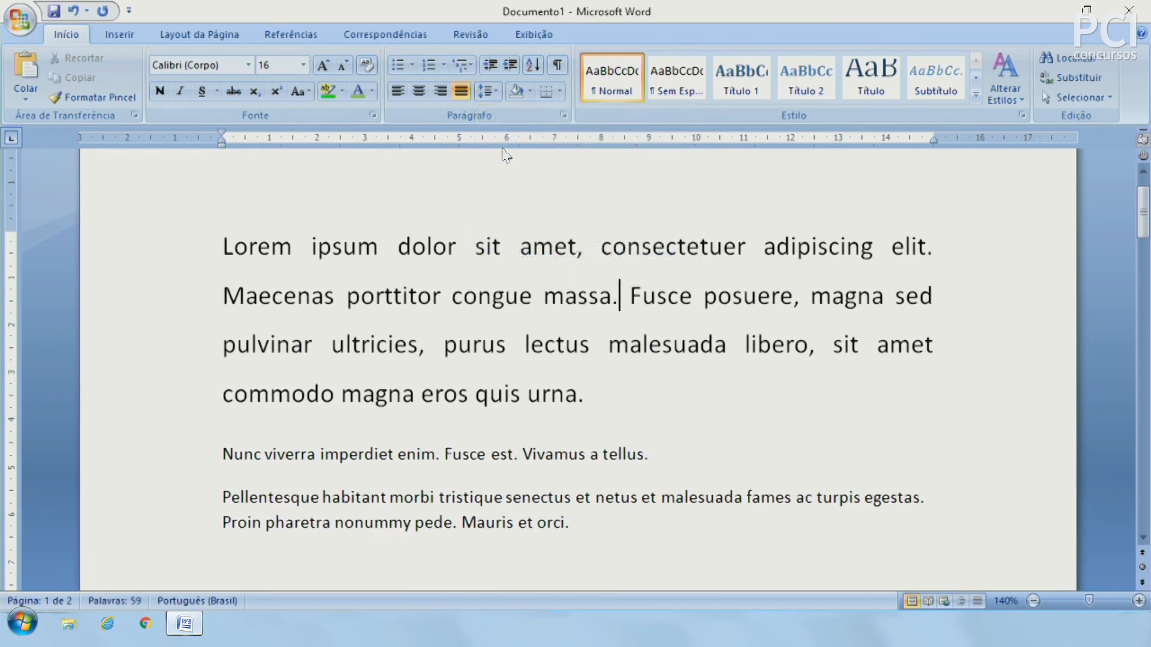
scroll(584, 275, "up", 2)
scroll(584, 277, "down", 4)
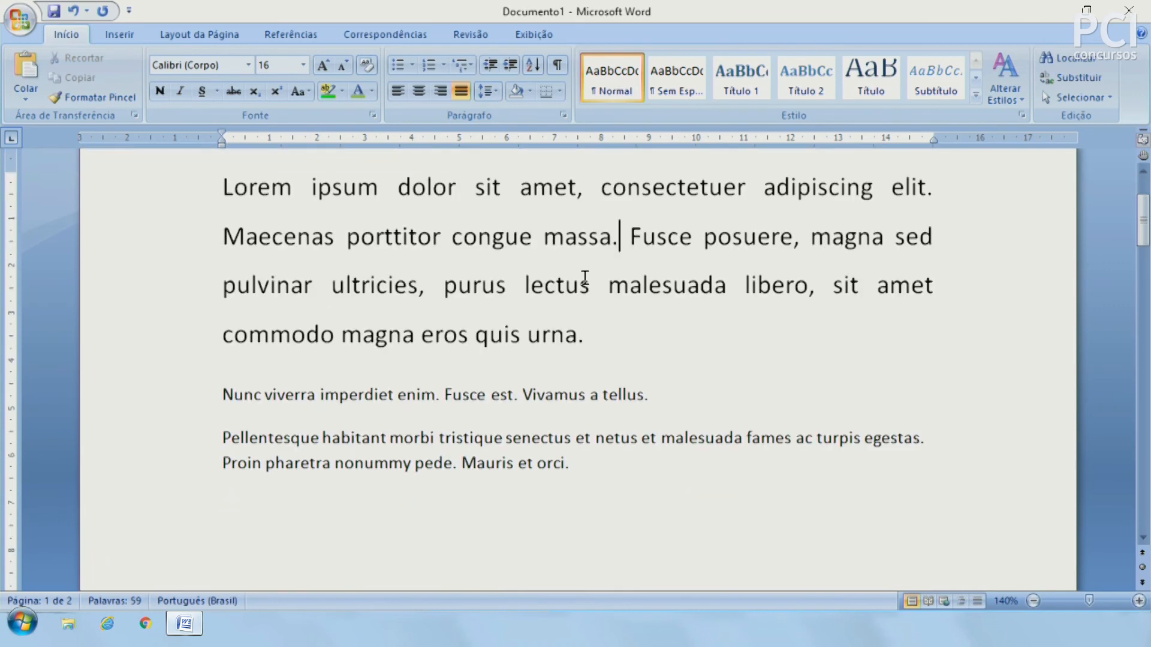
scroll(575, 261, "up", 2)
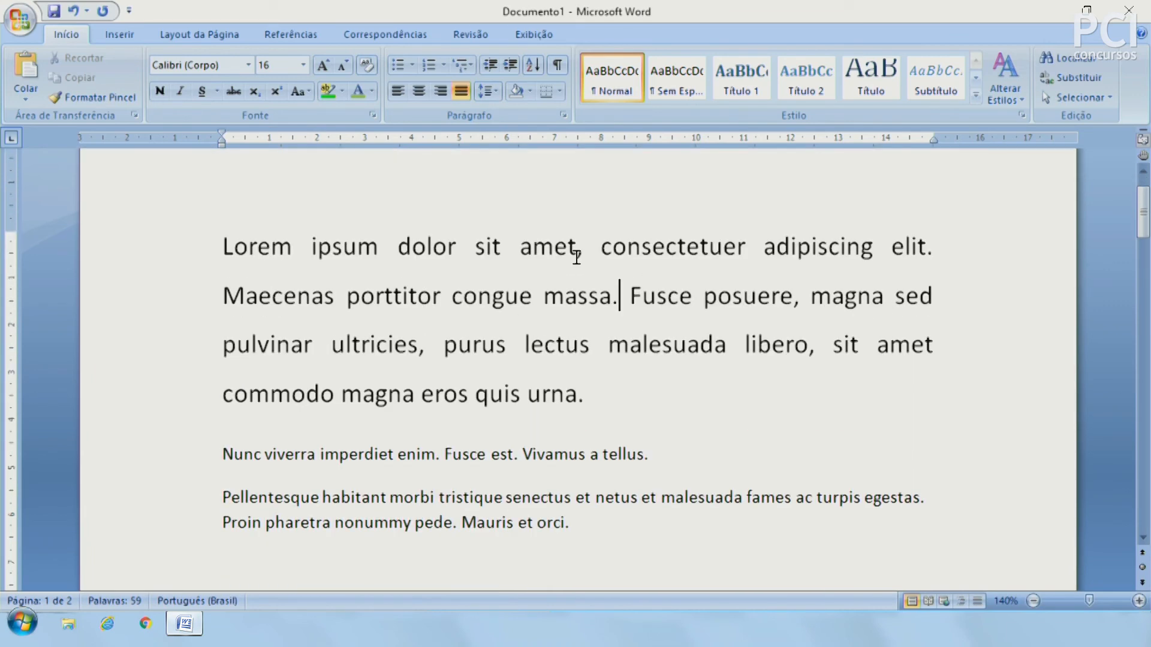
Apply 1,5 line spacing to all three paragraphs together
left_click(490, 90)
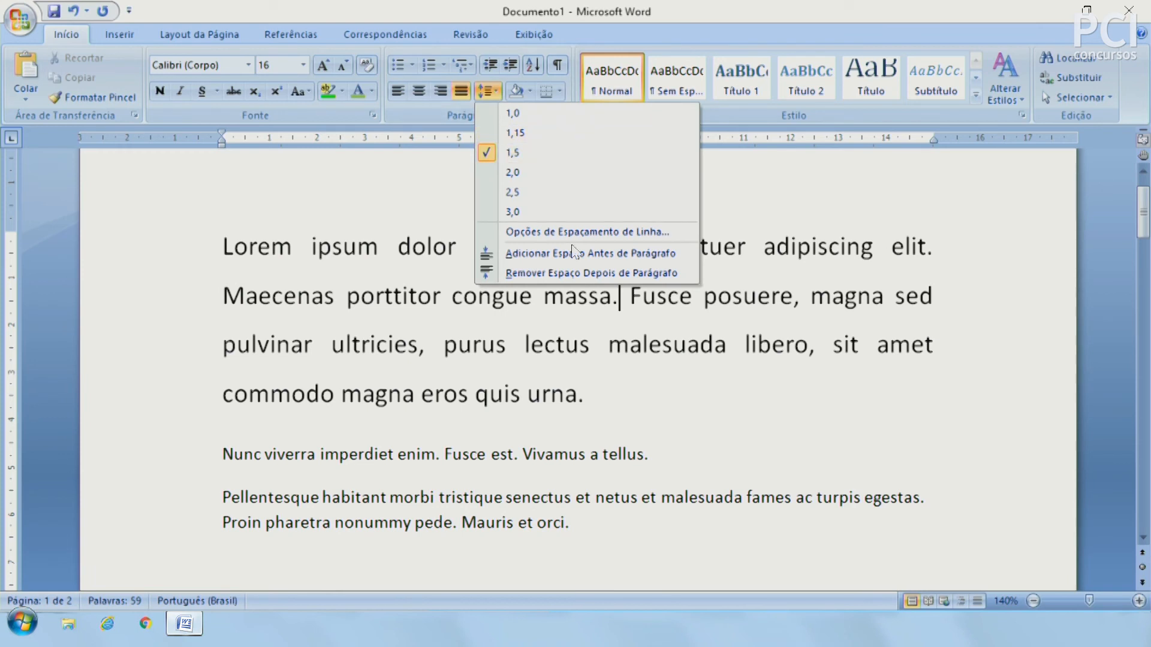
left_click(669, 405)
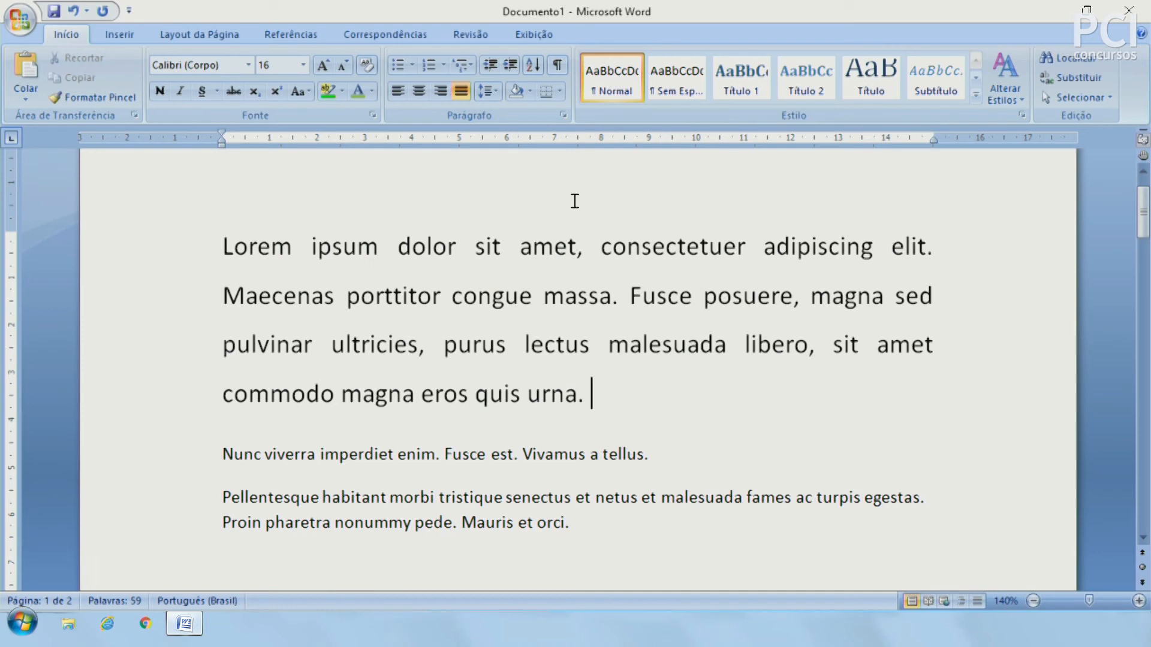
left_click(484, 91)
left_click(390, 306)
left_click(477, 296)
left_click_drag(588, 531, 164, 262)
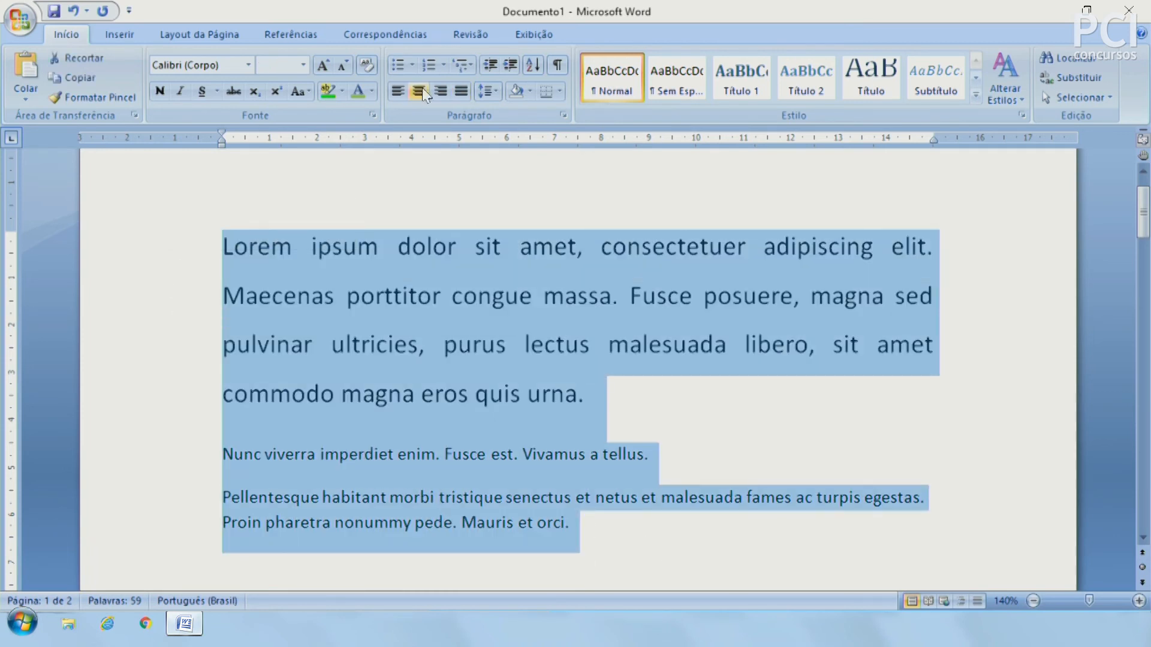
left_click(488, 91)
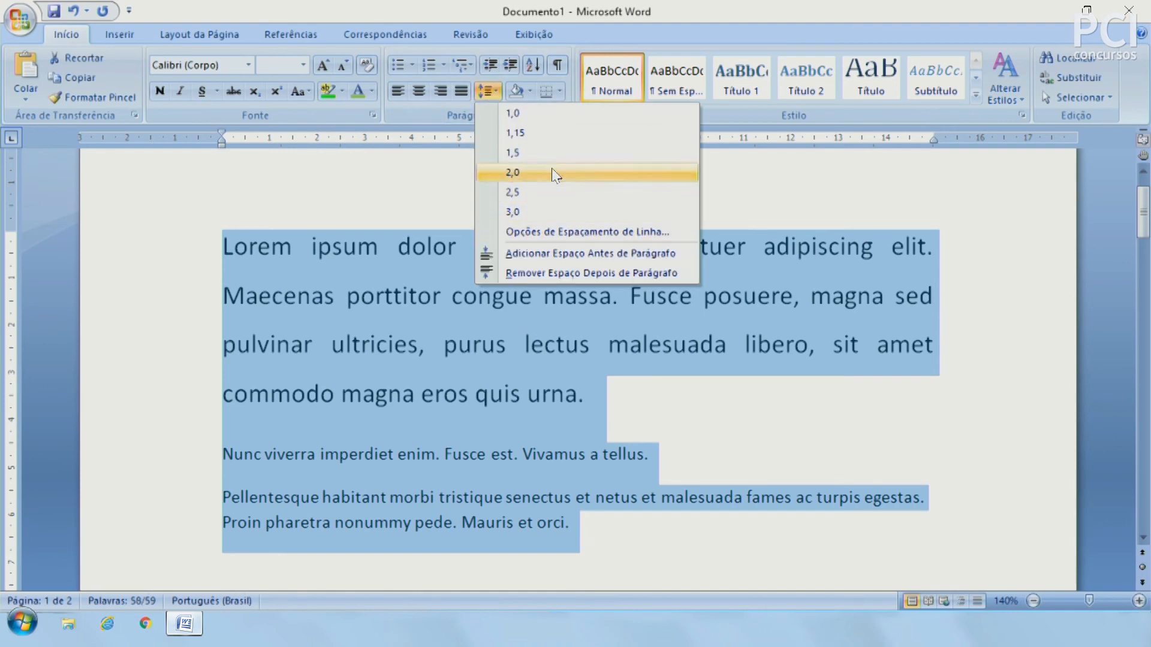
left_click(548, 152)
left_click(492, 360)
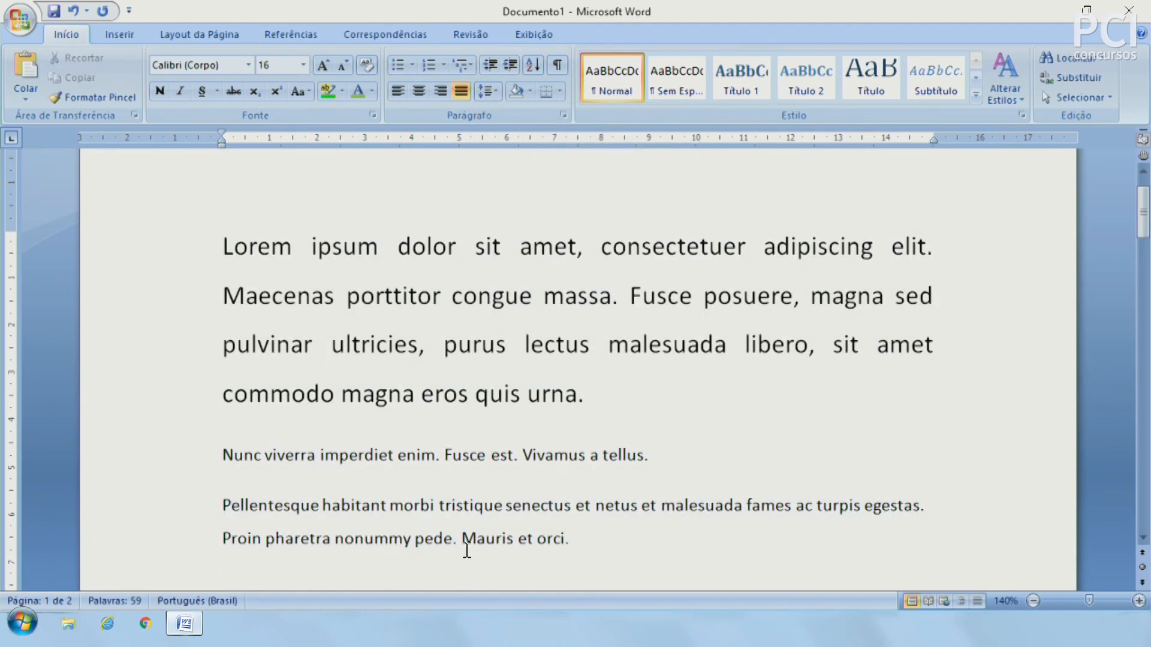
left_click_drag(480, 506, 517, 540)
left_click(626, 521)
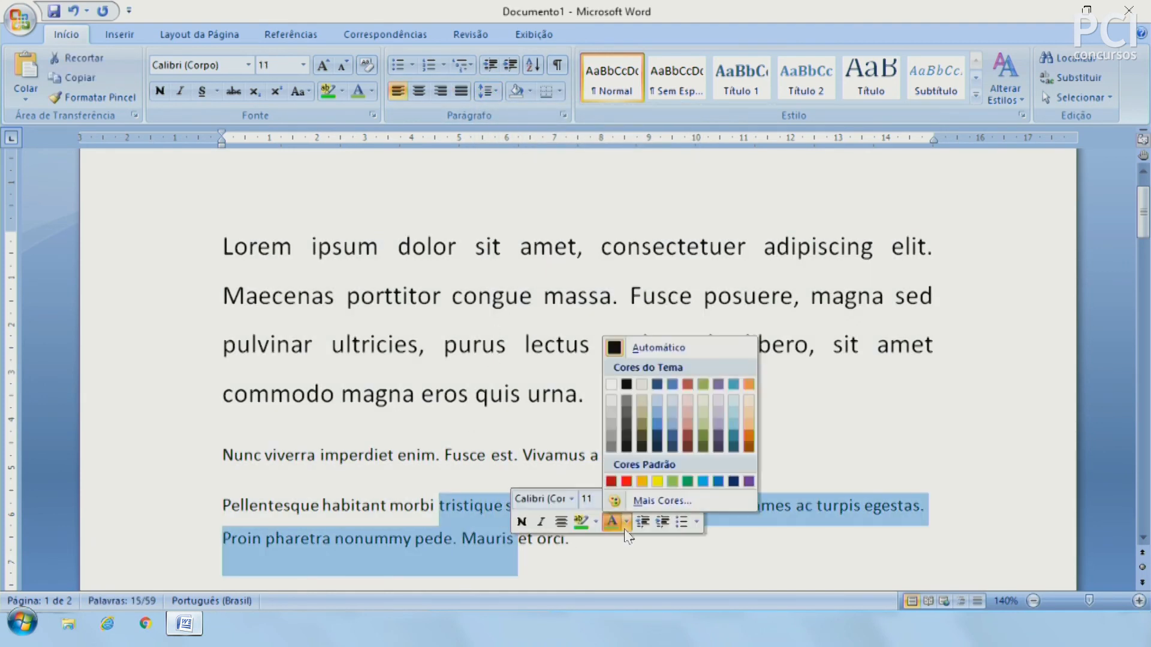
left_click(404, 410)
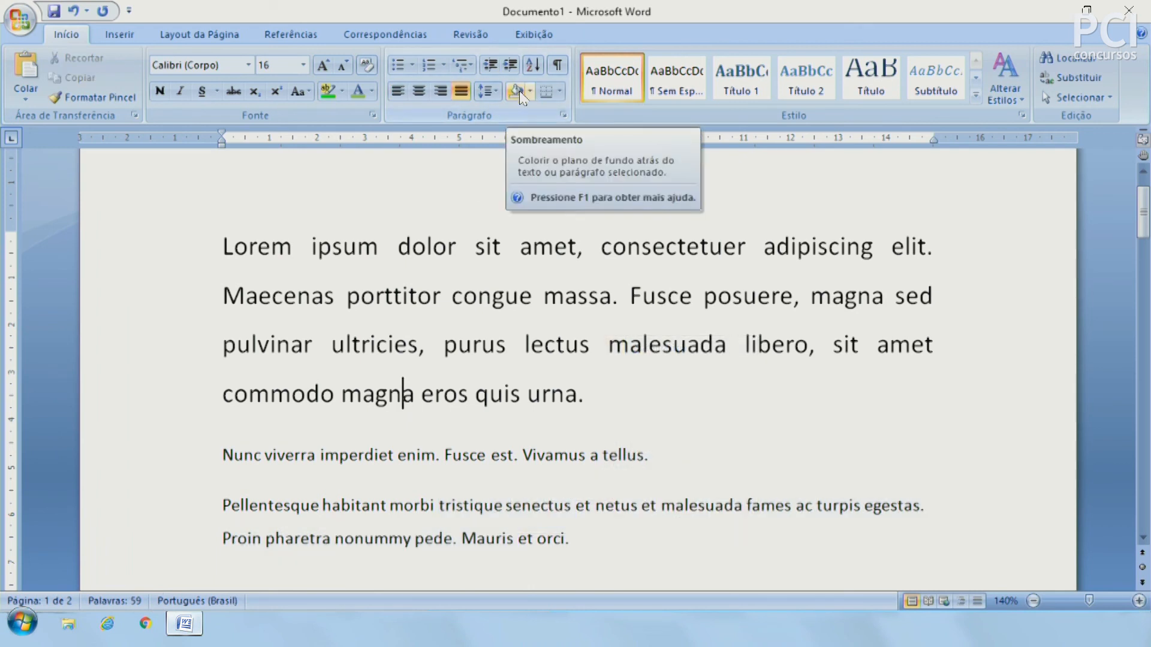
Shade the background of the whole first paragraph with standard green
left_click_drag(614, 393, 246, 243)
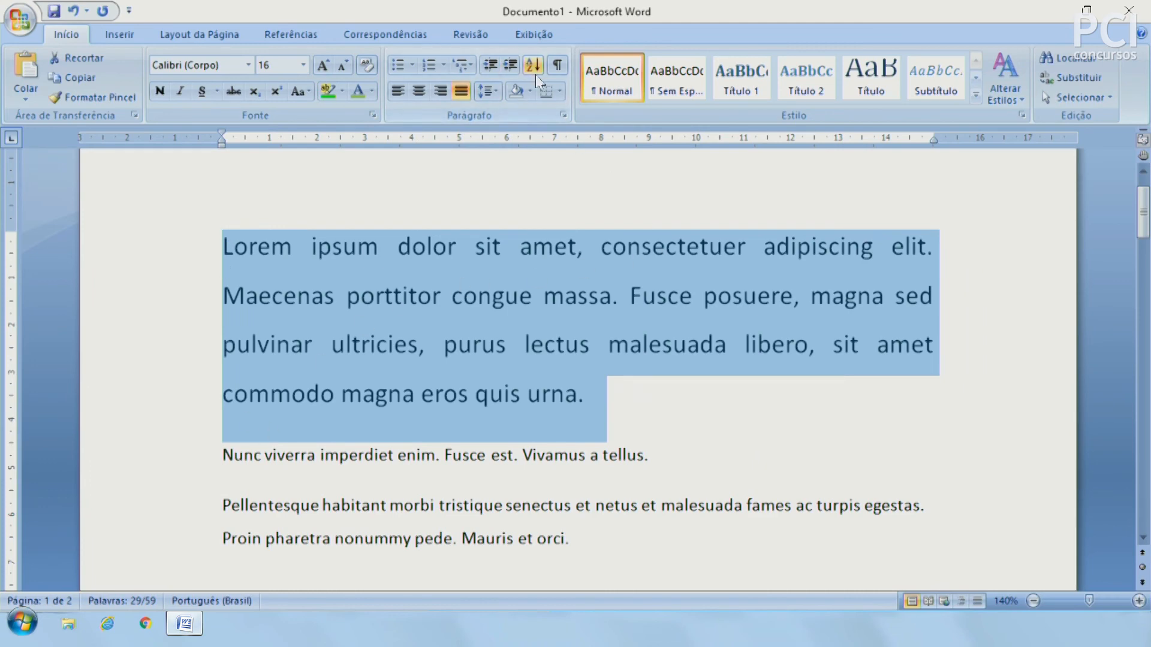
left_click(531, 91)
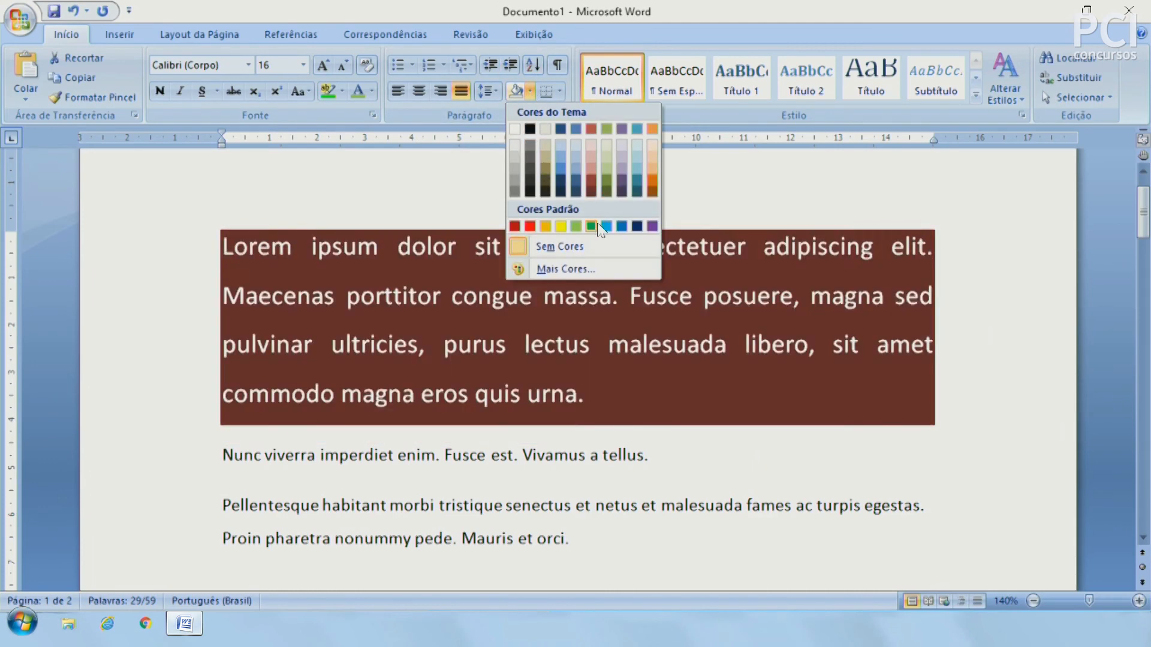
left_click(591, 227)
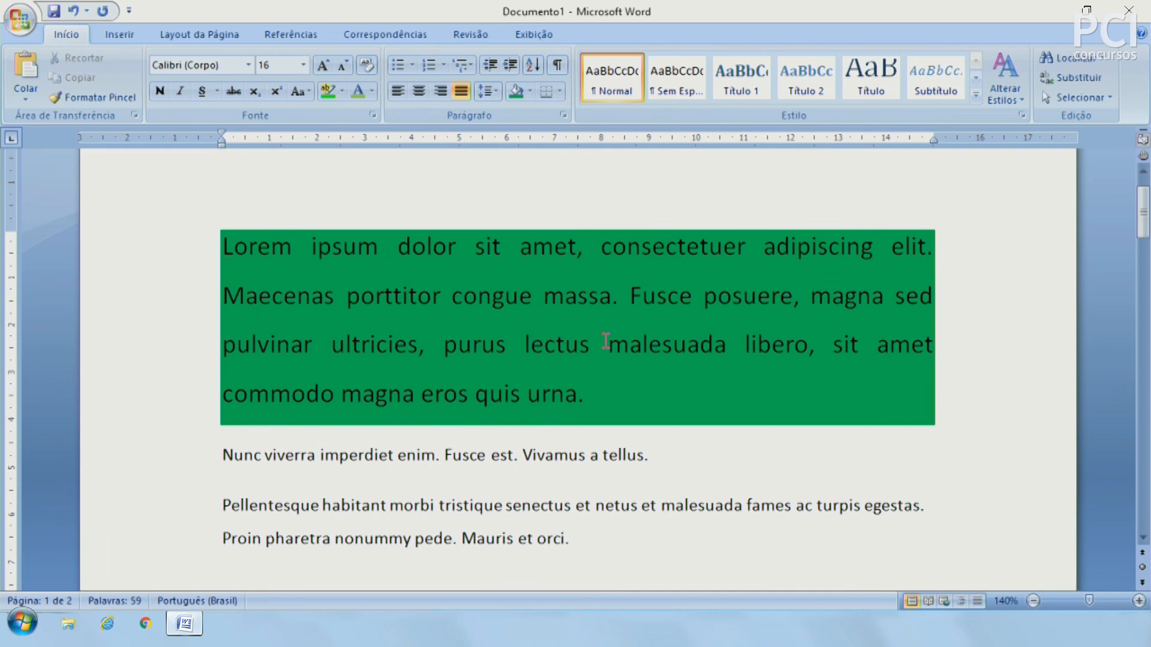
Highlight the words "porttitor congue" in the first paragraph in yellow
left_click_drag(382, 300, 528, 299)
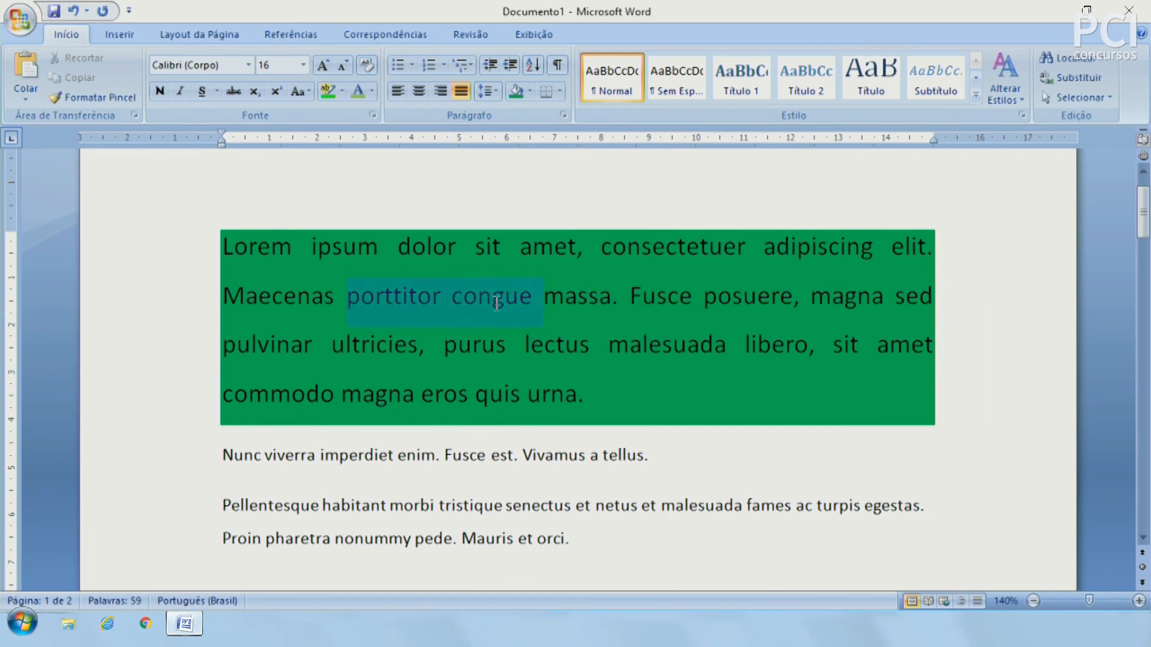
left_click(344, 91)
left_click(334, 113)
left_click(568, 457)
left_click_drag(375, 292, 465, 292)
left_click(607, 336)
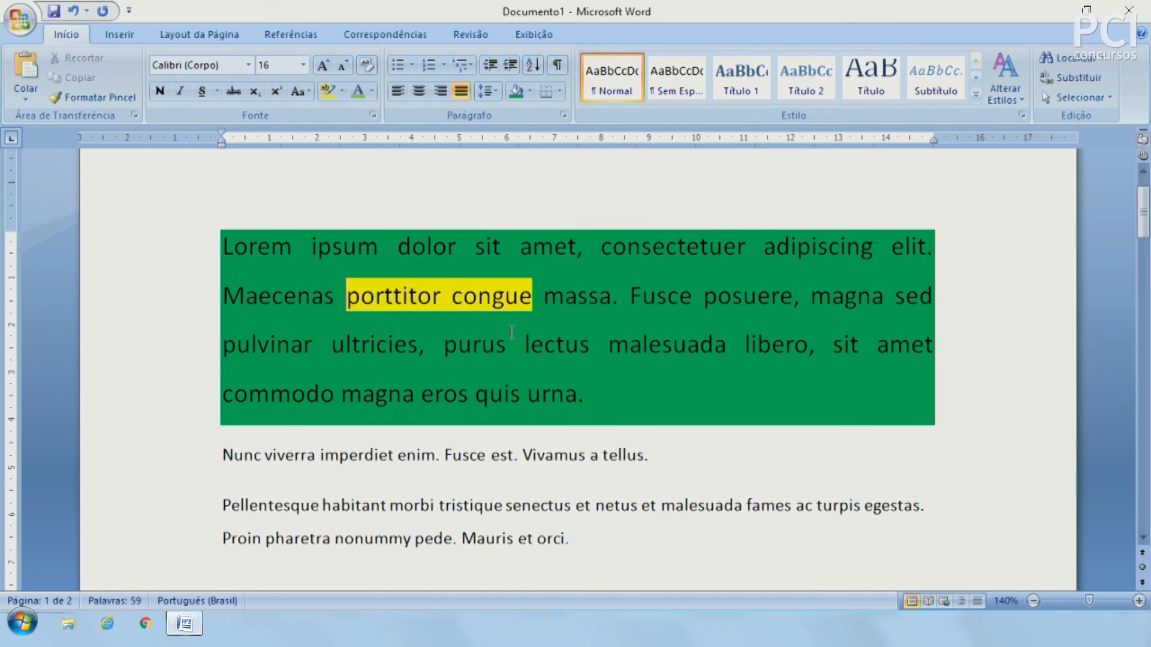
left_click_drag(462, 291, 385, 287)
left_click_drag(639, 247, 650, 346)
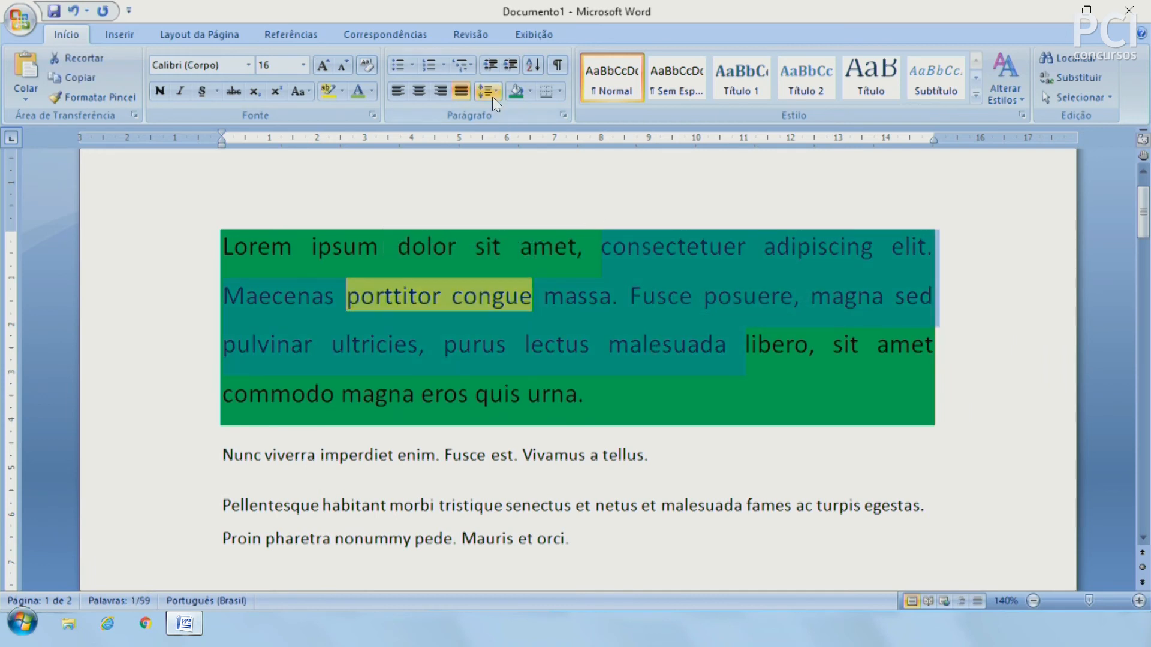
left_click(530, 87)
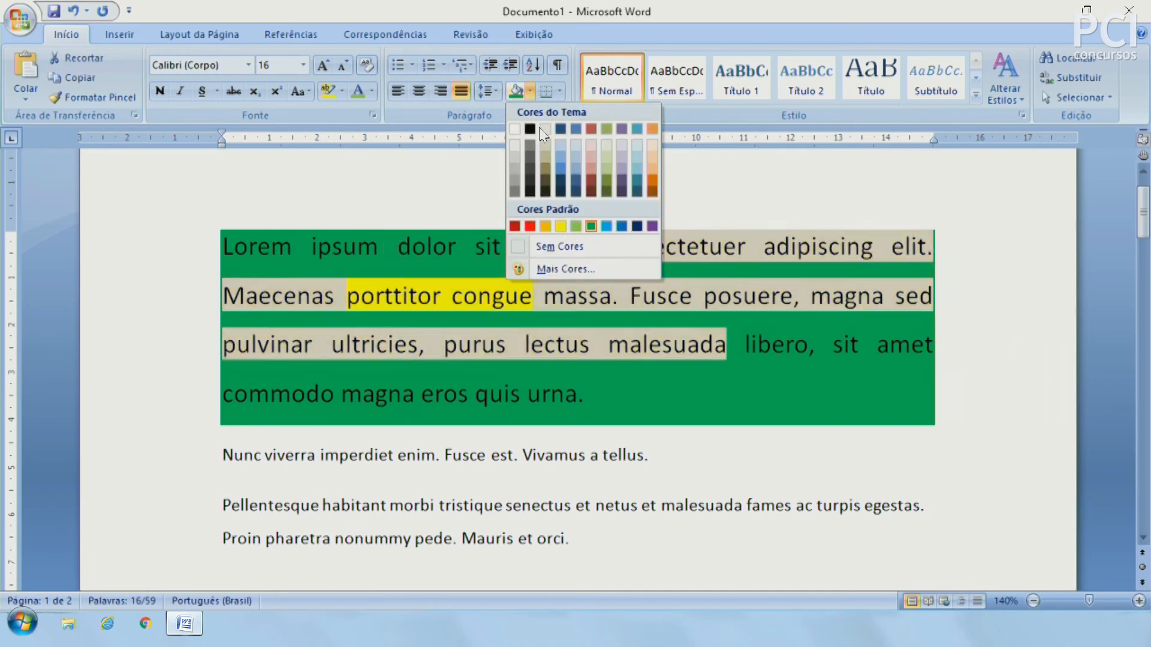
left_click(708, 172)
left_click(709, 217)
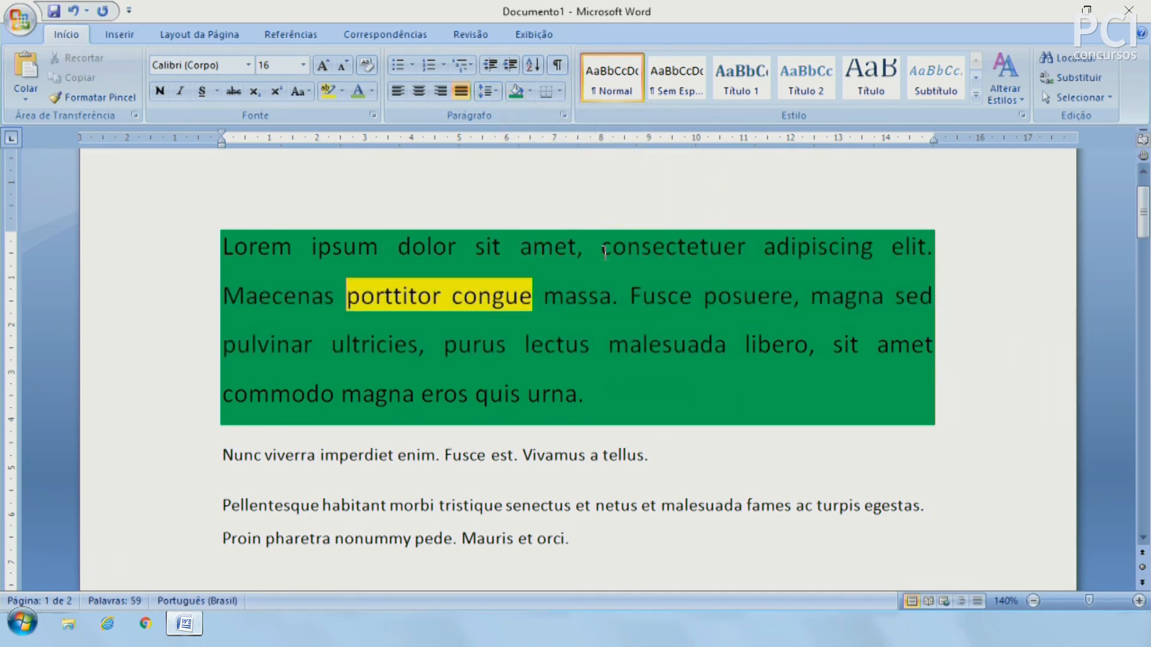
Add outside borders (Bordas Externas) around the green-shaded first paragraph
left_click(561, 92)
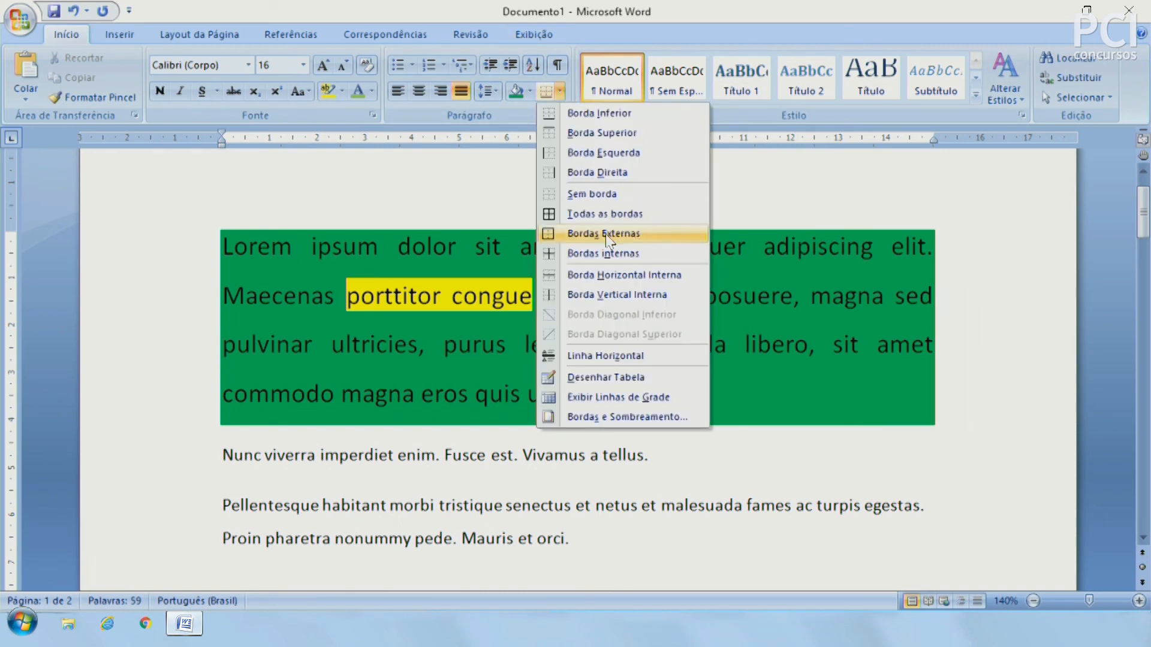
left_click(672, 385)
left_click(588, 396)
left_click_drag(588, 395, 223, 243)
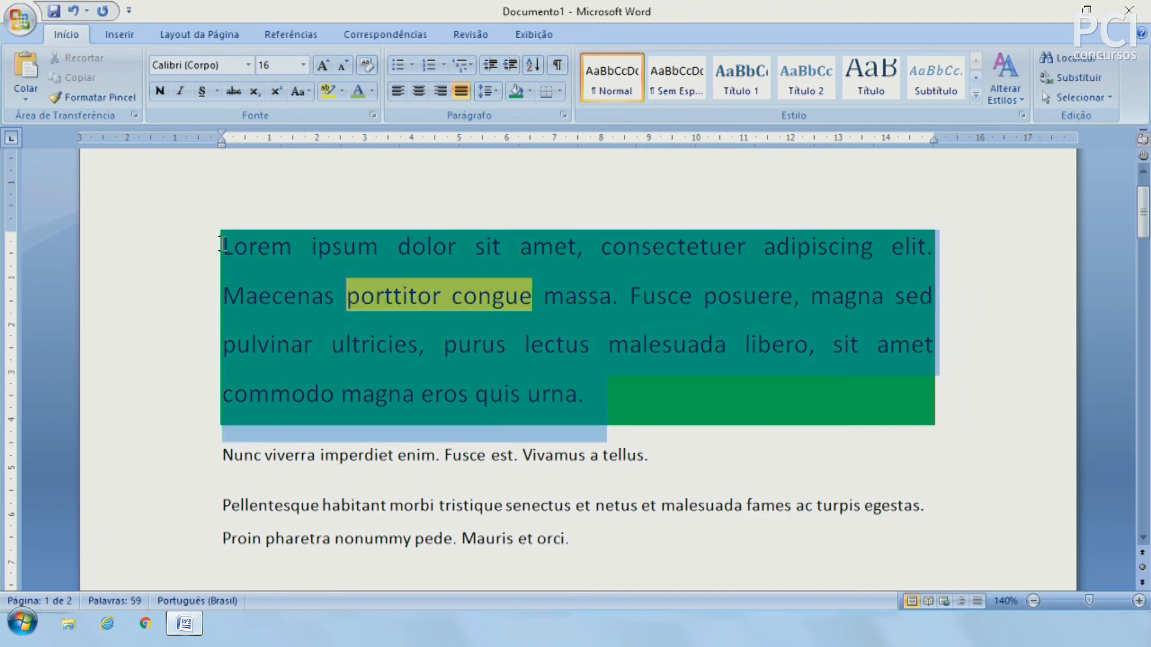
left_click(559, 91)
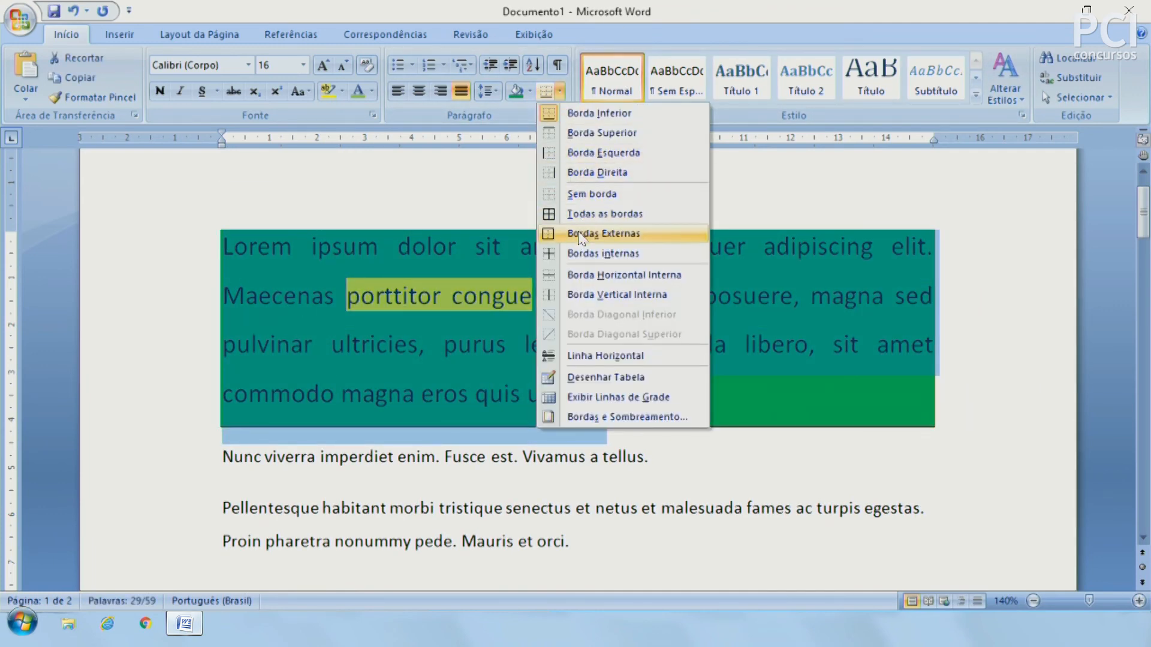
left_click(603, 233)
left_click(886, 477)
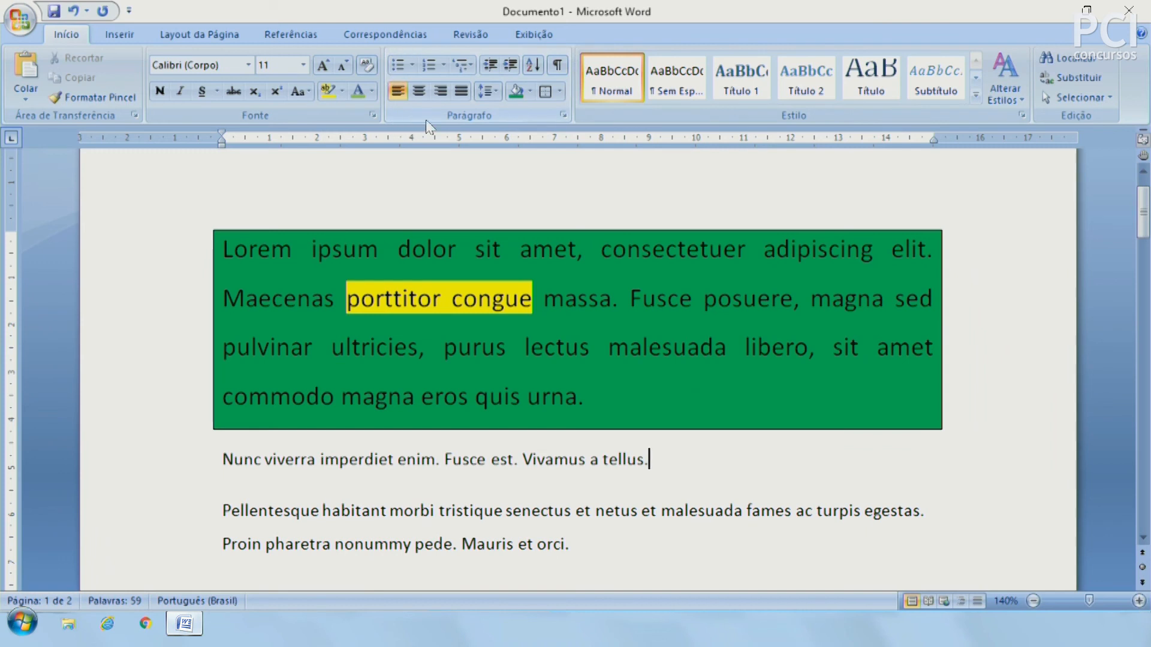
Clear the formatting of all three paragraphs
left_click_drag(180, 263, 770, 542)
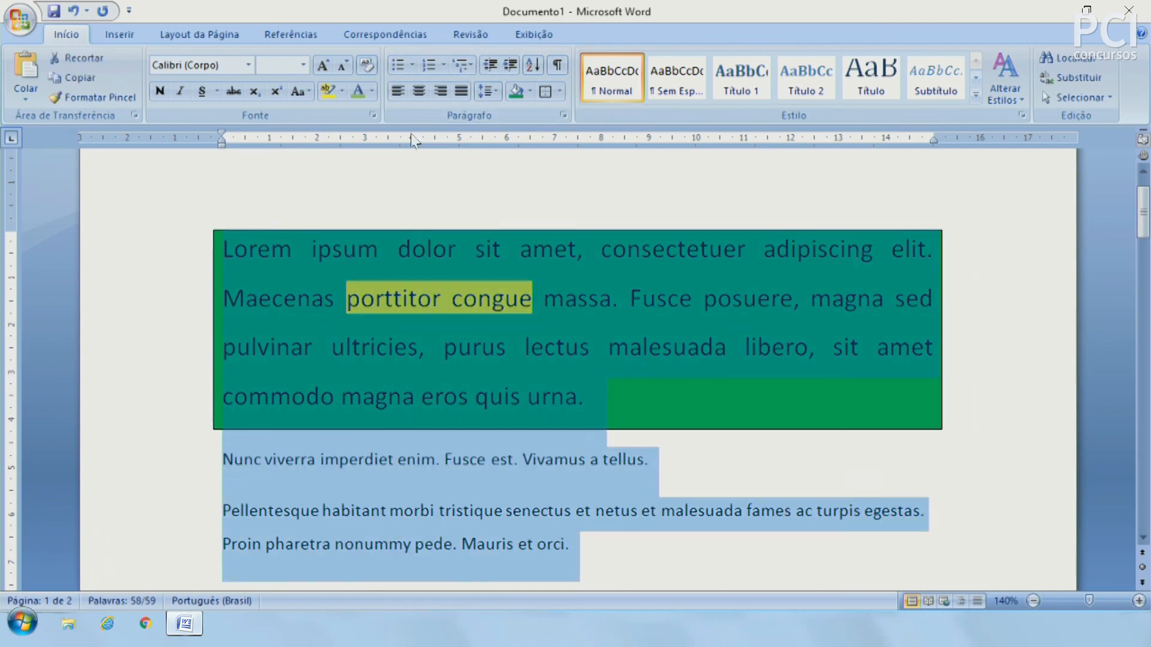
left_click(367, 65)
left_click(685, 342)
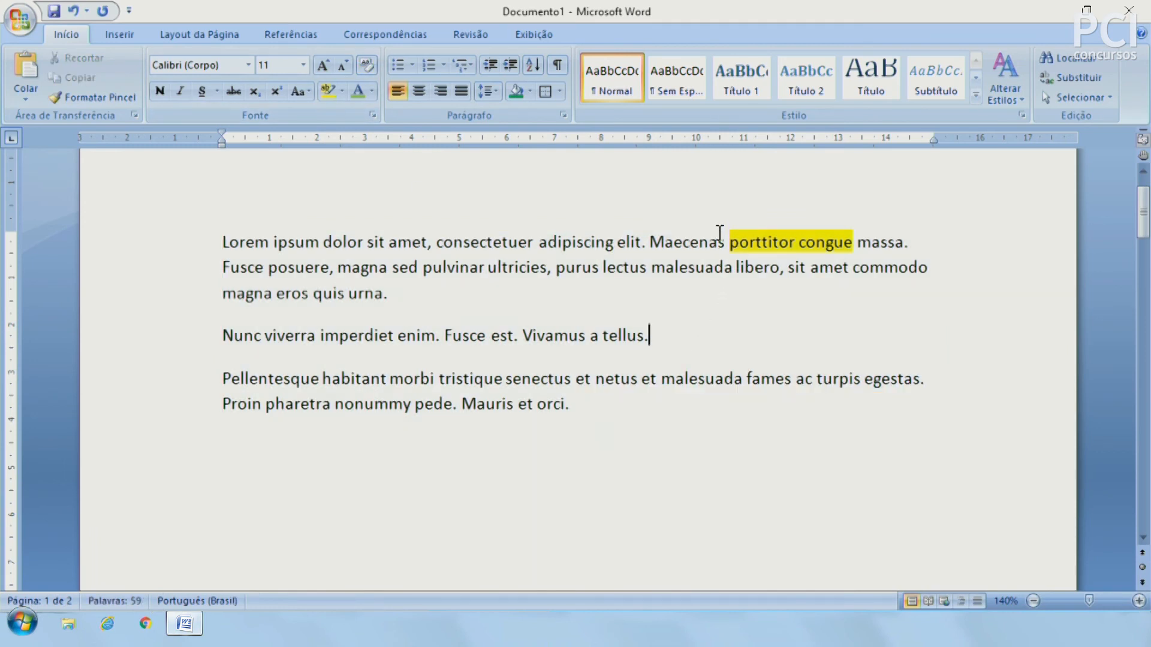
Remove the yellow highlight from "porttitor congue" by setting the highlight to Sem Cores
mouse_move(711, 236)
left_mouse_down()
mouse_move(840, 231)
mouse_move(689, 240)
left_mouse_up()
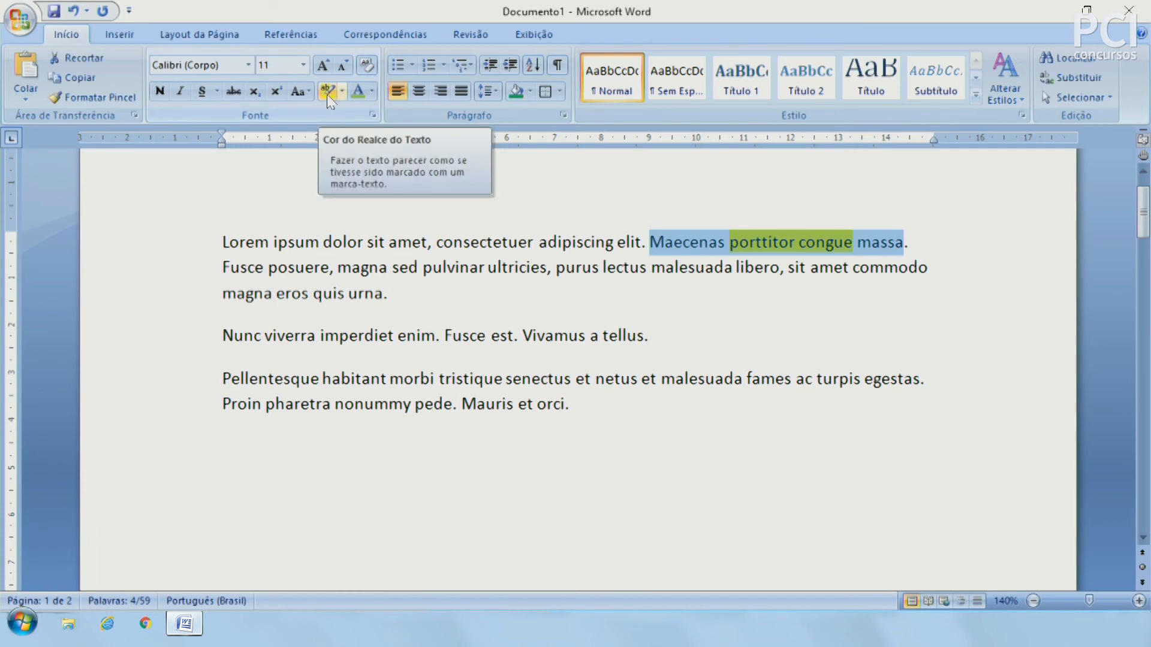
left_click(342, 91)
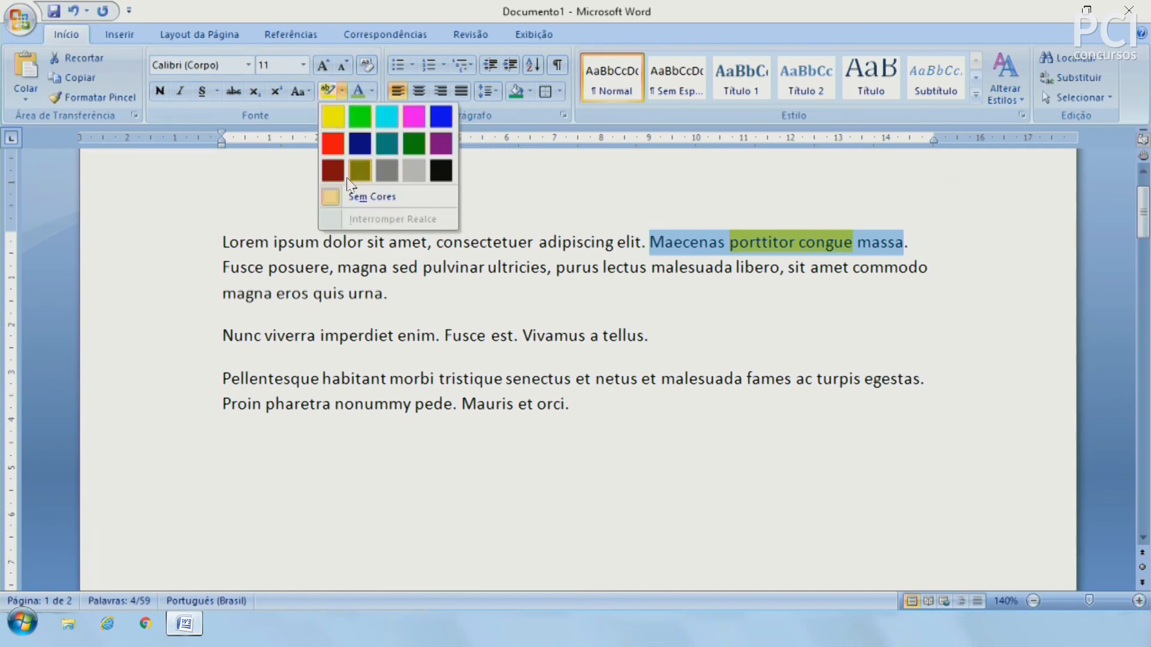
left_click(355, 198)
left_click(562, 241)
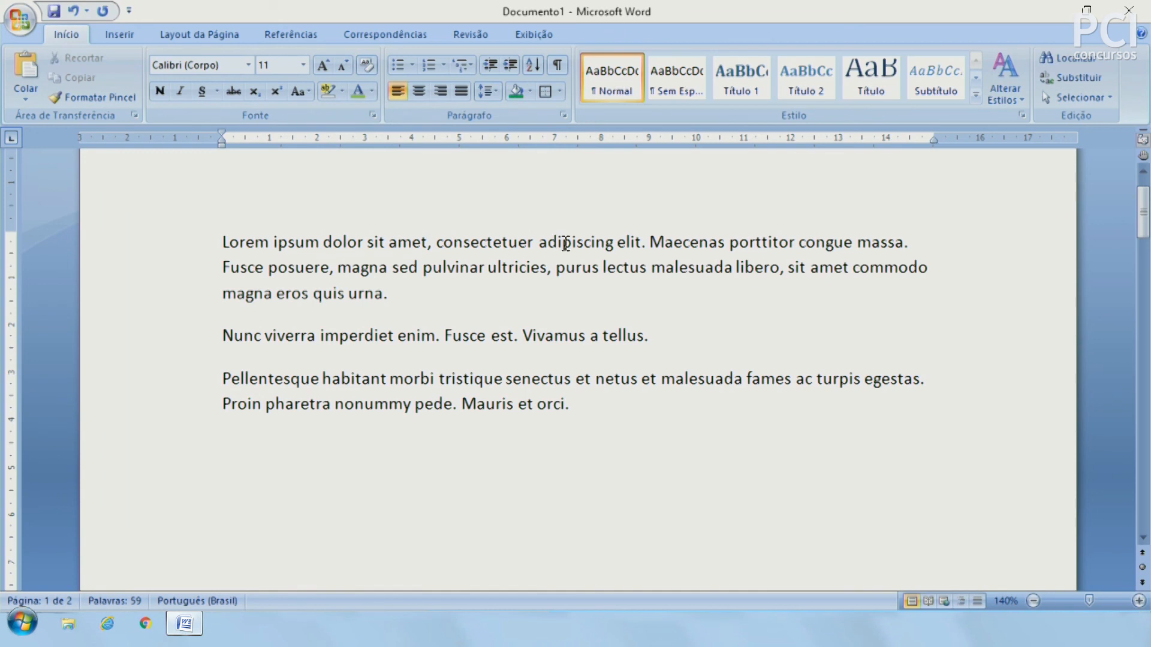
Check which style is applied to the individual paragraphs and to the document text as a whole
left_click(548, 337)
left_click(585, 414)
left_click(471, 346)
left_click(470, 270)
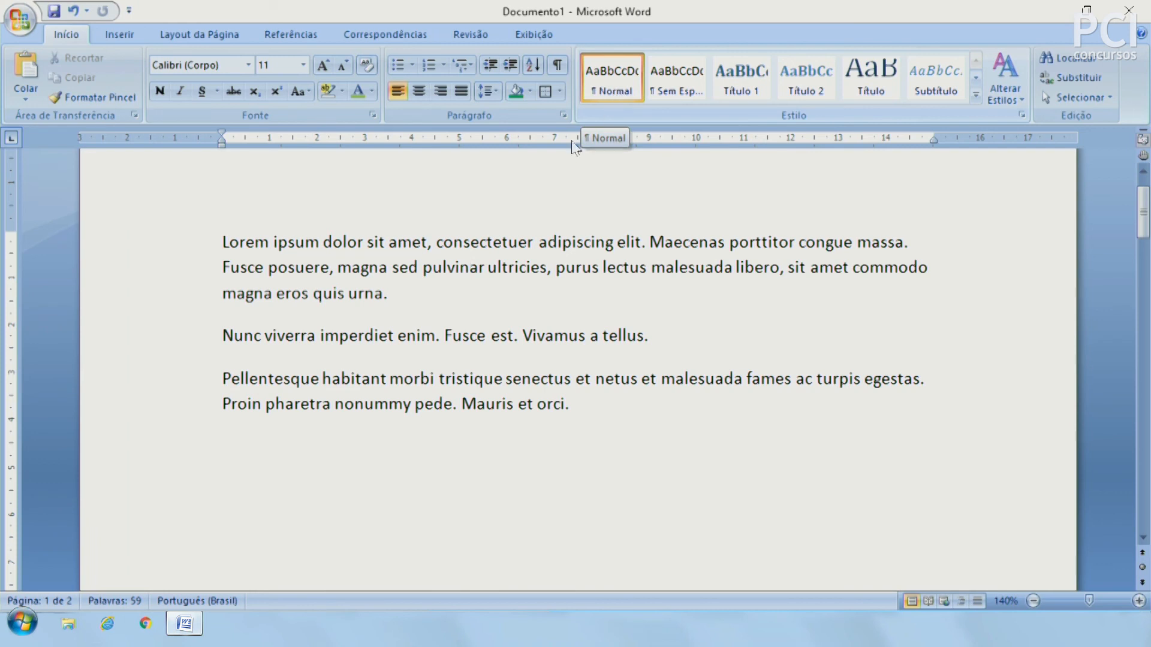
left_click_drag(495, 479, 642, 570)
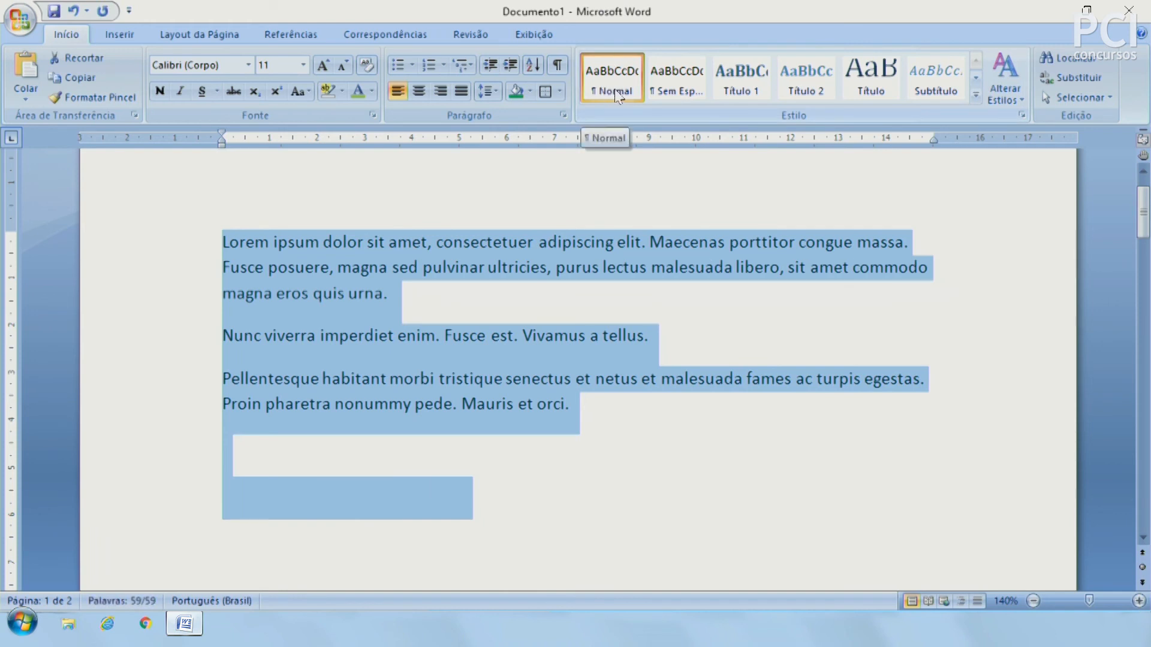
left_click(382, 467)
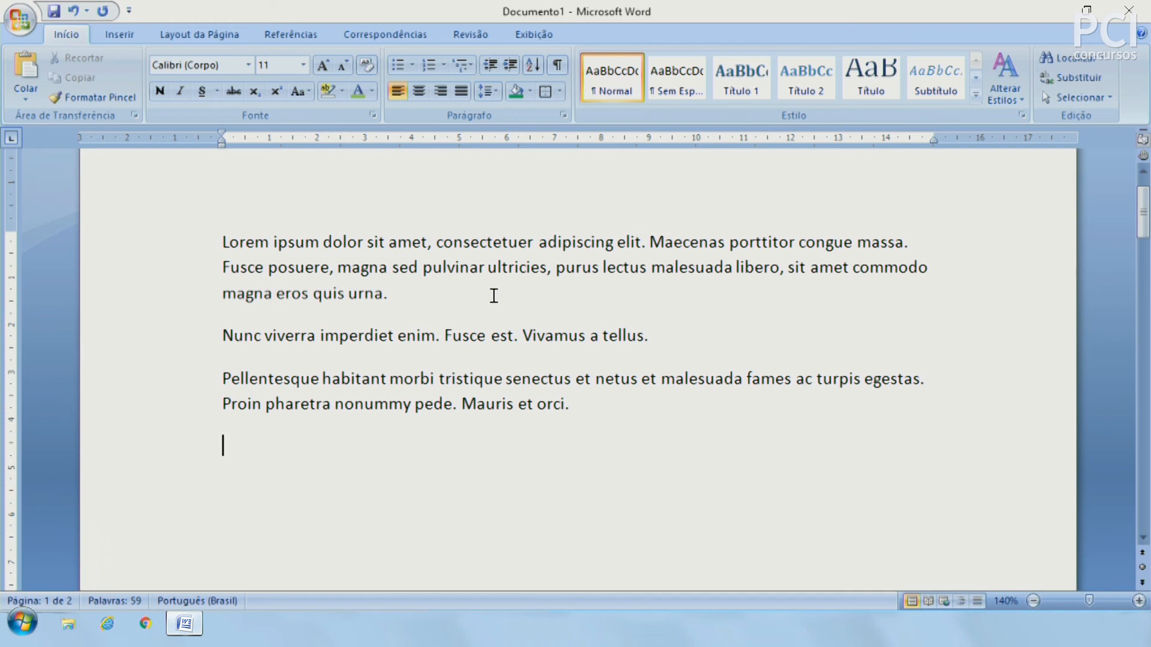
left_click_drag(410, 263, 460, 274)
left_click(470, 305)
left_click_drag(323, 243, 432, 401)
left_click(507, 403)
Open the Normal style for modification and try a font size of 12
right_click(623, 85)
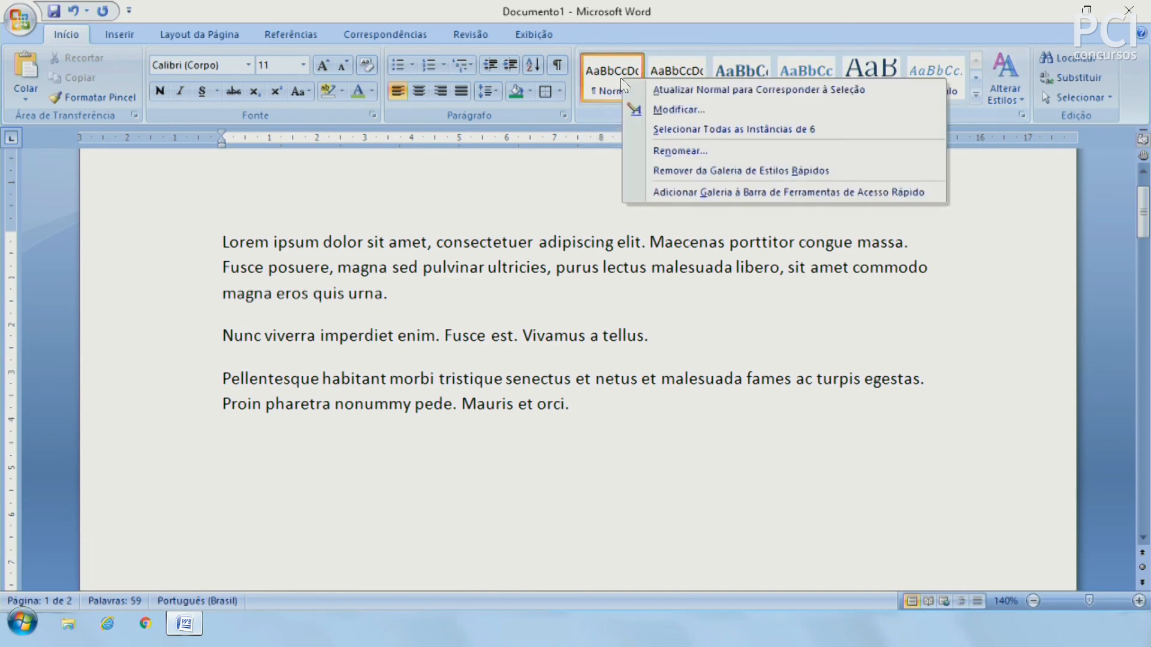
left_click(695, 110)
left_click_drag(490, 75, 762, 79)
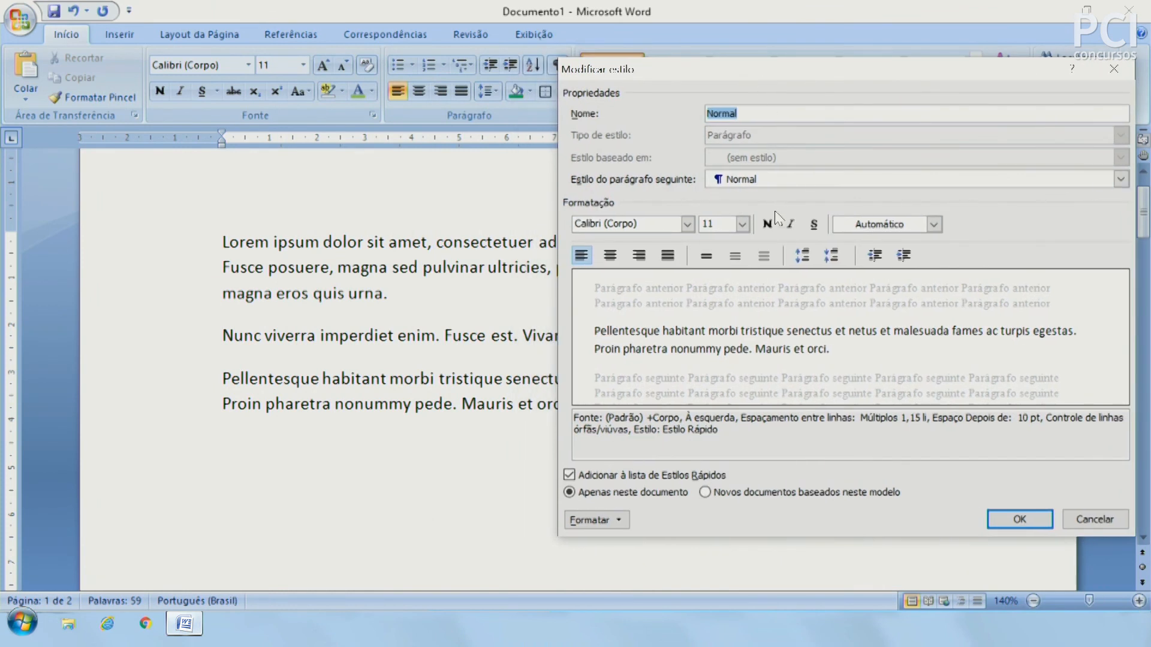
left_click(741, 225)
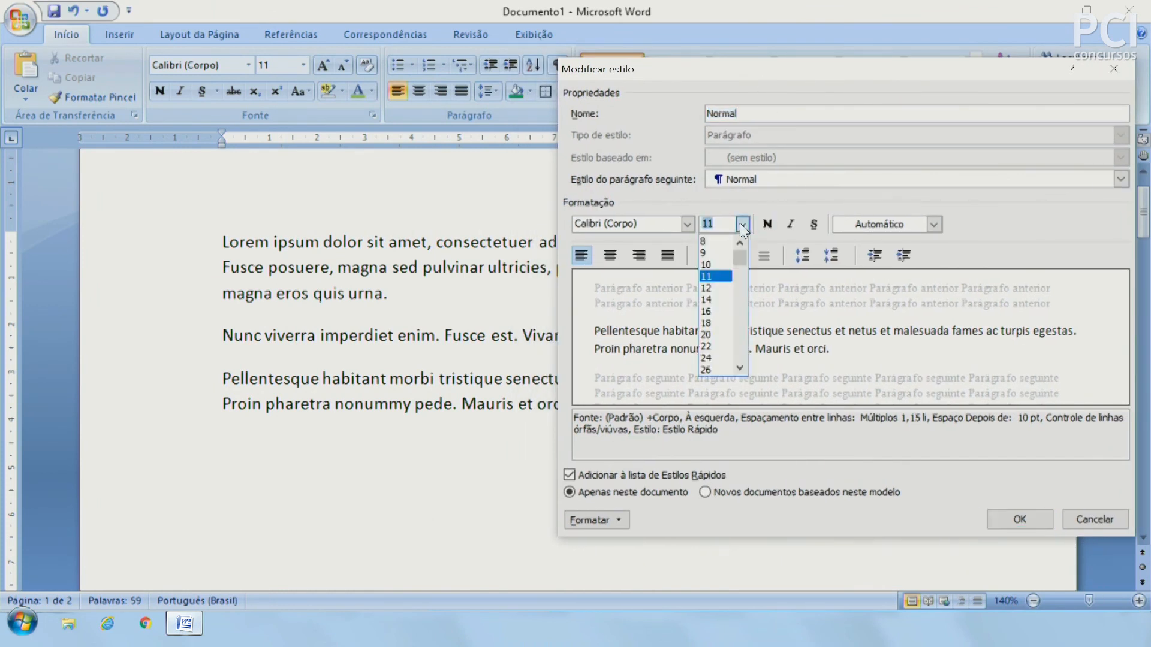
left_click(713, 289)
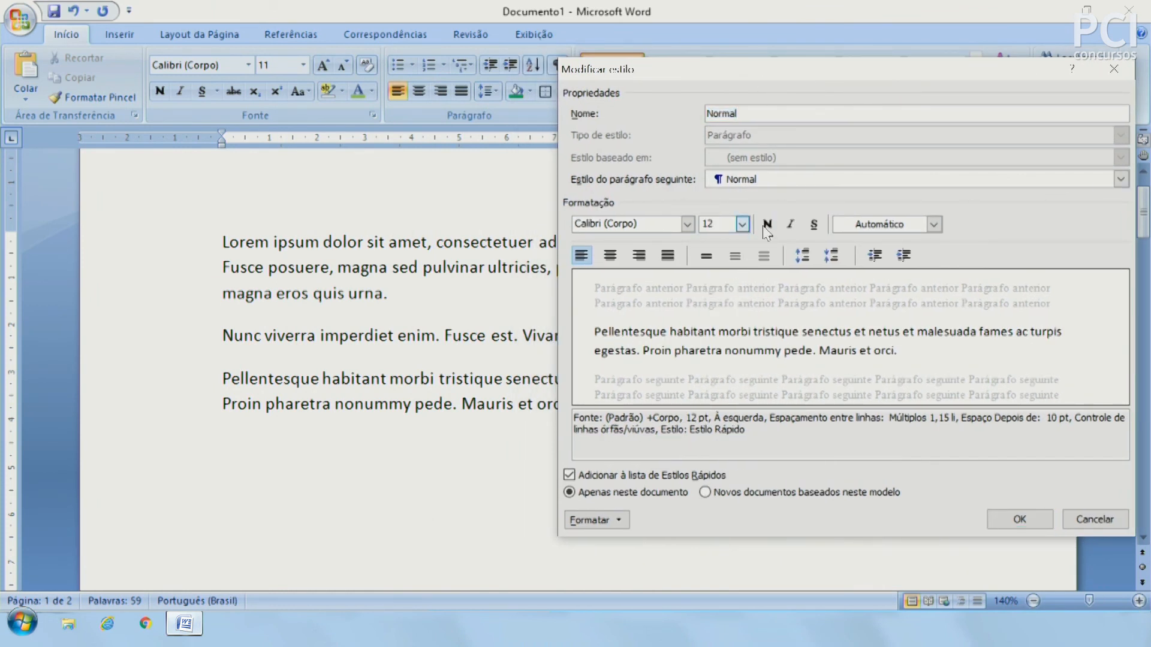
Try italic and bold on the Normal style, turn both off again, and discard the style modifications
left_click(791, 224)
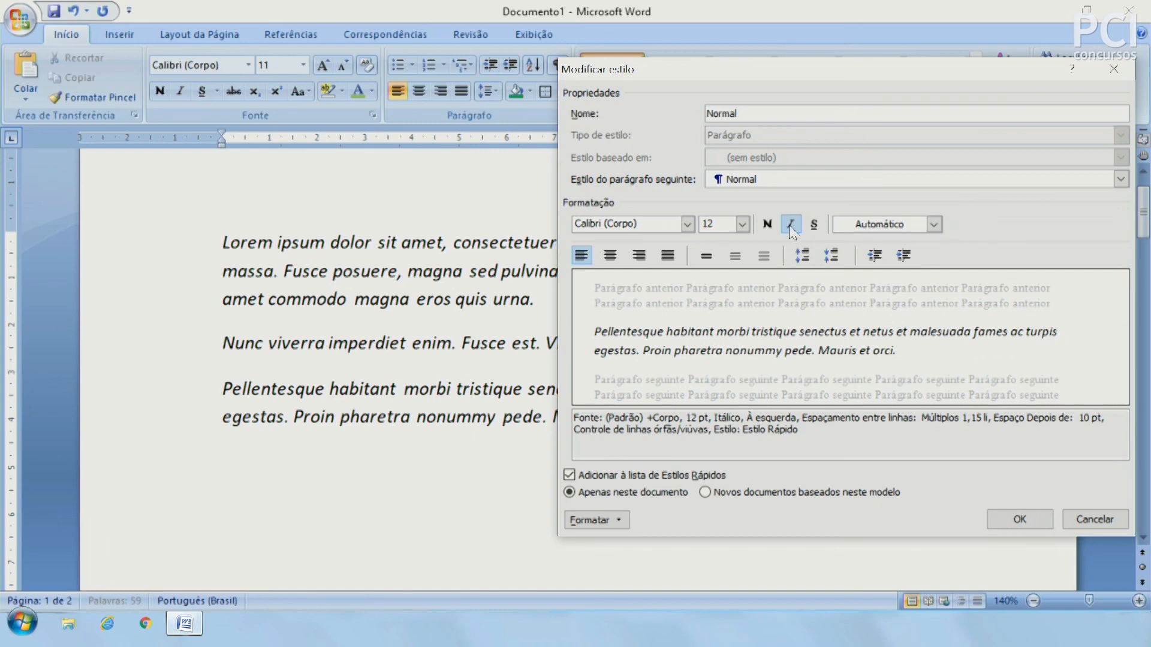
left_click(758, 224)
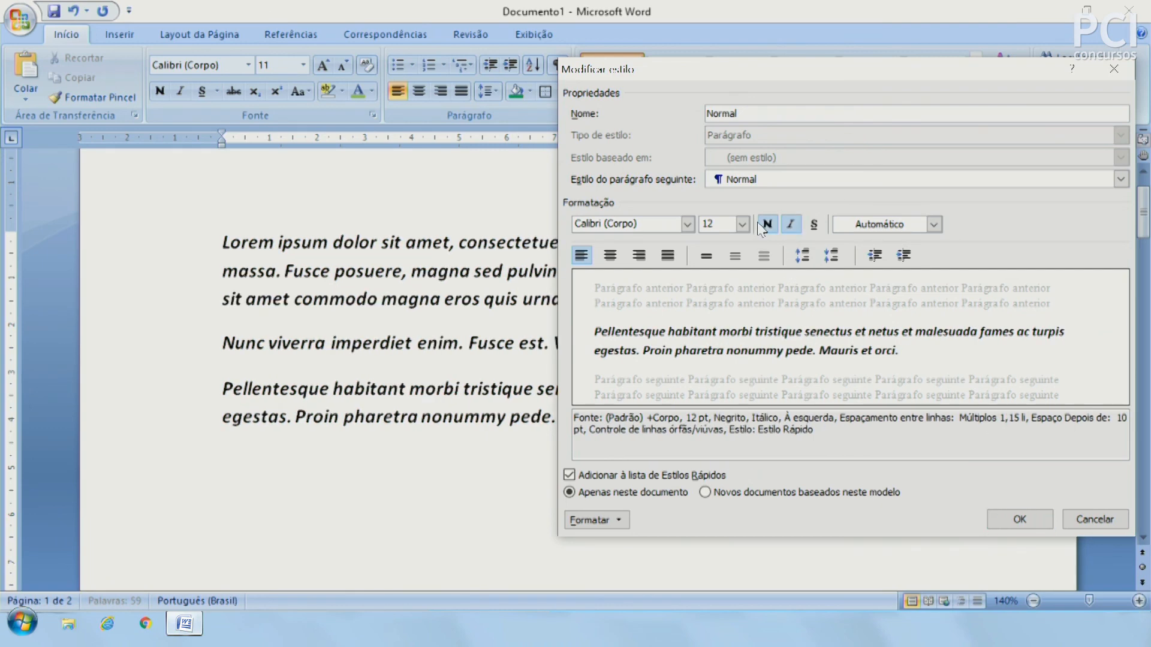
left_click(758, 223)
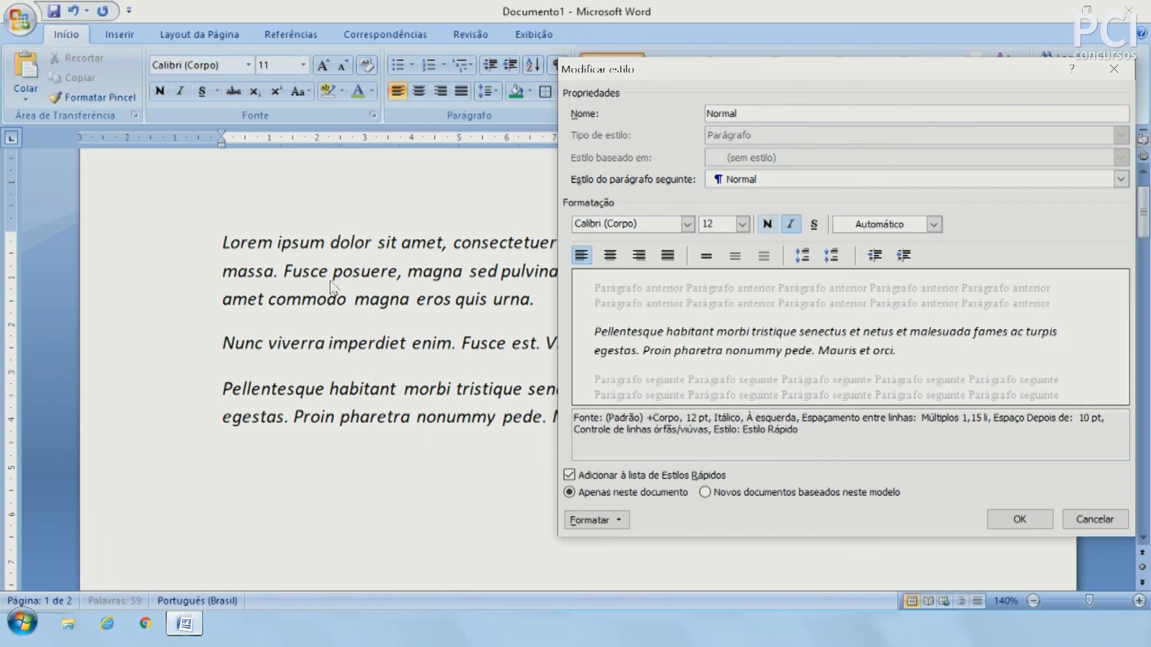
left_click(768, 224)
left_click(767, 225)
left_click(791, 225)
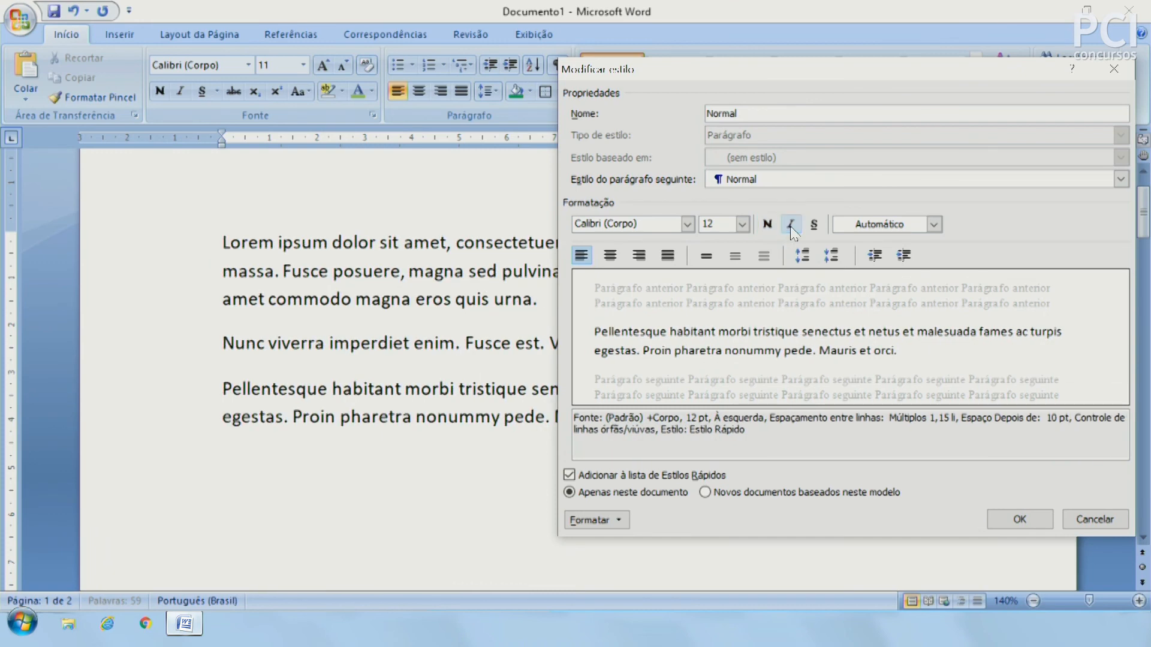
left_click(1084, 517)
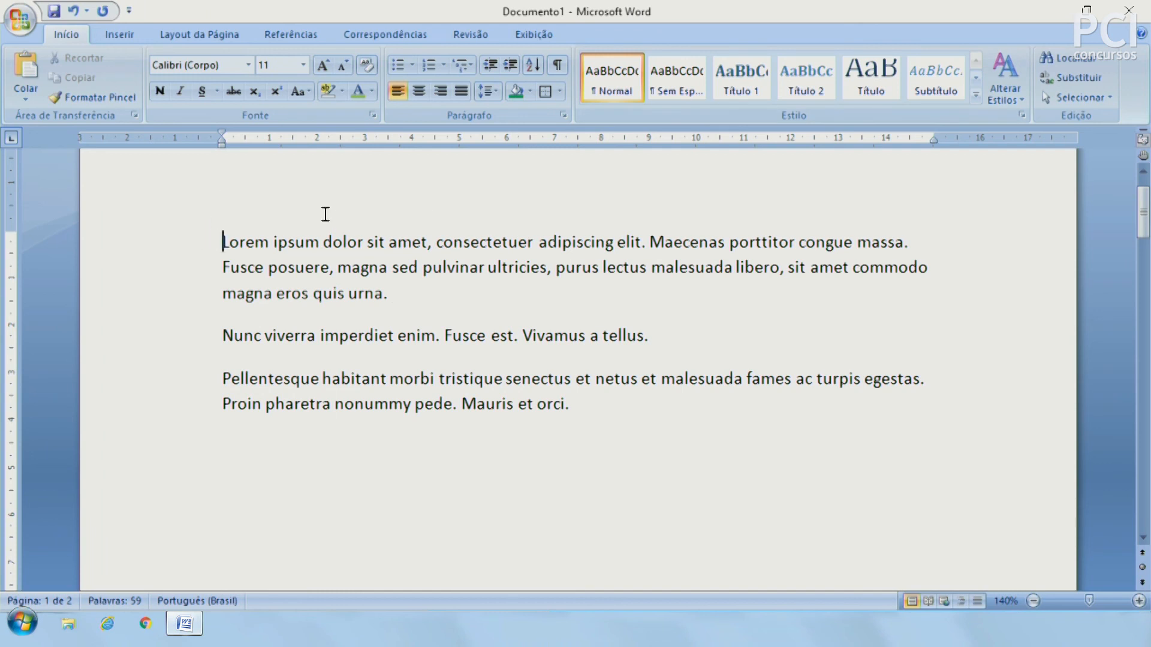
Insert the heading line "Word 2007" above the first paragraph
key("Return")
key("Up")
type("Windows 2007")
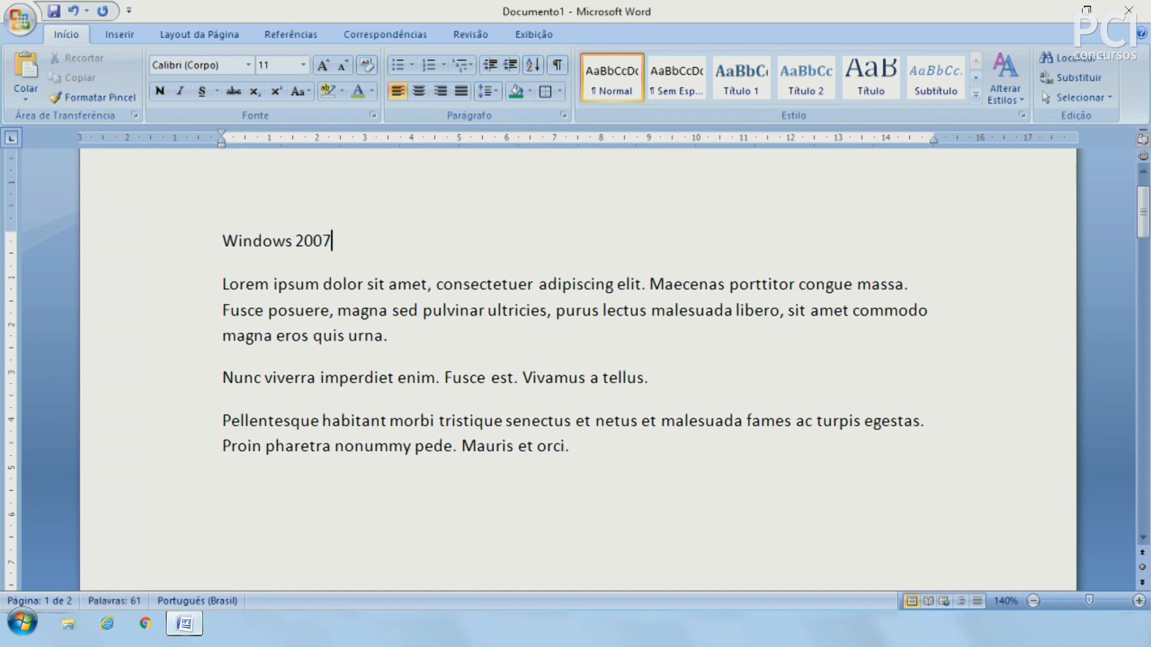
key("Home")
key("ctrl+Delete")
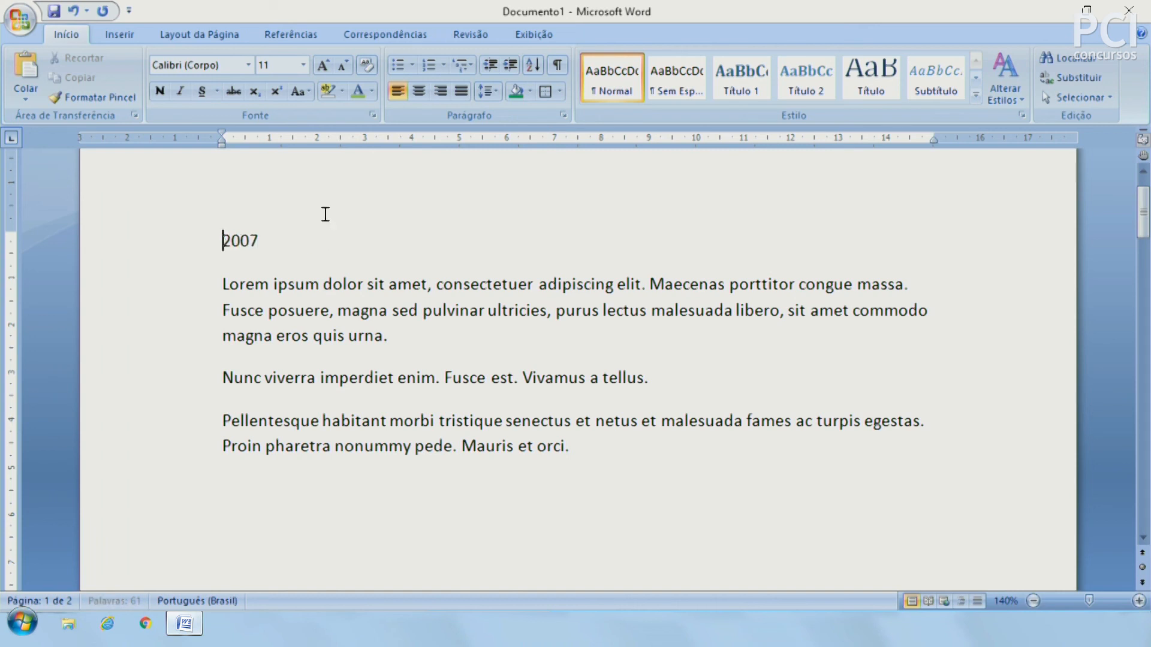
type("WOrd")
key("BackSpace")
key("BackSpace")
key("BackSpace")
type("ord")
key("End")
Add the heading line "Excel 2007" below the last paragraph, leaving one empty paragraph before it
left_click(590, 444)
key("Return")
key("Return")
type("E")
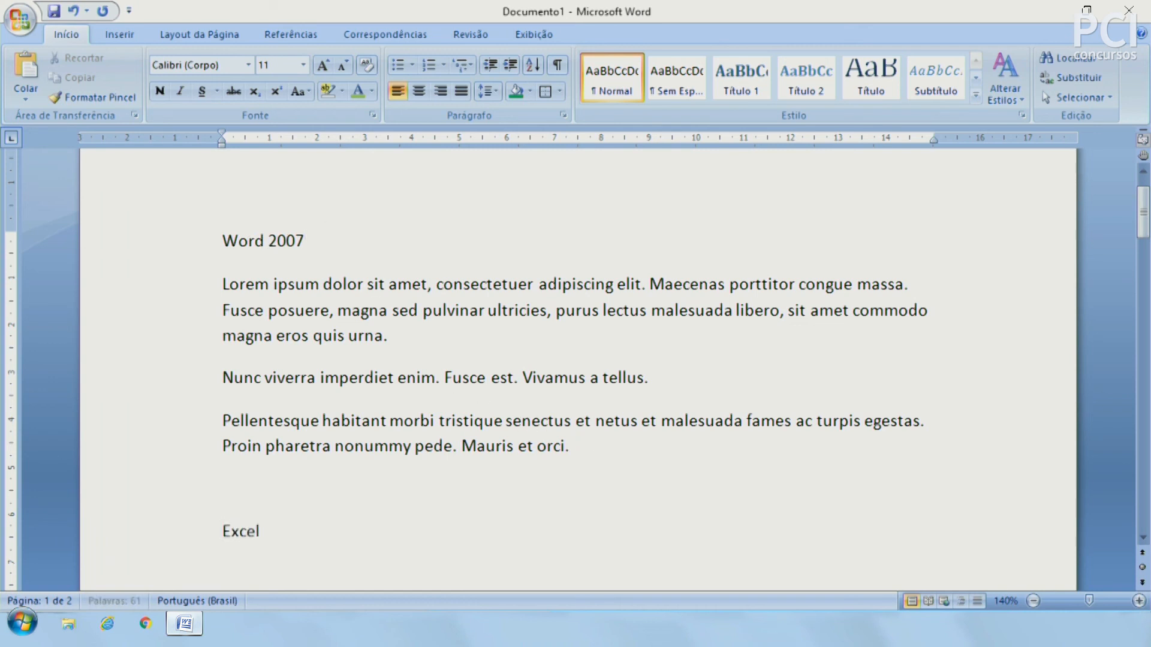
type("xcel 2007")
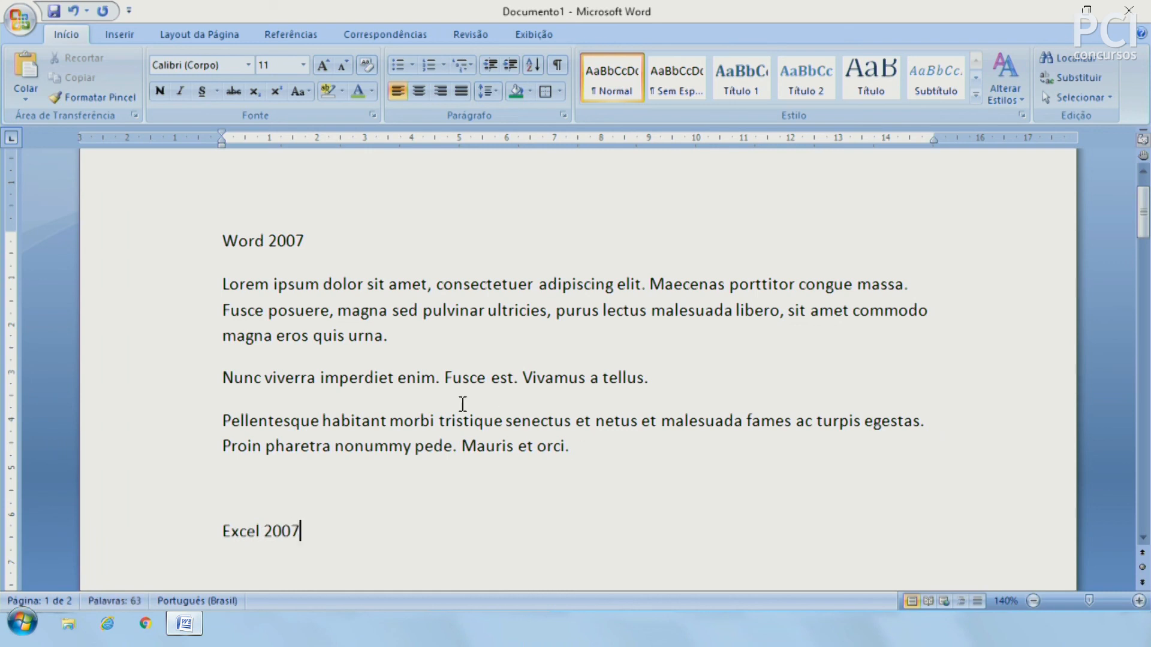
Copy the three body paragraphs under "Word 2007" and paste them below the "Excel 2007" line
left_click_drag(152, 287, 178, 444)
key("ctrl+c")
left_click(371, 558)
key("Return")
key("ctrl+v")
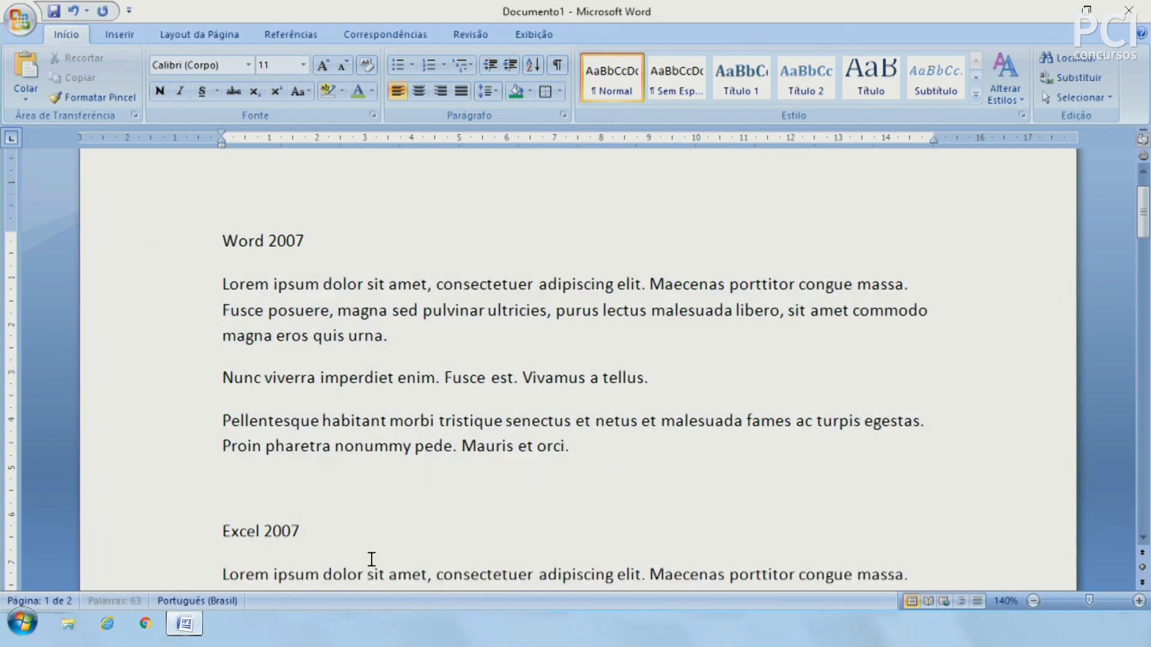
scroll(438, 441, "down", 3)
scroll(438, 440, "up", 5)
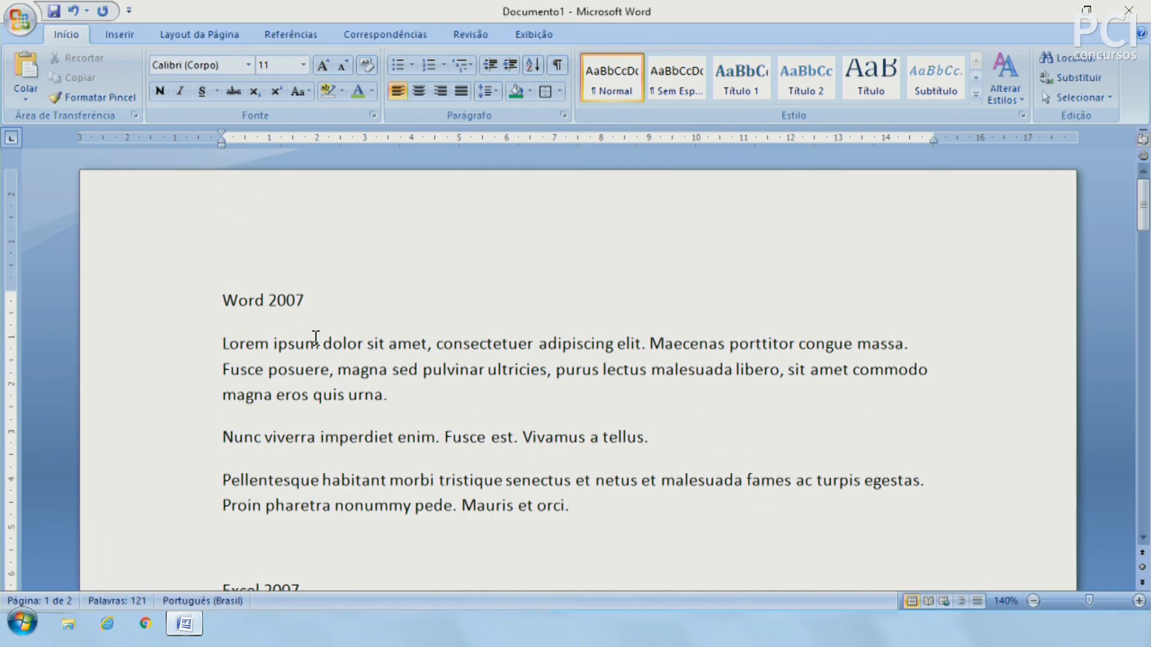
Apply the Título 1 style to the "Word 2007" and "Excel 2007" lines
scroll(316, 337, "down", 3)
left_click_drag(248, 229, 317, 318)
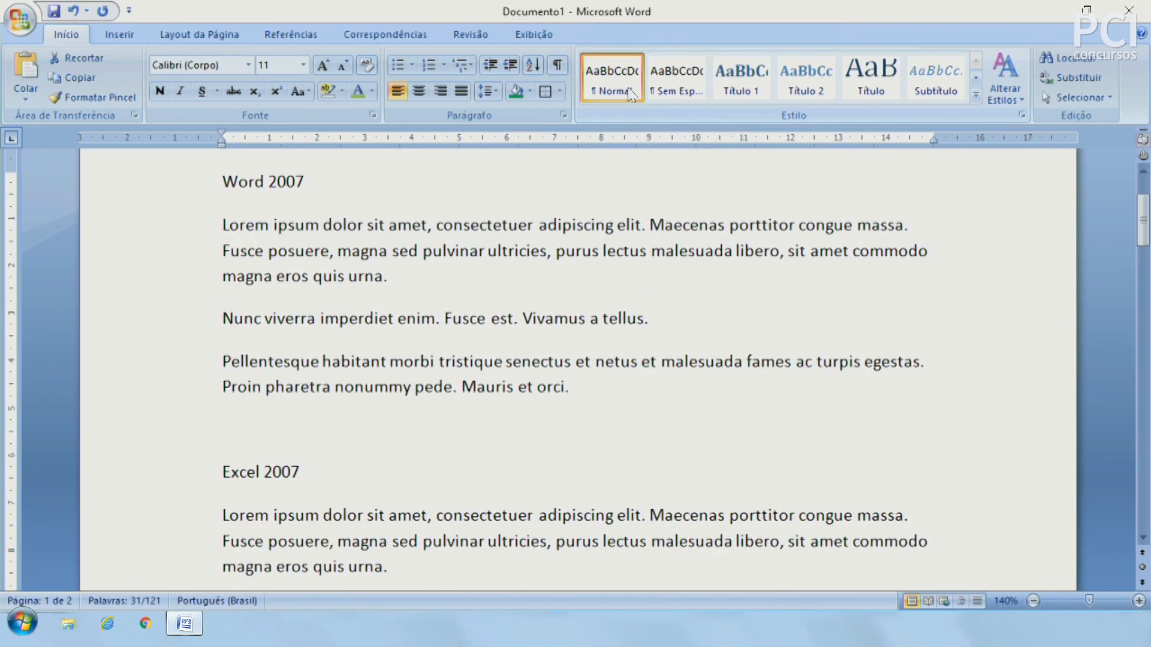
left_click(170, 192)
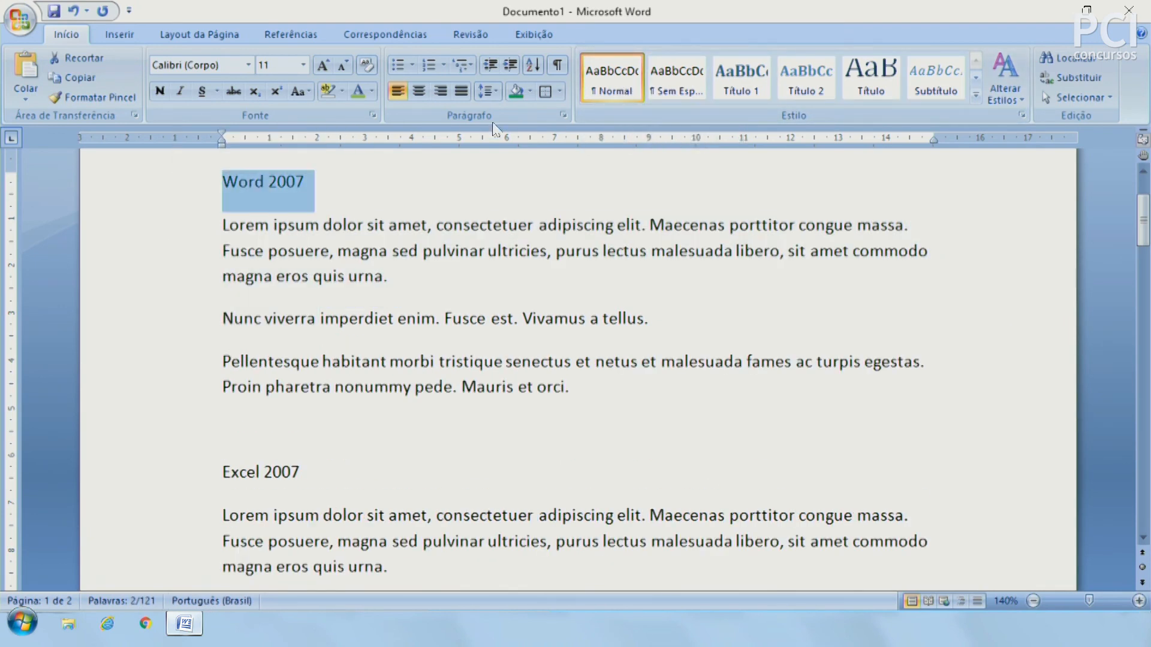
left_click(742, 78)
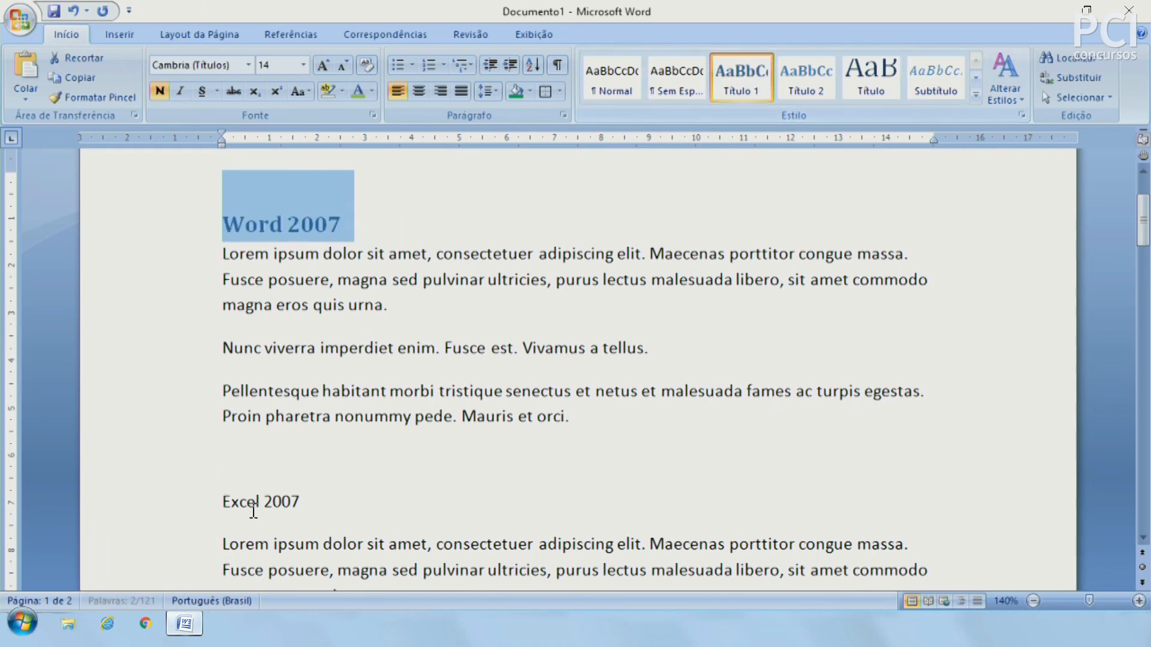
left_click(180, 524)
left_click(758, 74)
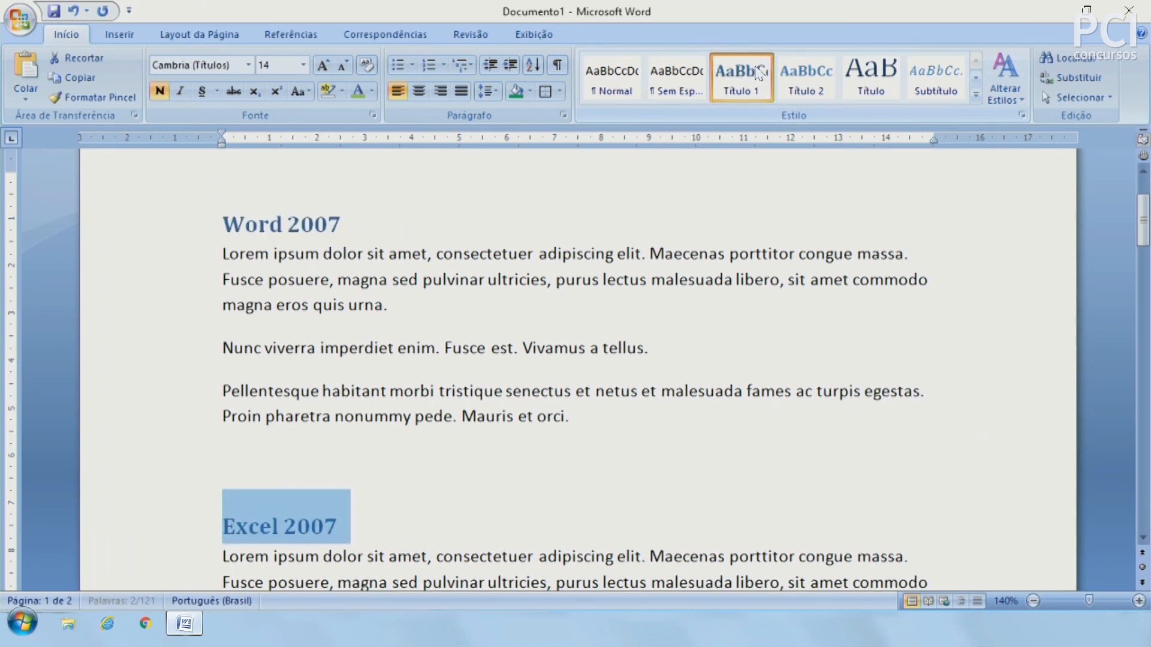
left_click(575, 501)
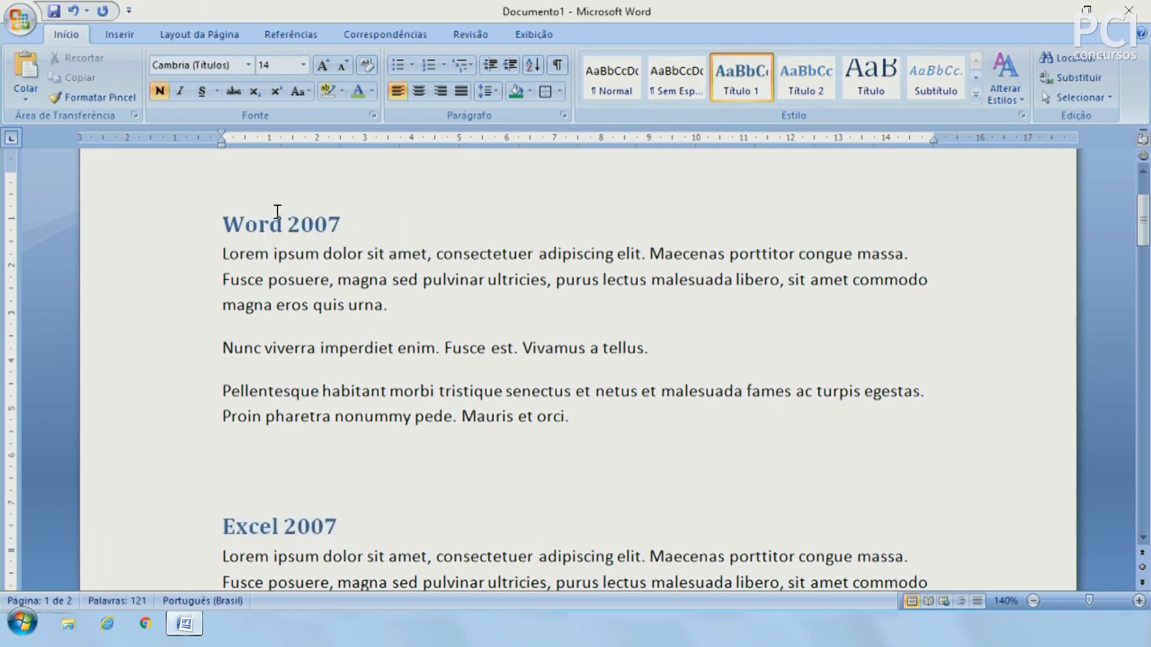
Compare the style and font applied to the two headings with those of the body paragraphs
left_click_drag(226, 216, 354, 223)
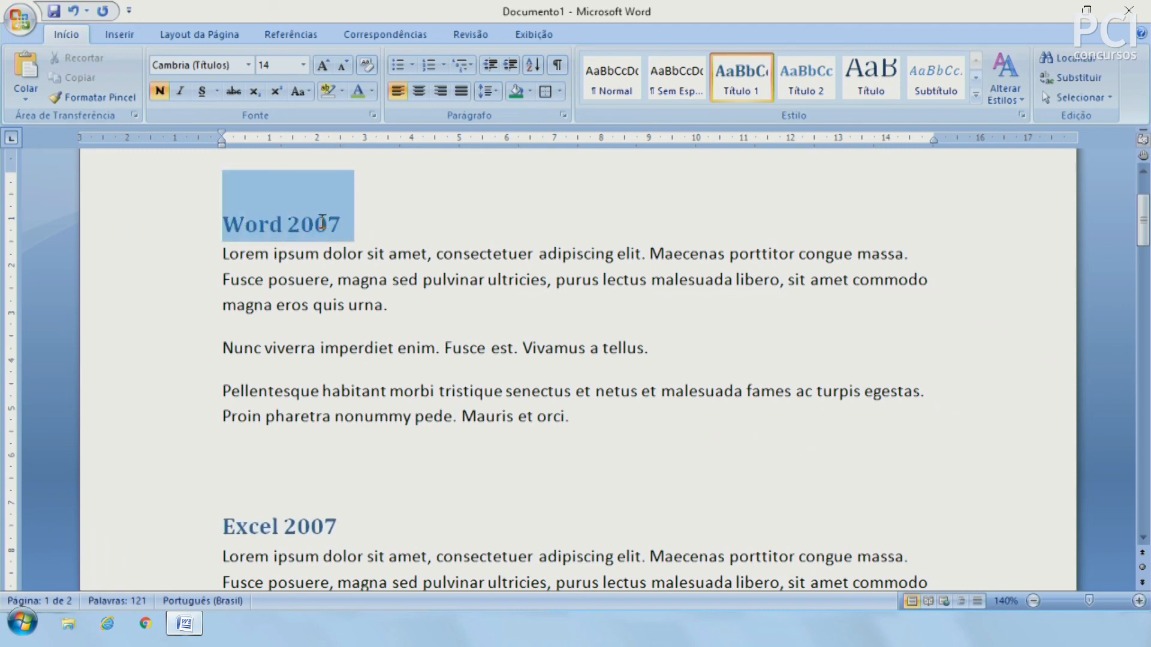
double_click(280, 527)
left_click(393, 531)
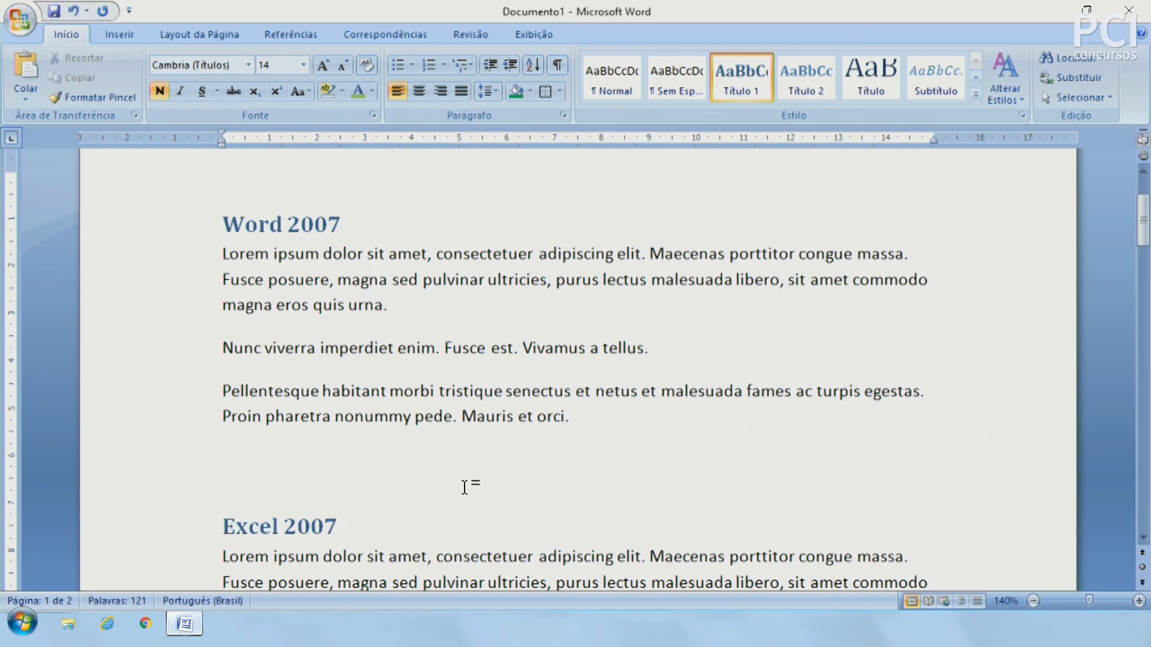
left_click_drag(269, 347, 442, 452)
left_click(441, 452)
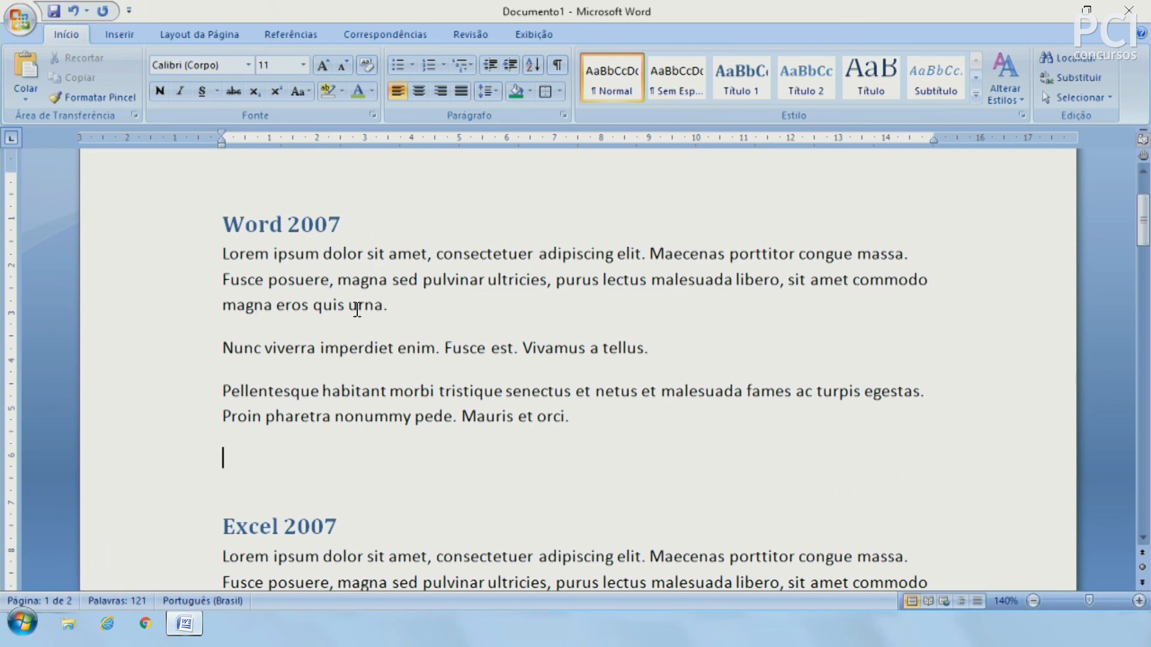
triple_click(260, 226)
left_click(284, 526)
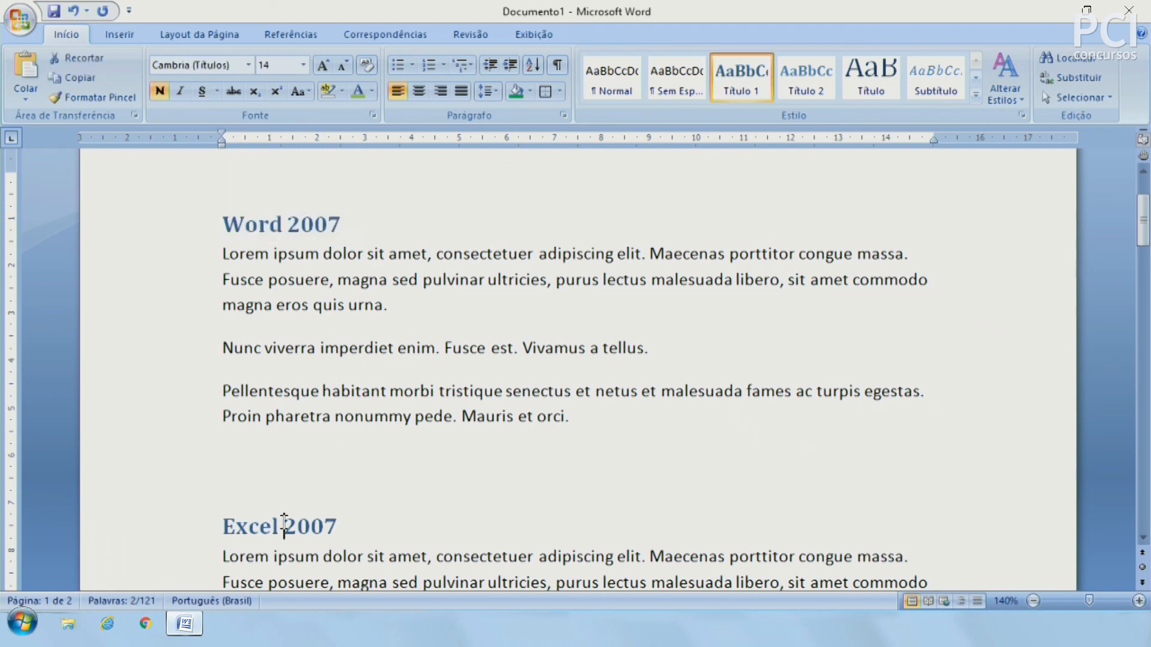
left_click_drag(249, 253, 411, 390)
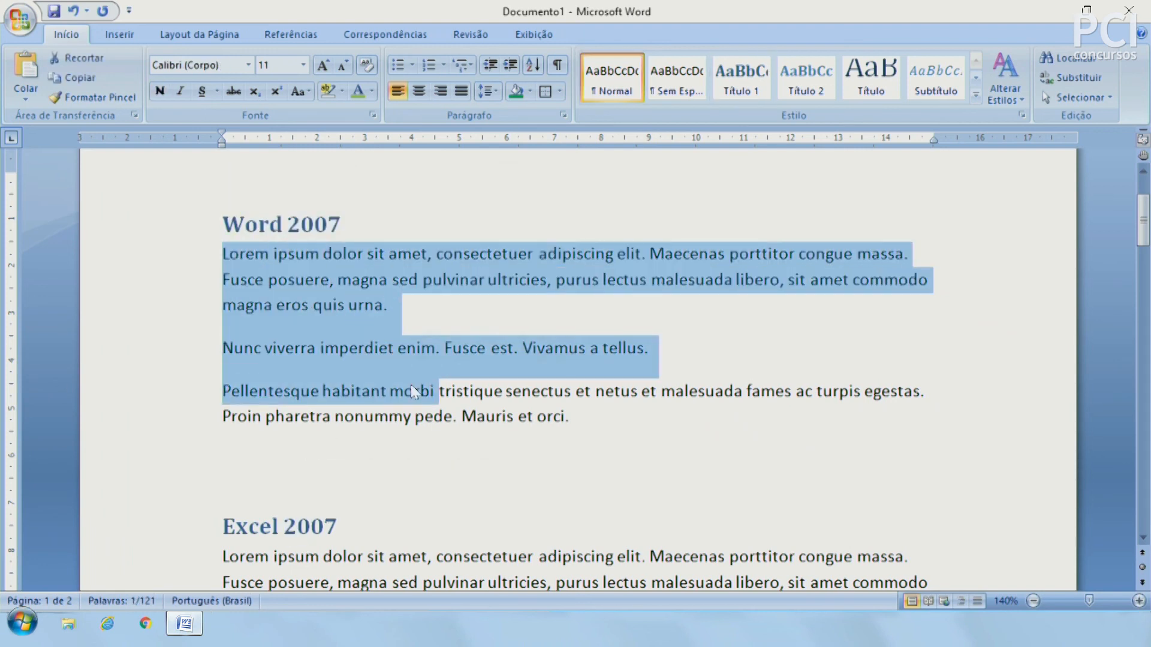
left_click(451, 461)
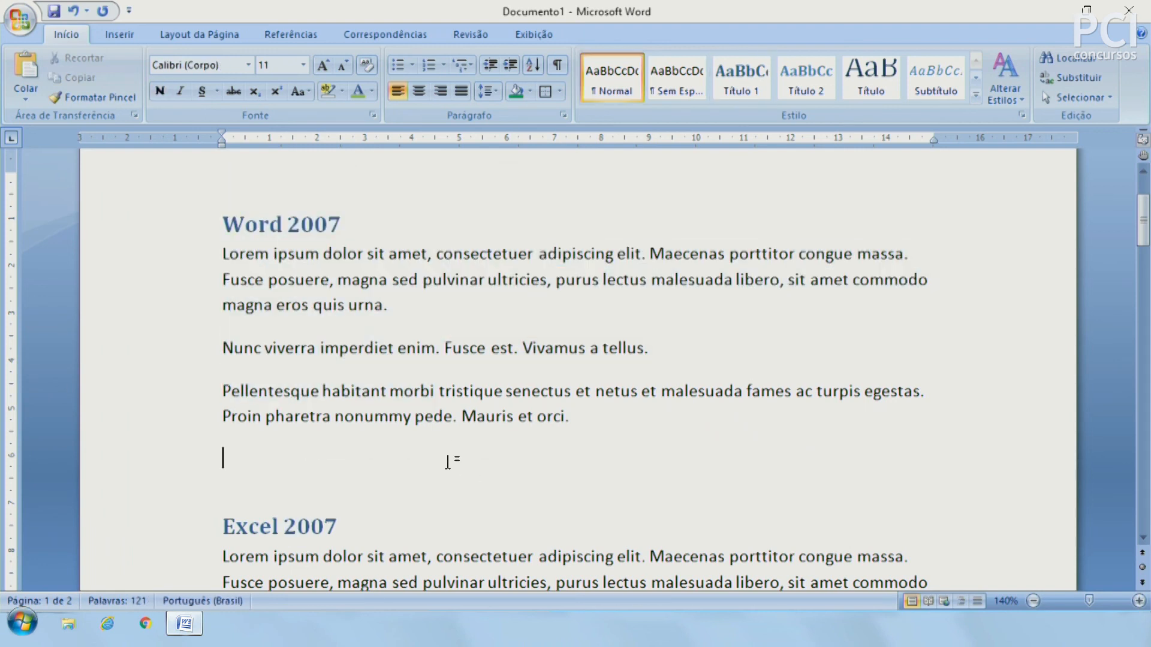
Set the font color of the "Word 2007" and "Excel 2007" headings to Automático
left_click(182, 234)
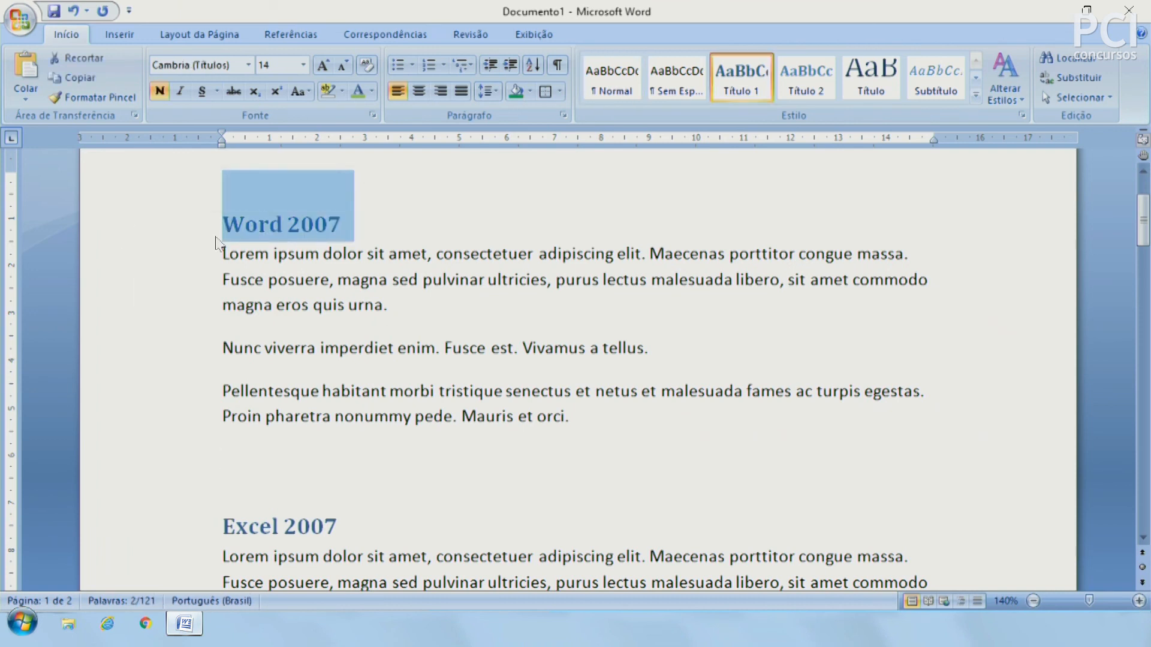
left_click(371, 92)
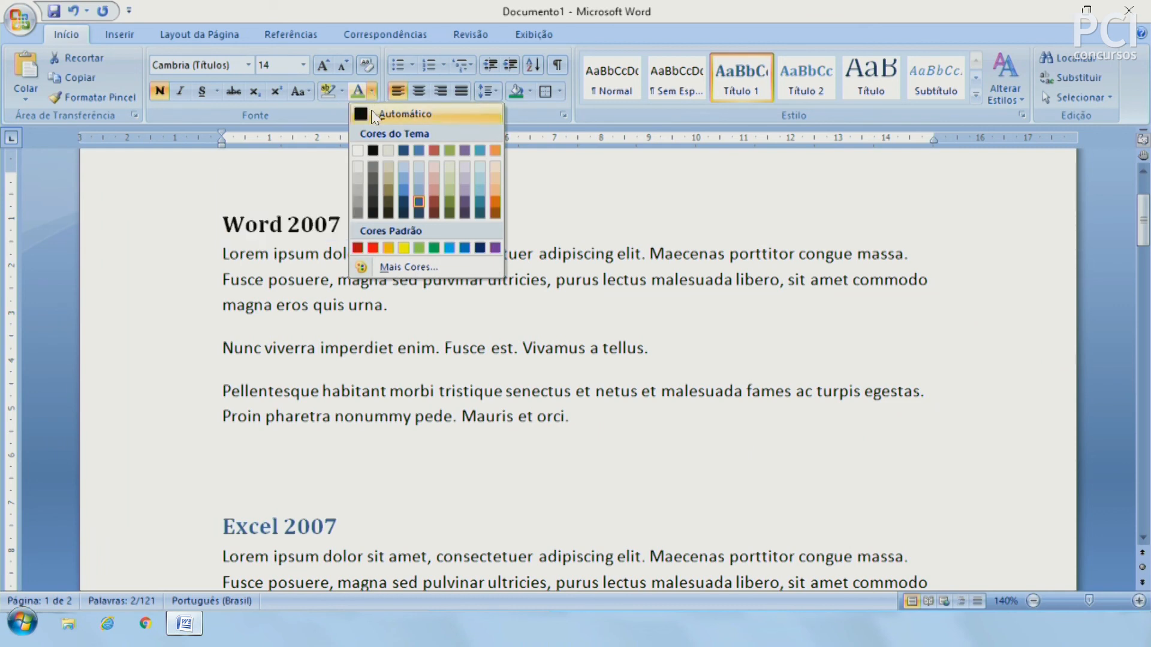
left_click(371, 113)
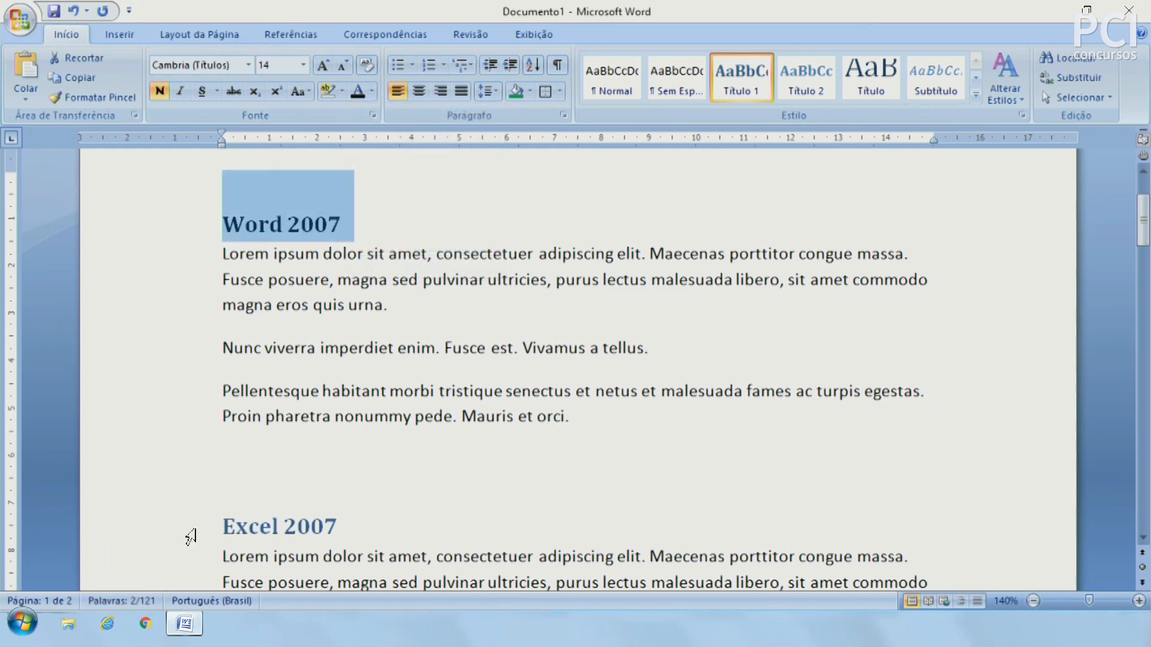
left_click(185, 531)
left_click(359, 85)
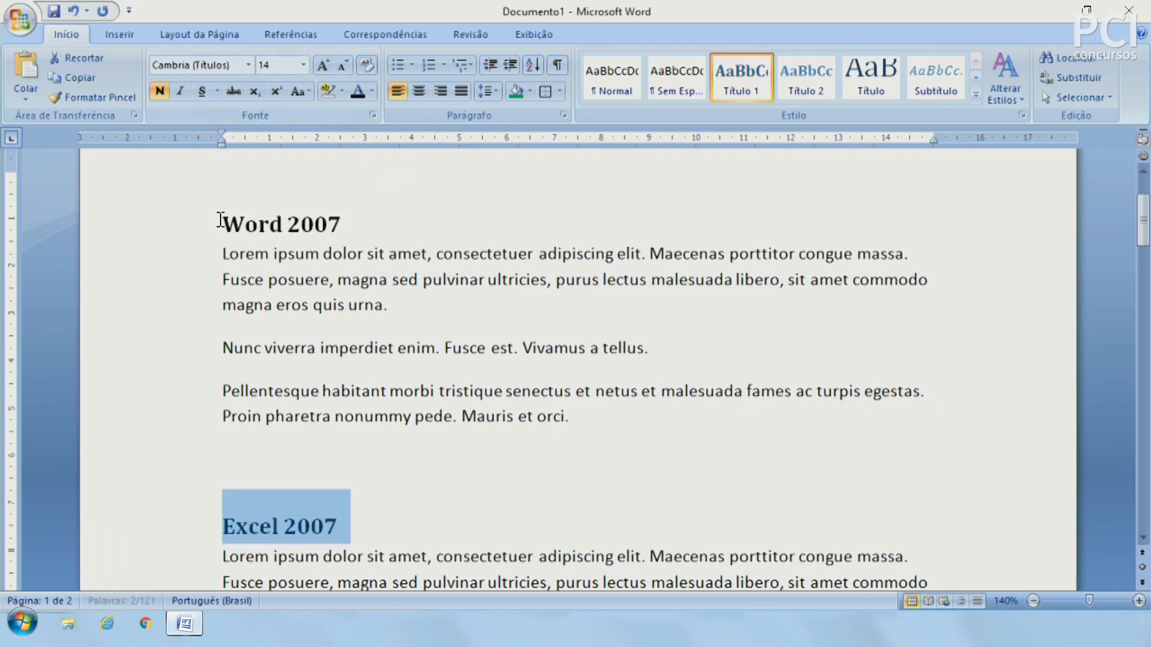
Apply a double underline to the "Word 2007" and "Excel 2007" headings
left_click(193, 233)
left_click(202, 92)
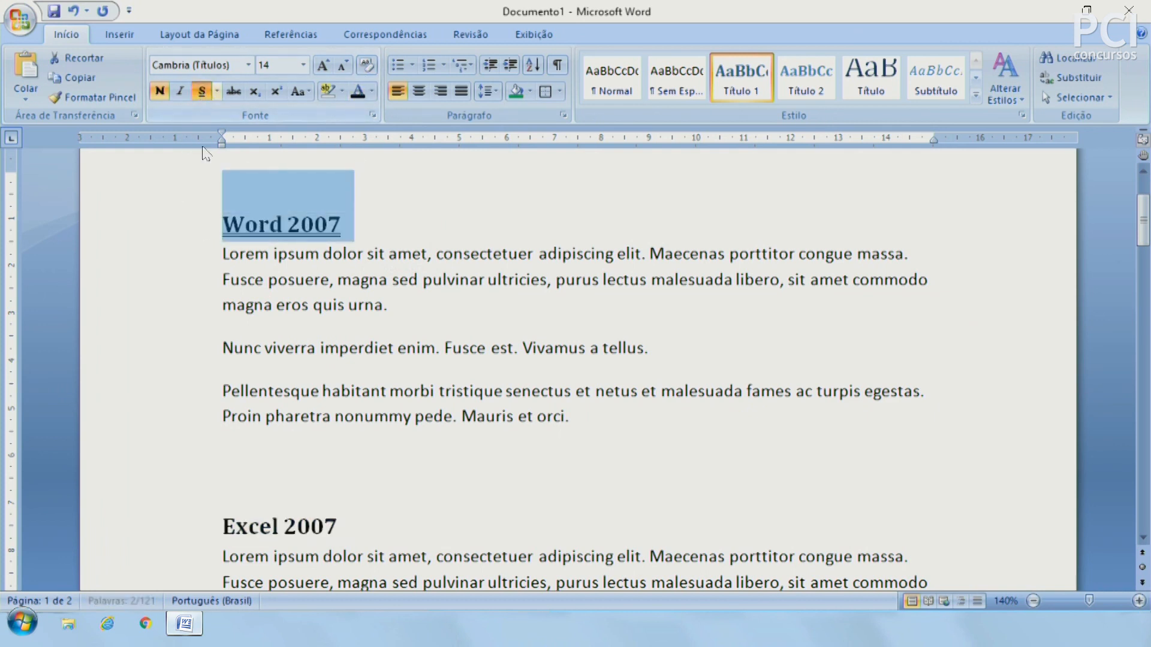
left_click(198, 539)
left_click(202, 91)
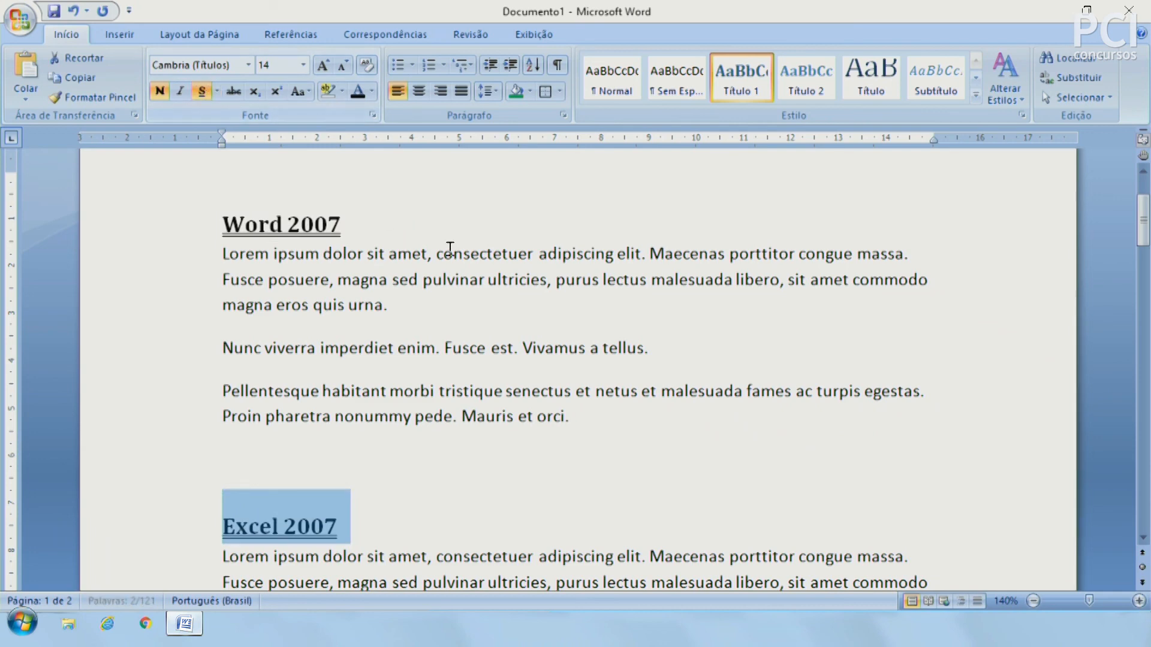
left_click(450, 252)
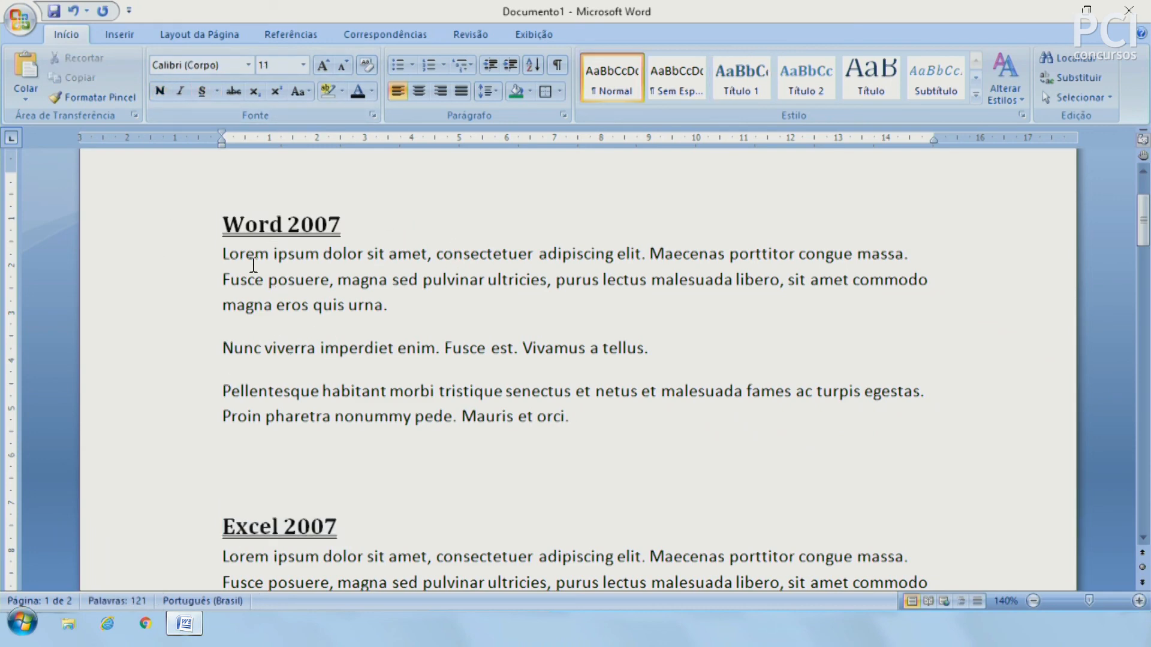
left_click_drag(223, 235, 386, 457)
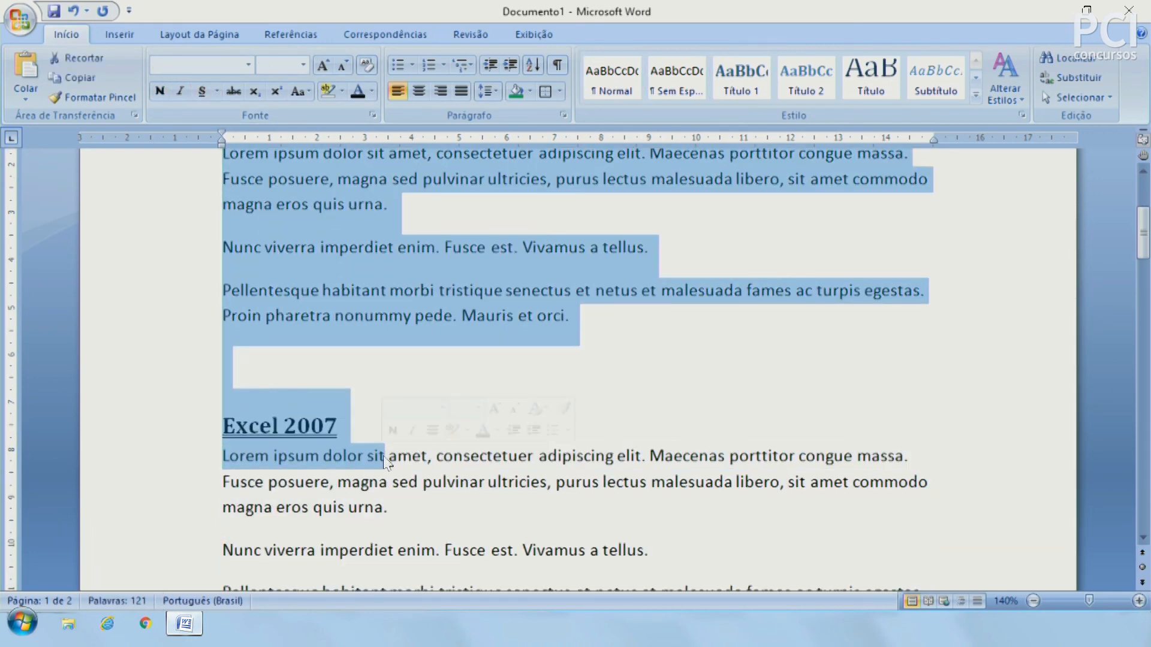
left_click(484, 367)
scroll(484, 367, "up", 3)
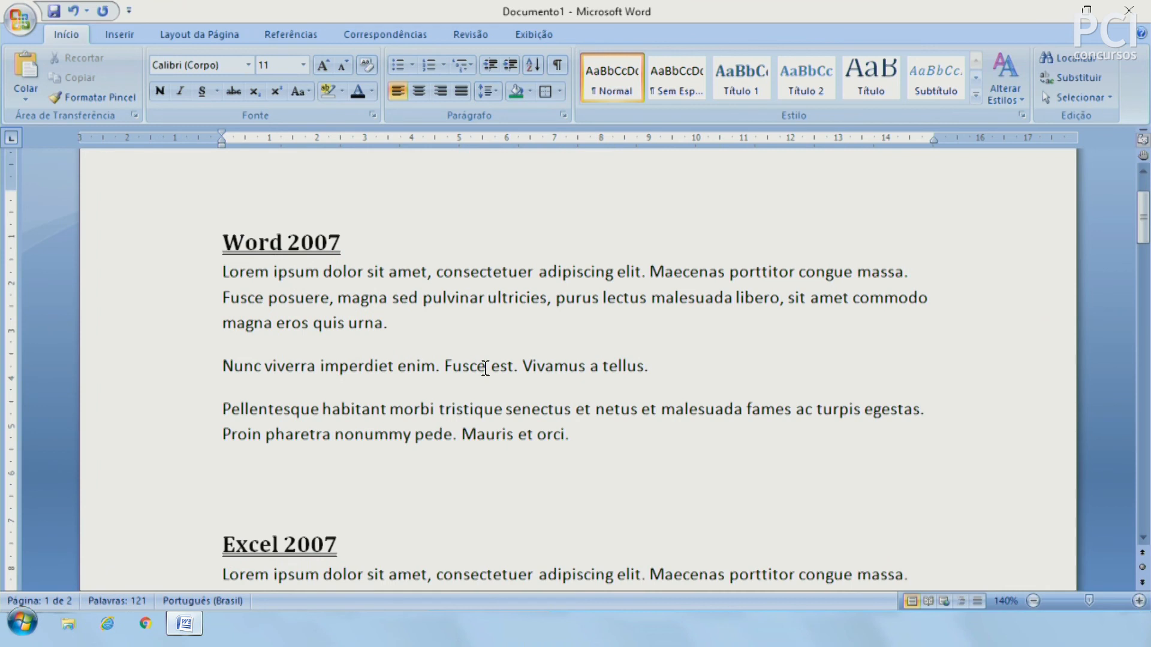
Undo the double underline and the Automático font color on the "Word 2007" and "Excel 2007" headings
left_click_drag(244, 243, 293, 239)
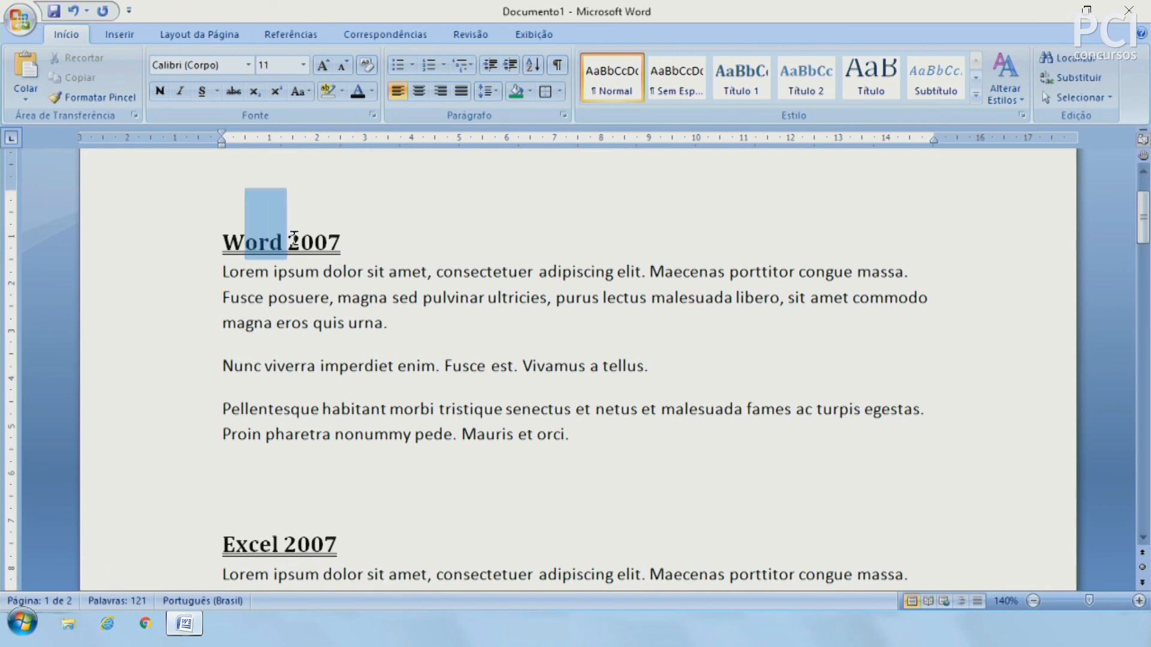
left_click(346, 252)
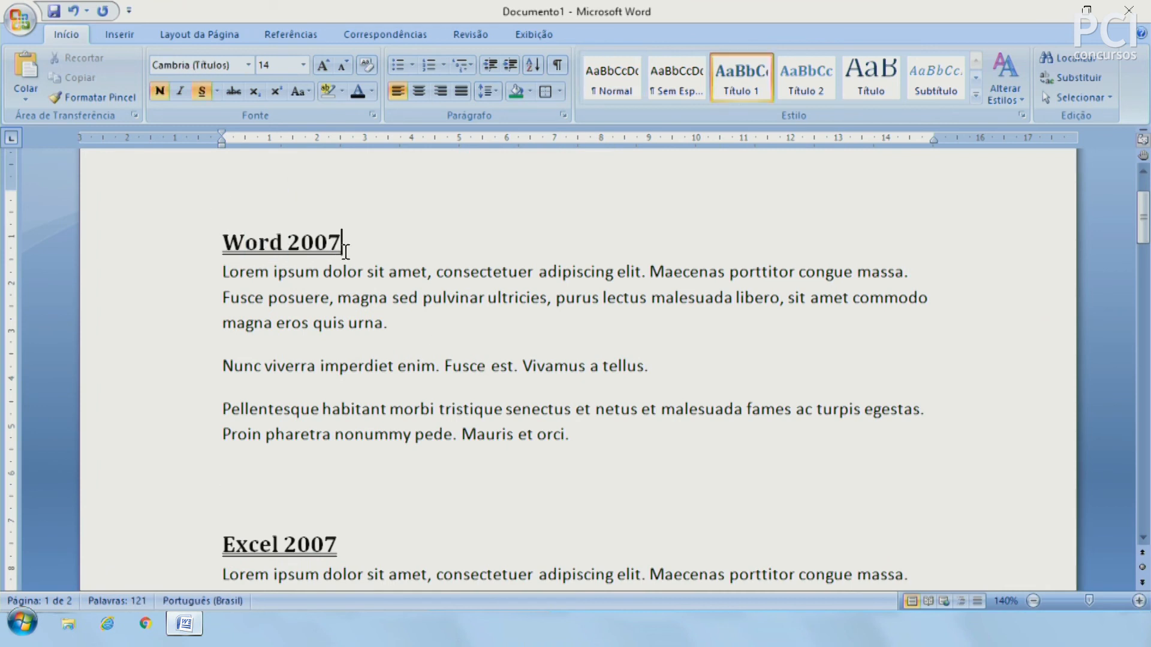
key("ctrl+z")
key("ctrl+z")
key("ctrl+z")
key("ctrl+z")
left_click(391, 381)
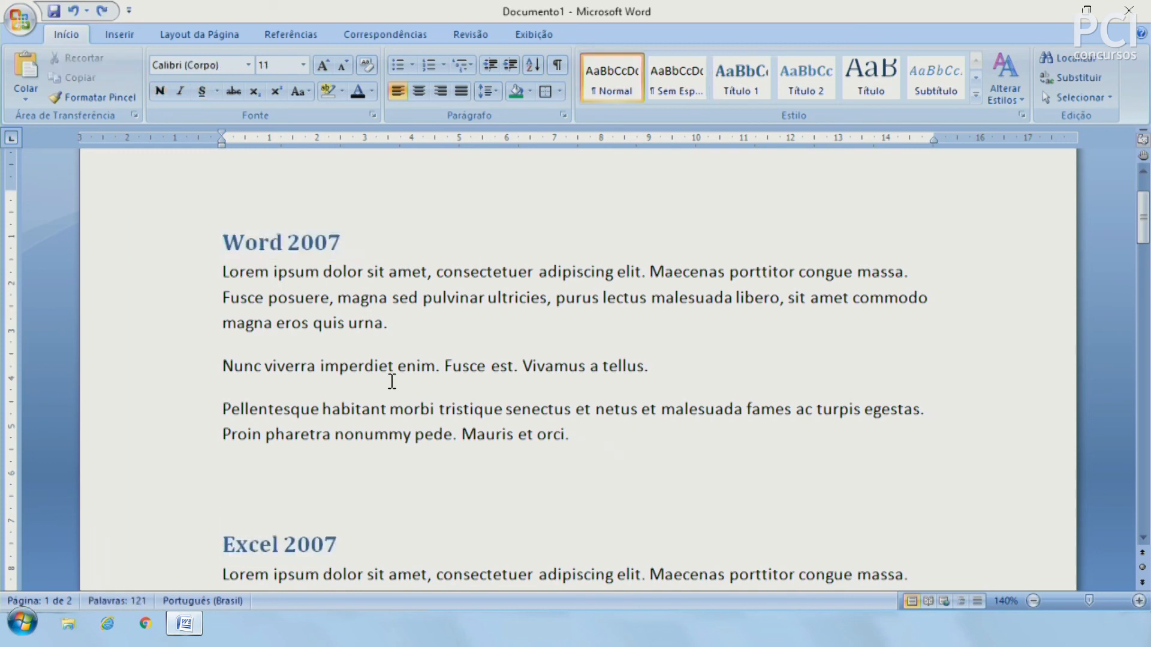
Modify the Título 1 style to use the Automático font color, size 12 and underline
left_click(291, 240)
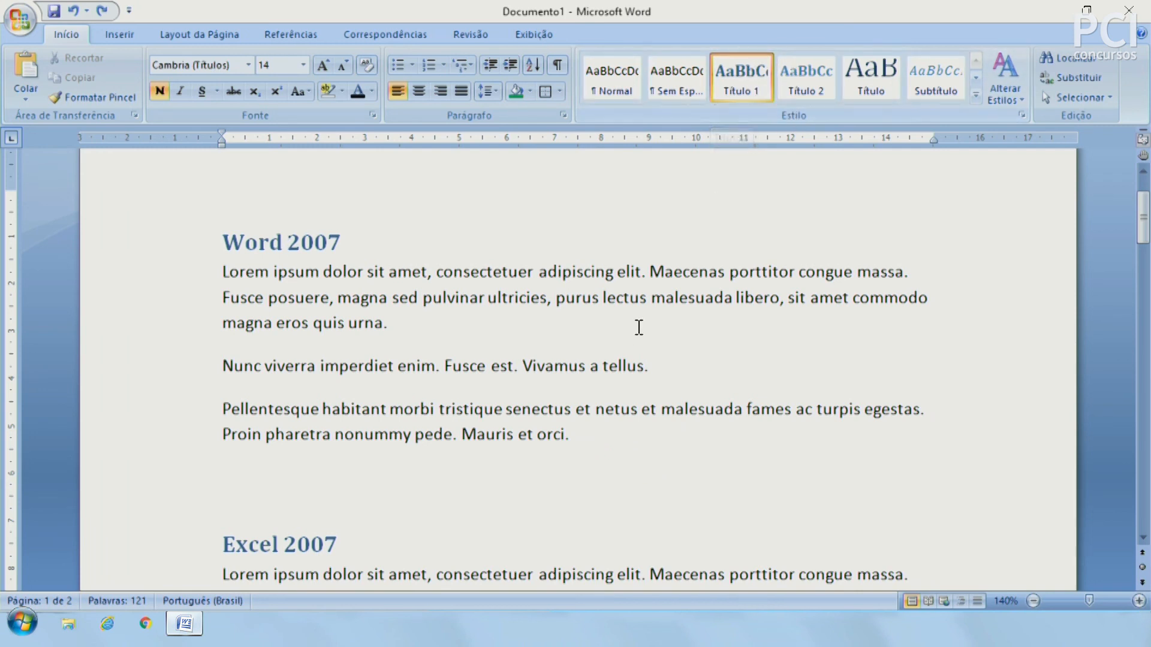
right_click(753, 81)
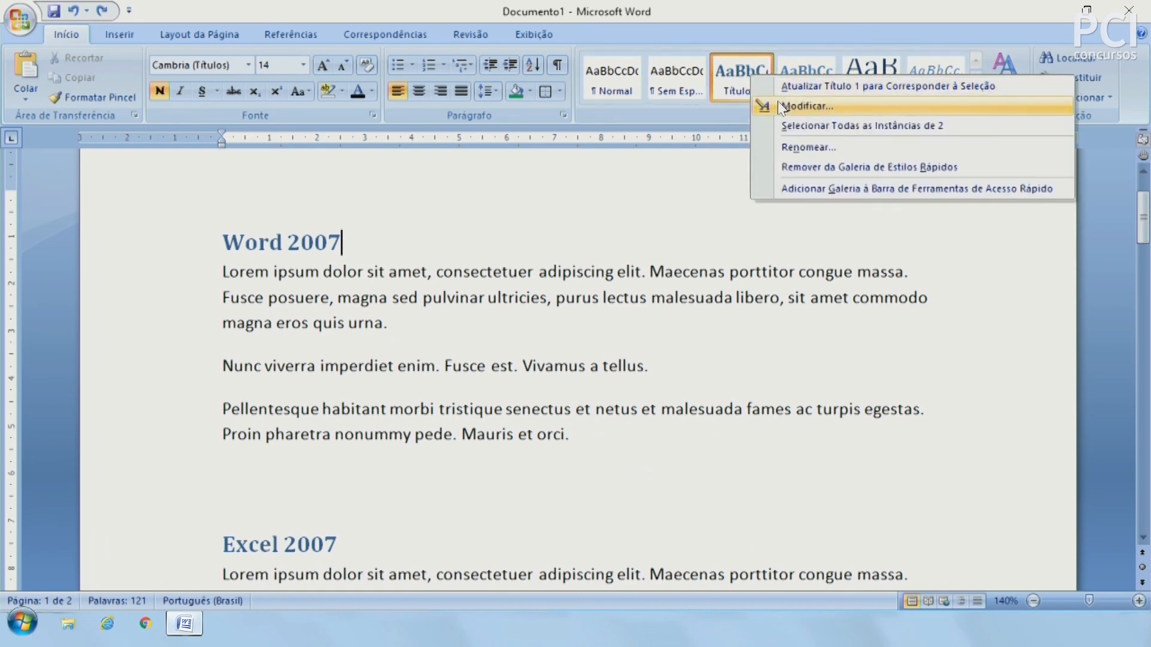
left_click(798, 103)
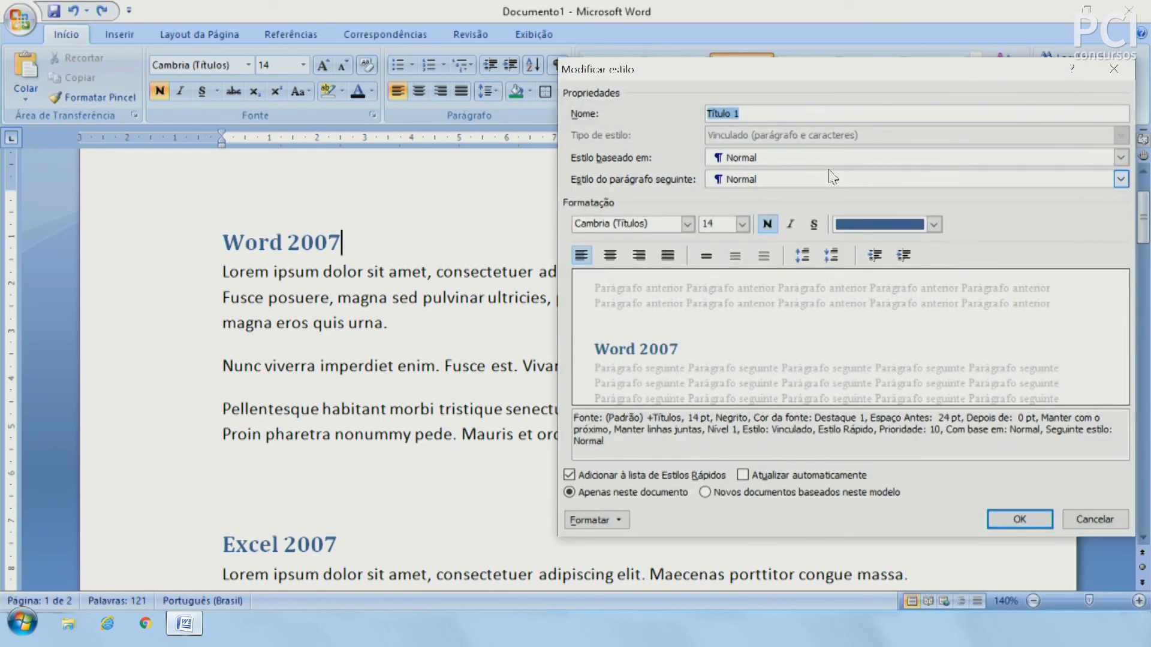
left_click(876, 223)
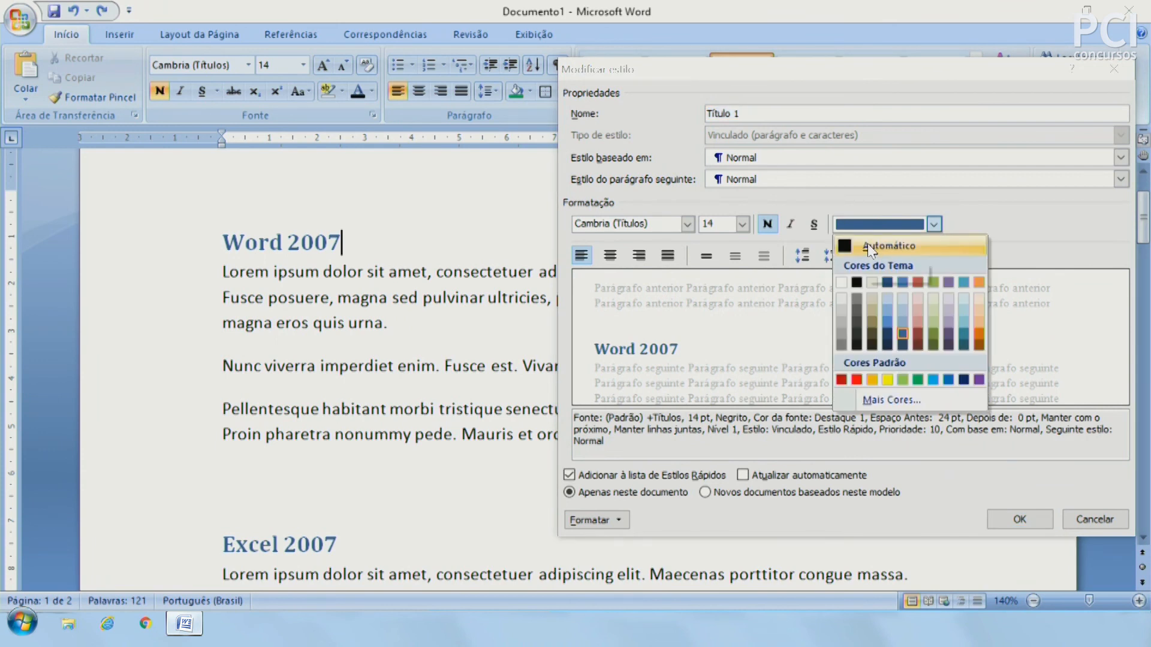
left_click(868, 243)
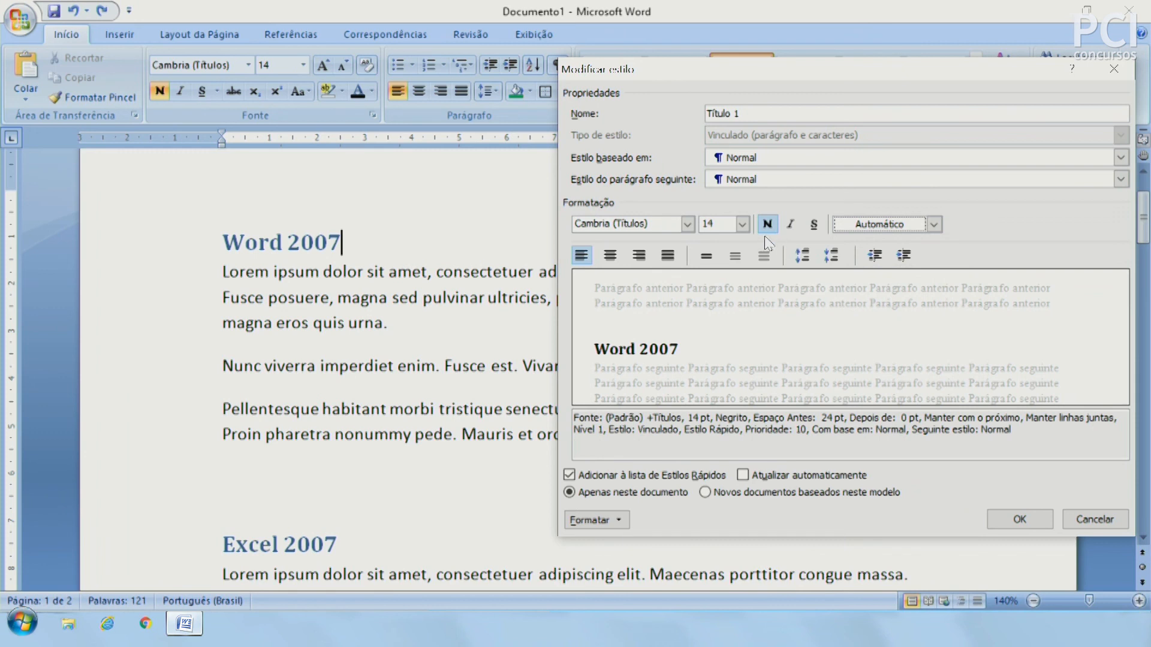
left_click(742, 224)
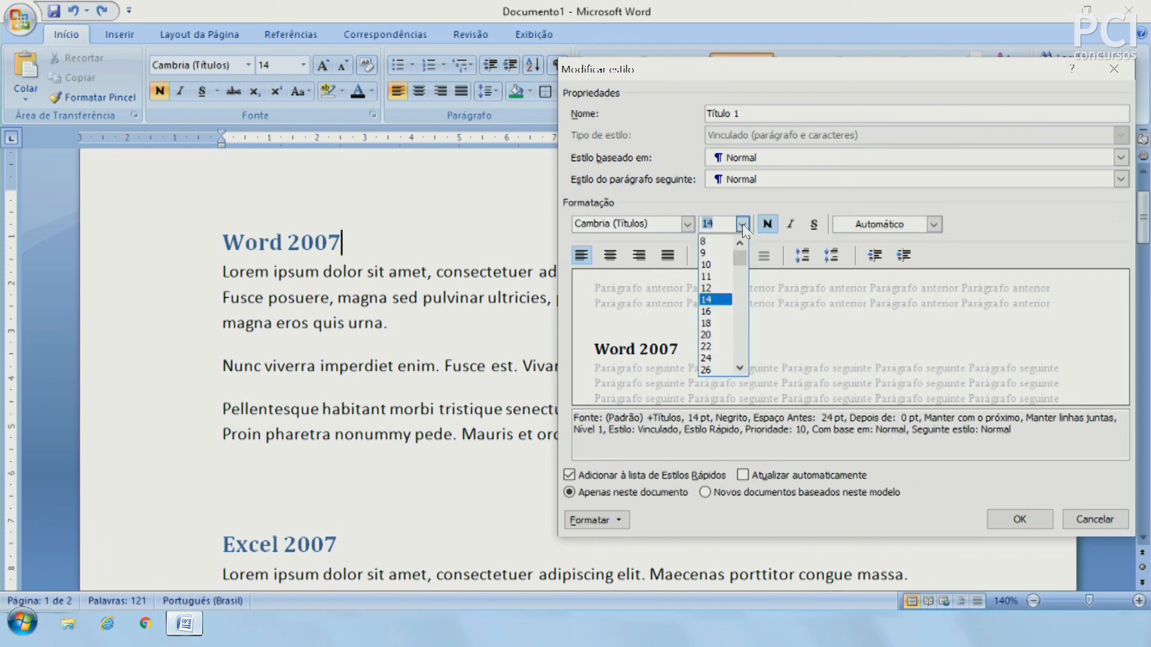
left_click(713, 288)
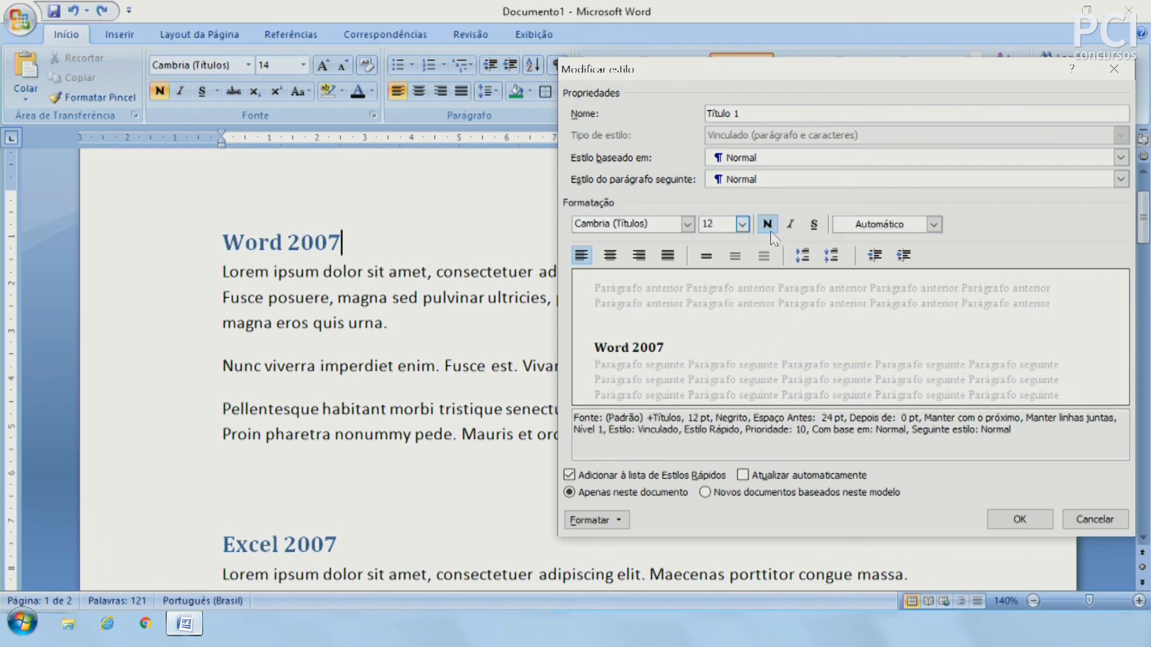
left_click(814, 227)
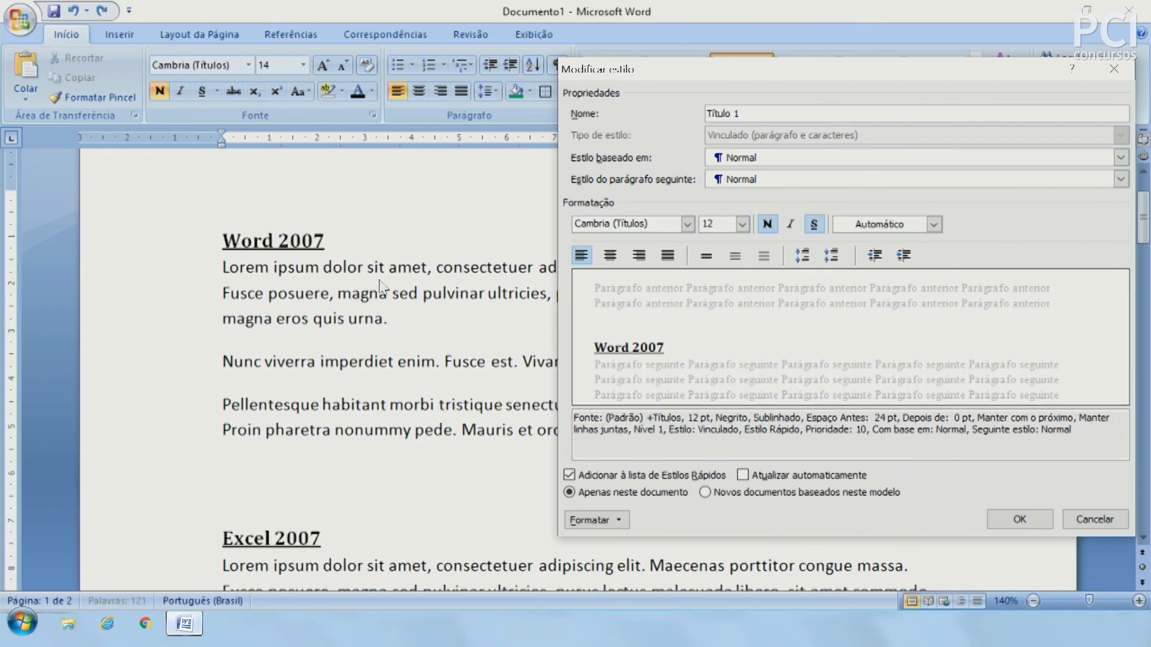
left_click(1026, 520)
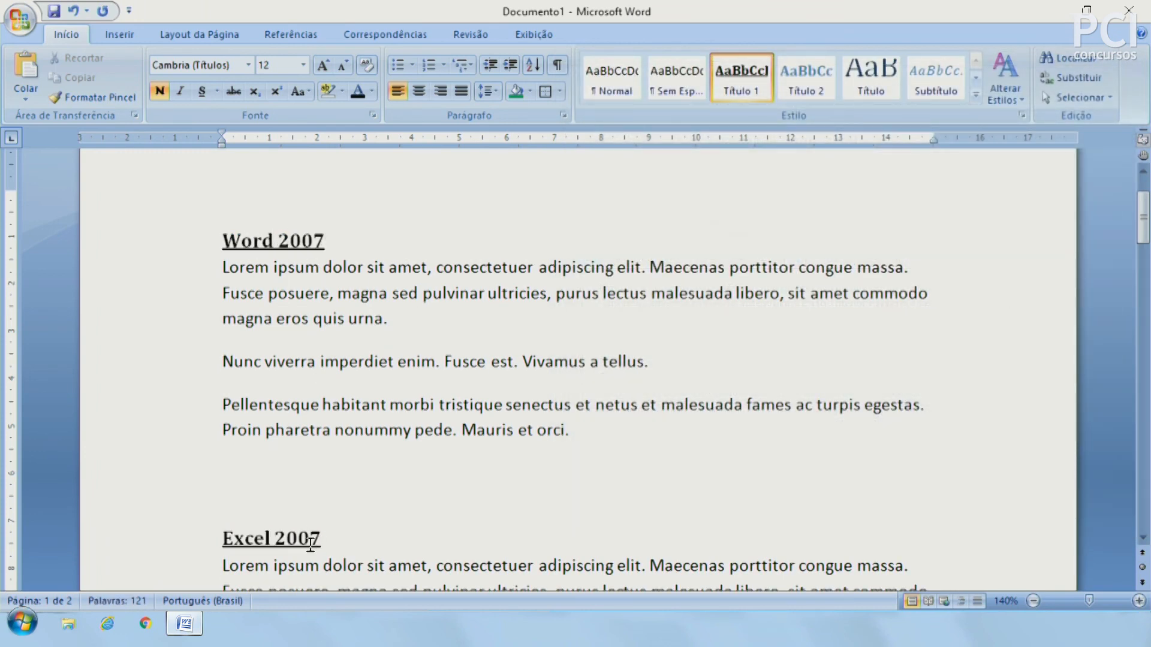
Check which styles are applied to the two headings and to the body paragraphs under "Word 2007"
left_click(302, 240)
left_click(288, 538)
left_click(551, 271)
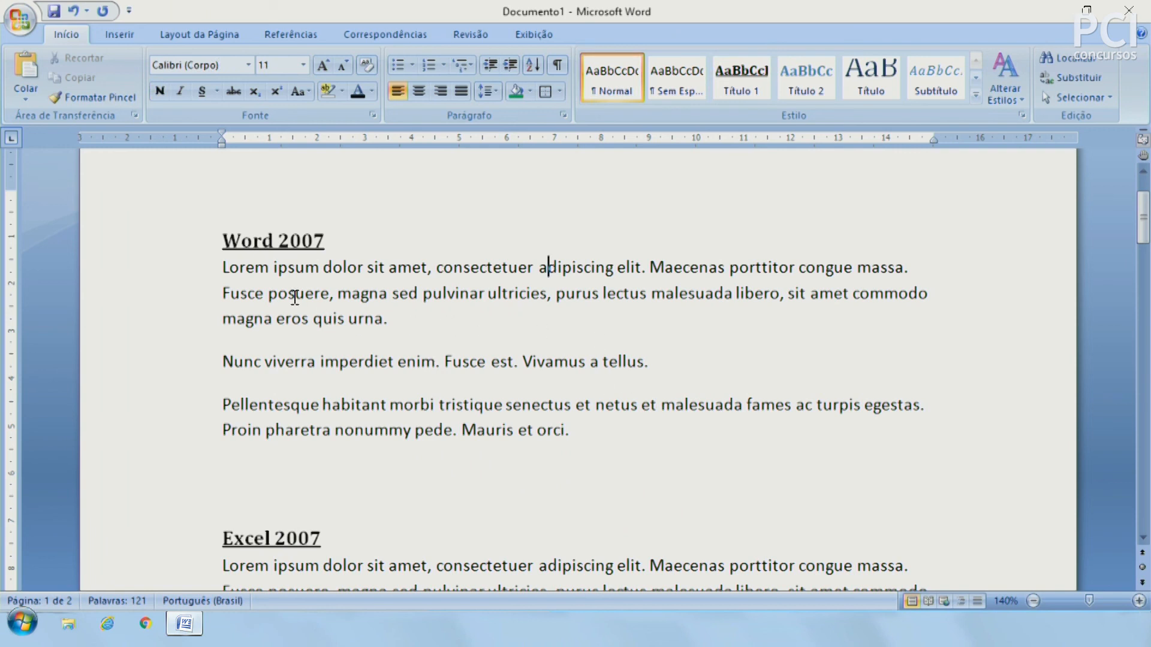
left_click_drag(293, 295, 452, 430)
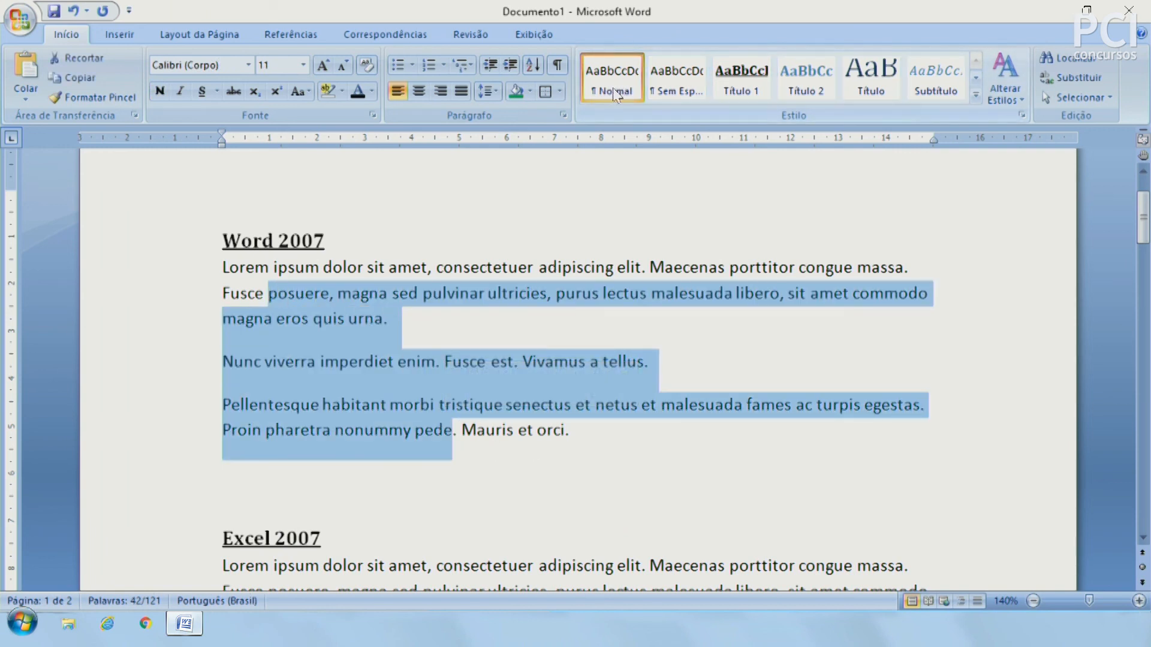
Try a 2 cm first-line indent directly on the first two body paragraphs under "Word 2007" and undo it
left_click(558, 296)
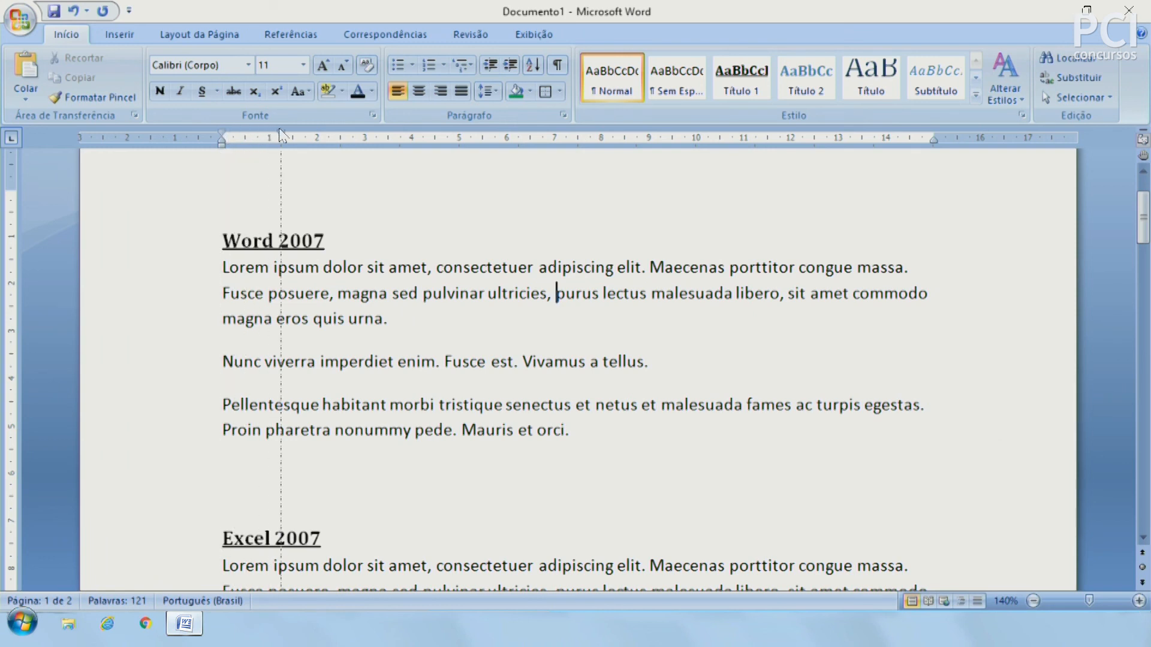
left_click_drag(317, 133, 317, 133)
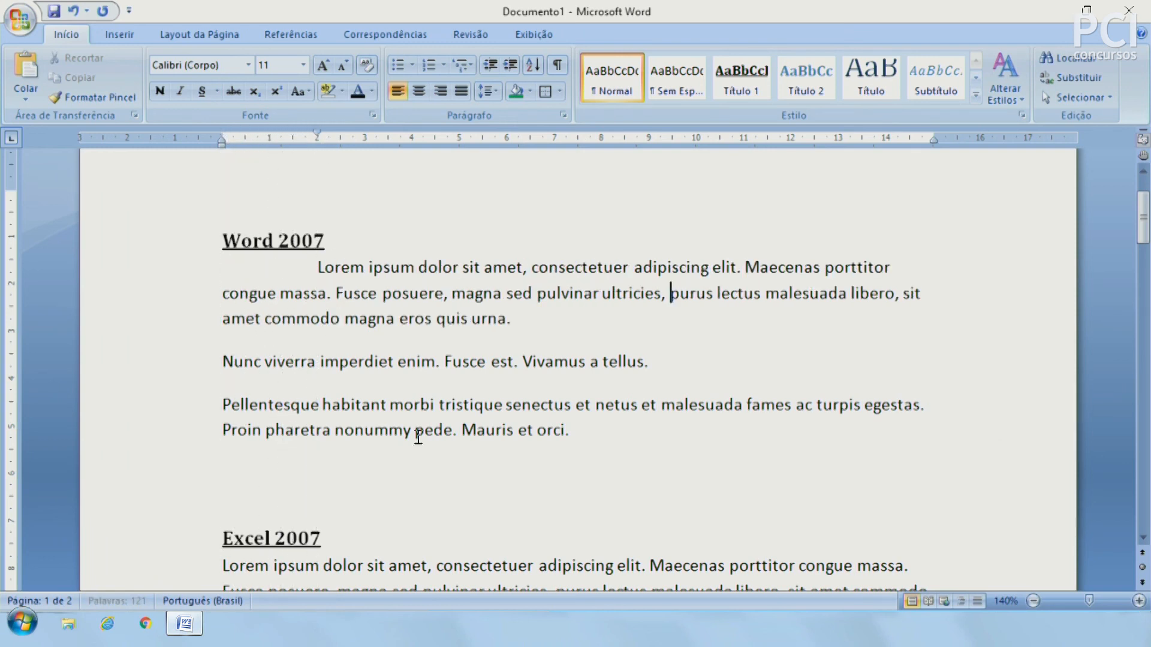
left_click(330, 369)
left_click_drag(222, 133, 318, 133)
key("ctrl+z")
left_click(393, 362)
key("ctrl+z")
left_click(673, 488)
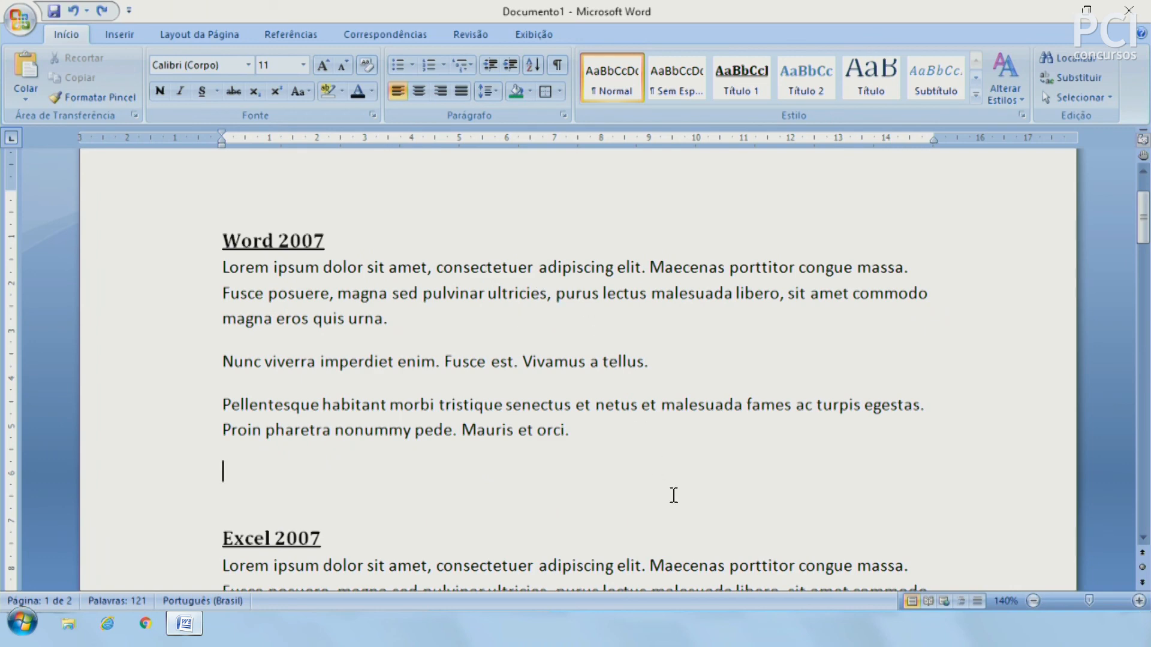
Modify the Normal style's paragraph format to a special Primeira linha indent of 2 cm
right_click(622, 67)
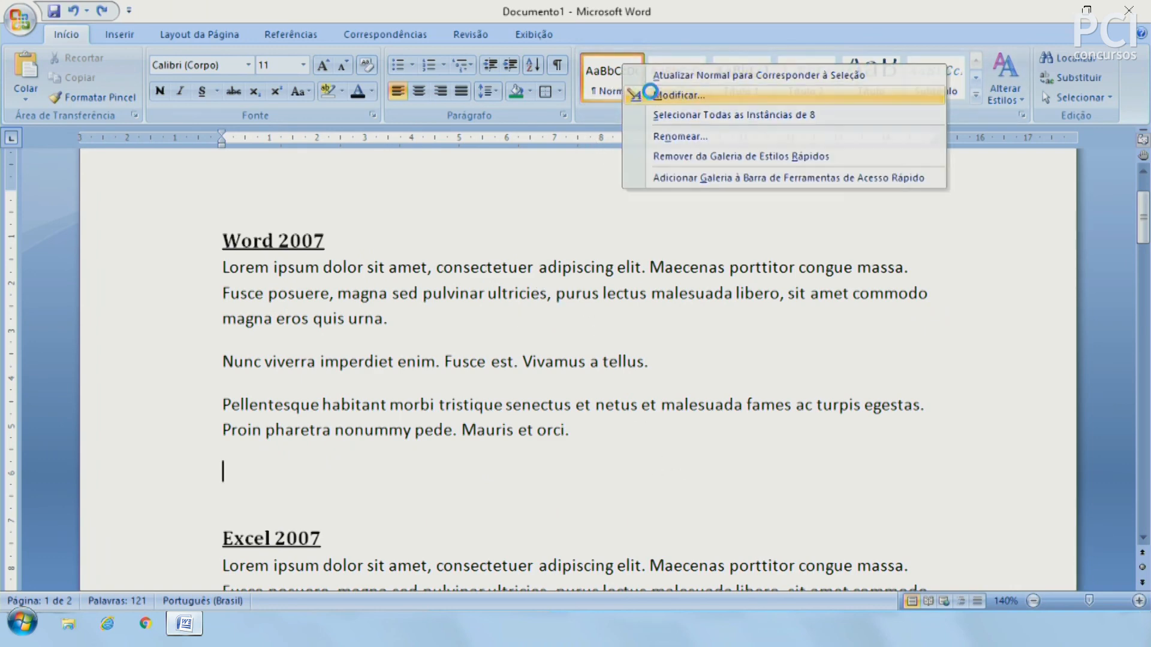
left_click(641, 95)
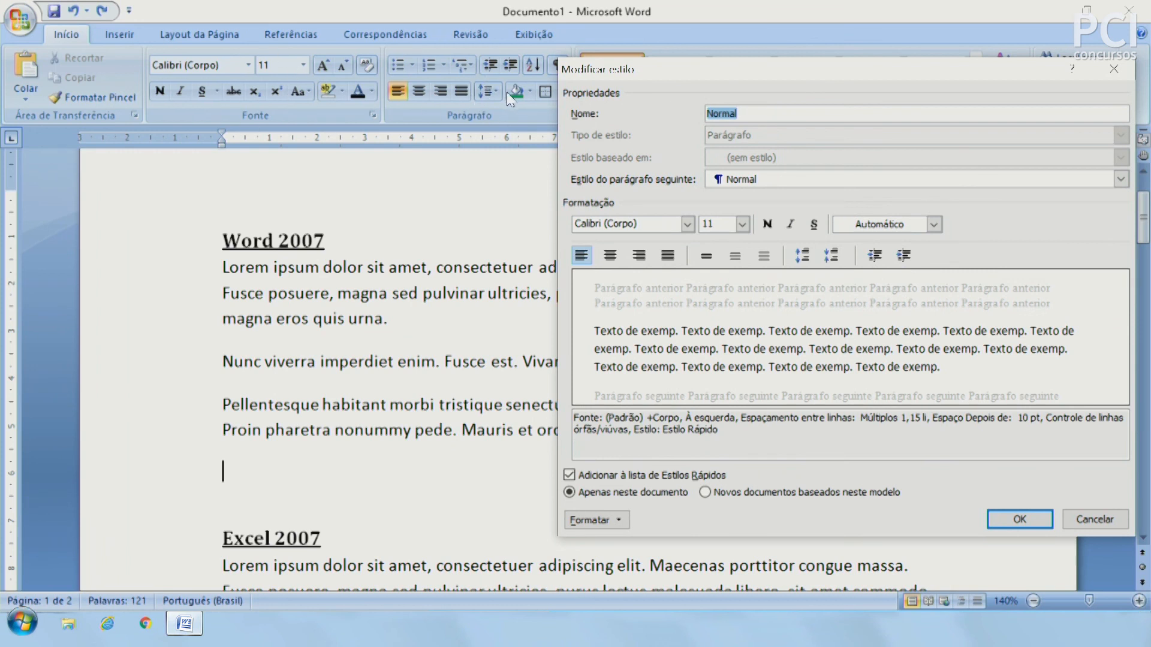
left_click(593, 519)
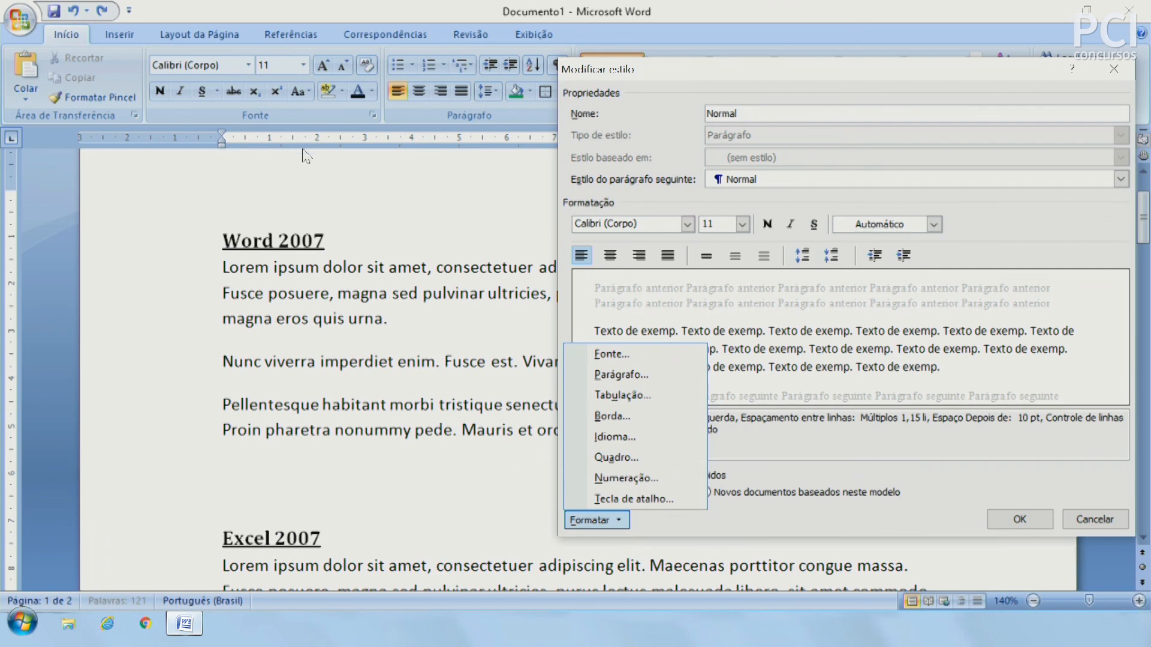
left_click(639, 376)
left_click(787, 262)
left_click(795, 287)
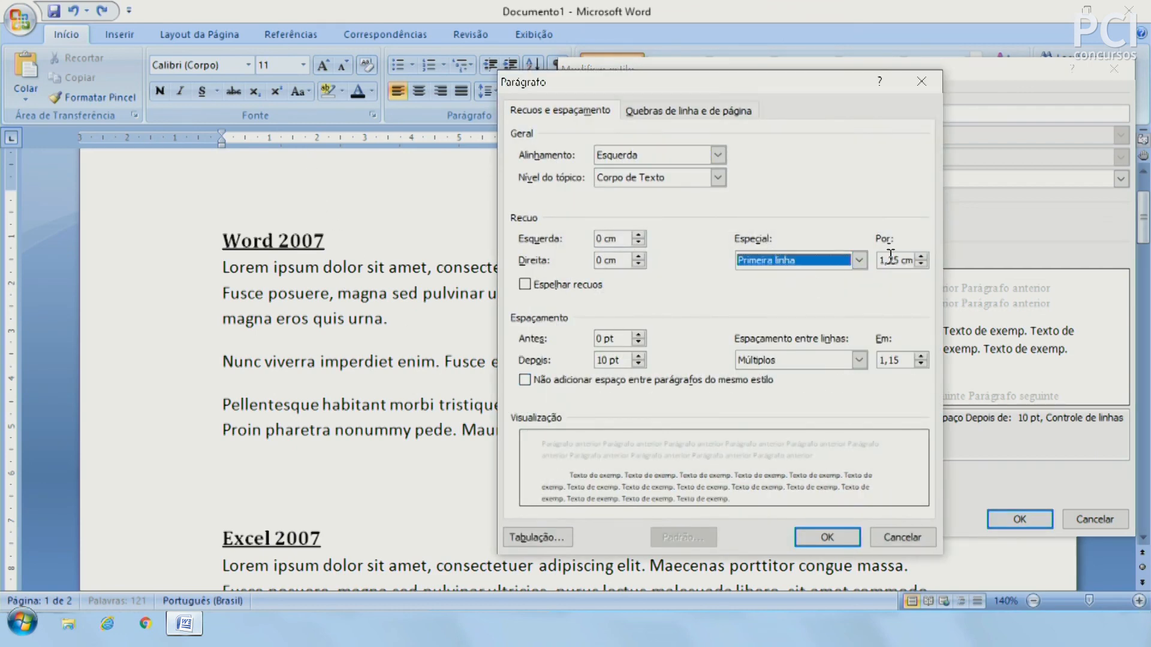
key("Tab")
type("2")
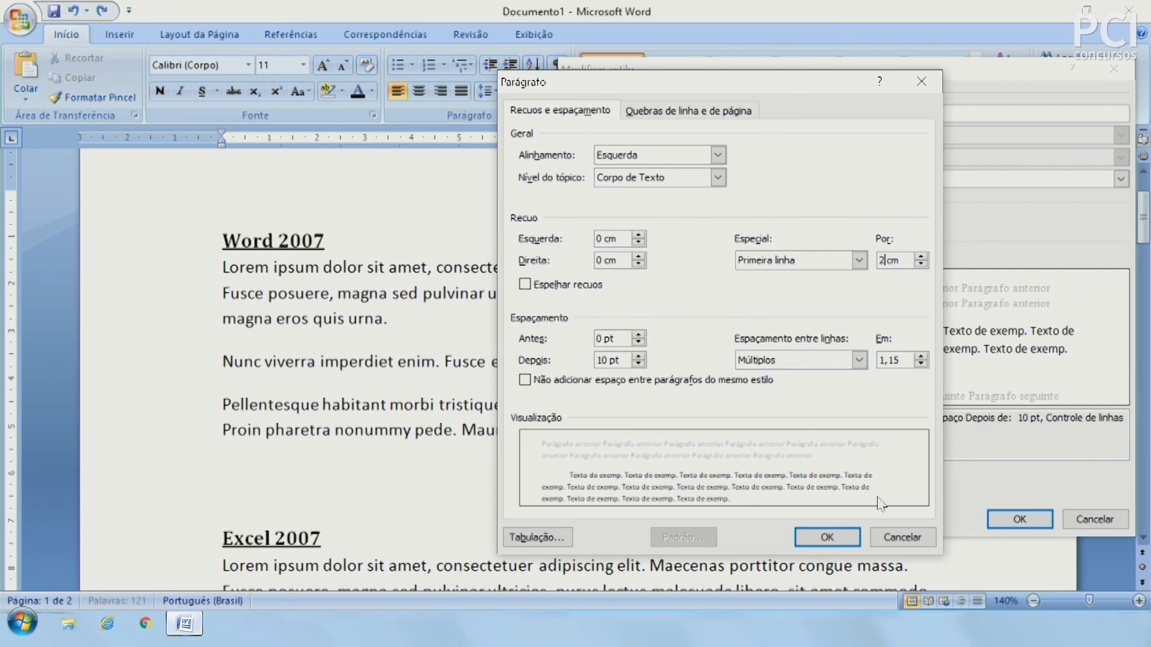
left_click(832, 537)
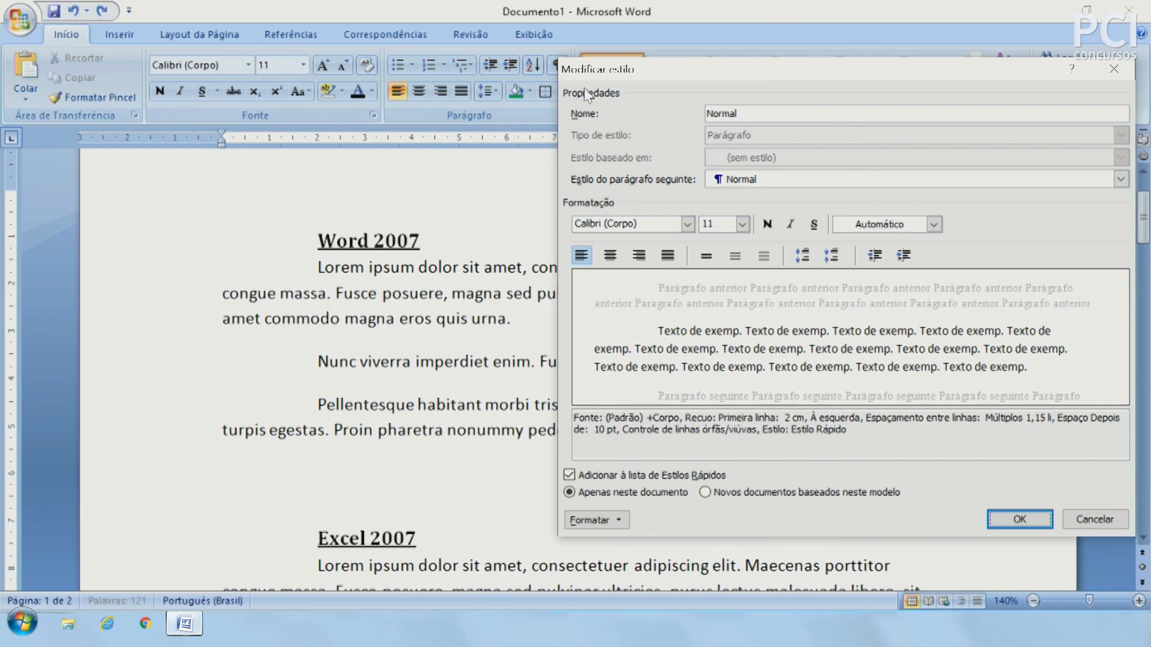
left_click_drag(749, 116, 698, 117)
left_click(745, 119)
left_click(1021, 519)
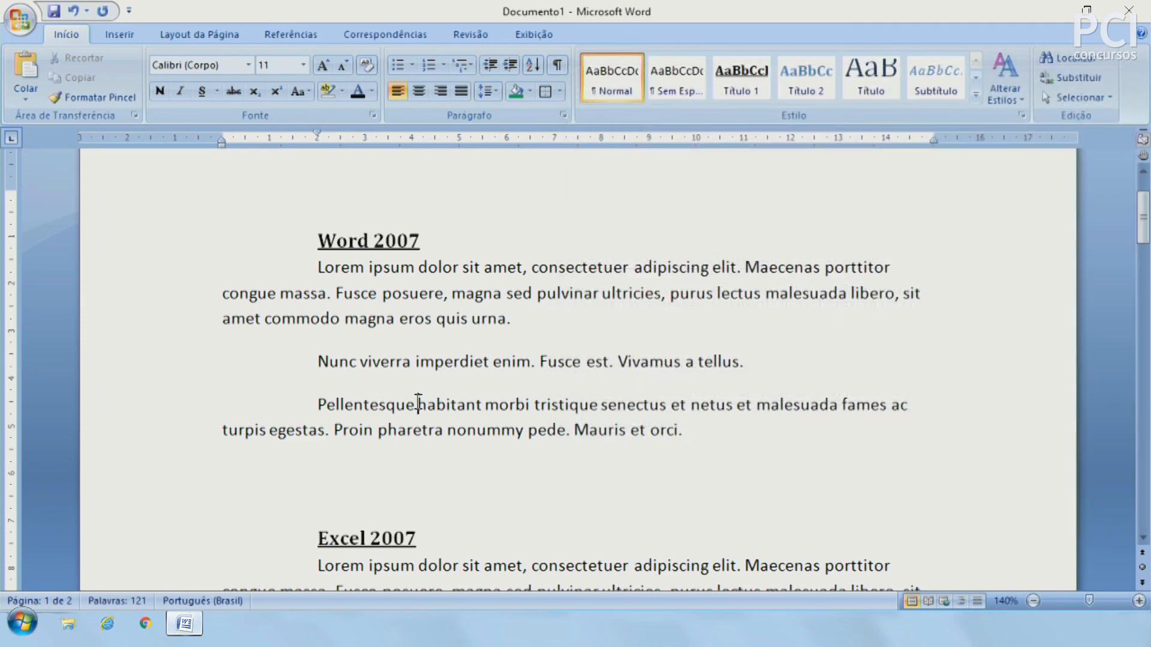
scroll(418, 402, "down", 5)
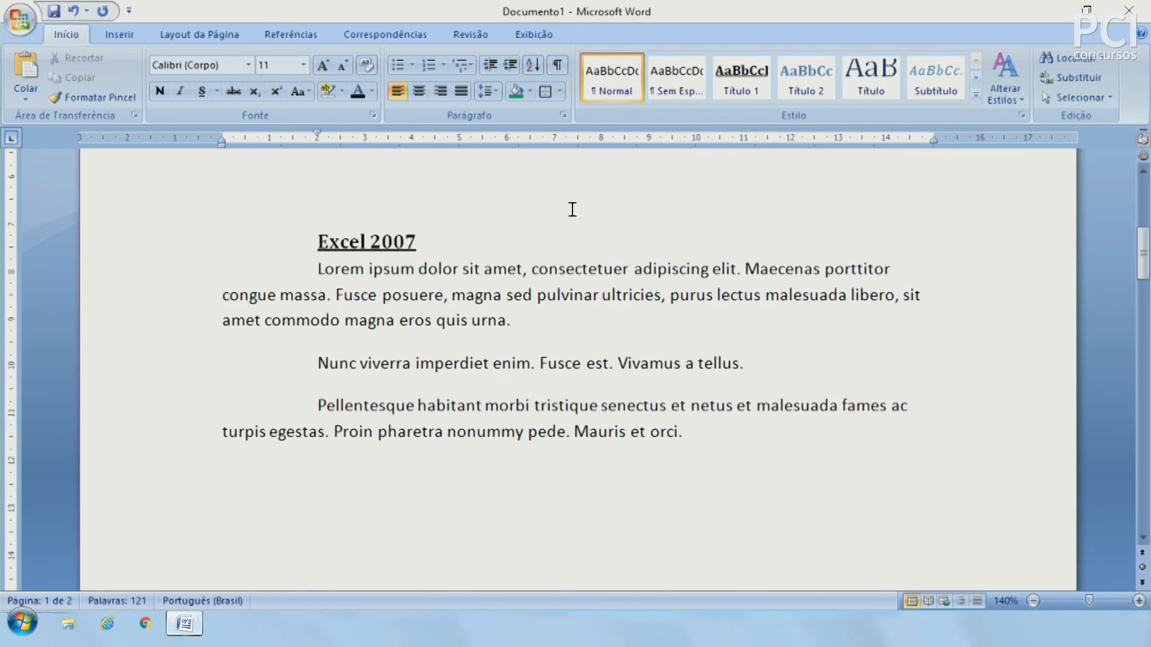
scroll(481, 353, "up", 5)
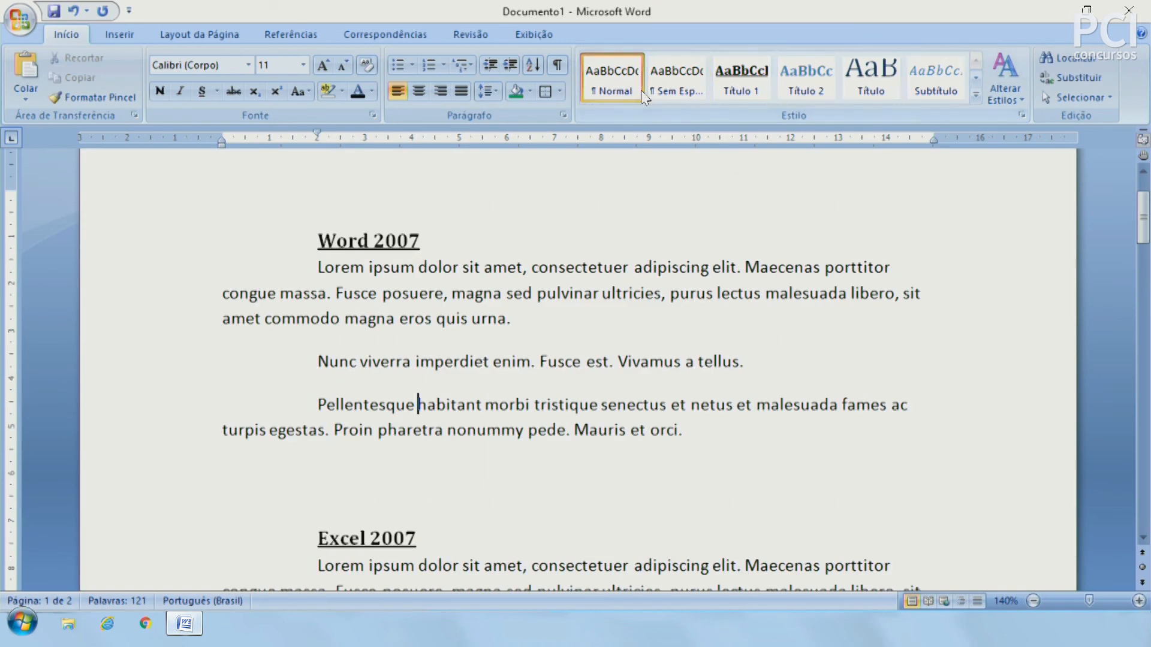
Try the Título, Título 2 and Sem Espaçamento styles on the first body paragraph and return it to Normal
left_click(427, 320)
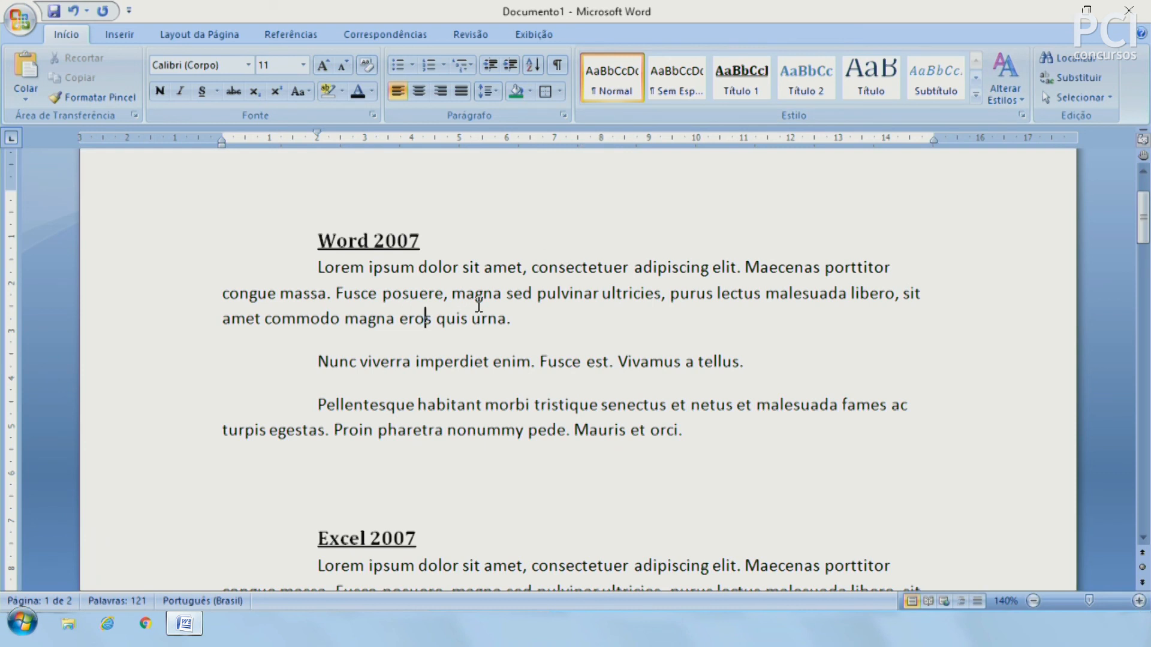
left_click(561, 275)
left_click(871, 81)
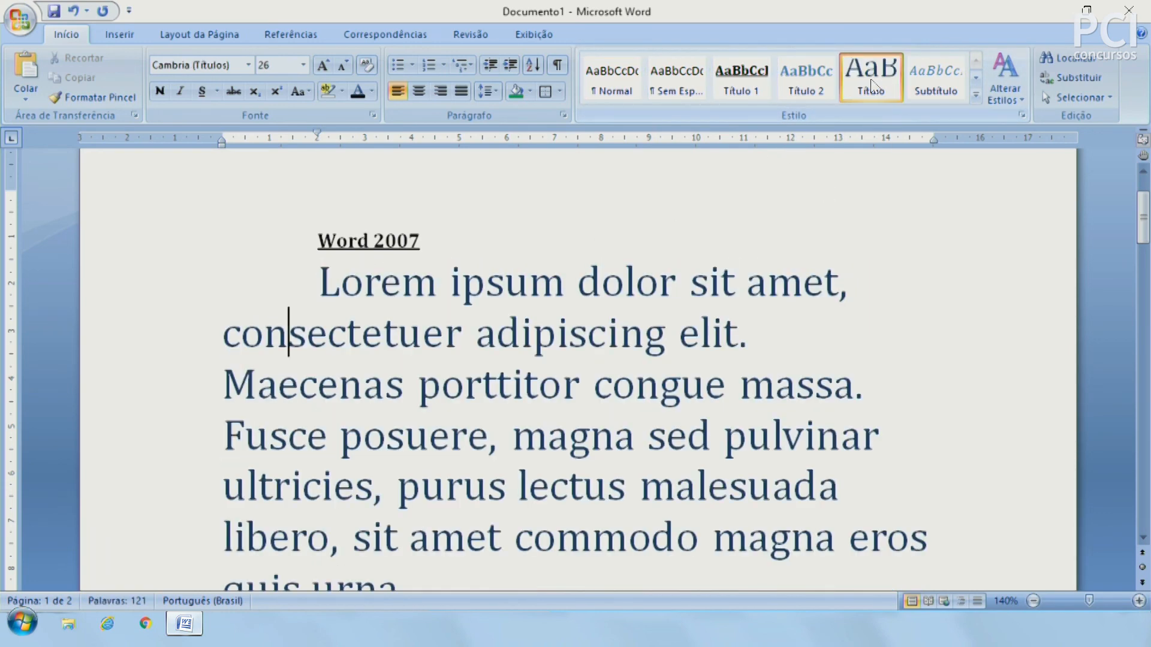
left_click(806, 87)
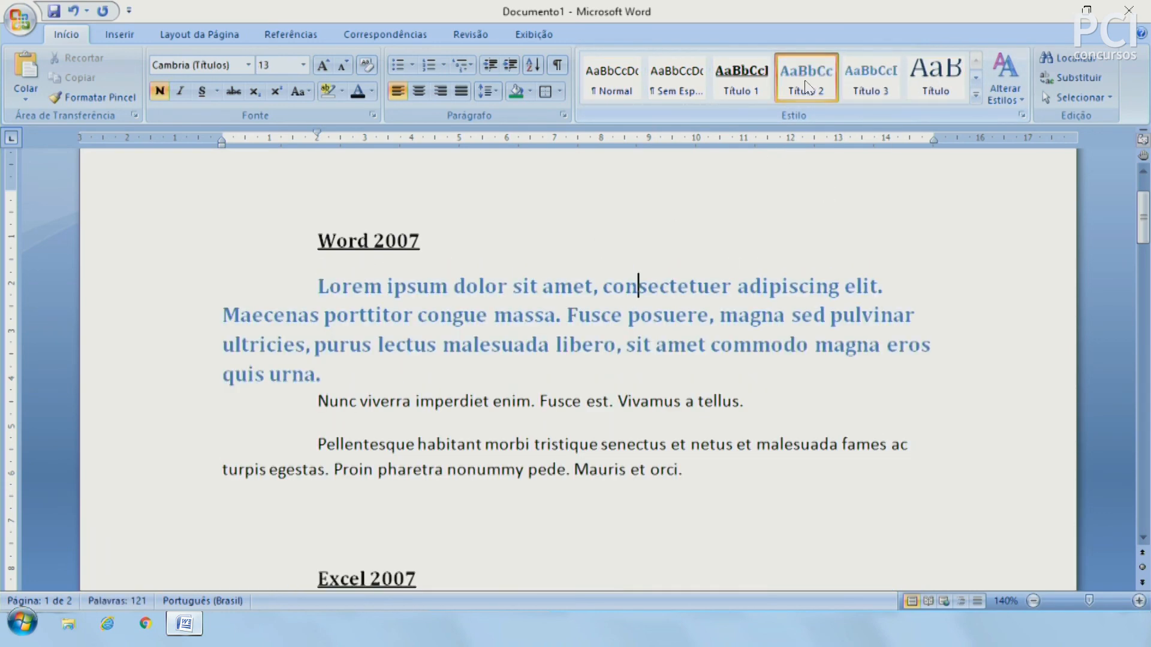
left_click(699, 78)
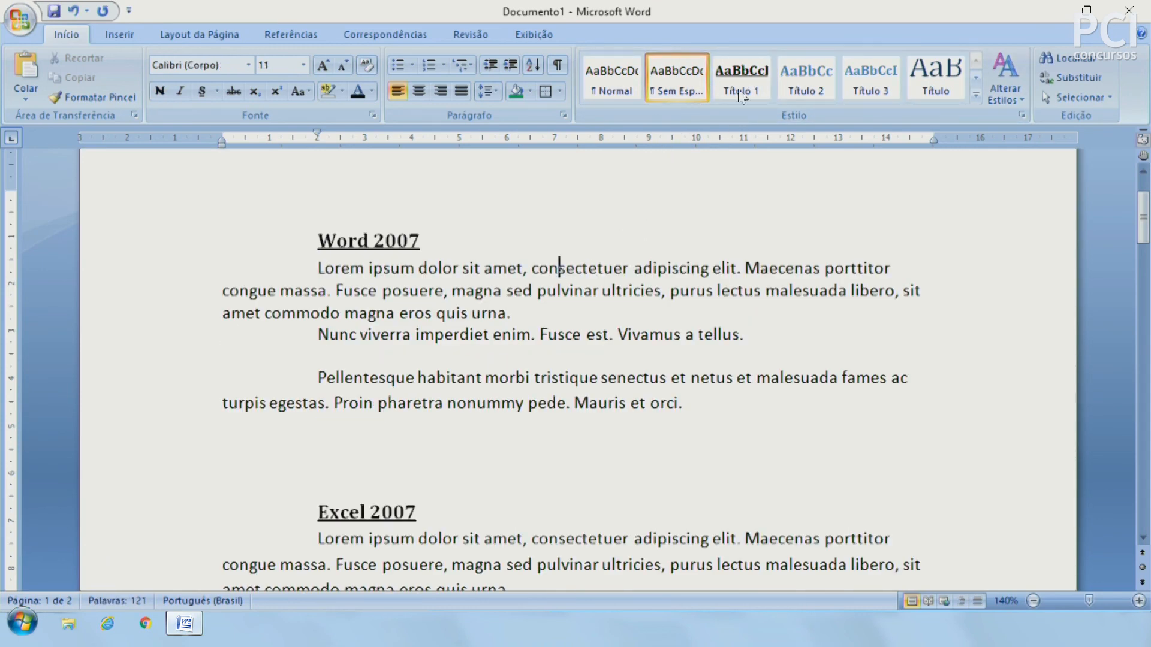
left_click(597, 270)
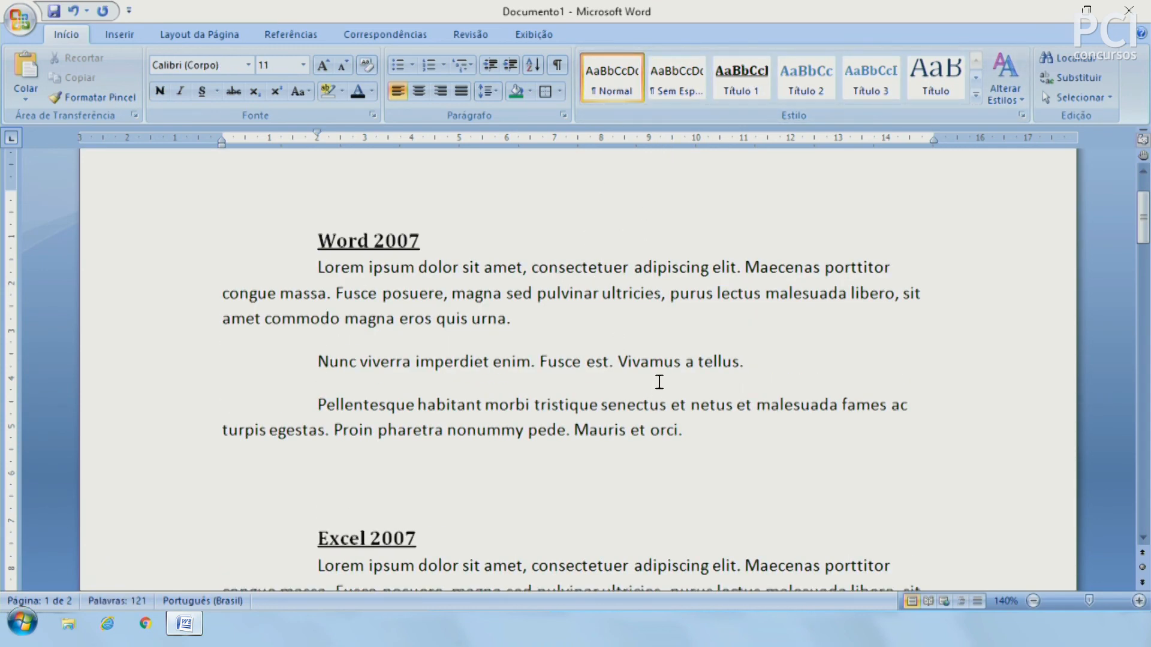
scroll(657, 386, "up", 2)
scroll(659, 381, "down", 3)
scroll(660, 380, "up", 3)
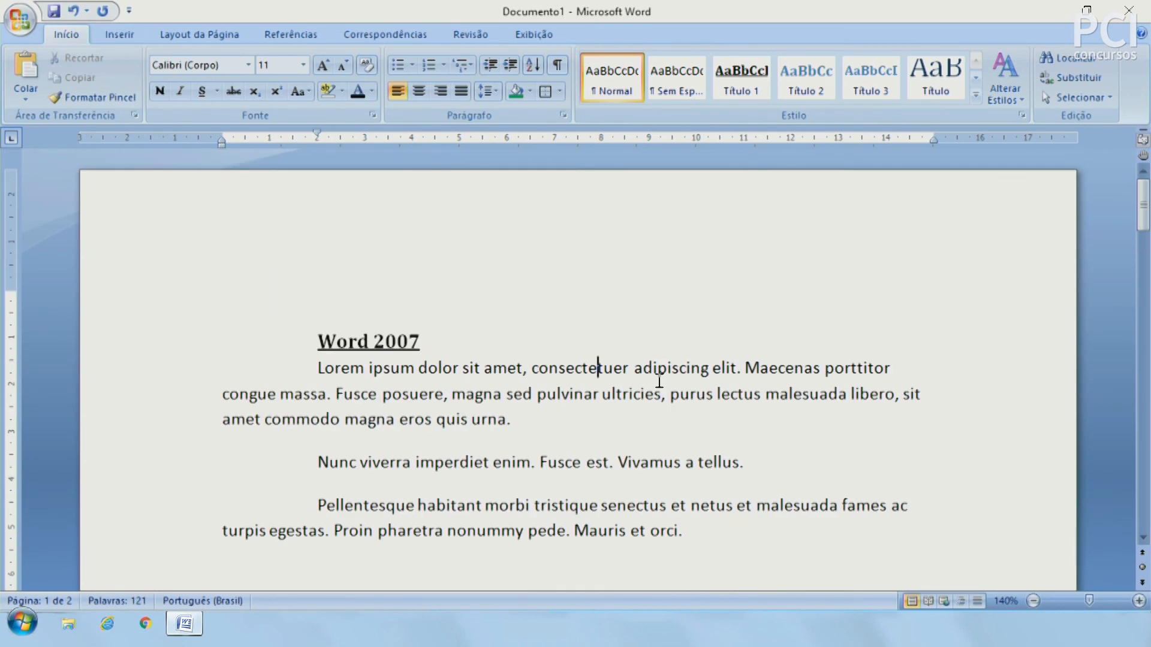
scroll(825, 333, "down", 3)
scroll(825, 334, "up", 3)
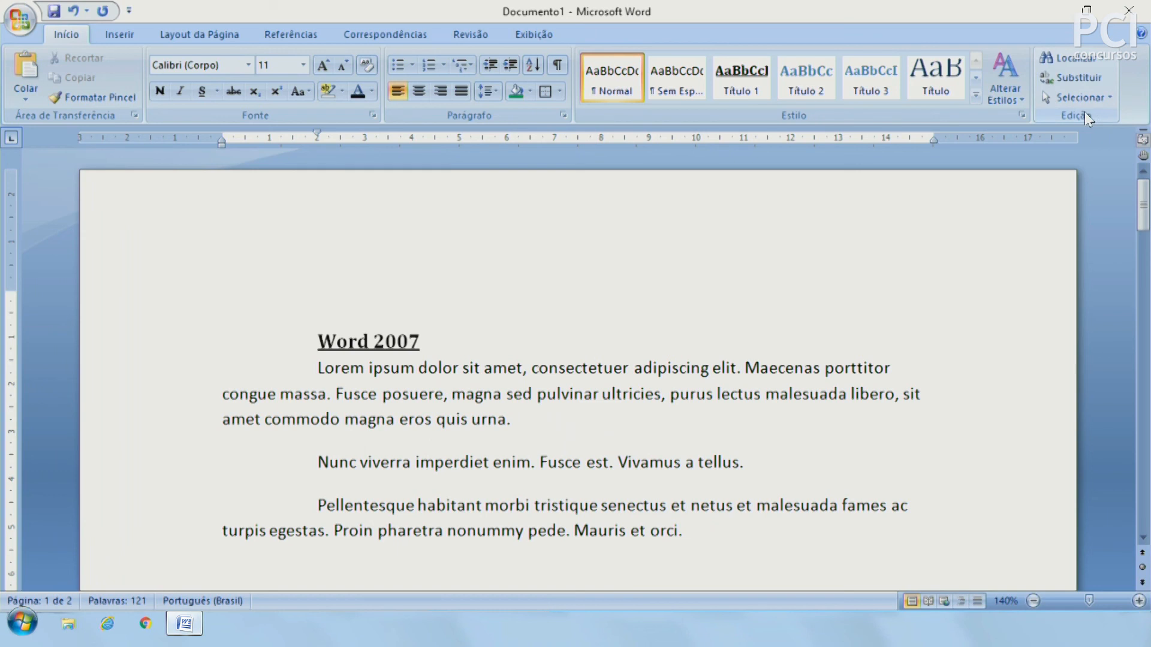
Search the document for the word "fusce"
left_click(1086, 60)
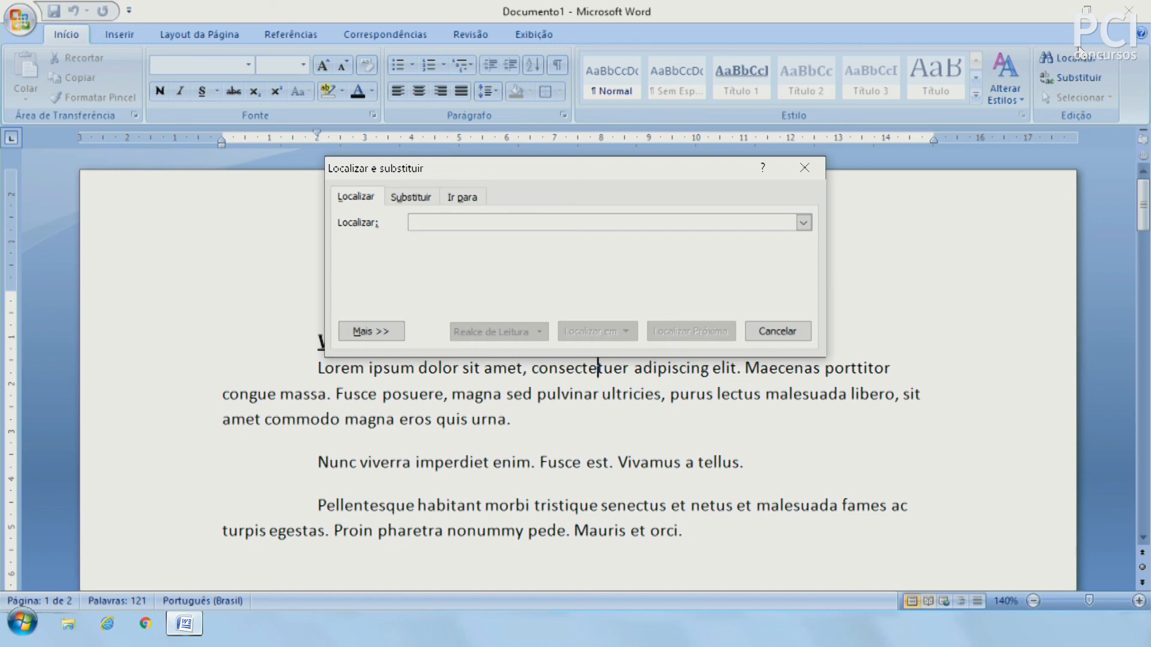
type("fusce")
key("Return")
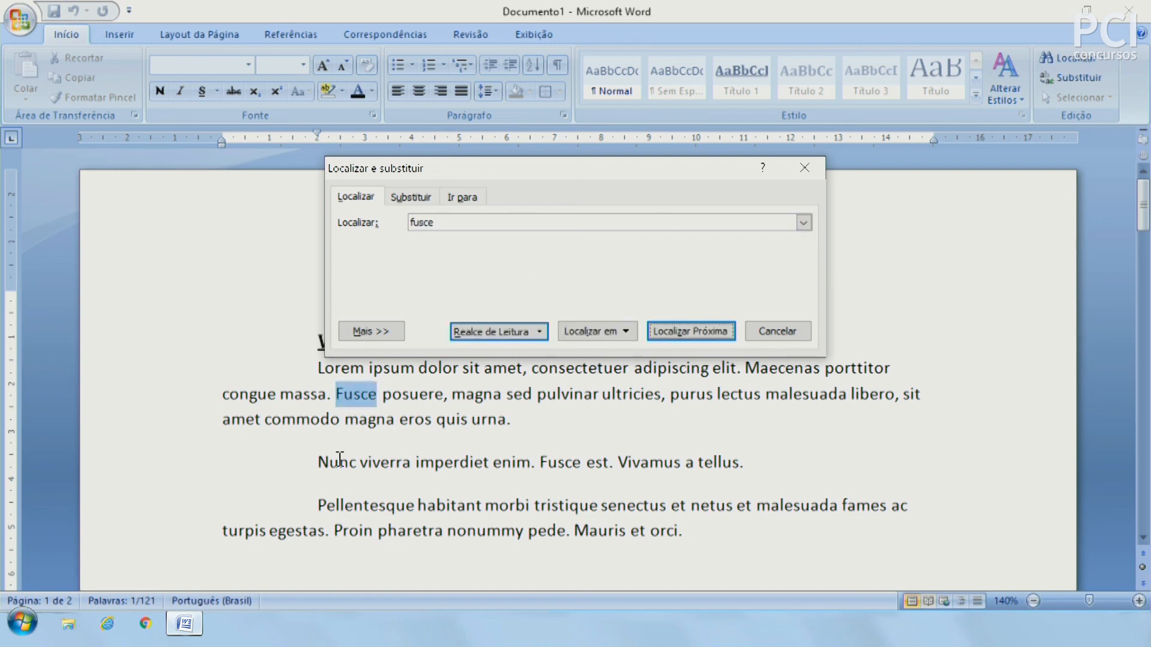
Step through the remaining occurrences of "fusce" to the end of the document and restart the search from the beginning
left_click(667, 331)
left_click(668, 332)
left_click_drag(683, 201, 953, 390)
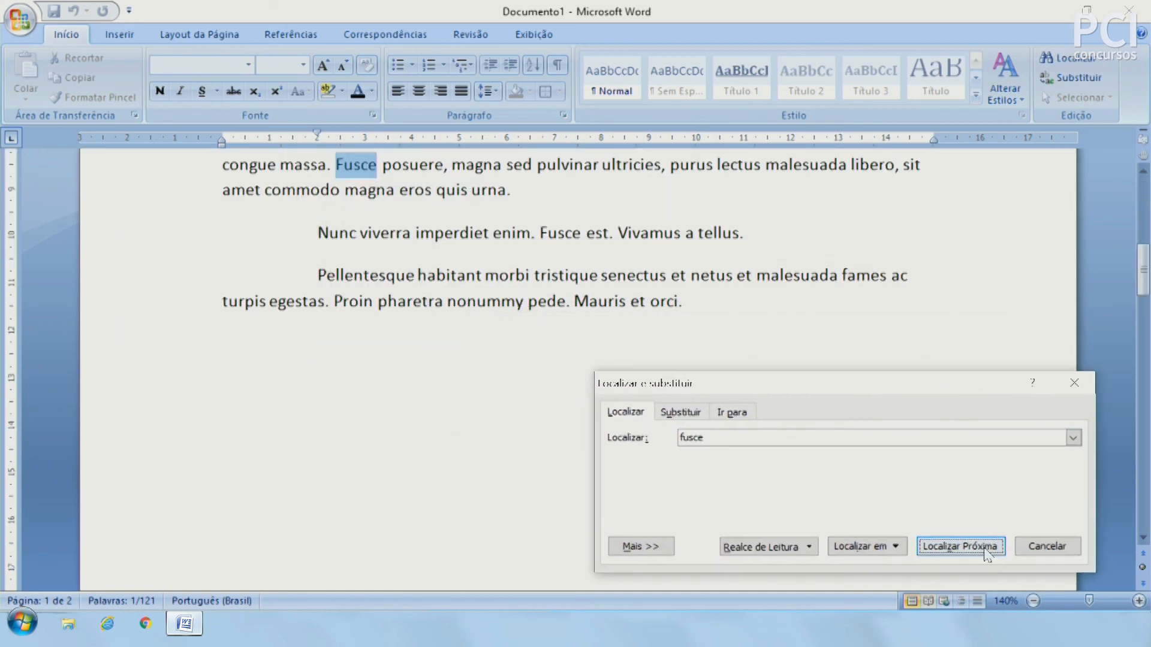
left_click(962, 546)
left_click(962, 545)
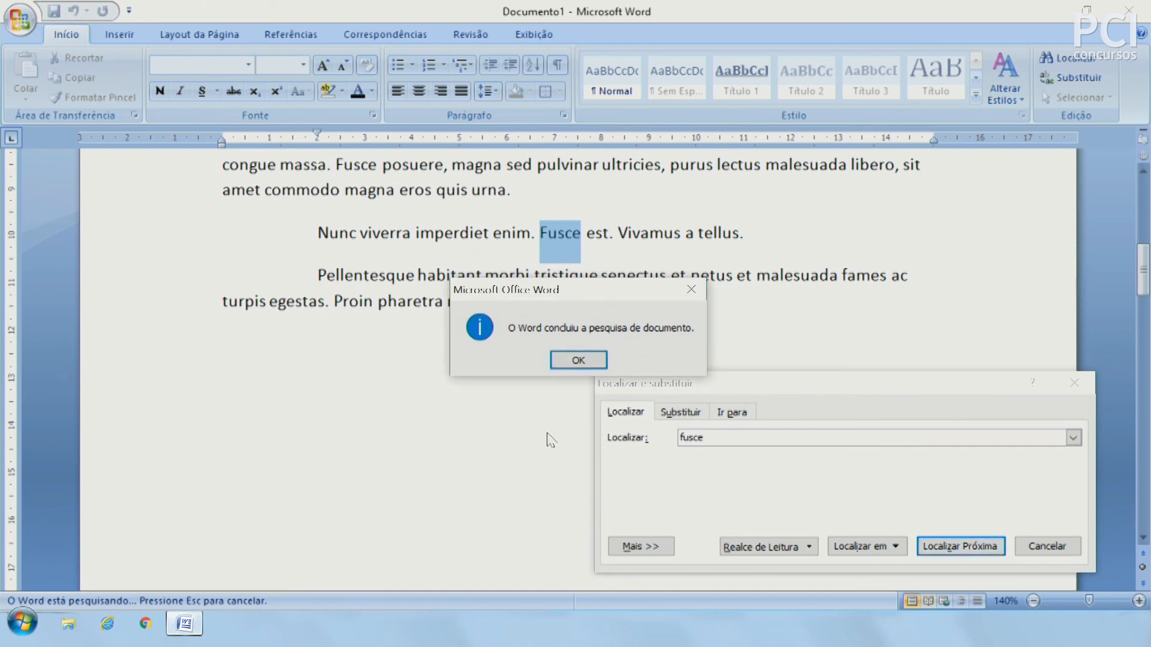
key("Return")
left_click(958, 545)
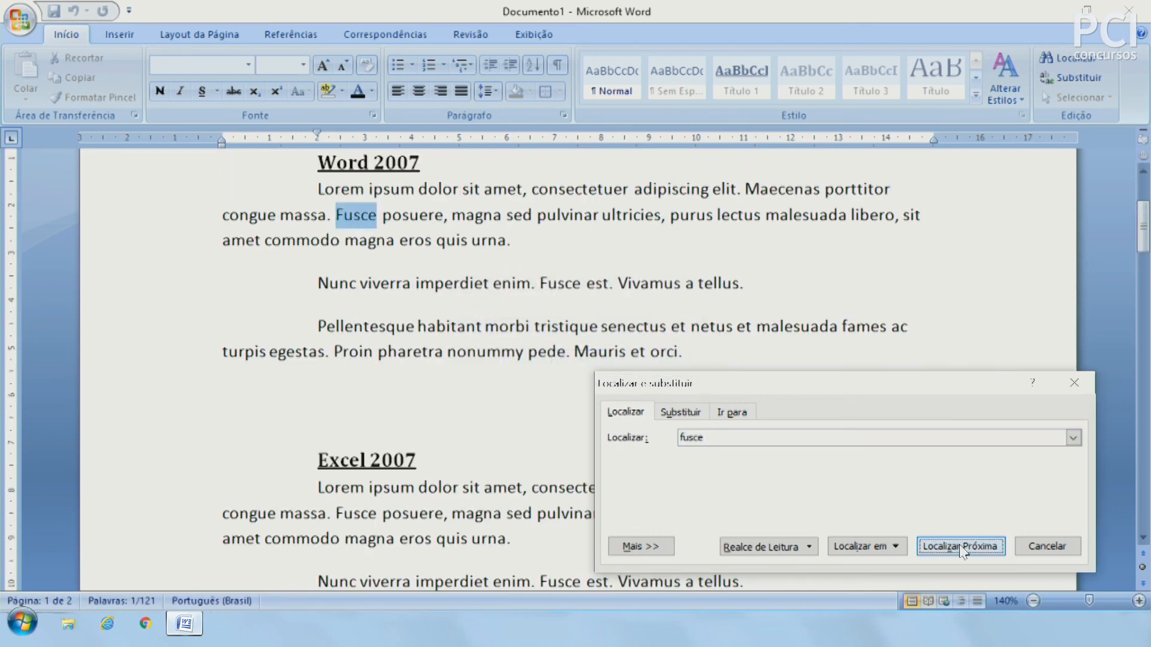
Replace the two occurrences of "fusce" under the Word 2007 heading with "fusca", one at a time
left_click(683, 414)
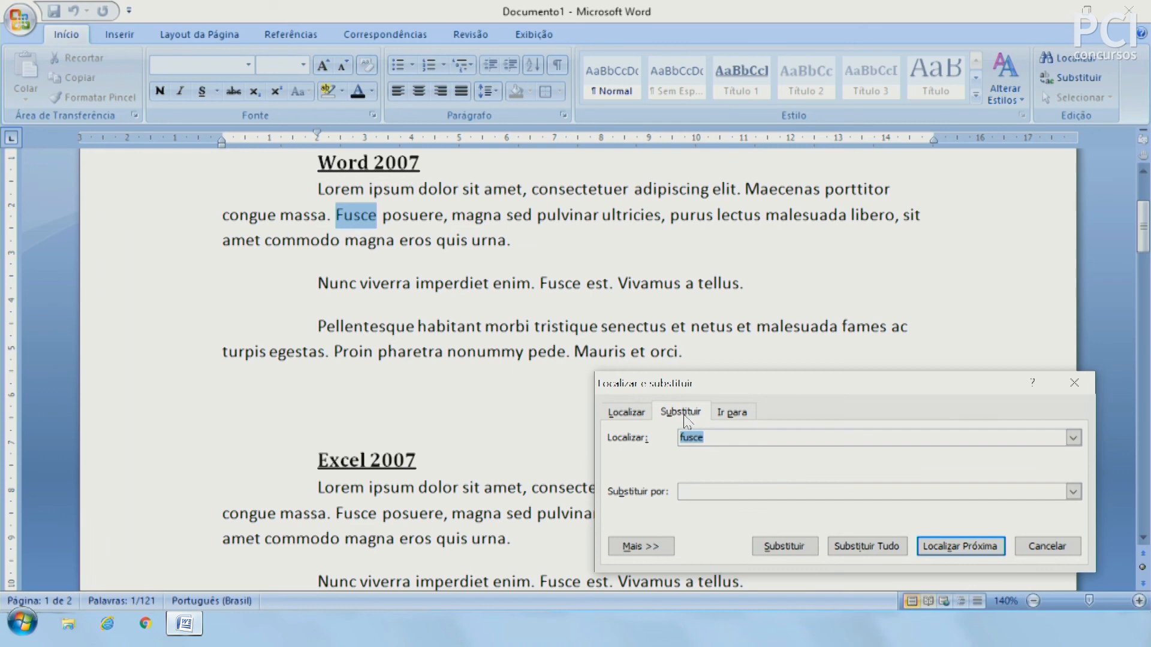
left_click(706, 439)
left_click(716, 494)
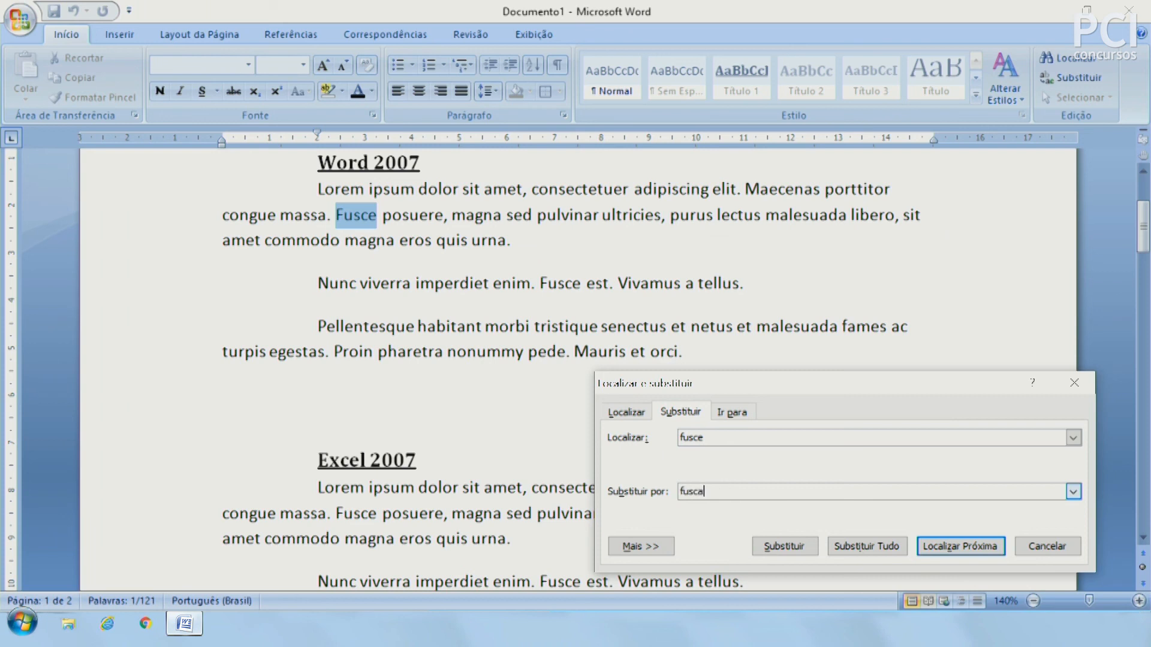
left_click_drag(709, 438, 680, 438)
left_click_drag(709, 492, 680, 491)
left_click(785, 546)
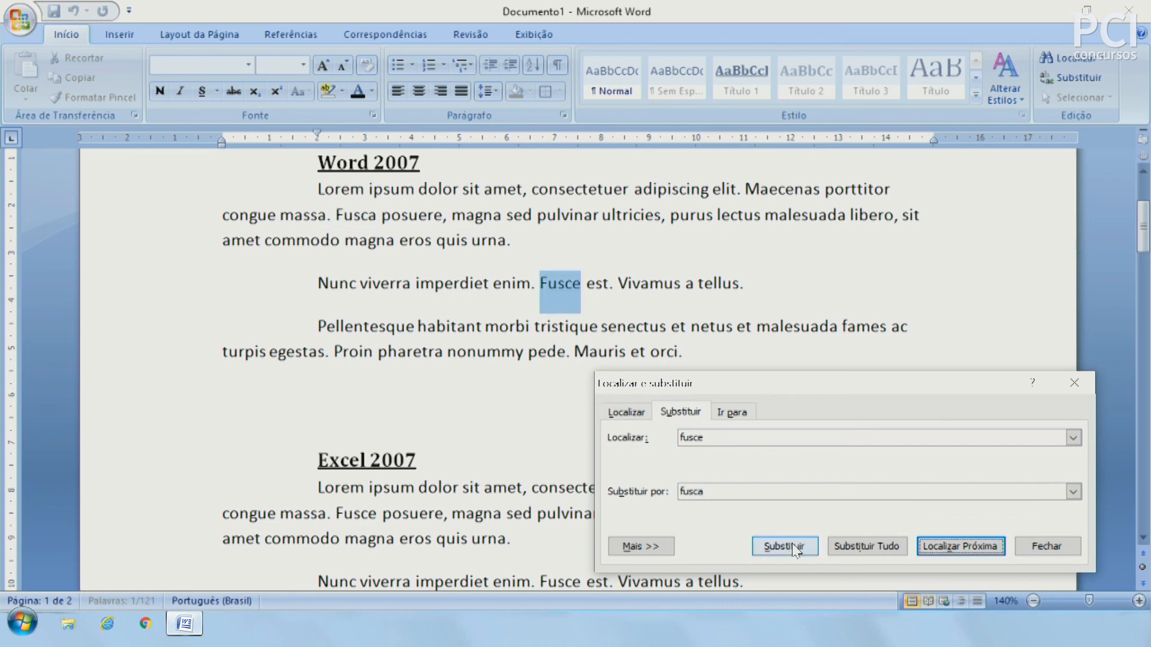
left_click(795, 548)
Replace all remaining occurrences of "fusce" with "fusca" and close the Localizar e substituir dialog
left_click(869, 548)
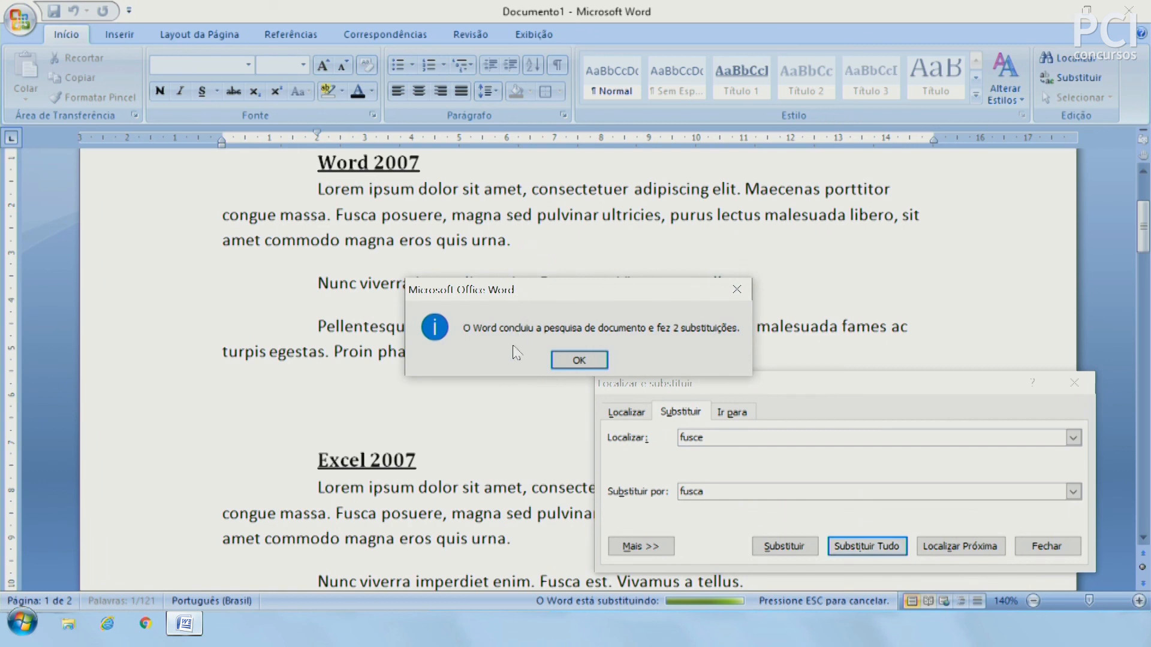
left_click(574, 361)
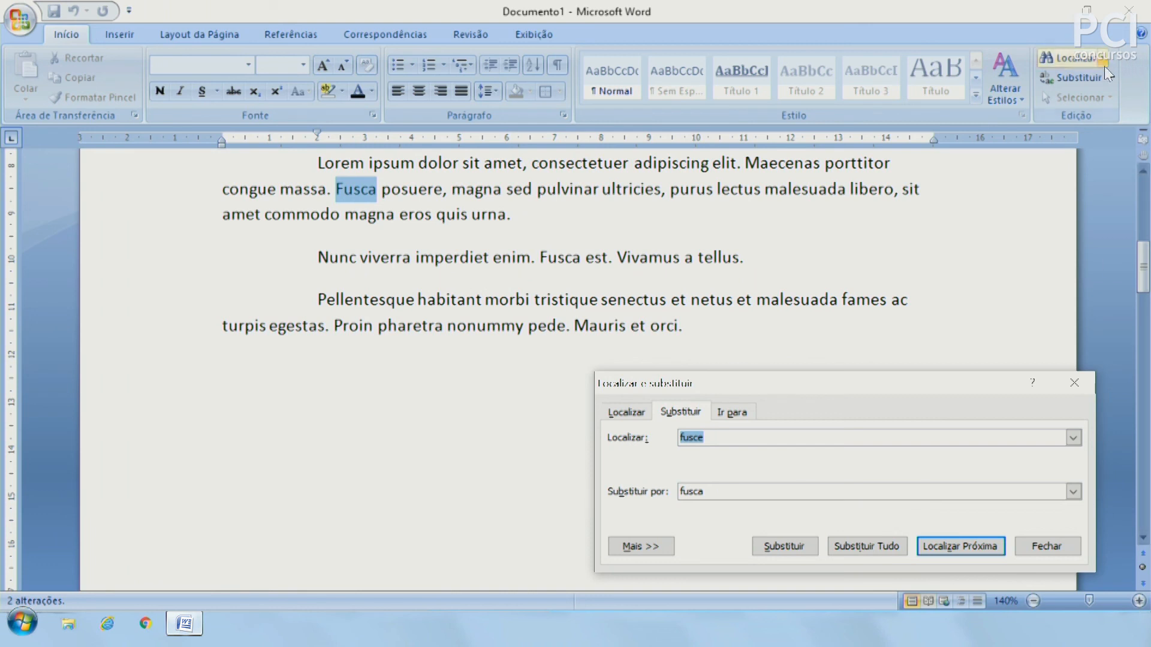
key("Escape")
Select all text in the document with formatting similar to the word "Fusca" in the body text
left_click(1093, 96)
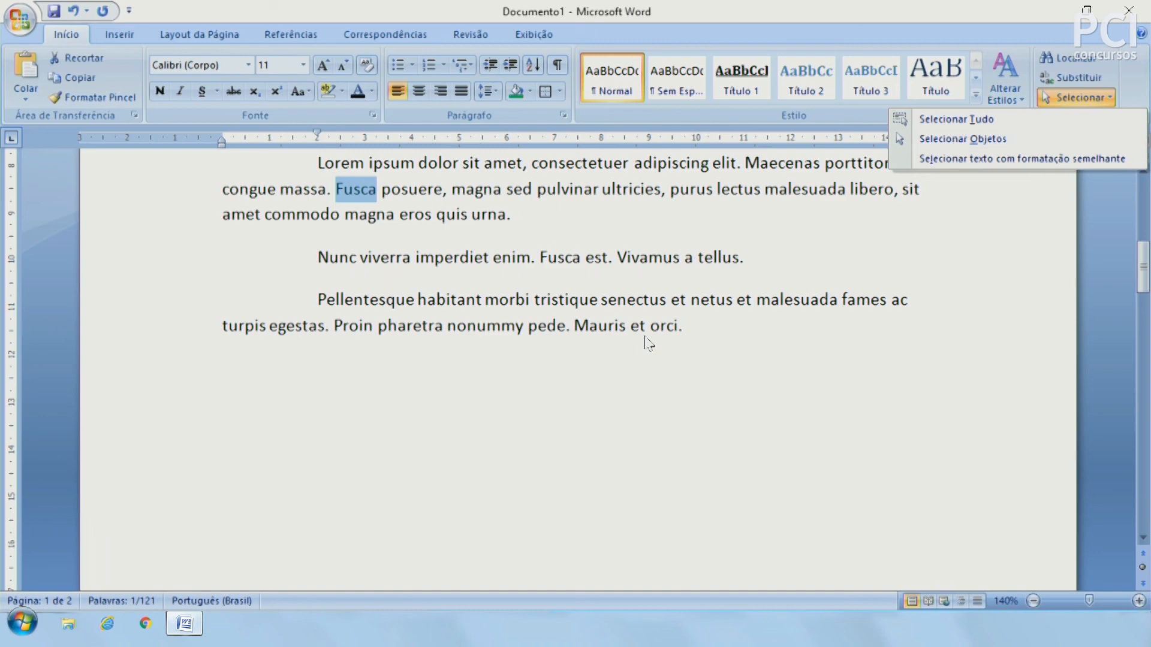
left_click(945, 170)
scroll(660, 383, "up", 3)
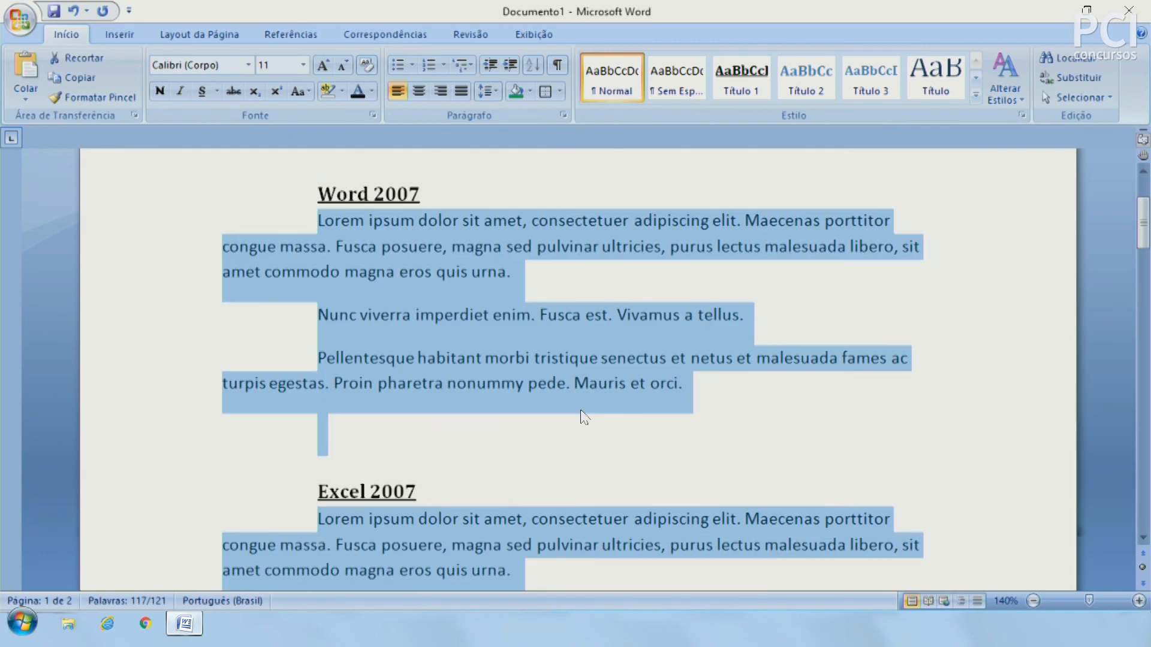
scroll(590, 408, "up", 2)
scroll(586, 408, "down", 2)
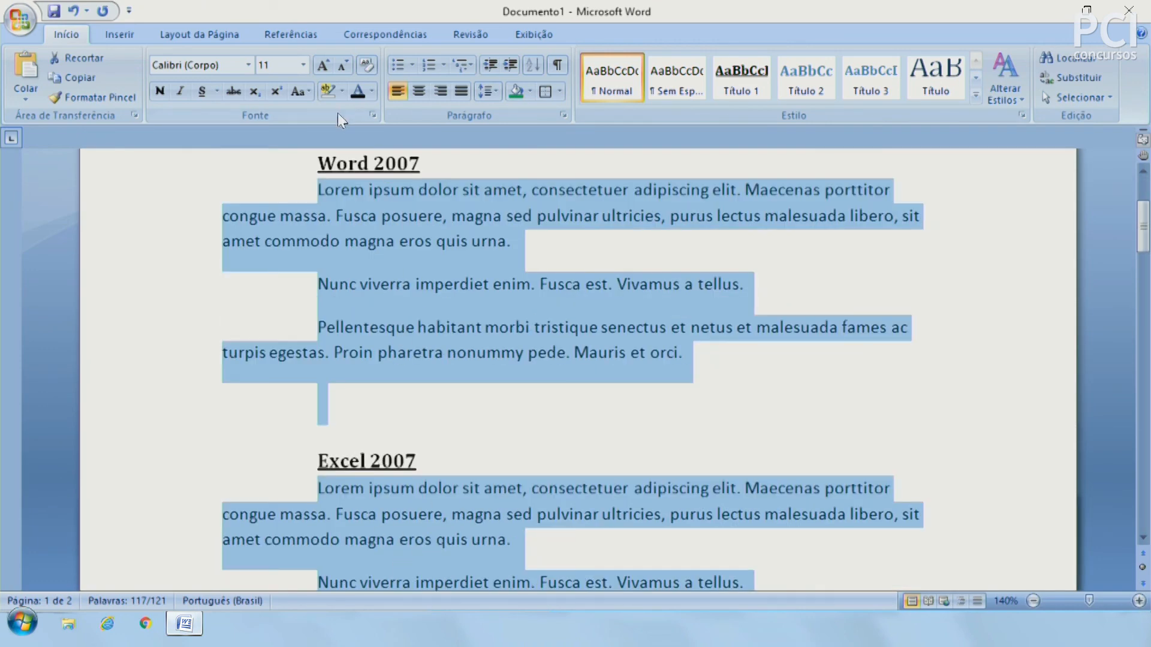
Select all text with formatting similar to the "Word 2007" heading, and clear the selection
left_click_drag(318, 163, 384, 163)
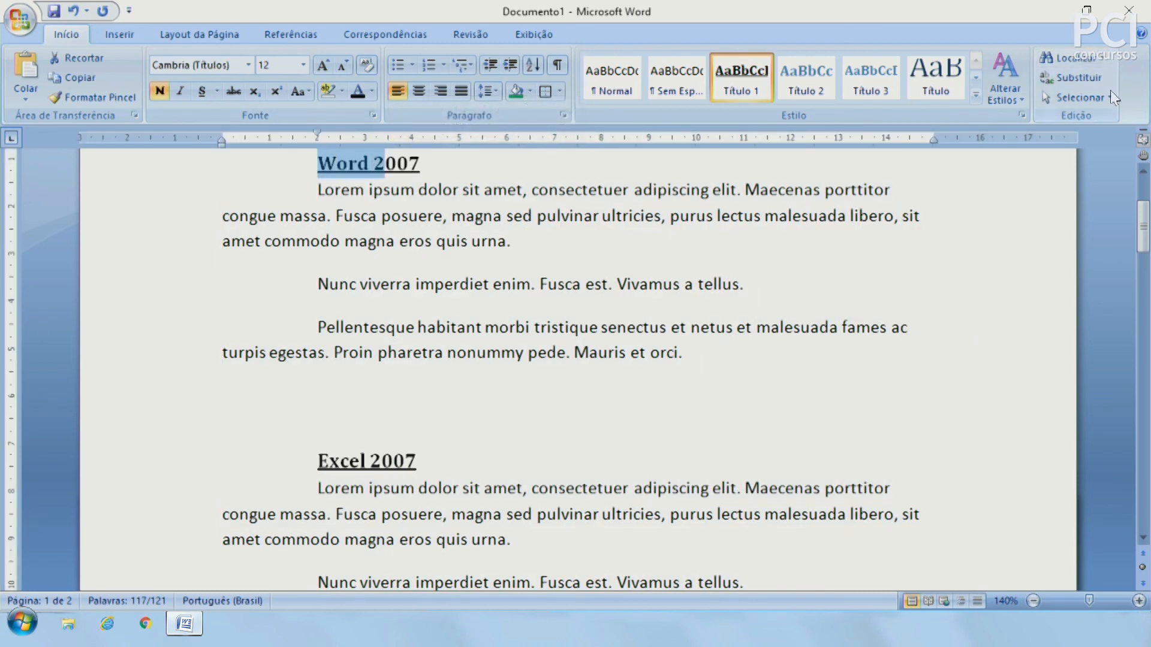
left_click(1082, 97)
left_click(1057, 157)
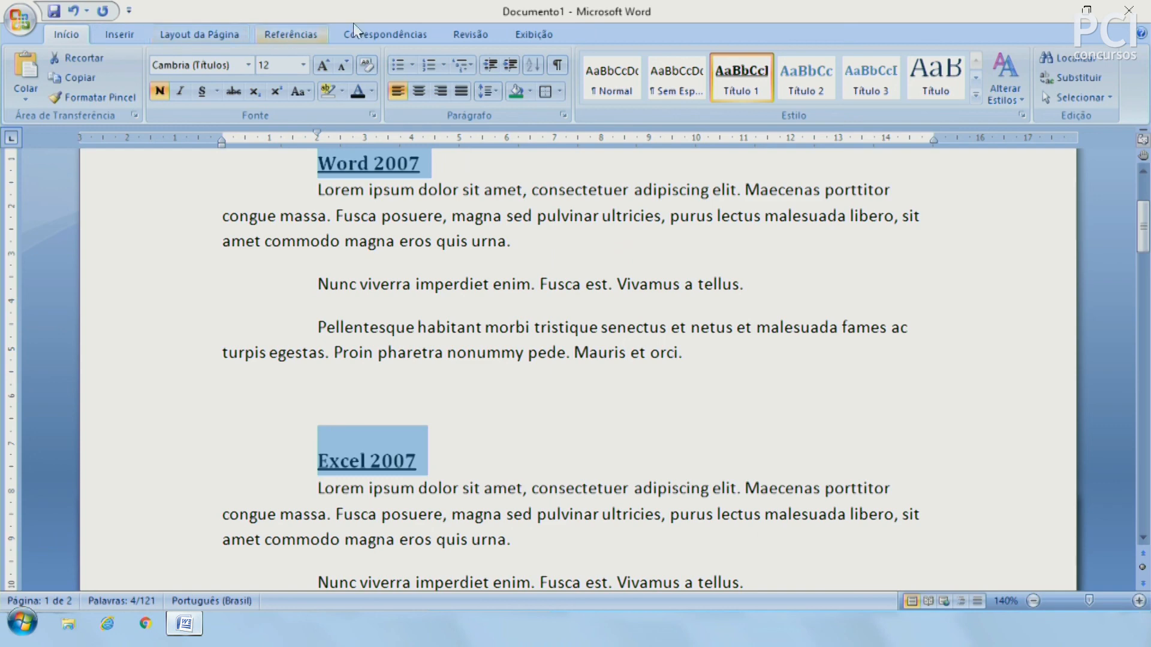
left_click(660, 318)
scroll(662, 326, "up", 3)
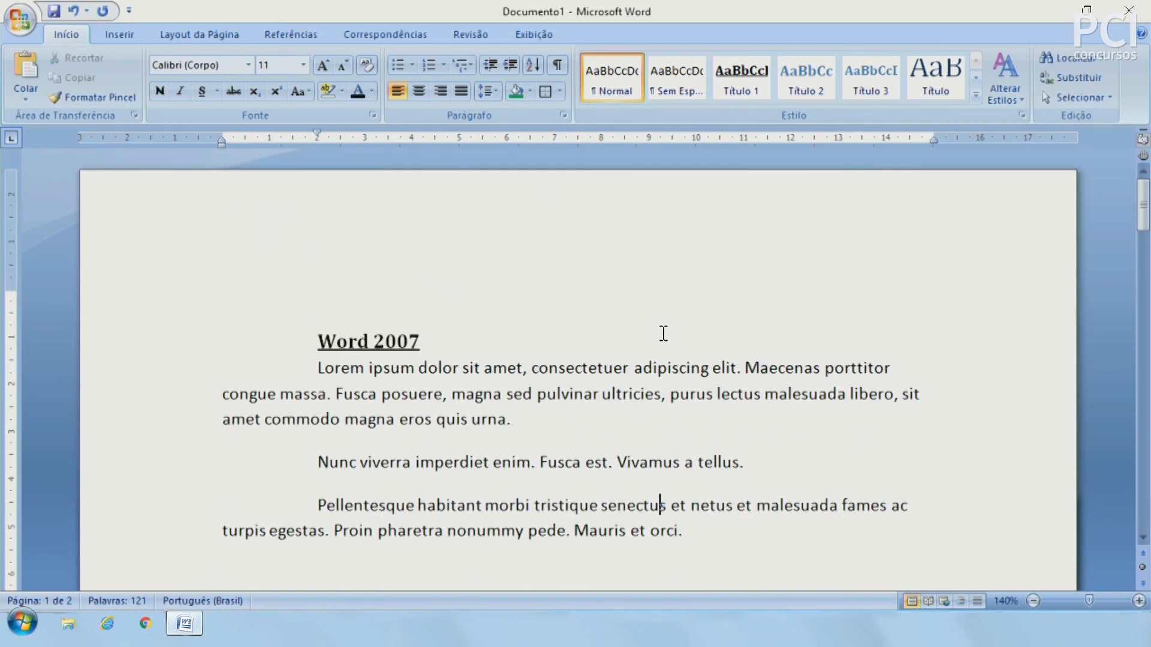
scroll(666, 334, "down", 2)
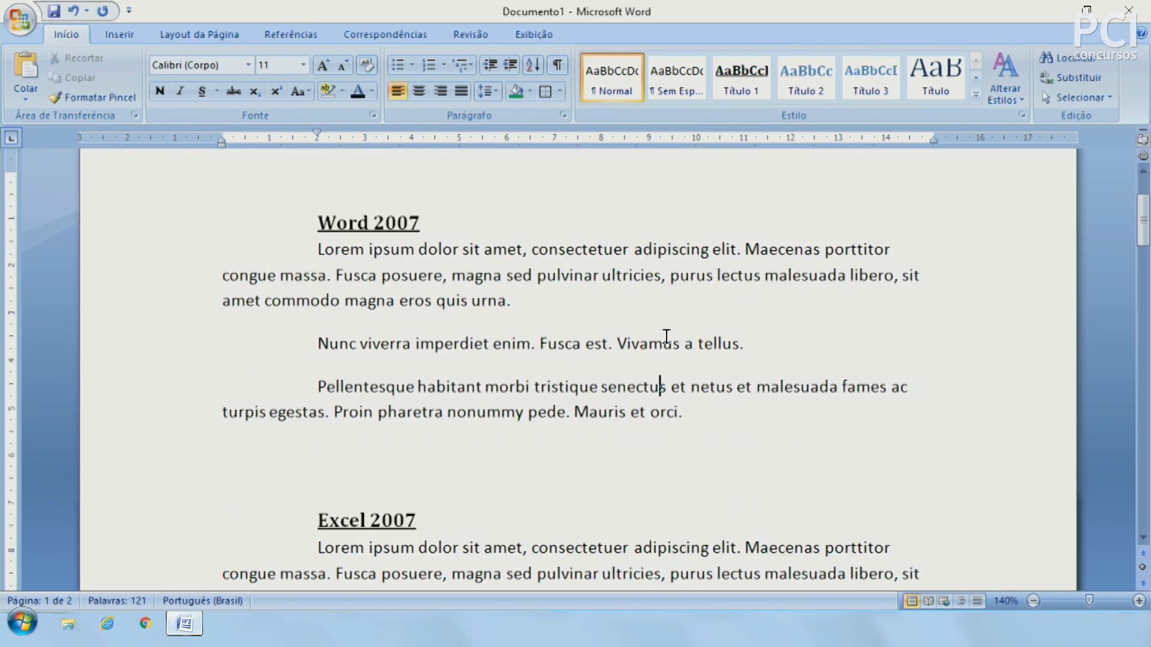